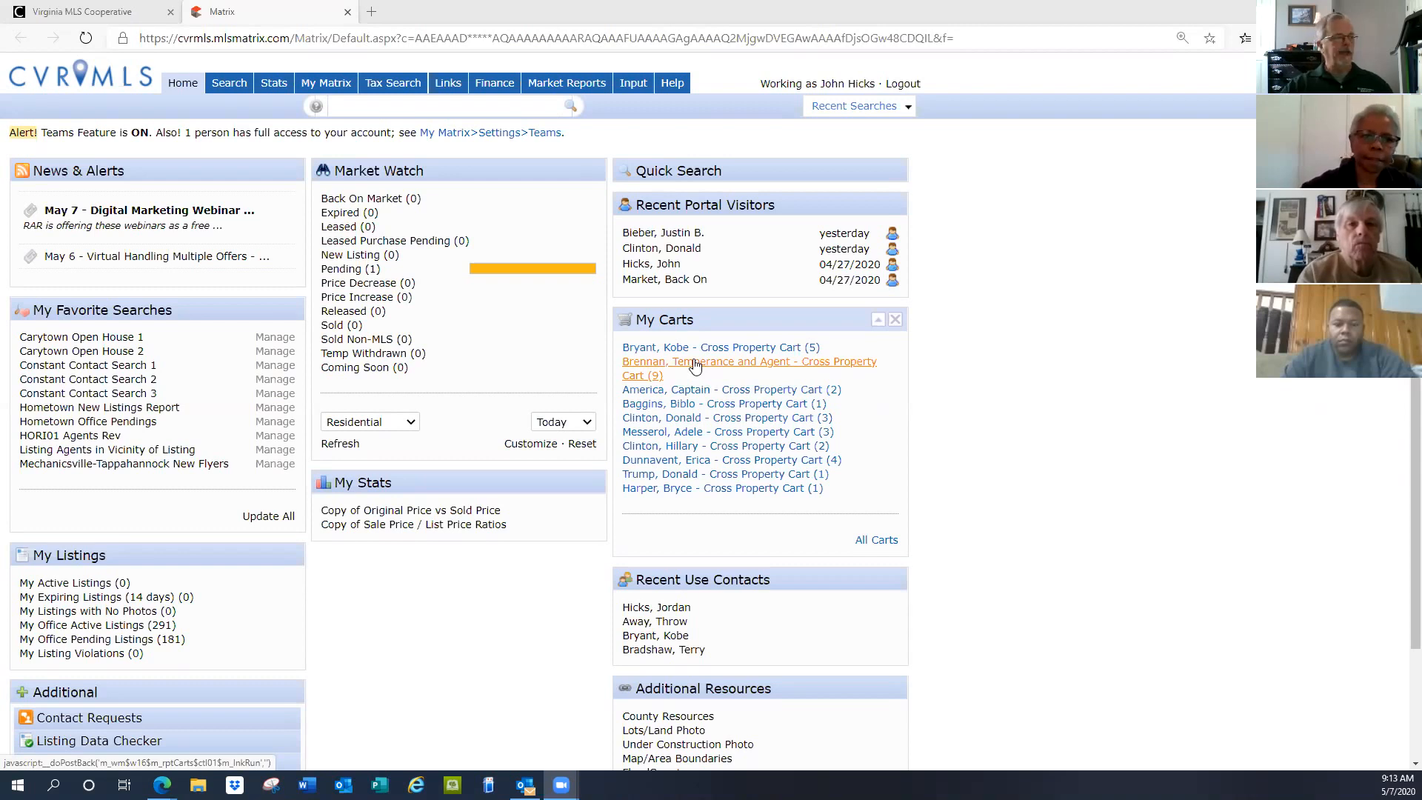
Drop down the My Matrix menu with contacts, saved searches, carts and CMAs
mouse_move(328, 86)
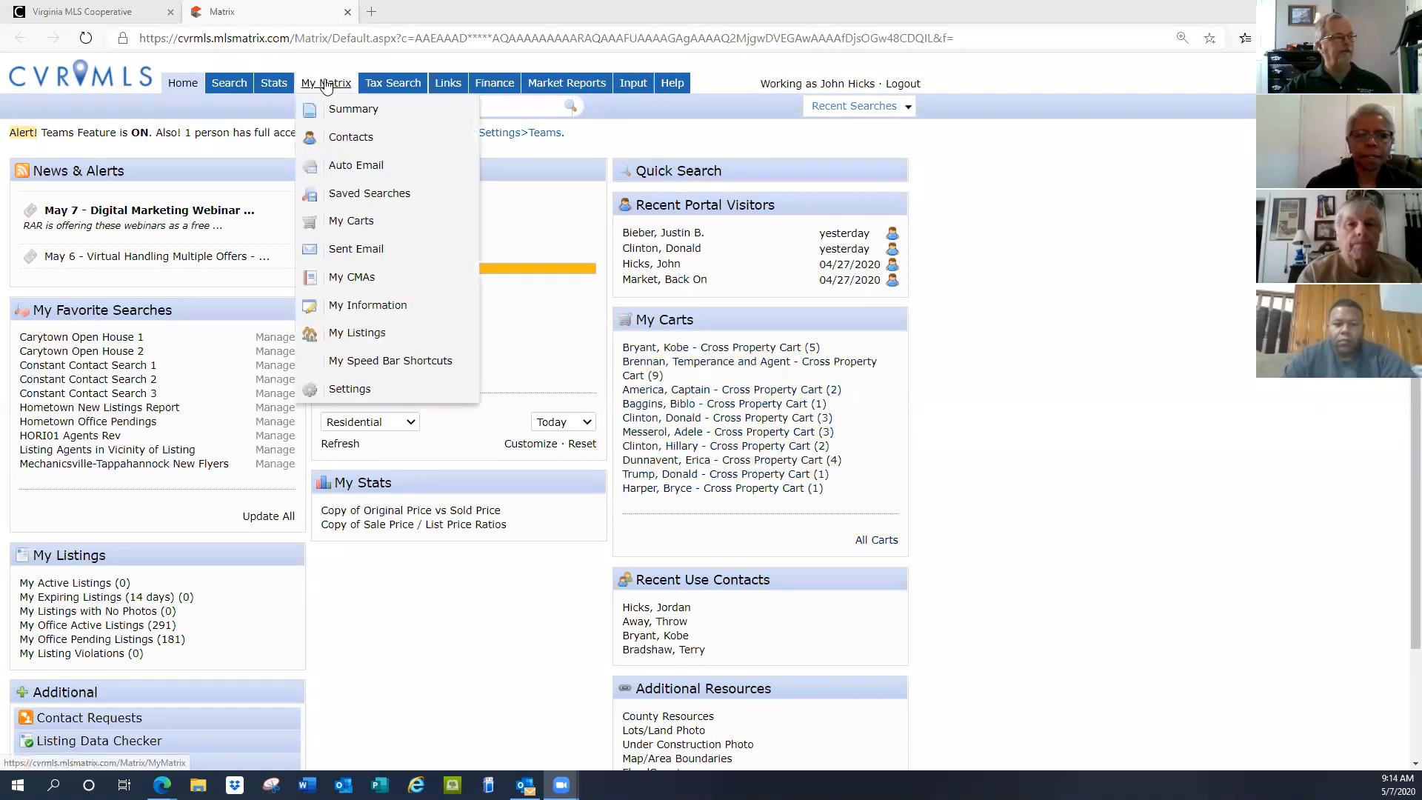
Go to My CMAs and scroll through the 51 saved CMAs
left_click(359, 282)
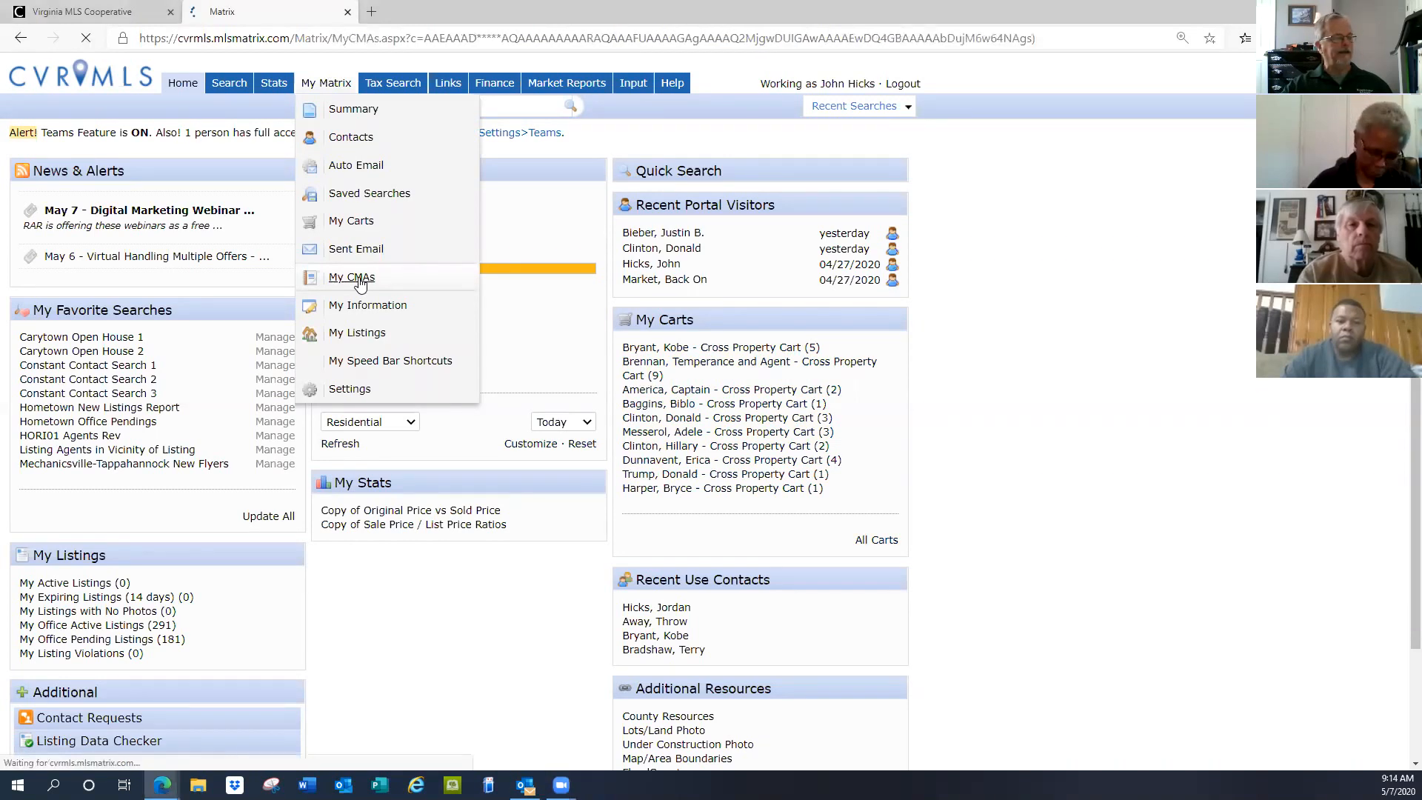
scroll(167, 283, "down", 7)
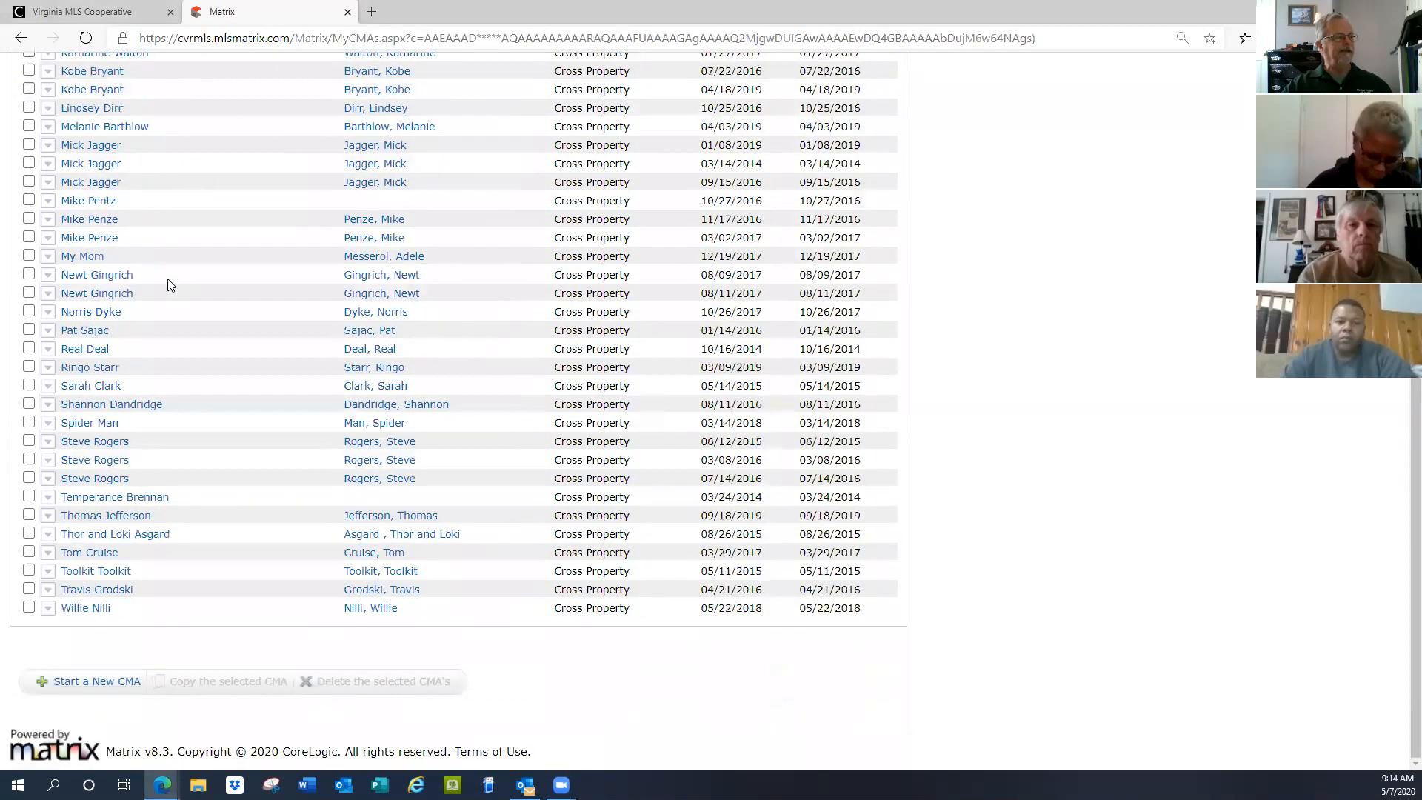
scroll(169, 285, "up", 7)
scroll(169, 285, "down", 2)
scroll(168, 285, "down", 5)
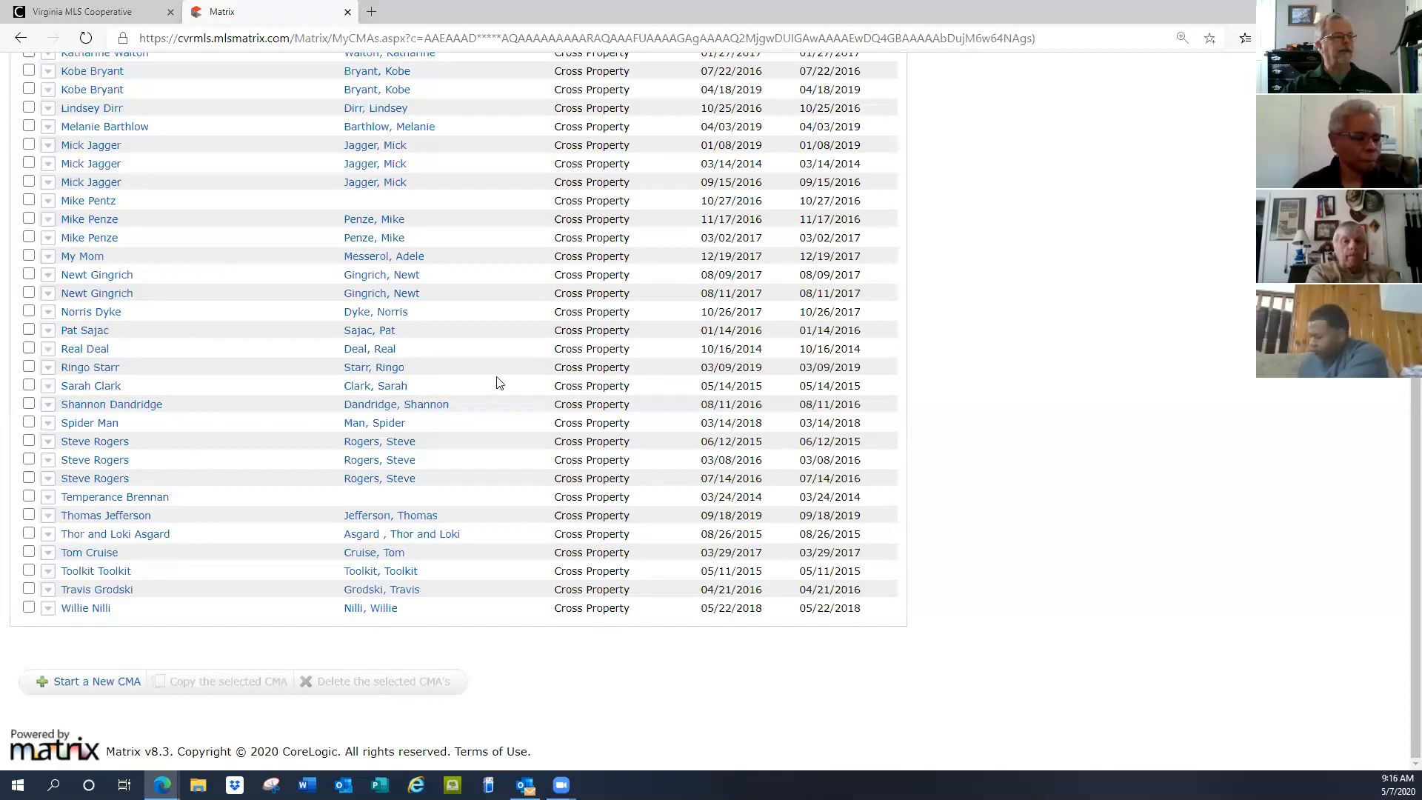
Return to the Home dashboard and bring up the Search menu of search types
scroll(607, 348, "up", 7)
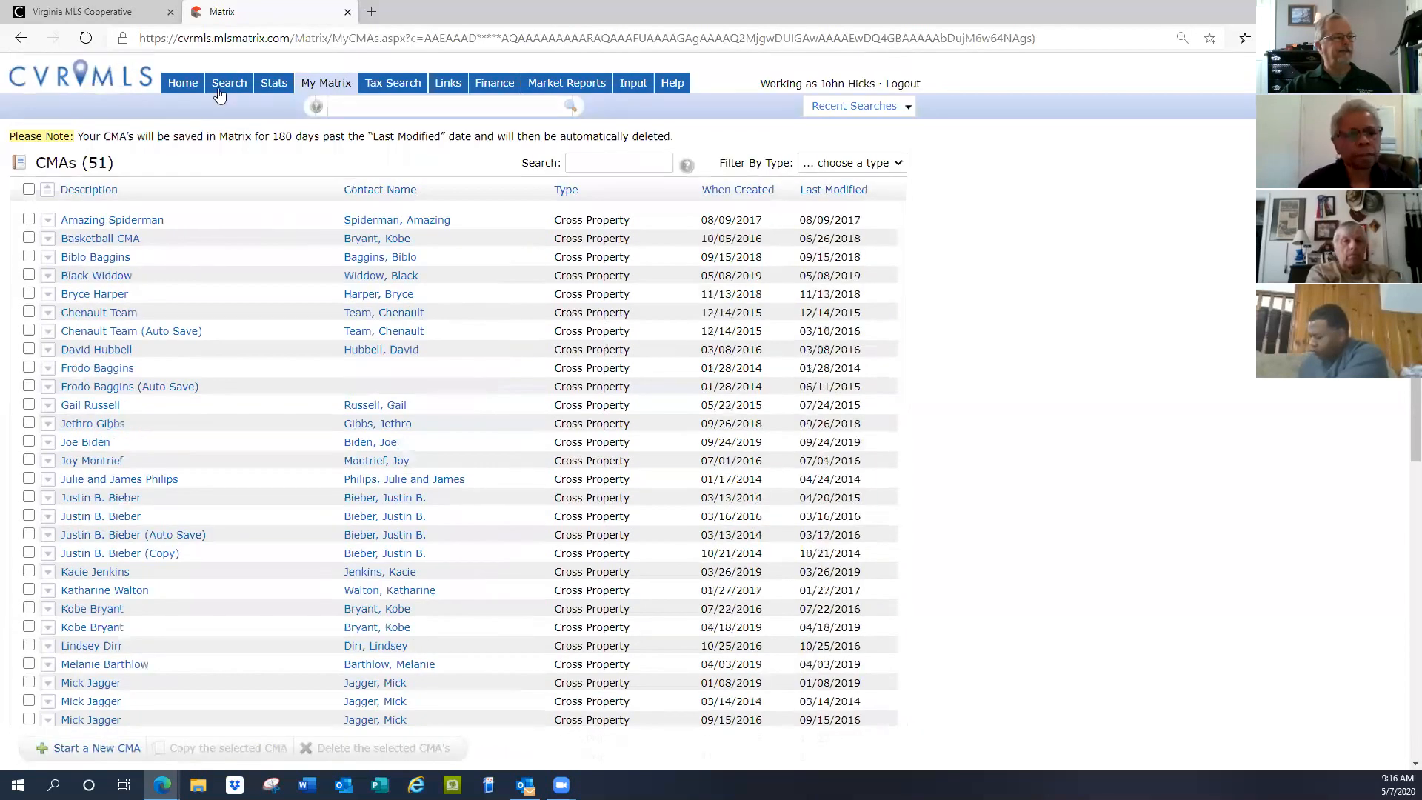
left_click(185, 84)
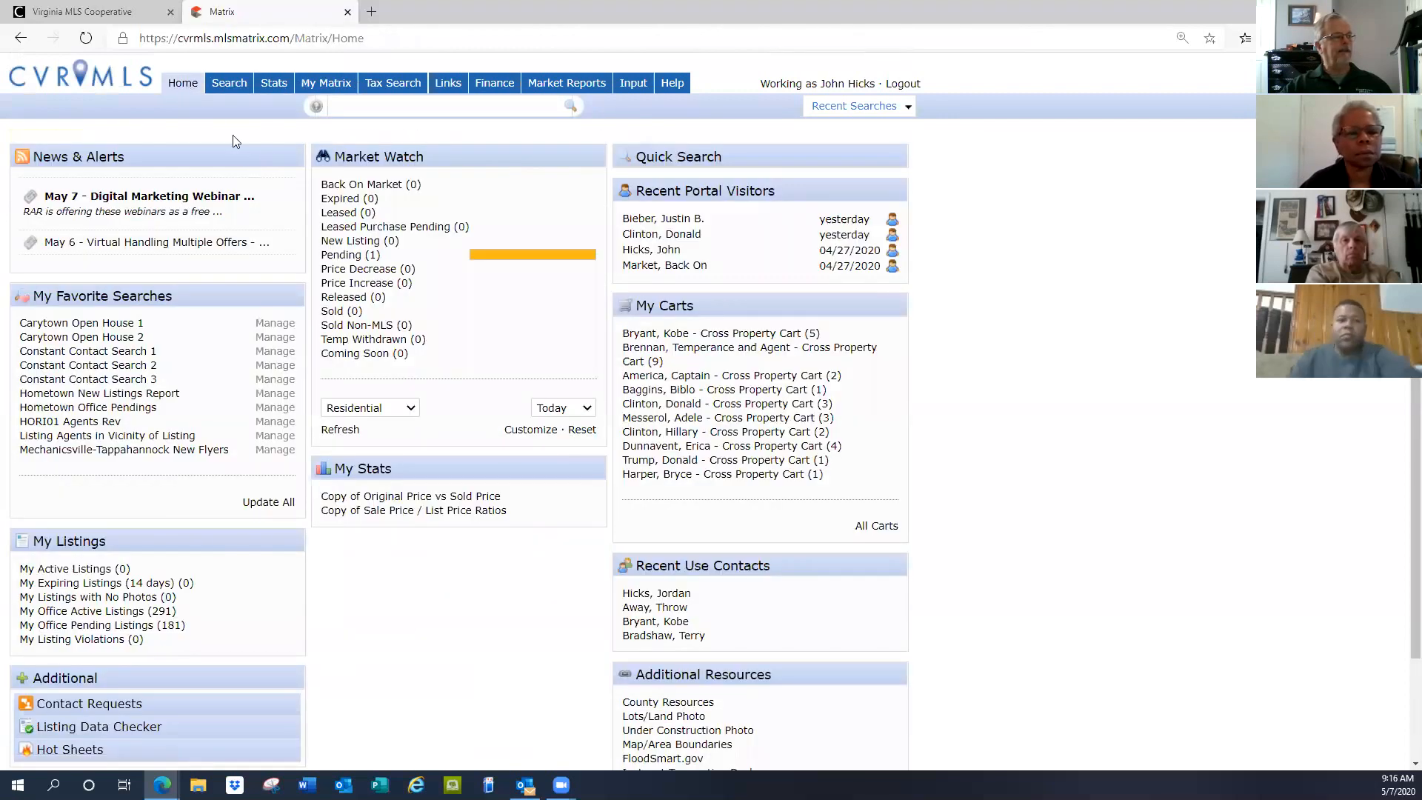
mouse_move(229, 89)
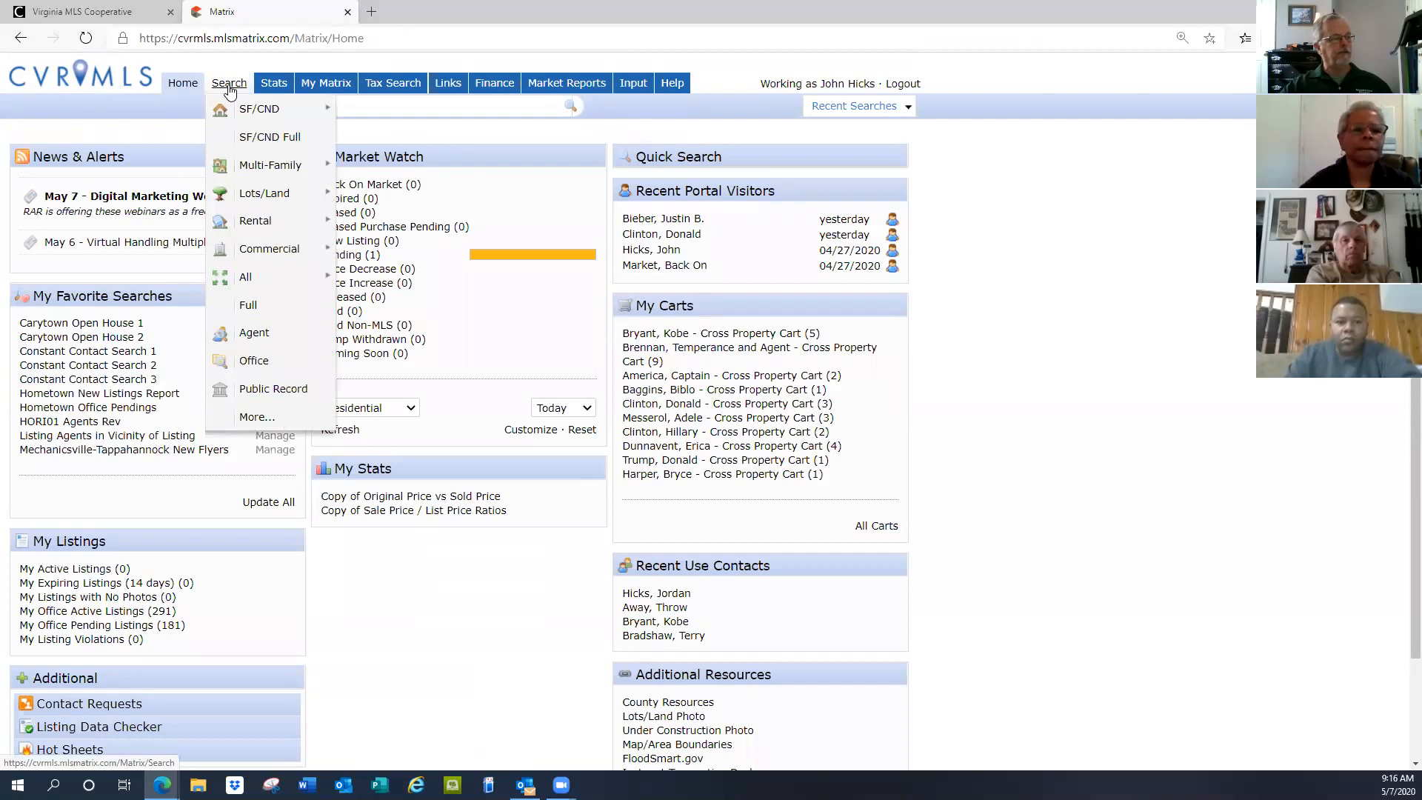
Start an SF/CND Full search with Active status preselected
left_click(274, 138)
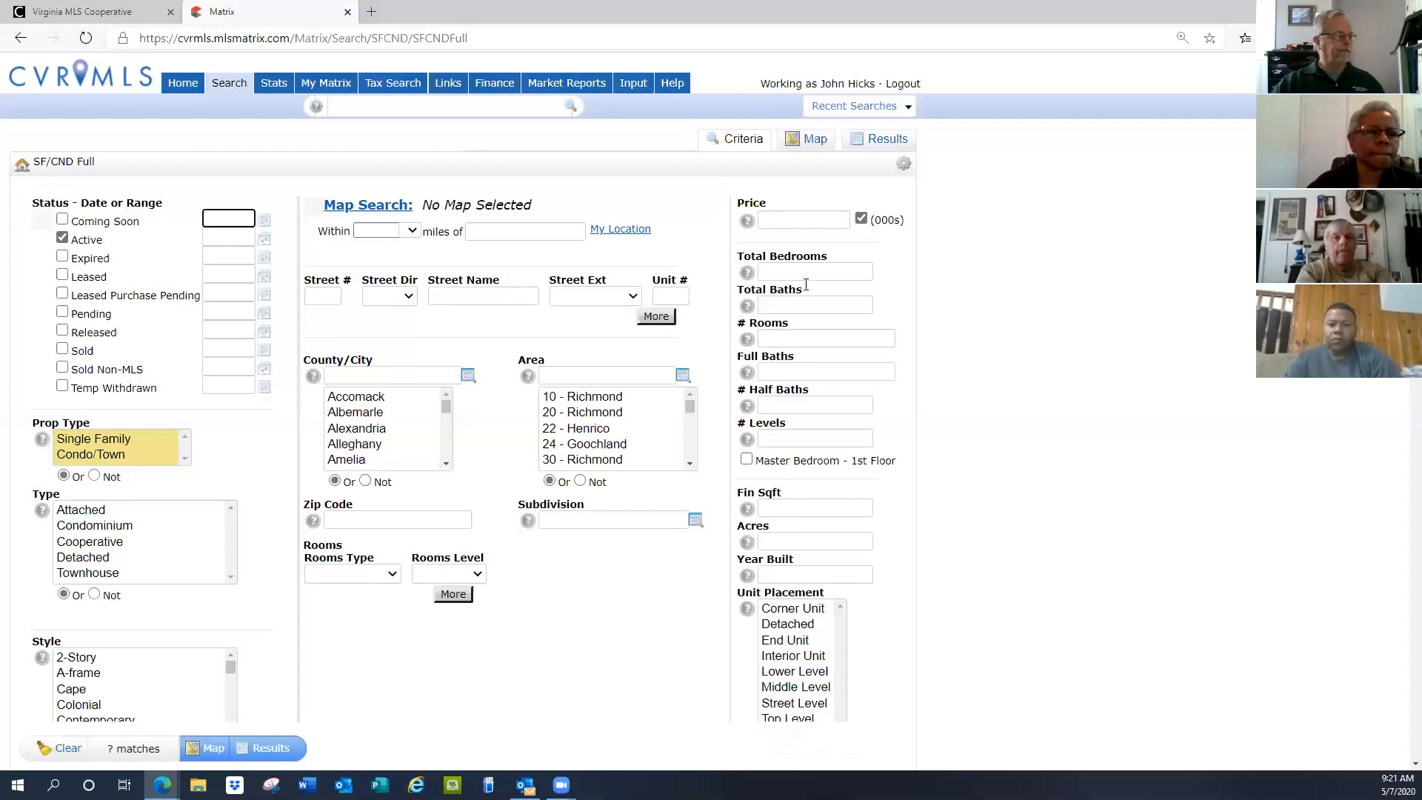
Choose Single Family and Condo/Town types, adding Sold, Expired and Pending listings from 0-180 days
left_click(105, 443)
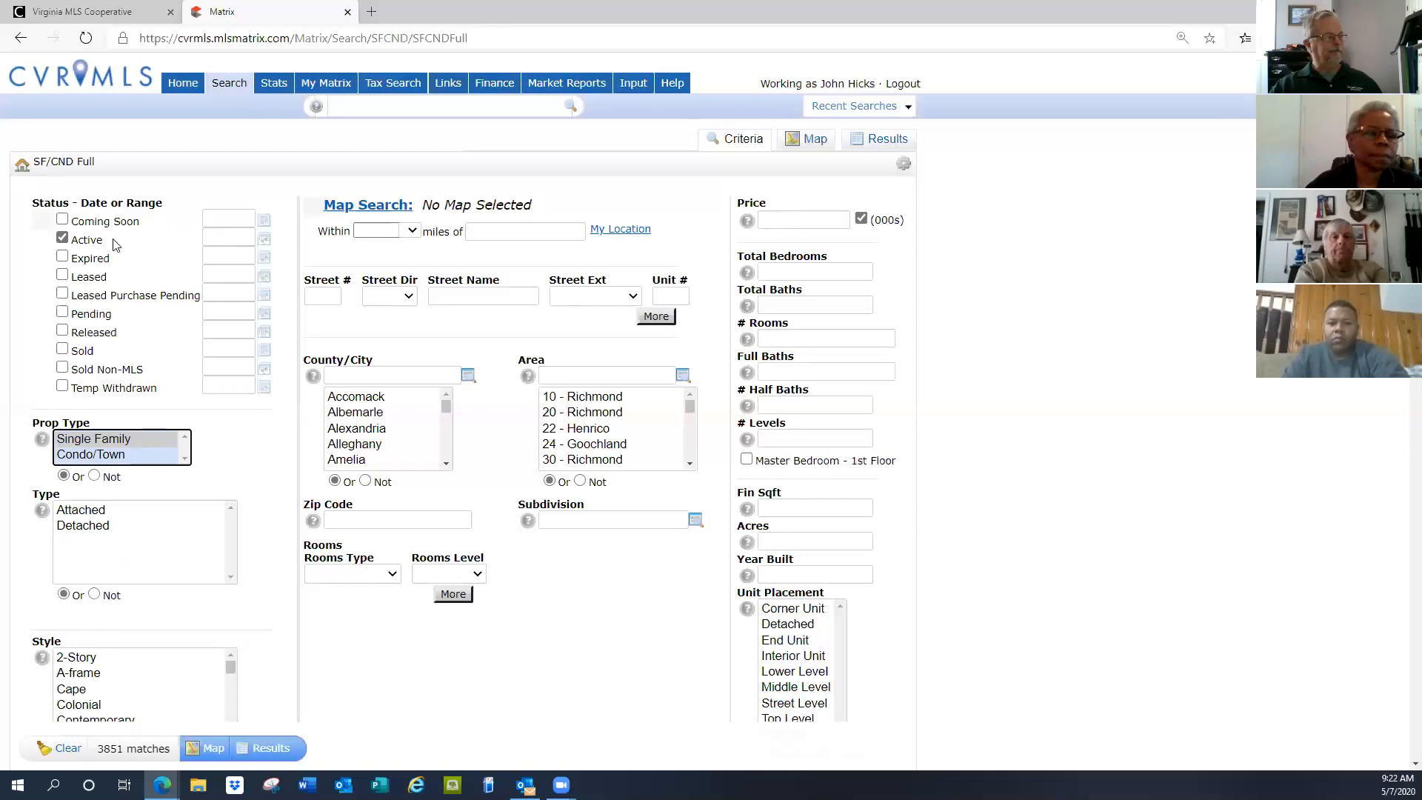
left_click(62, 350)
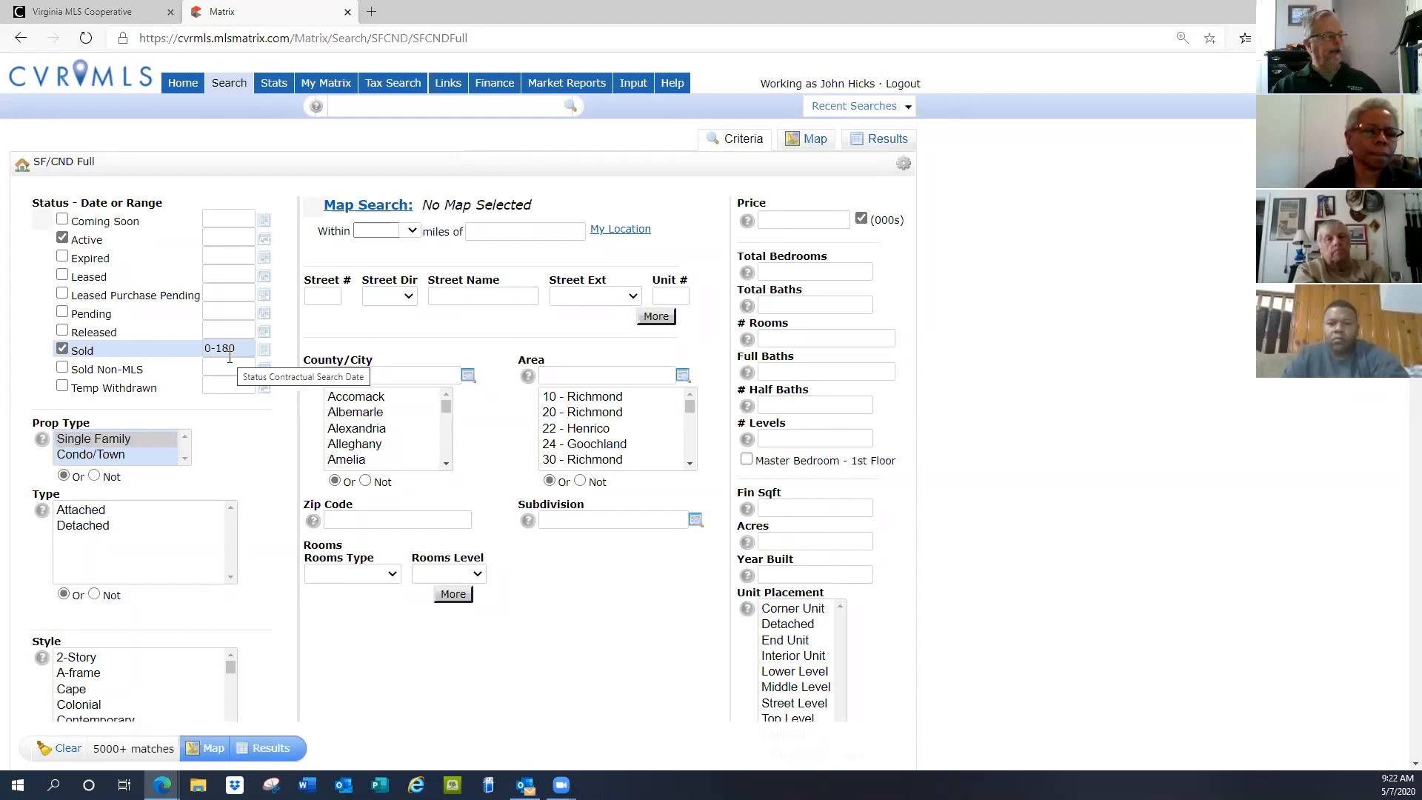
left_click(62, 257)
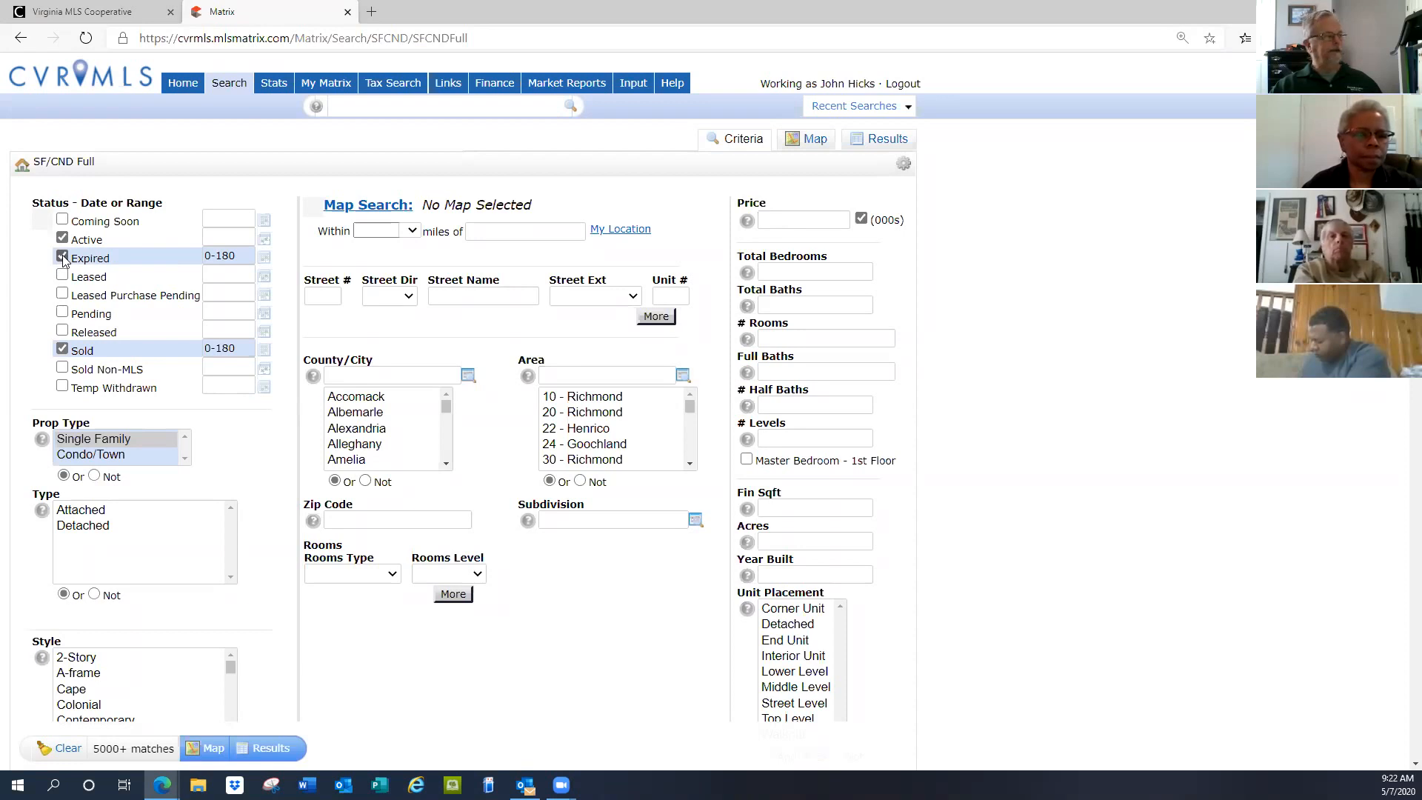
left_click(63, 313)
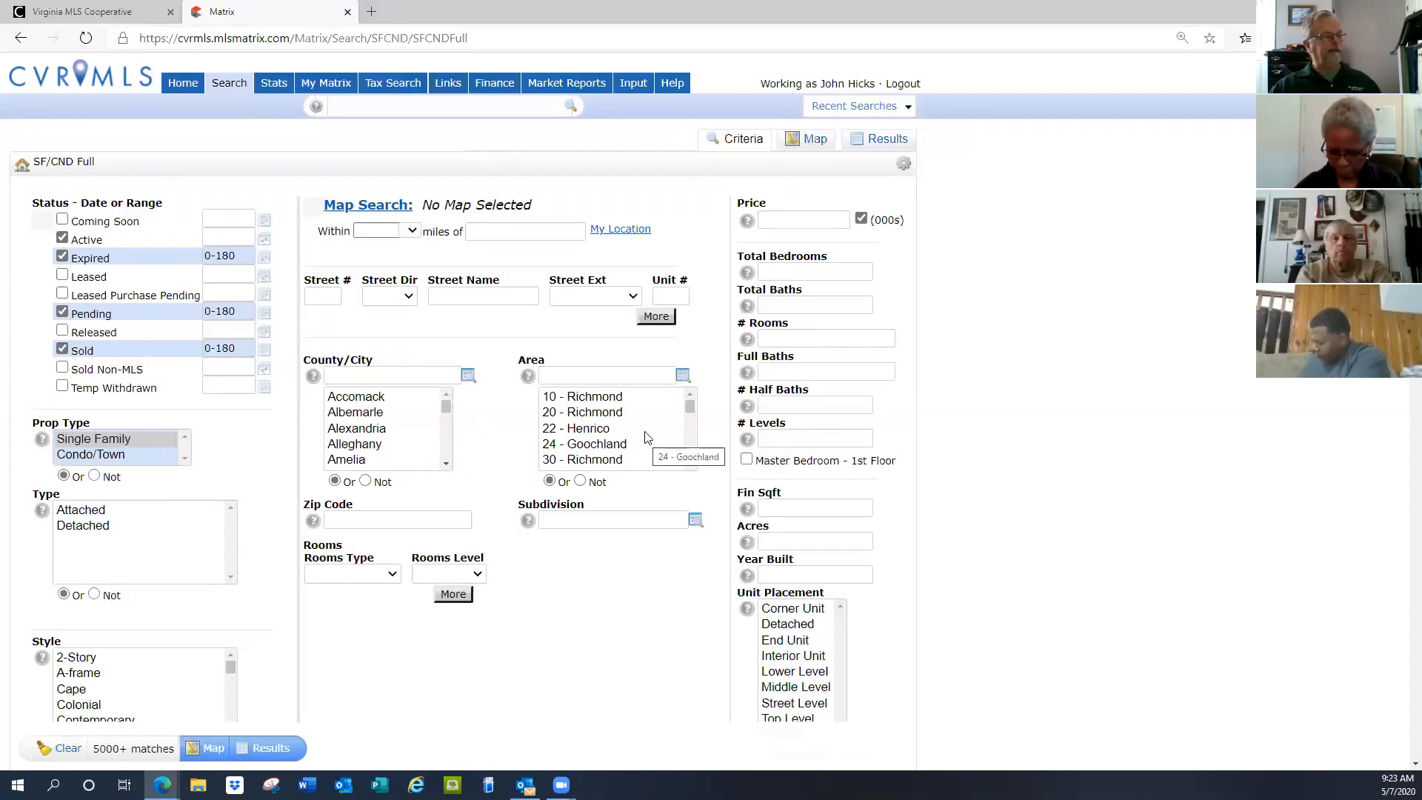
Filter the search to area 44 - Hanover, cutting matches to 694
left_click(591, 373)
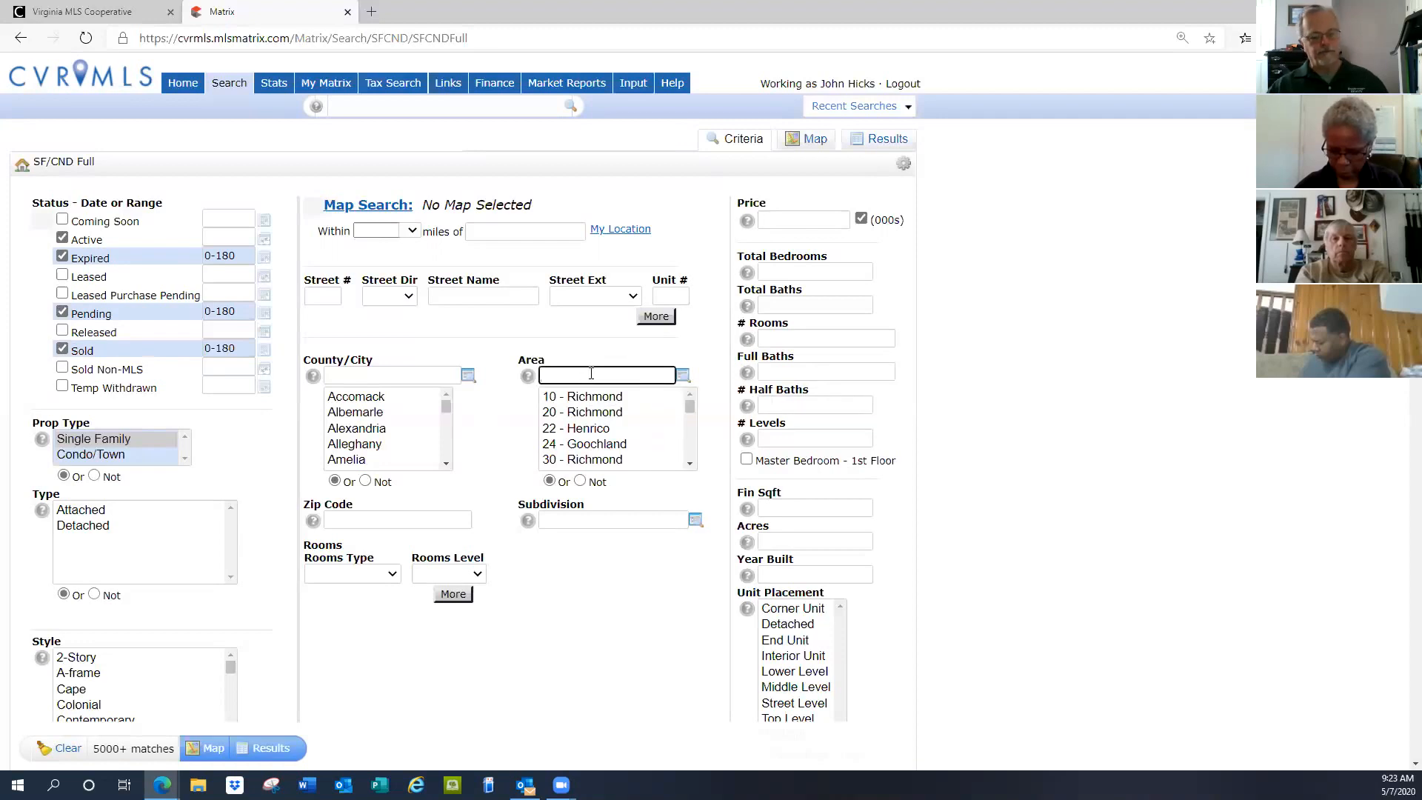
type("44")
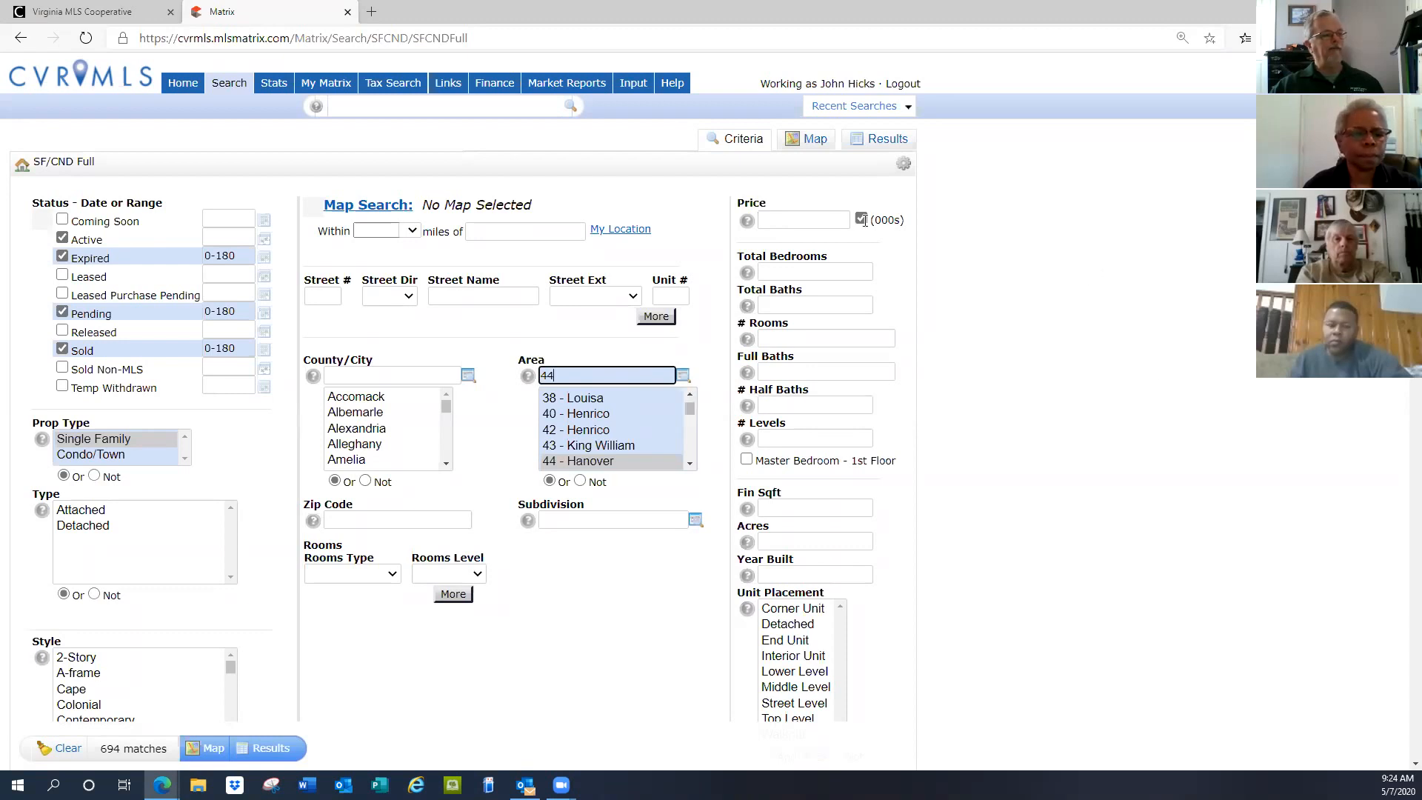
left_click(811, 220)
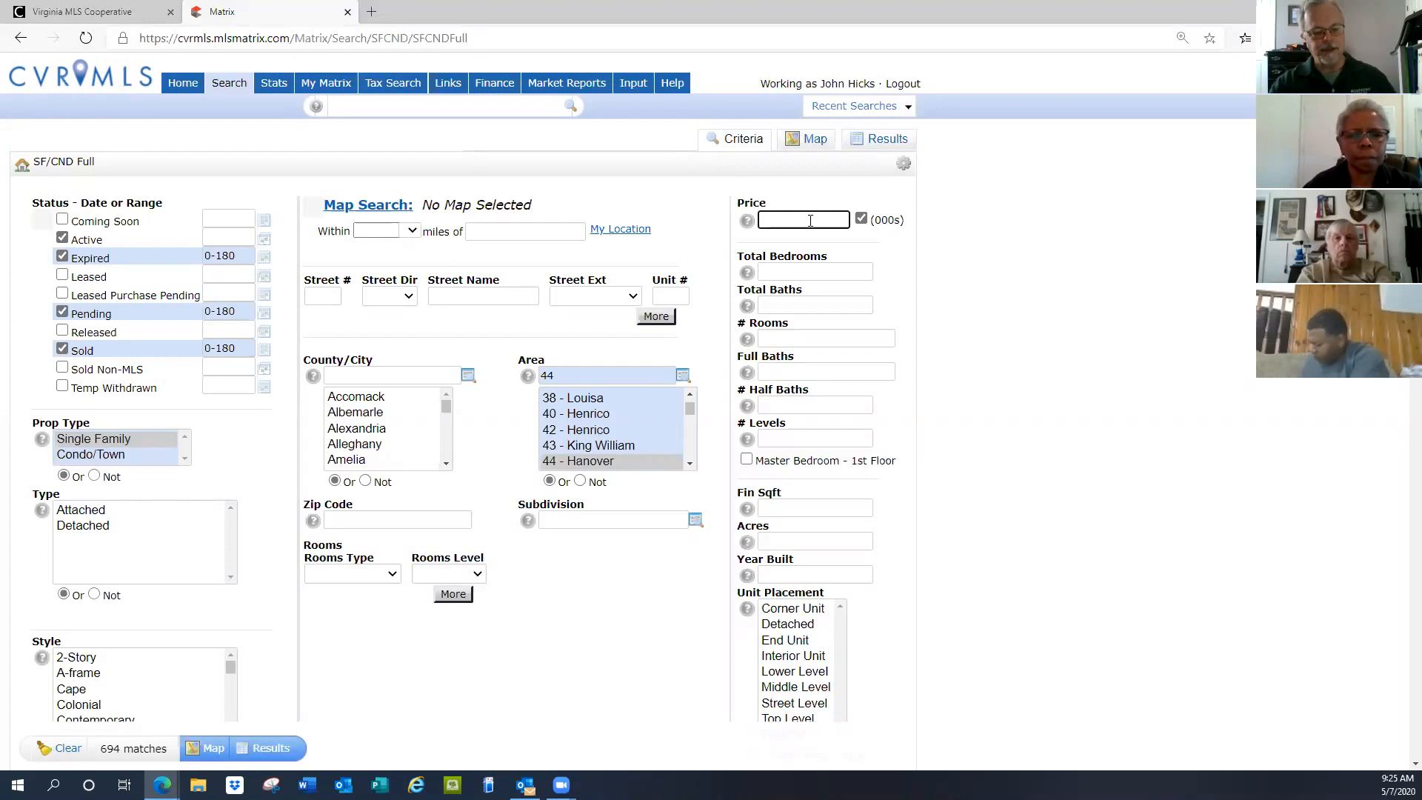
Set price range 190-275 and total bedrooms 4, narrowing matches to 39
type("1")
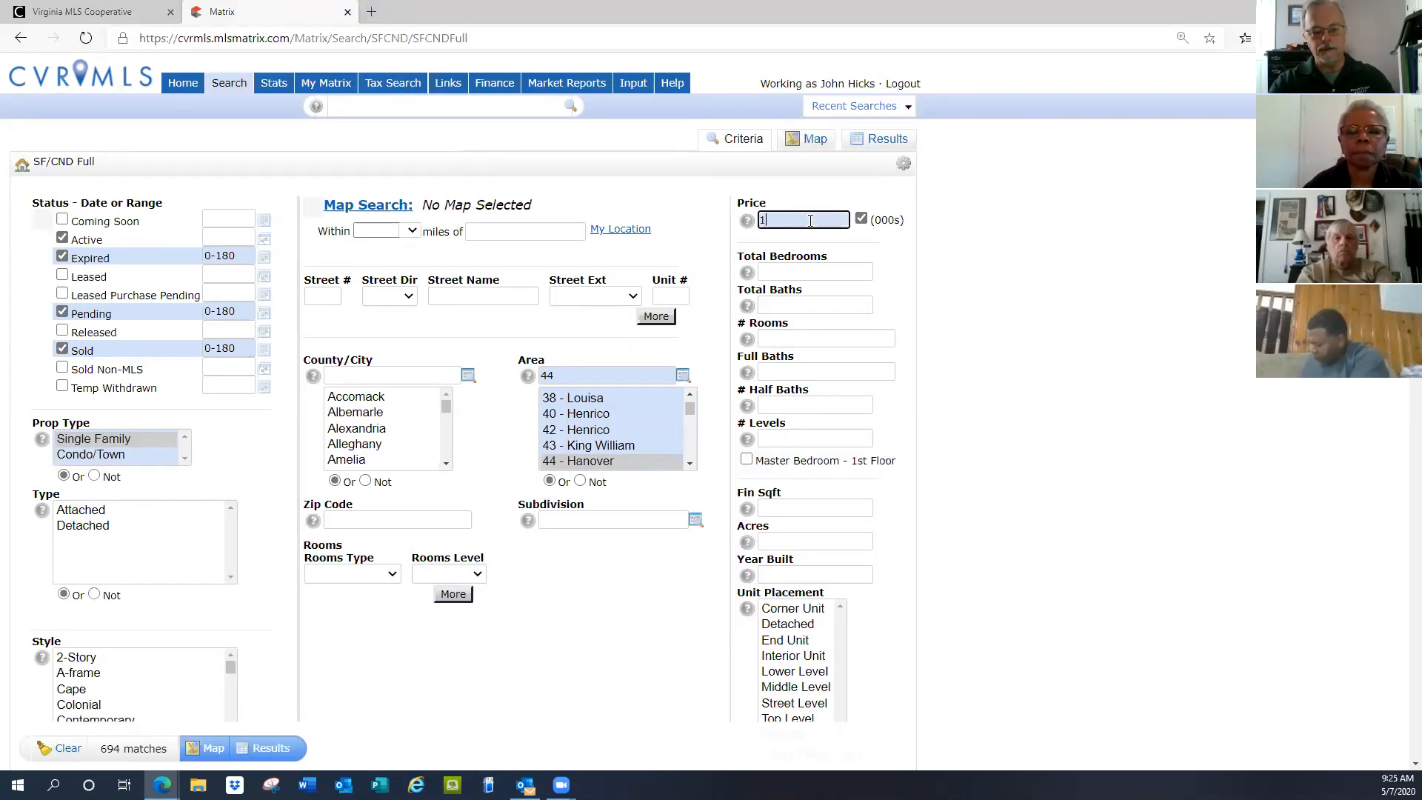
type("90")
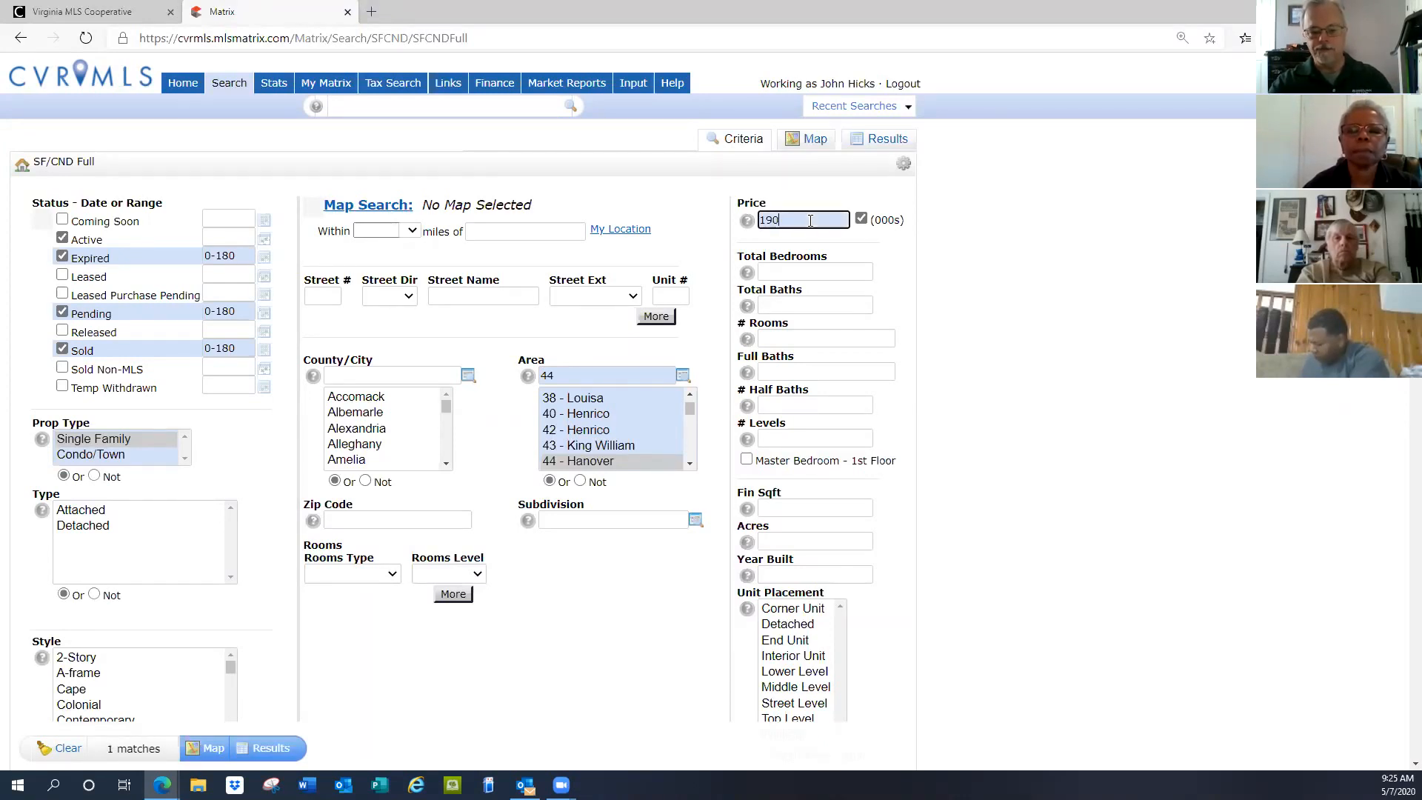
type("-275")
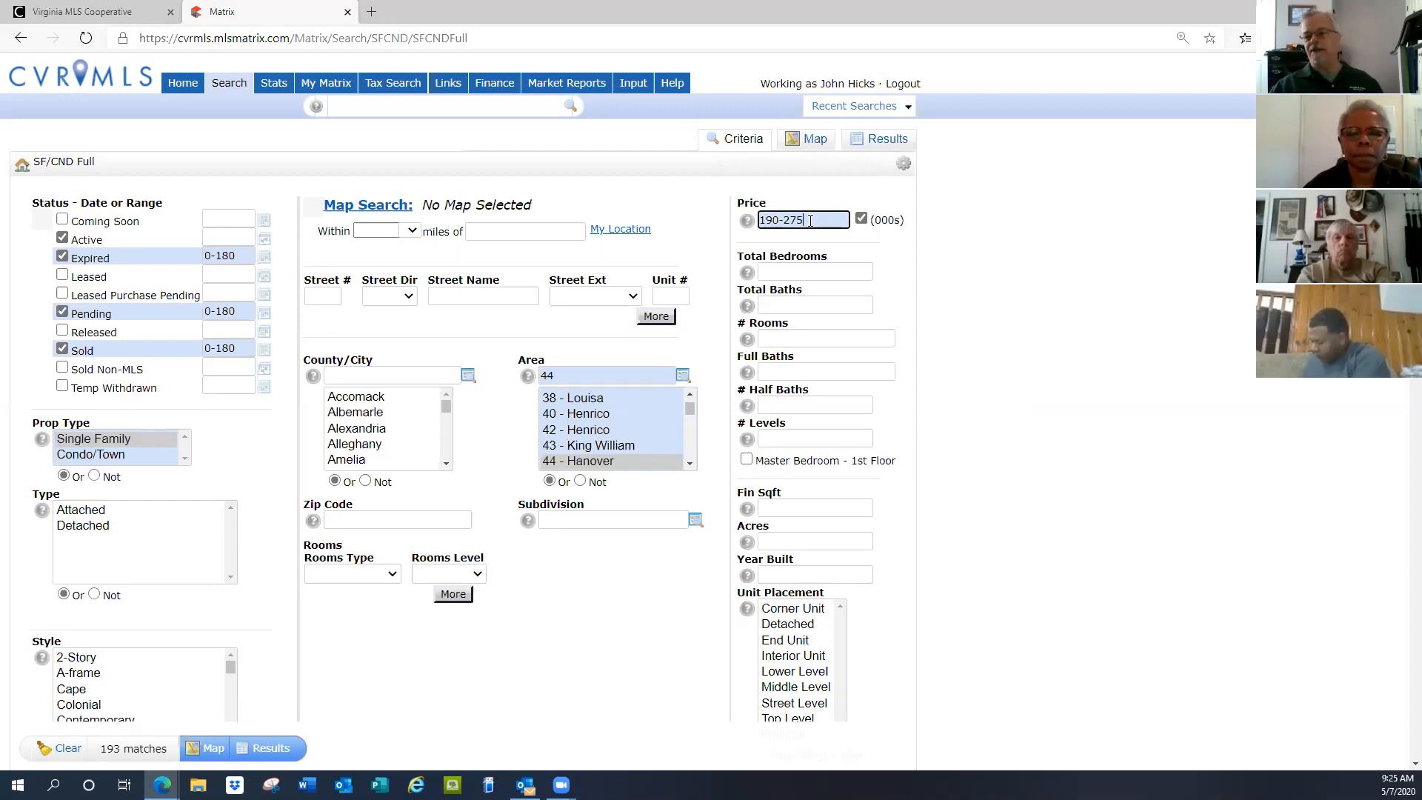
left_click(778, 271)
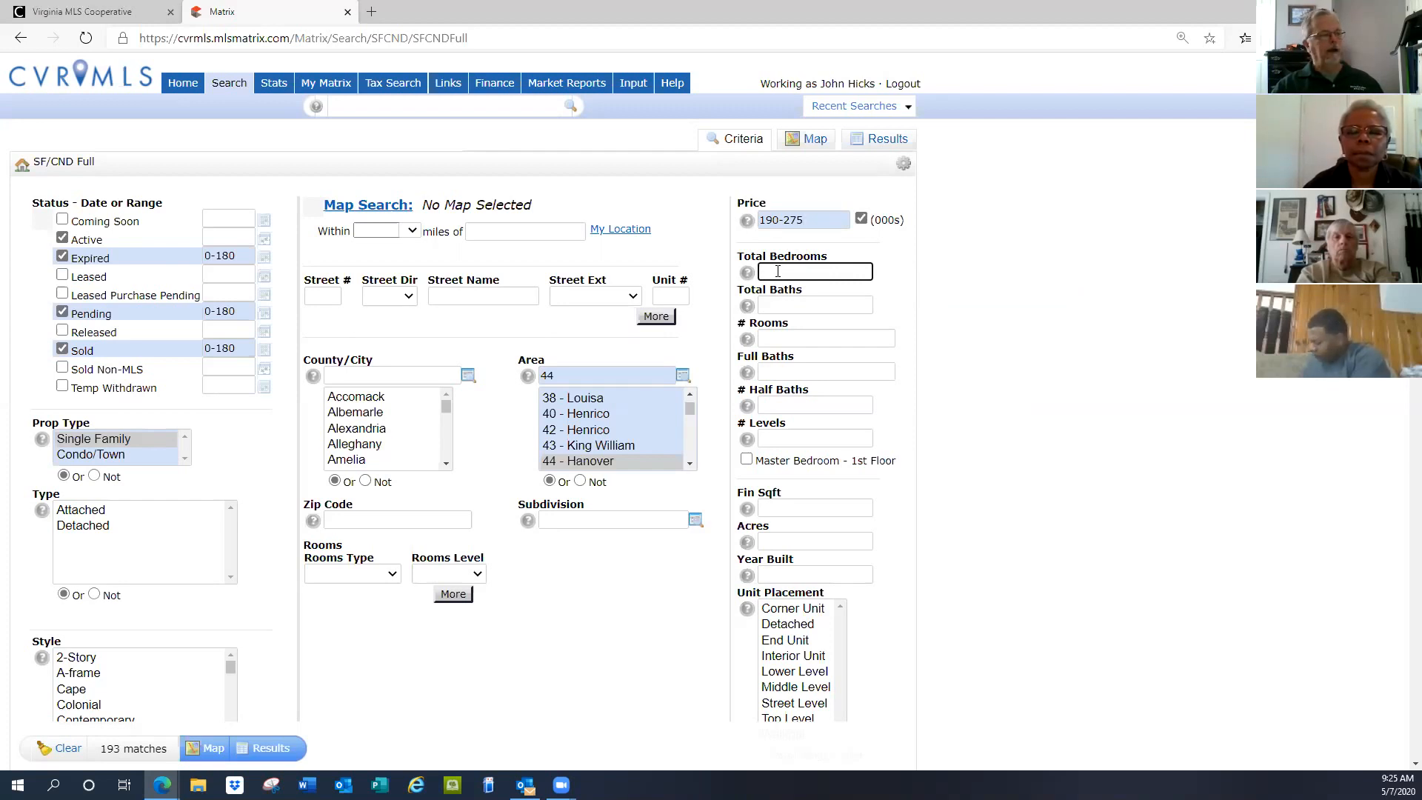
type("4+")
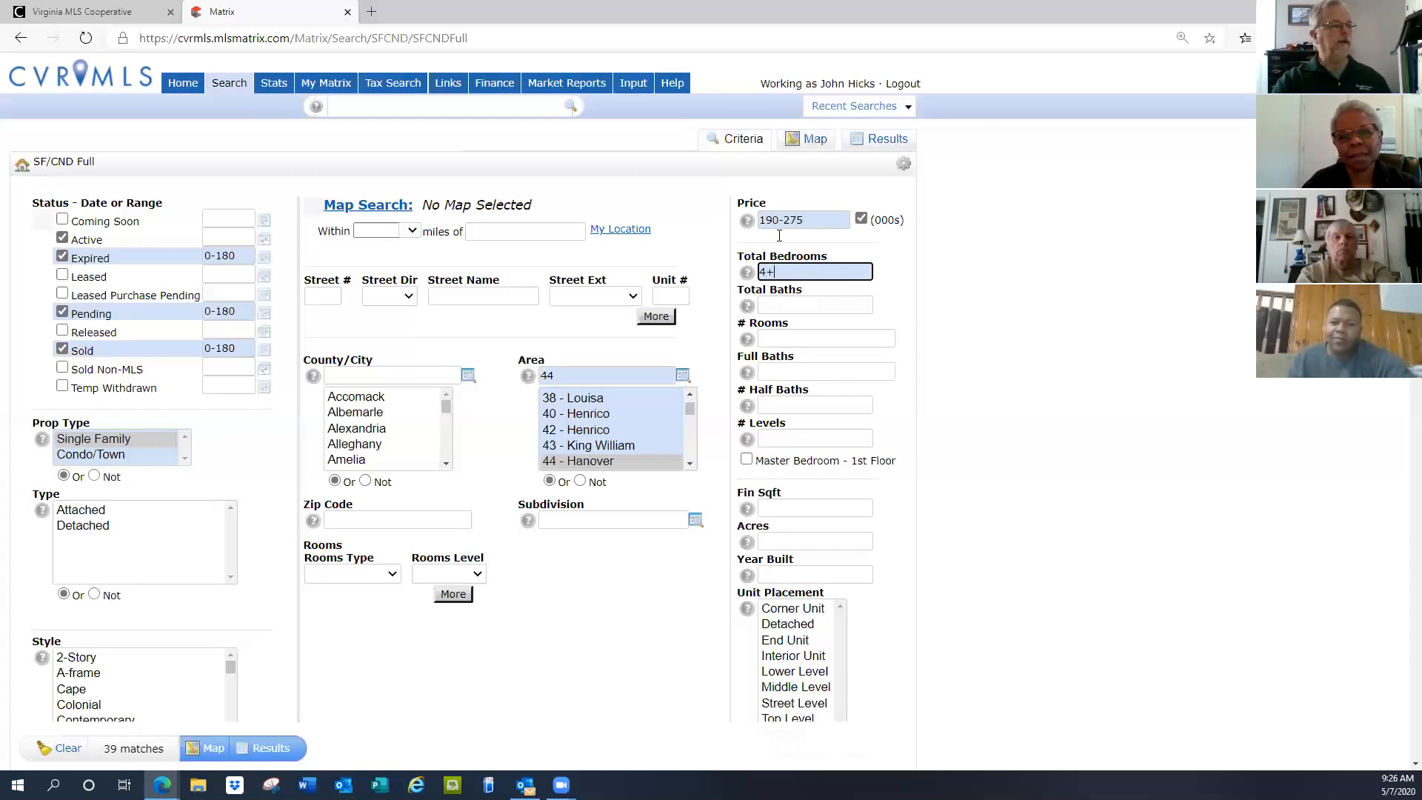
key("BackSpace")
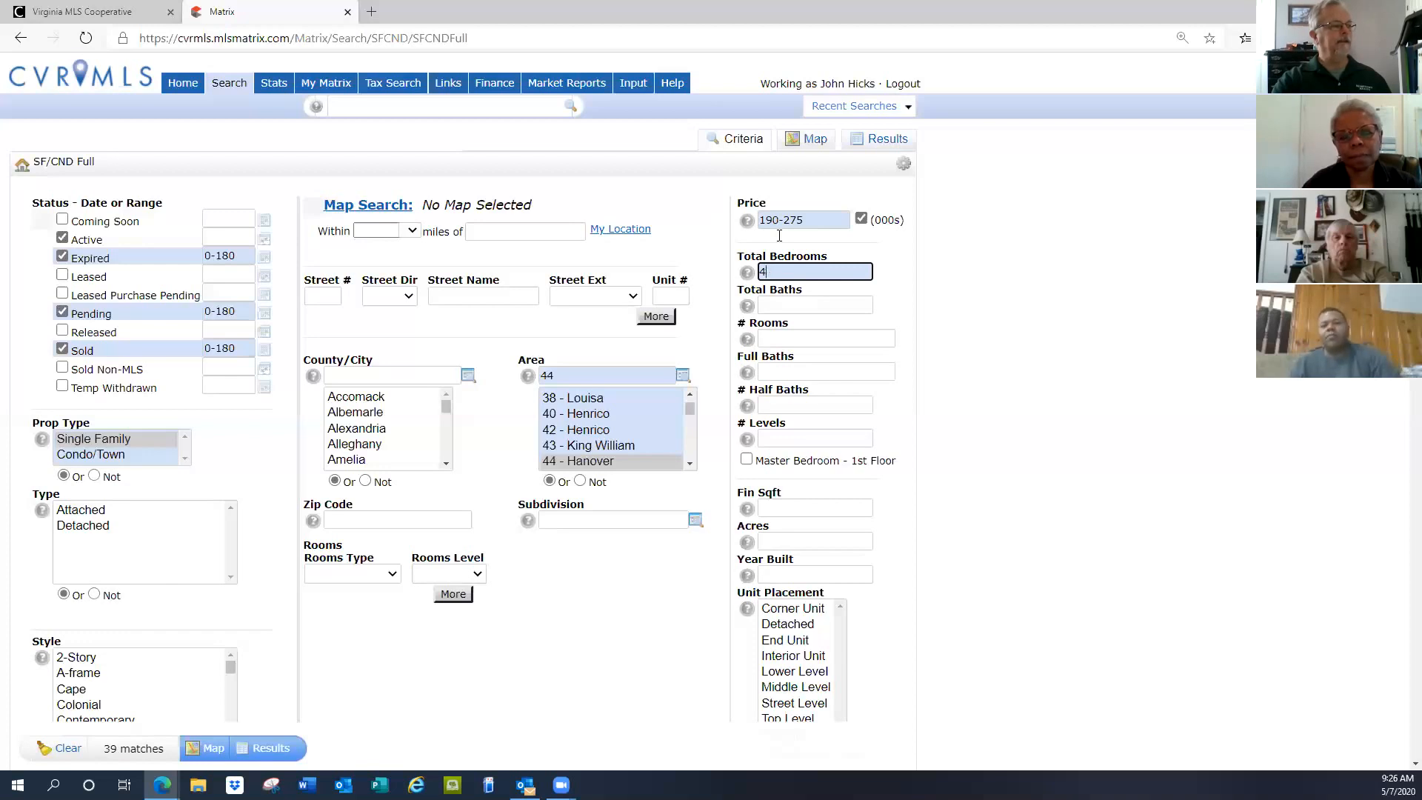
key("BackSpace")
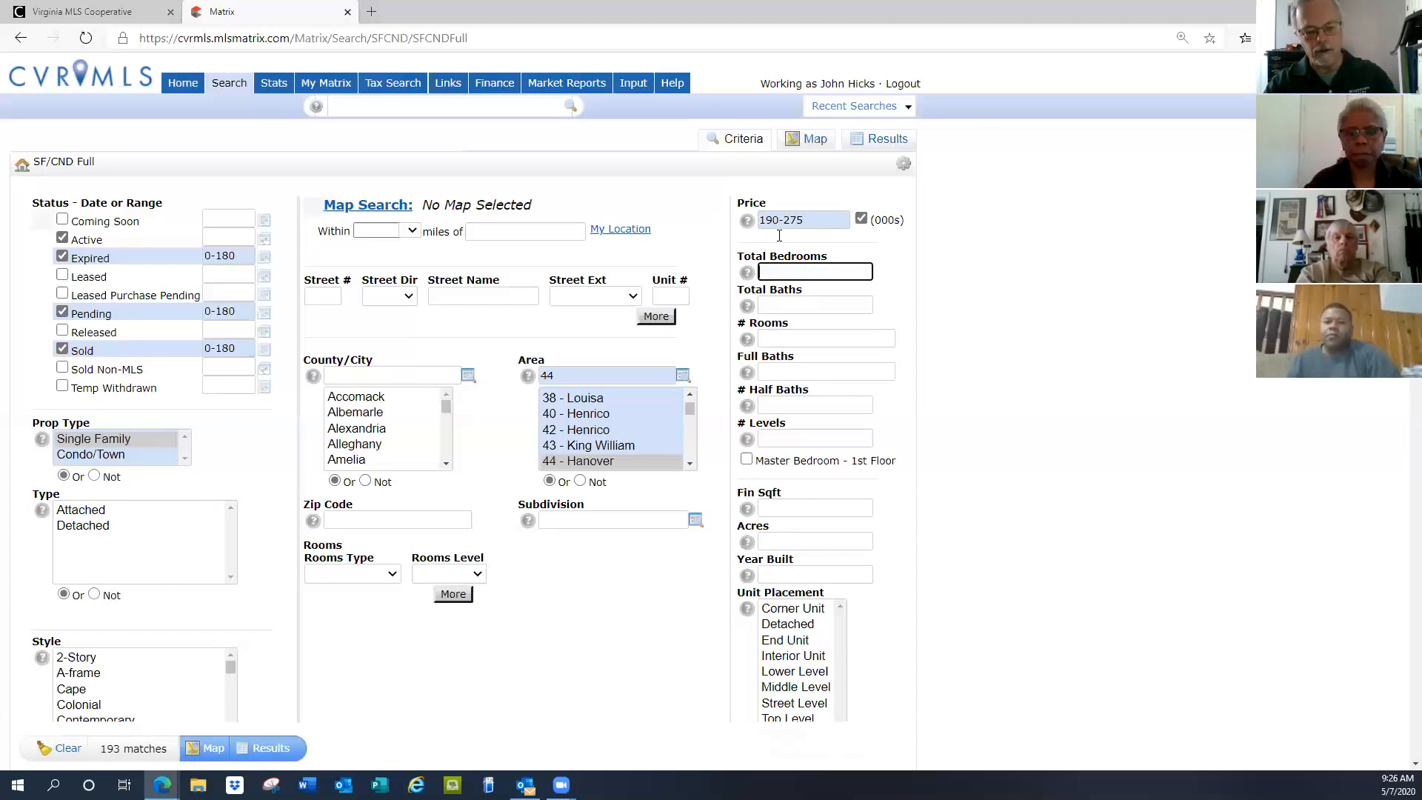
type("3-4")
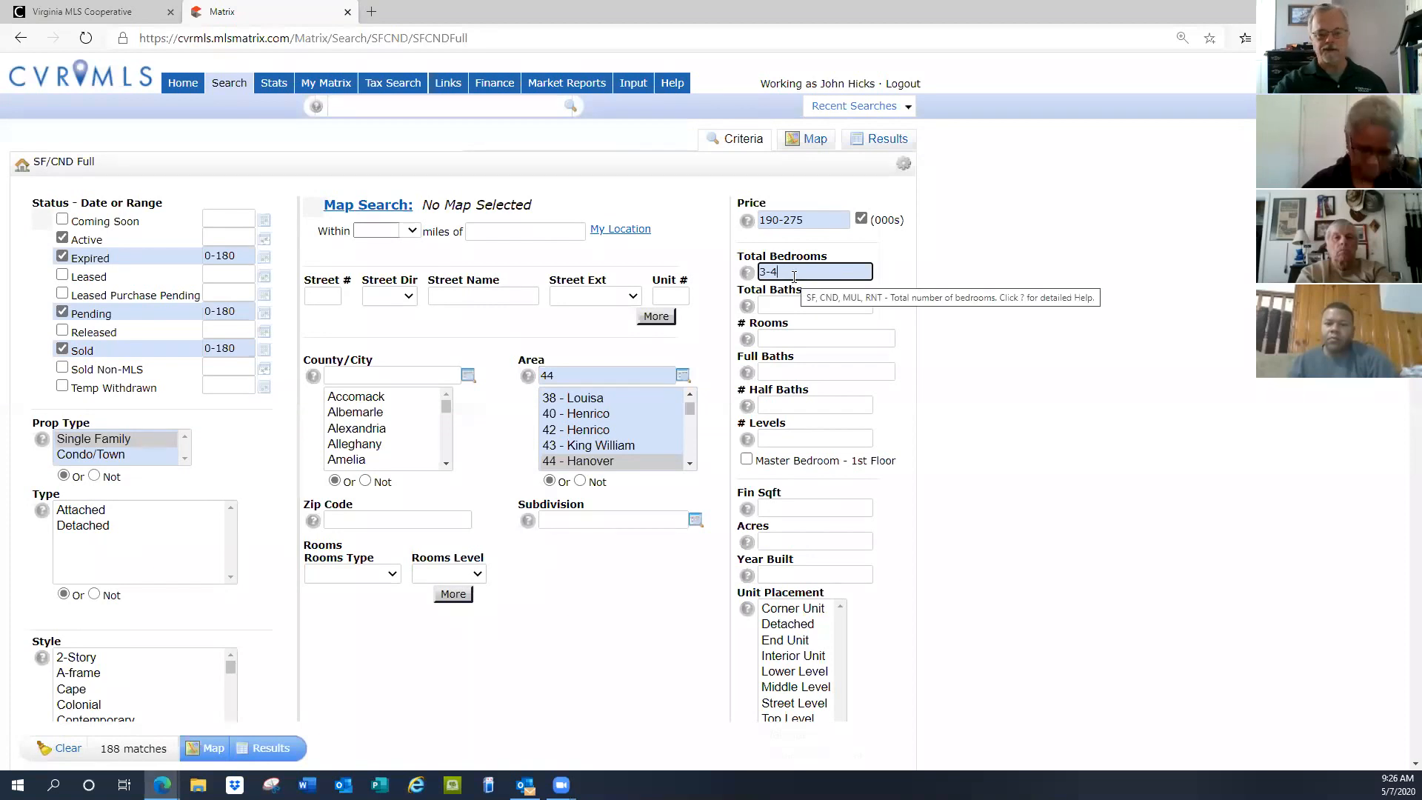
key("BackSpace")
key("BackSpace")
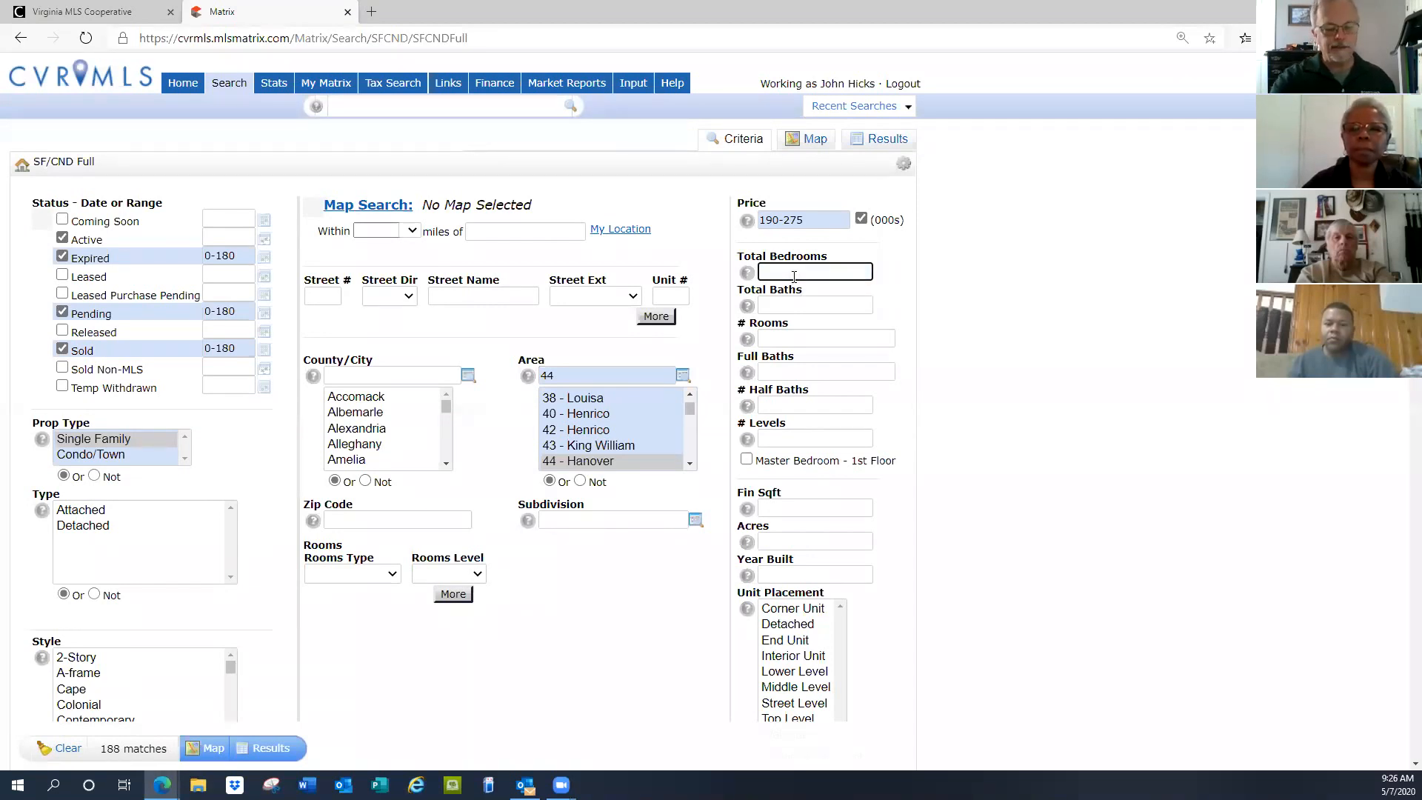
type("4")
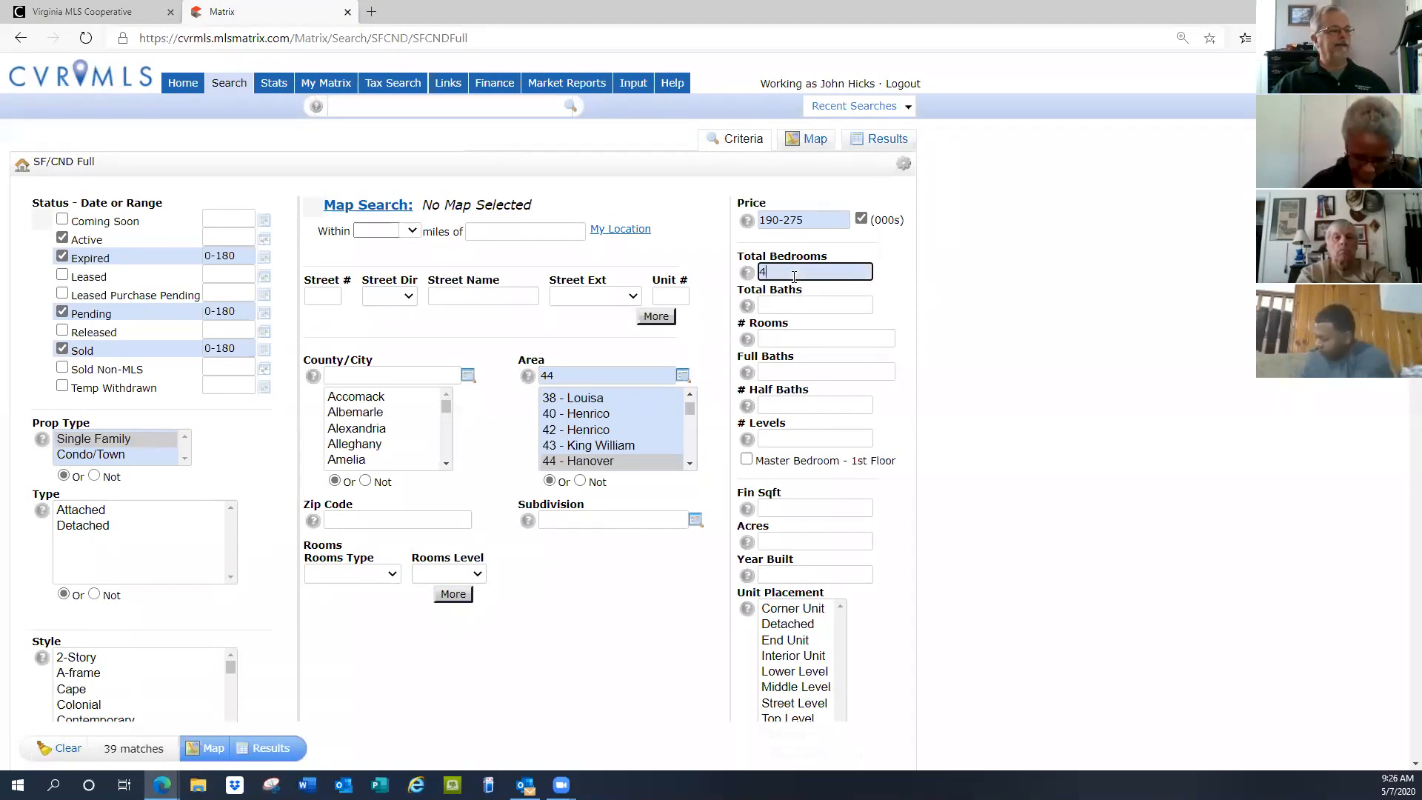
left_click(797, 304)
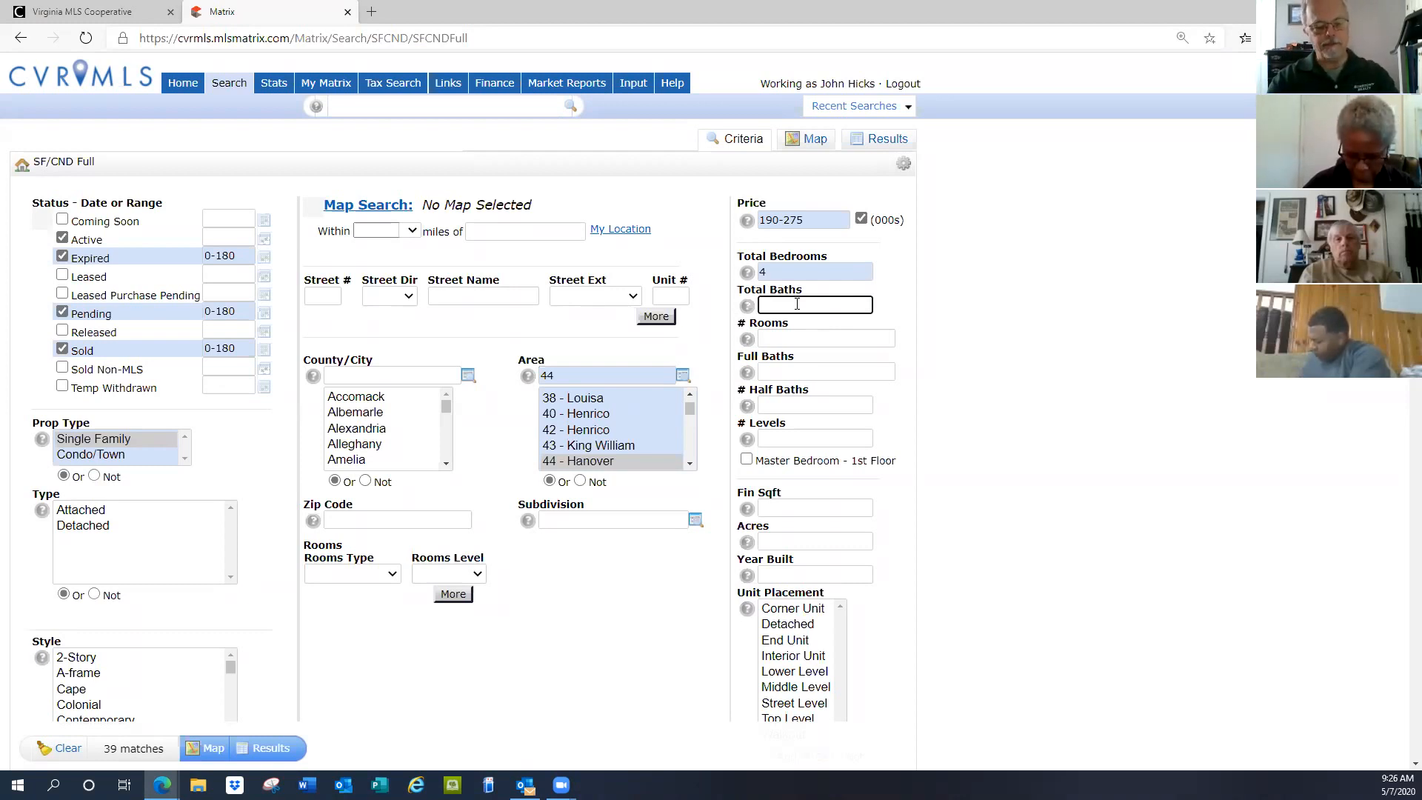
Enter total baths 2.1, then change it toward 1.1+; matches stay at 39
type("2.1")
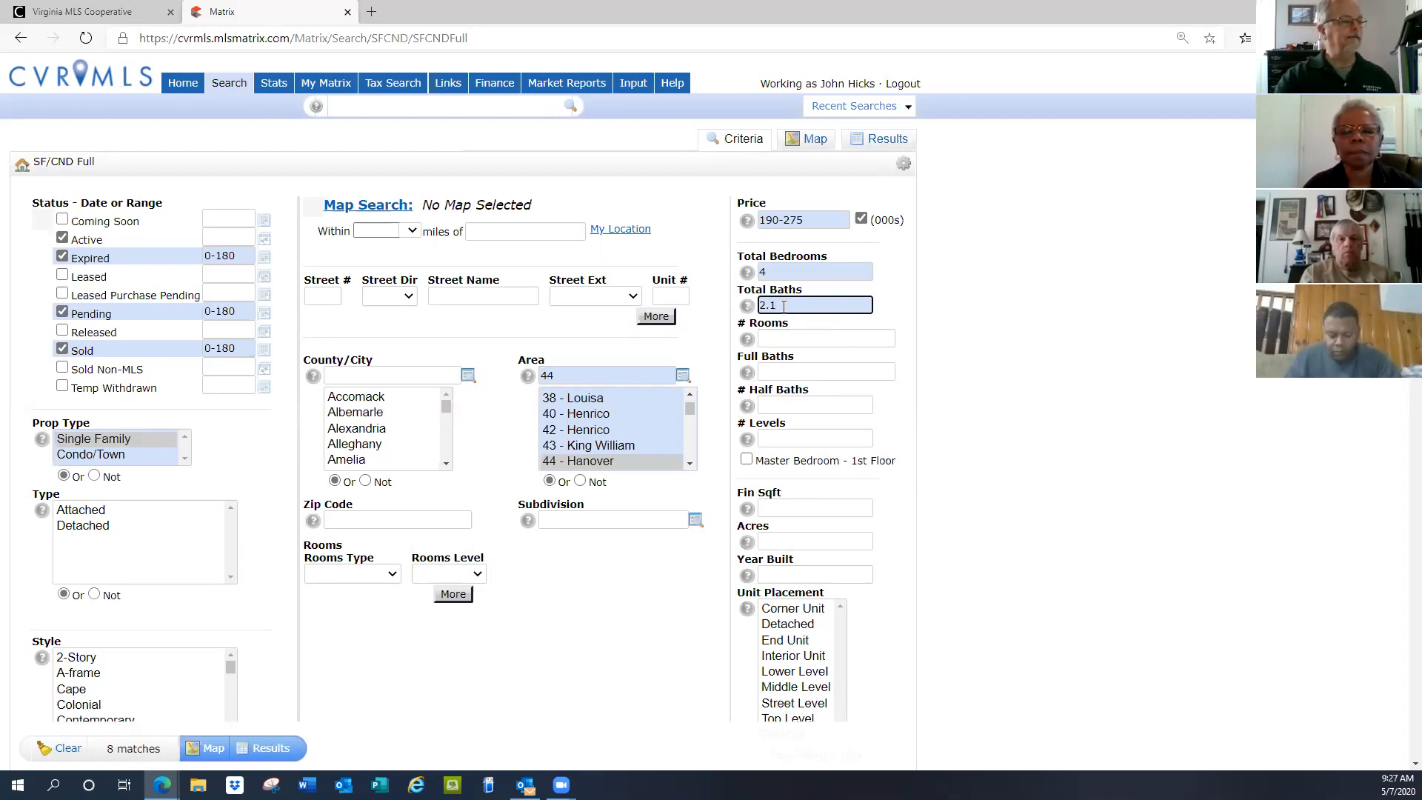
key("BackSpace")
key("BackSpace")
key("BackSpace")
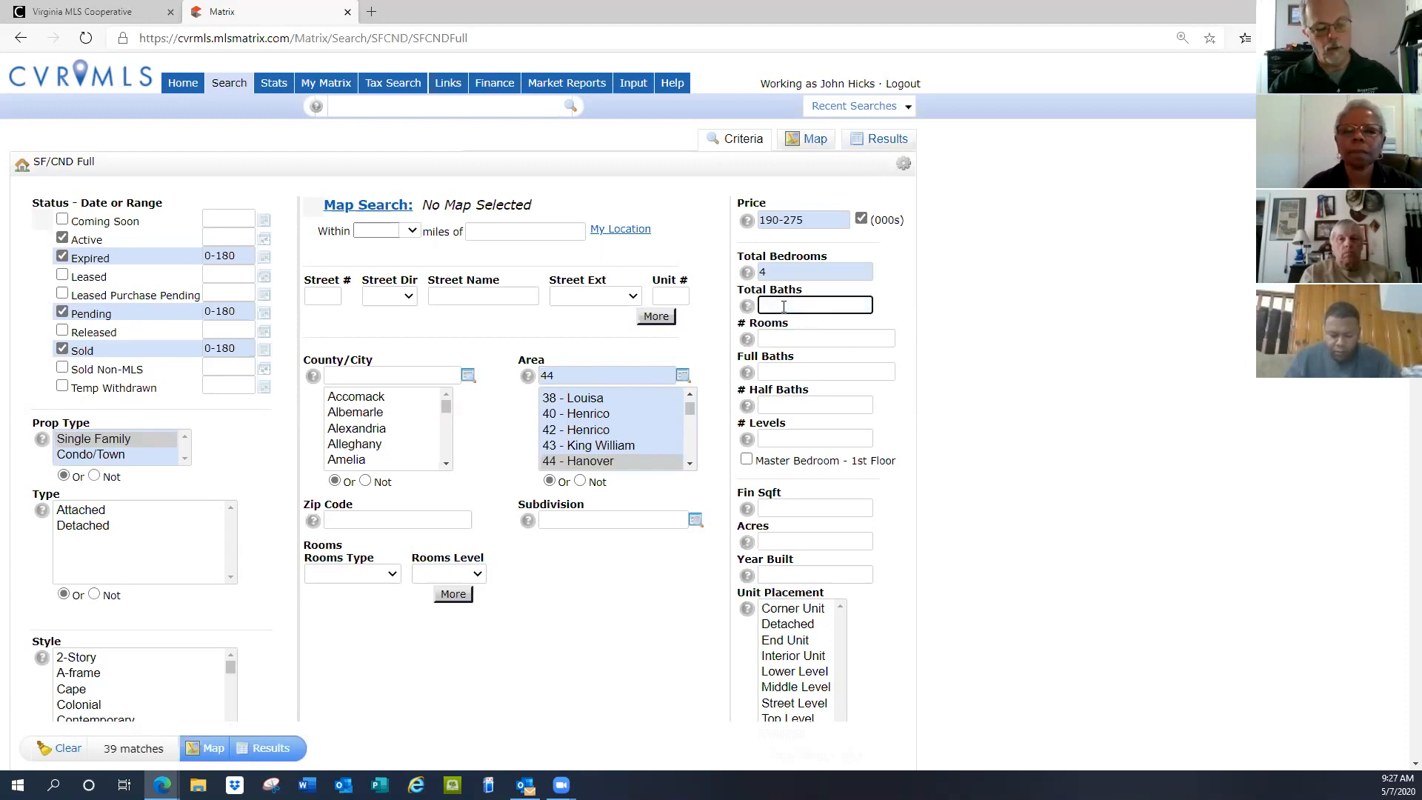
type("1.1+")
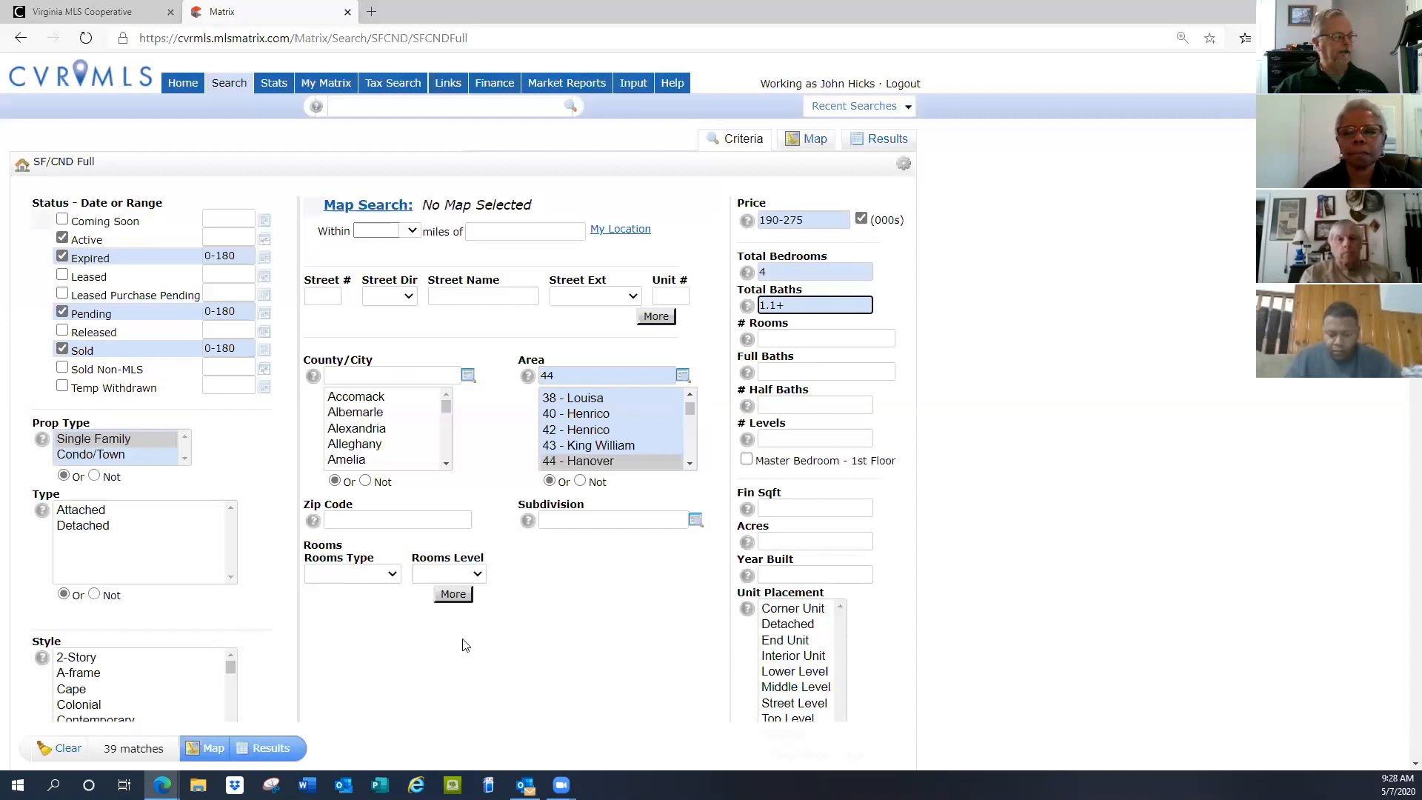
Select Colonial, 2-Story, Contemporary and Dutch Colonial in the Style list
scroll(465, 644, "down", 4)
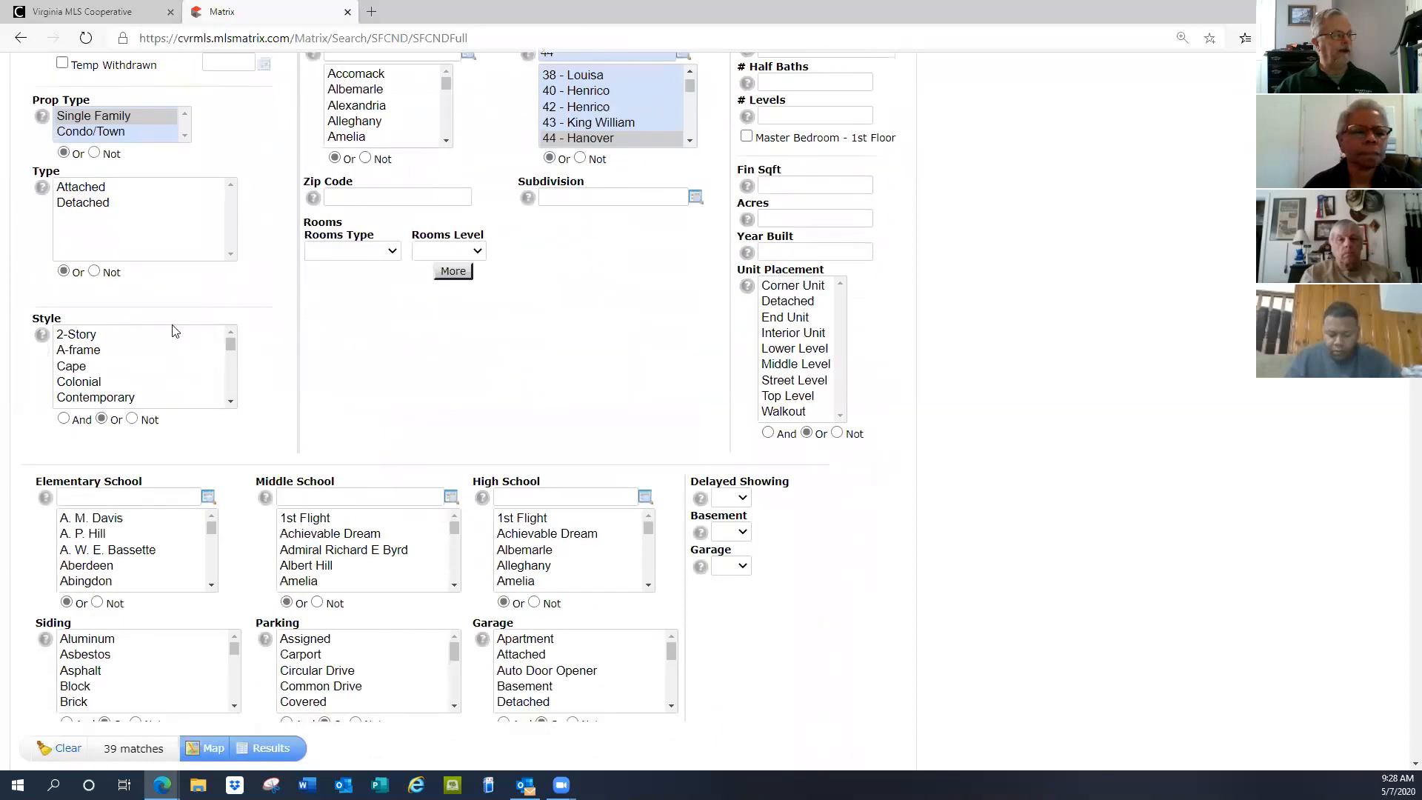
left_click(75, 381)
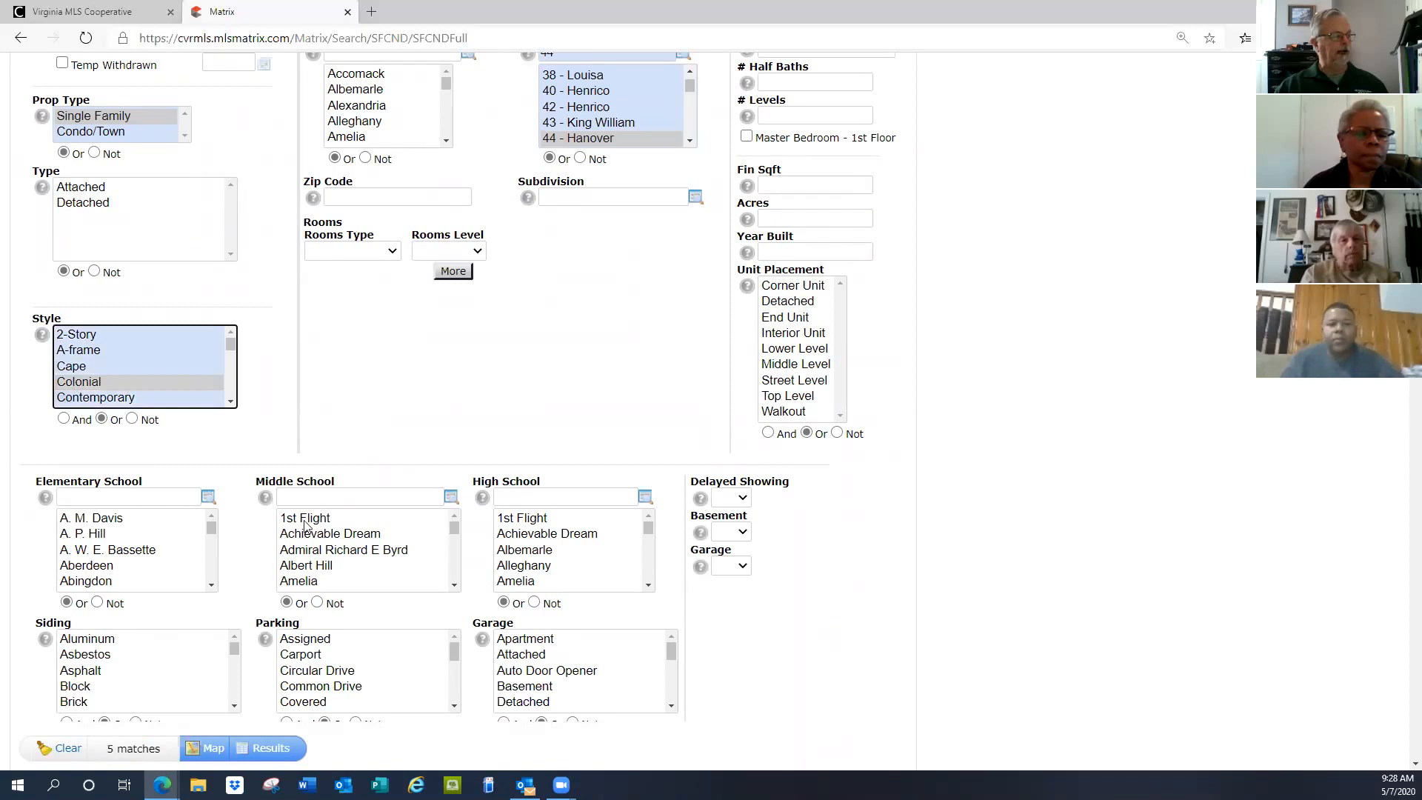
left_click(89, 337, "ctrl")
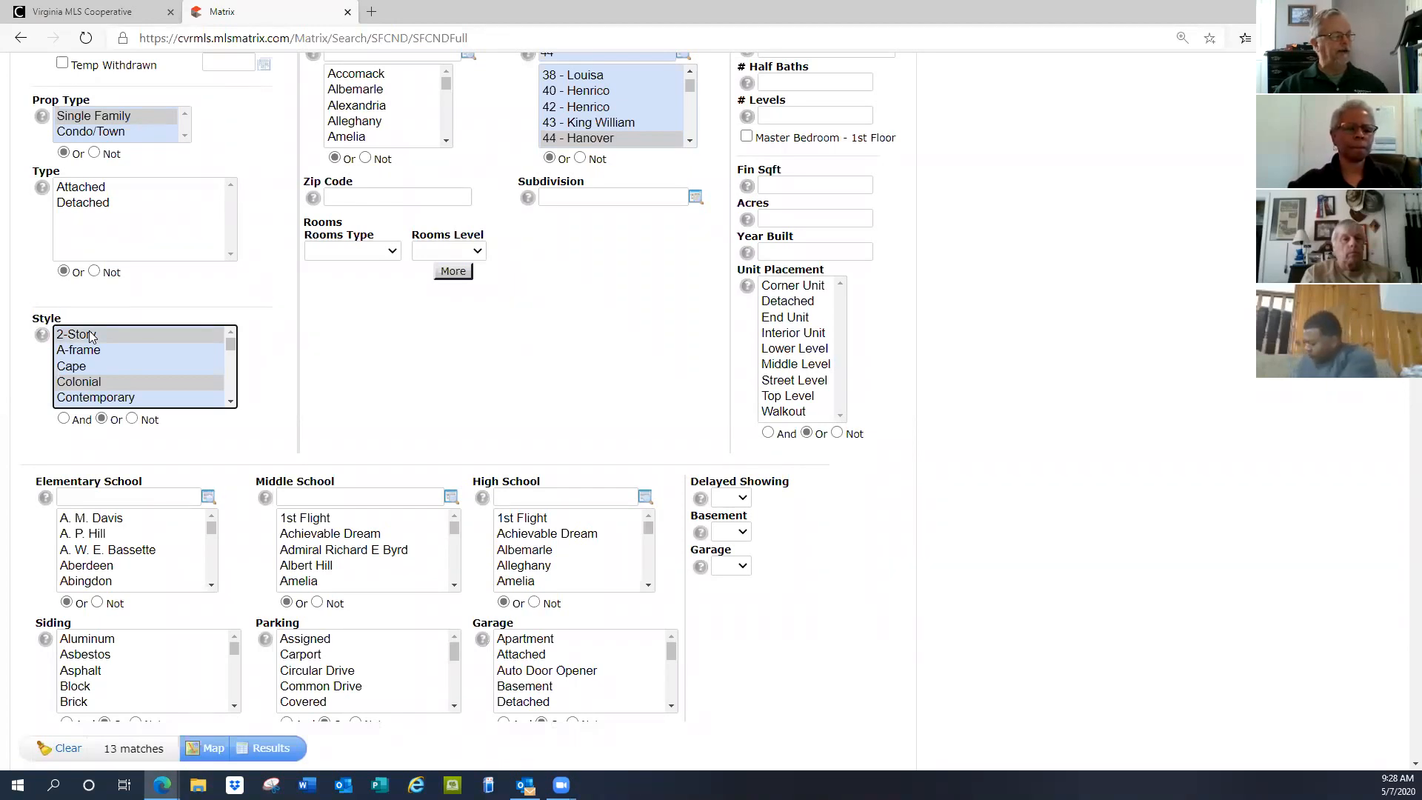
left_click(99, 398, "ctrl")
scroll(111, 400, "down", 1)
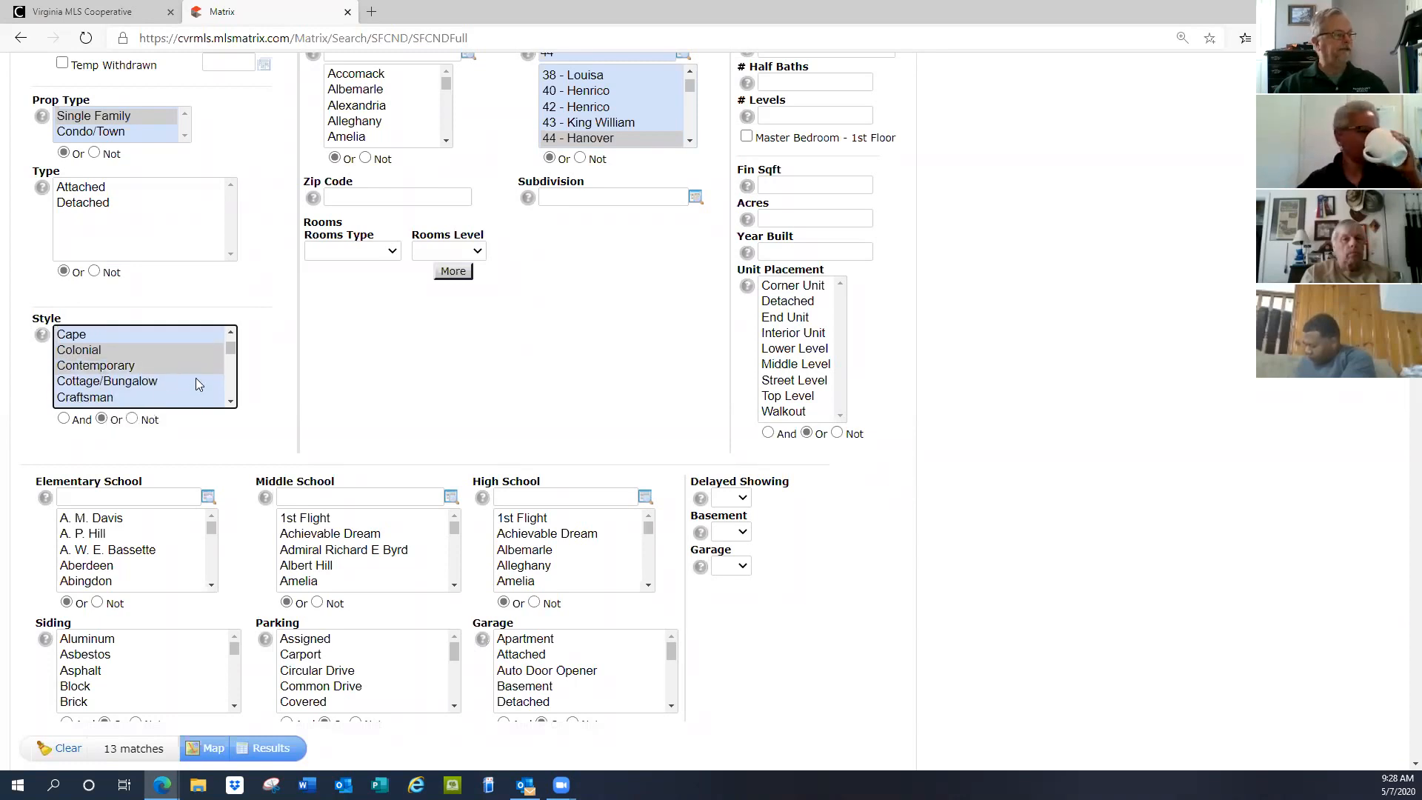
left_click(232, 404)
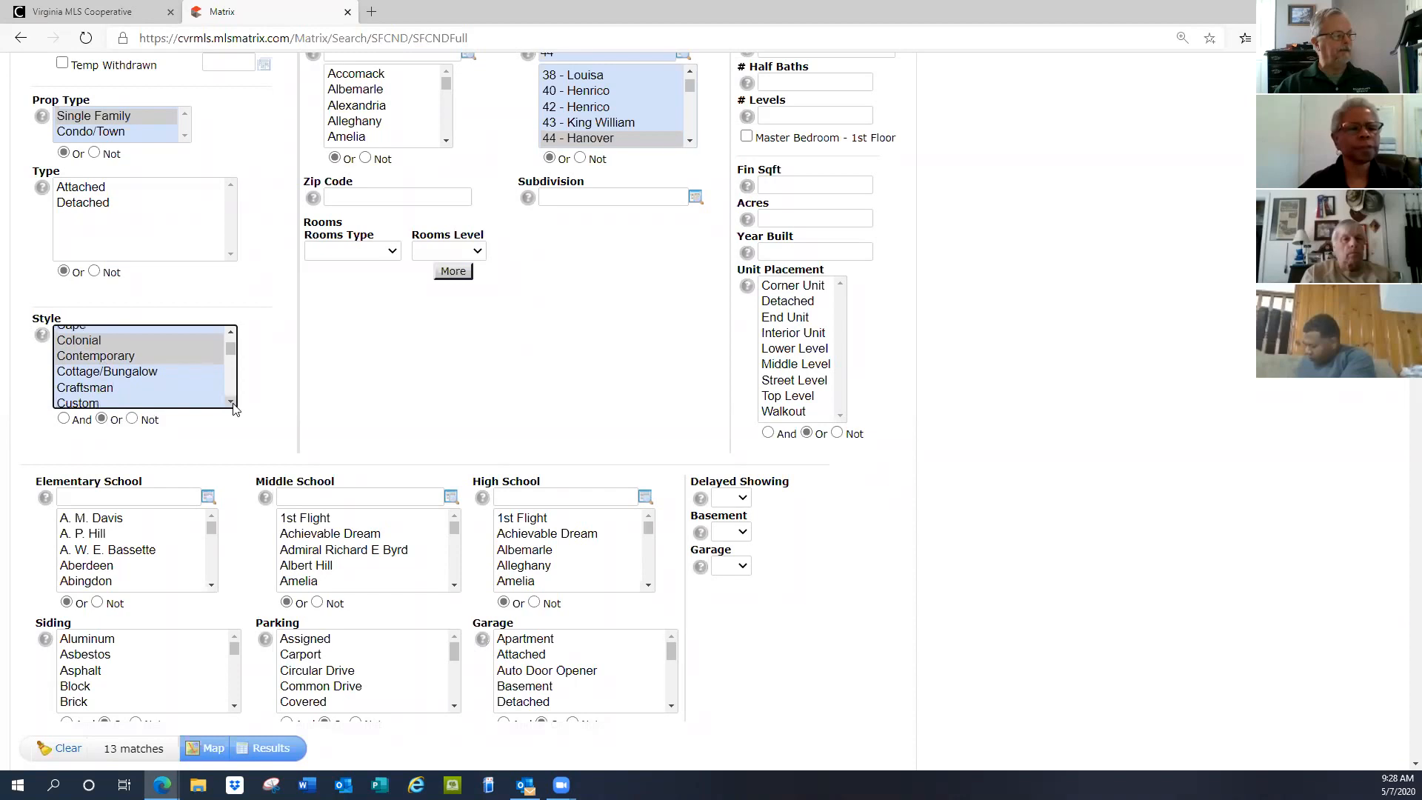
left_click(233, 404)
left_click(232, 404)
left_click(232, 403)
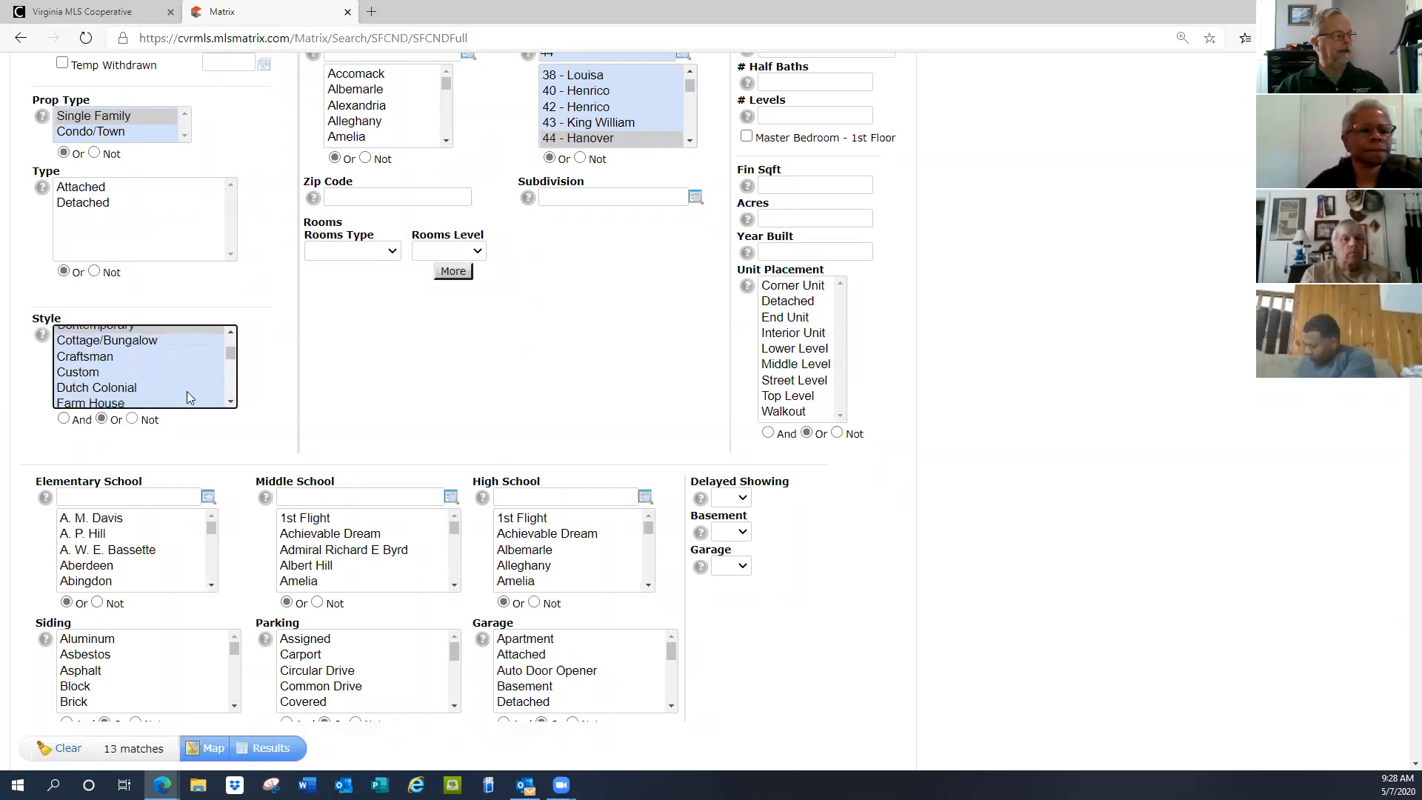
left_click(122, 392, "ctrl")
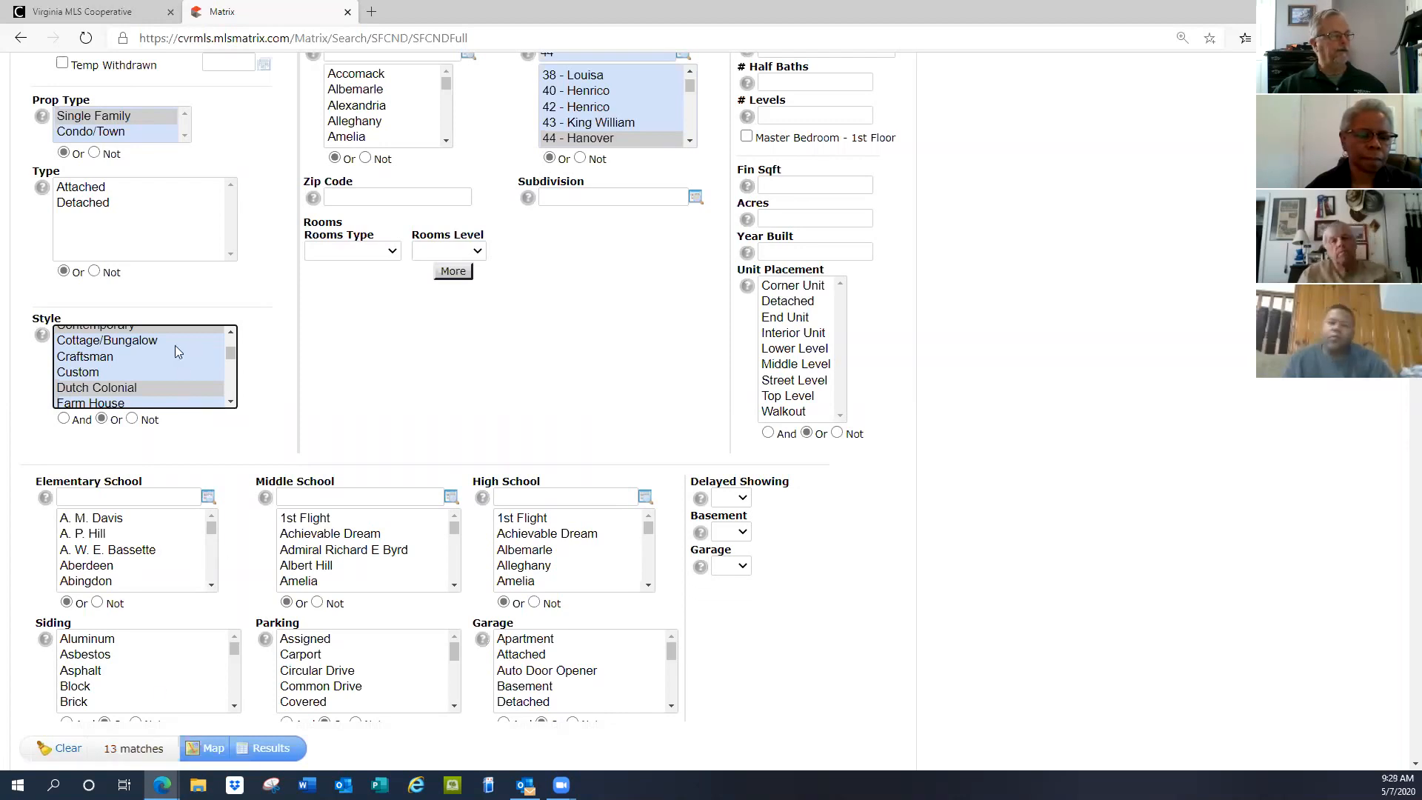
scroll(174, 345, "up", 2)
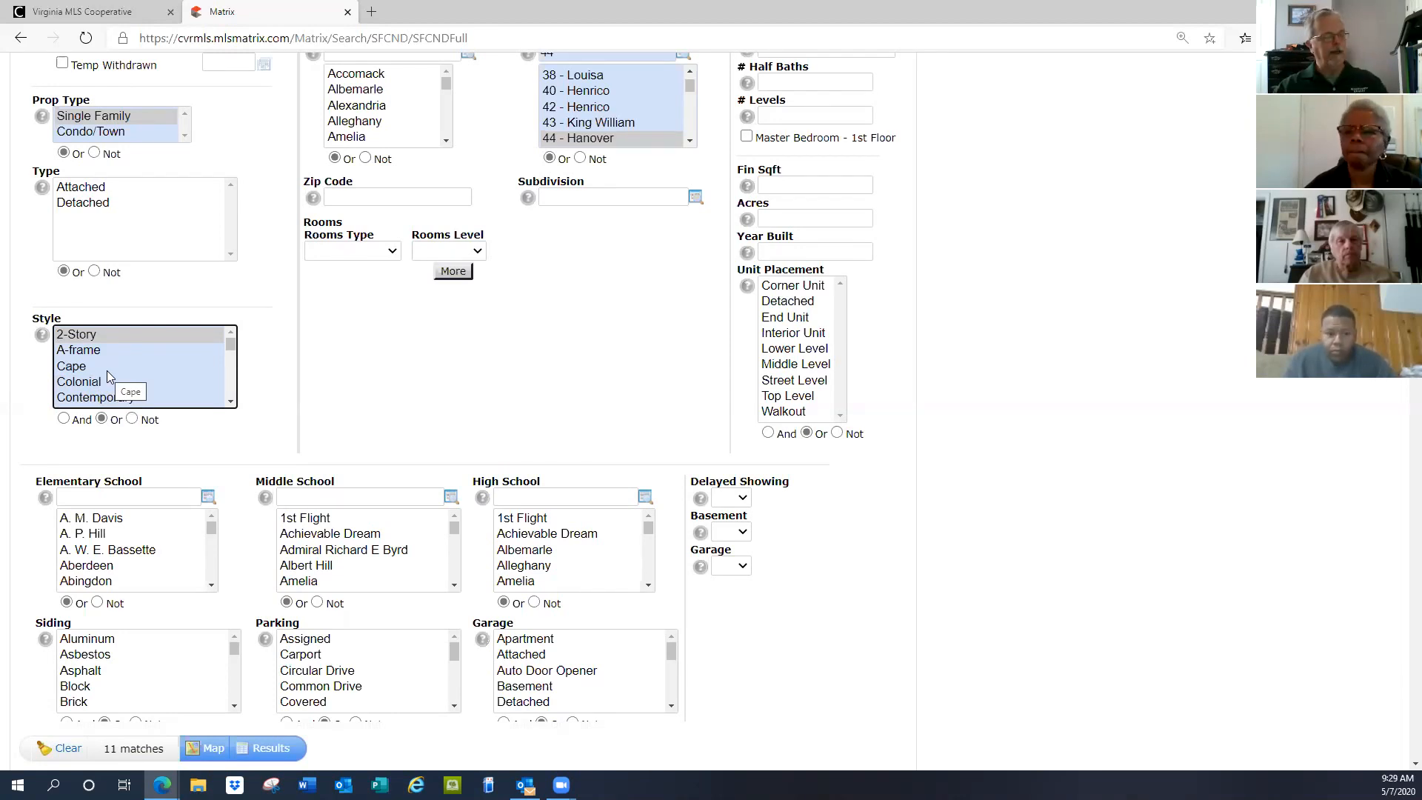
Deselect 2-Story from Style and run the search to list all 39 matches
left_click(94, 335, "ctrl")
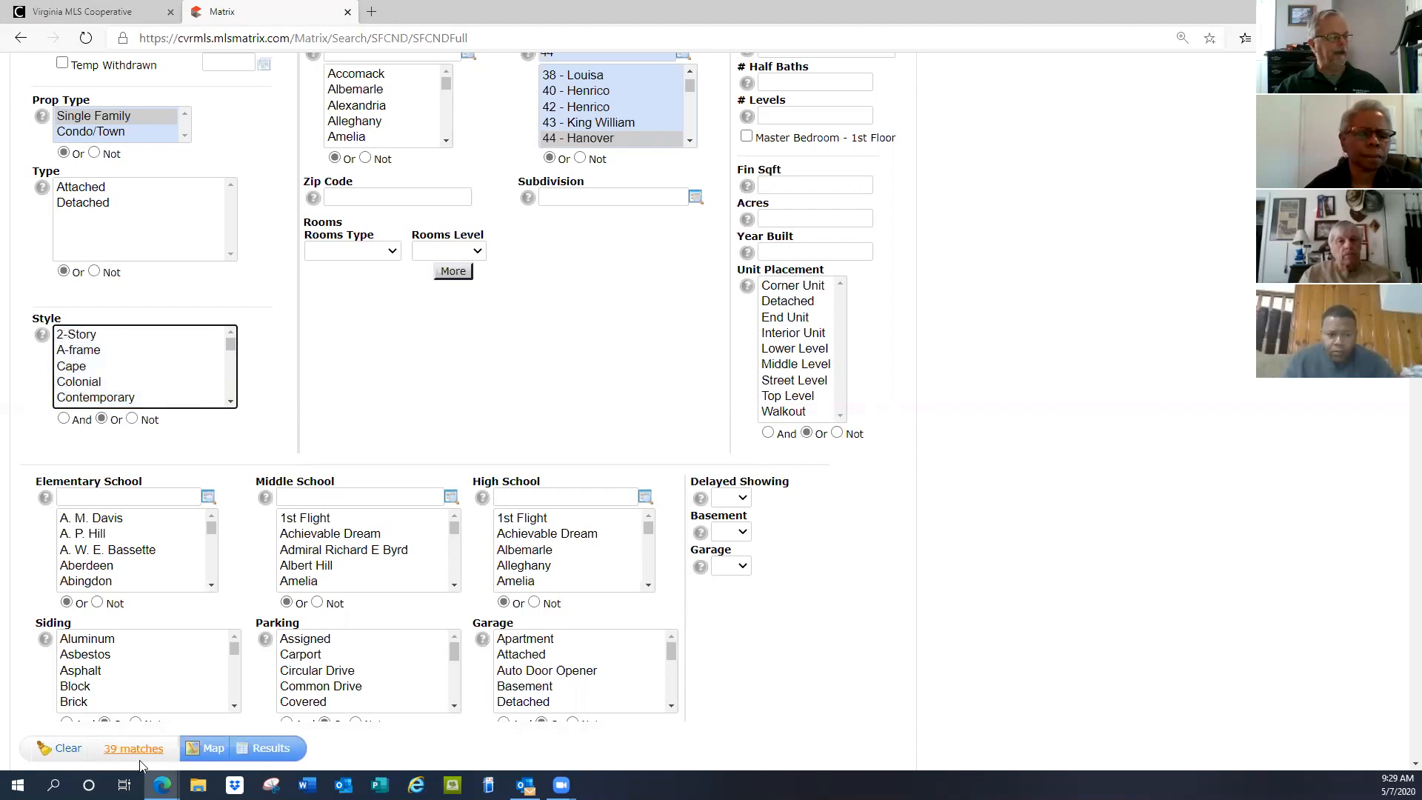
scroll(524, 406, "up", 5)
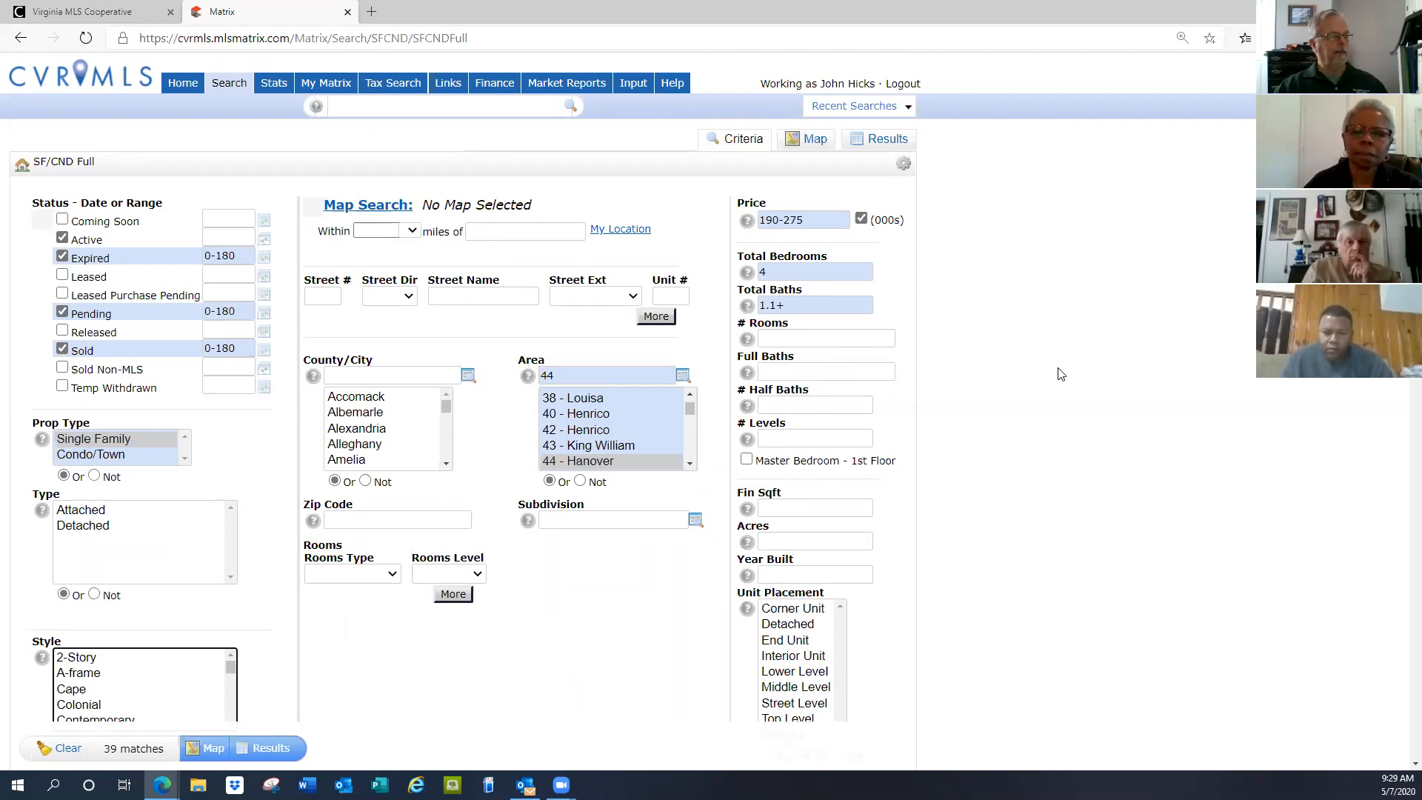
scroll(1060, 374, "down", 7)
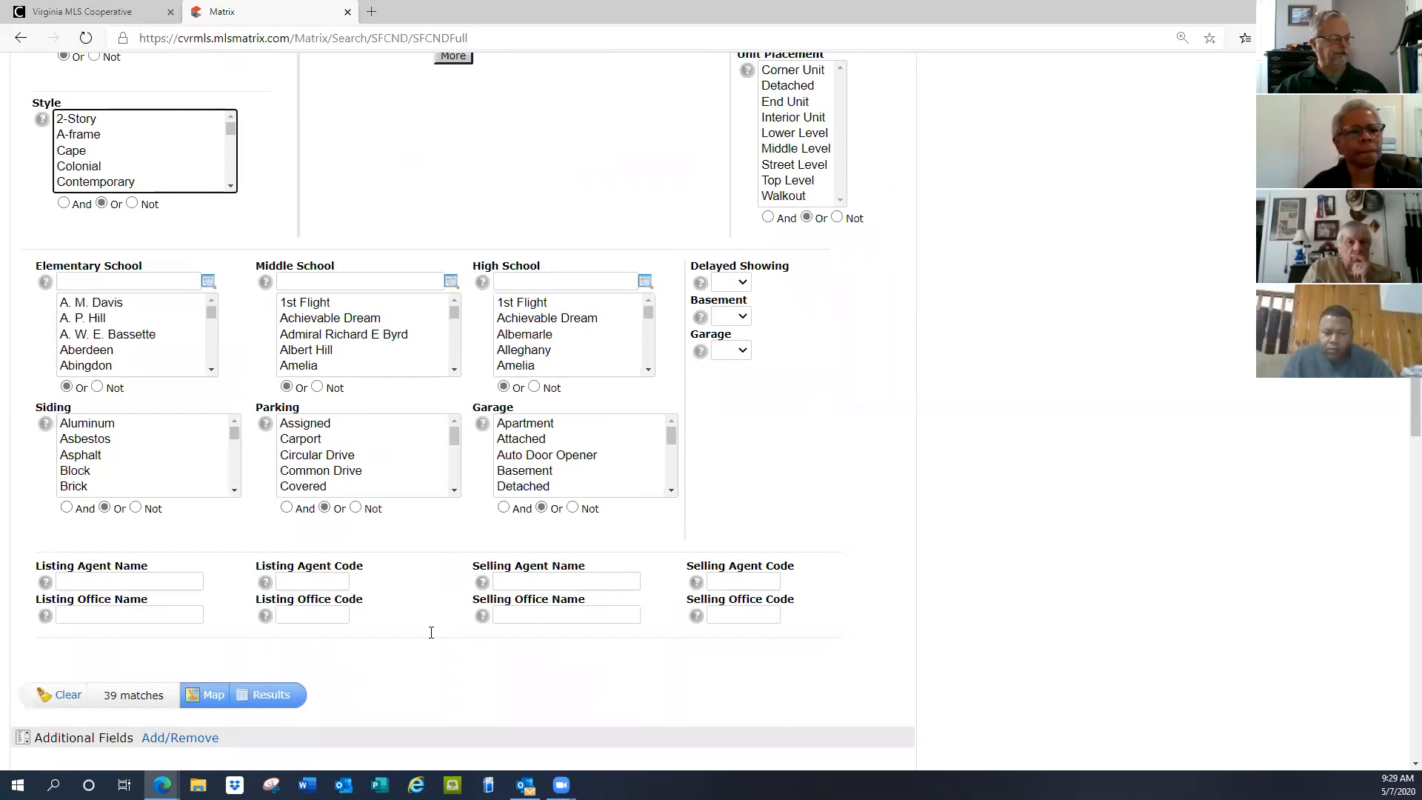
left_click(263, 694)
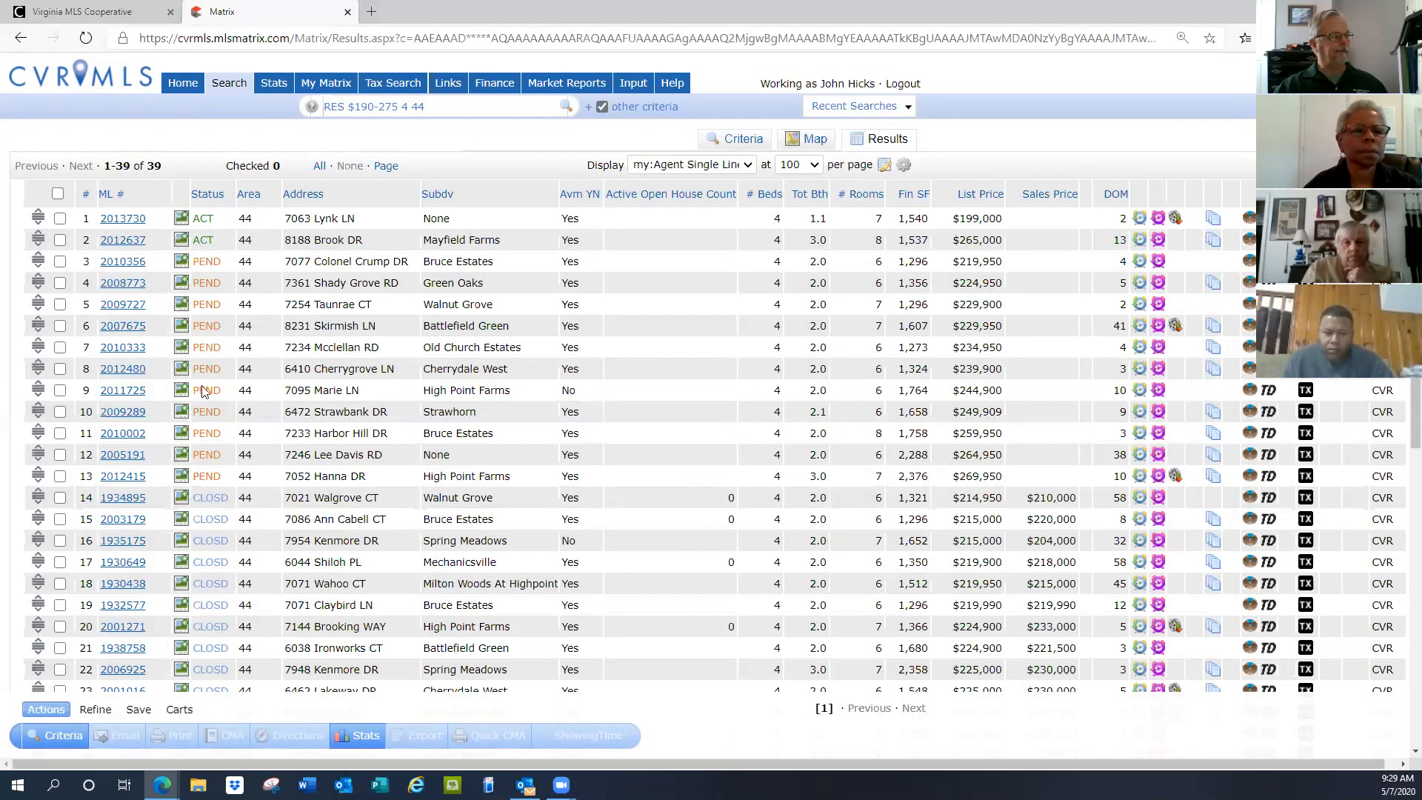
Review the 39 results, then return to the SF/CND Full criteria form
scroll(374, 450, "down", 8)
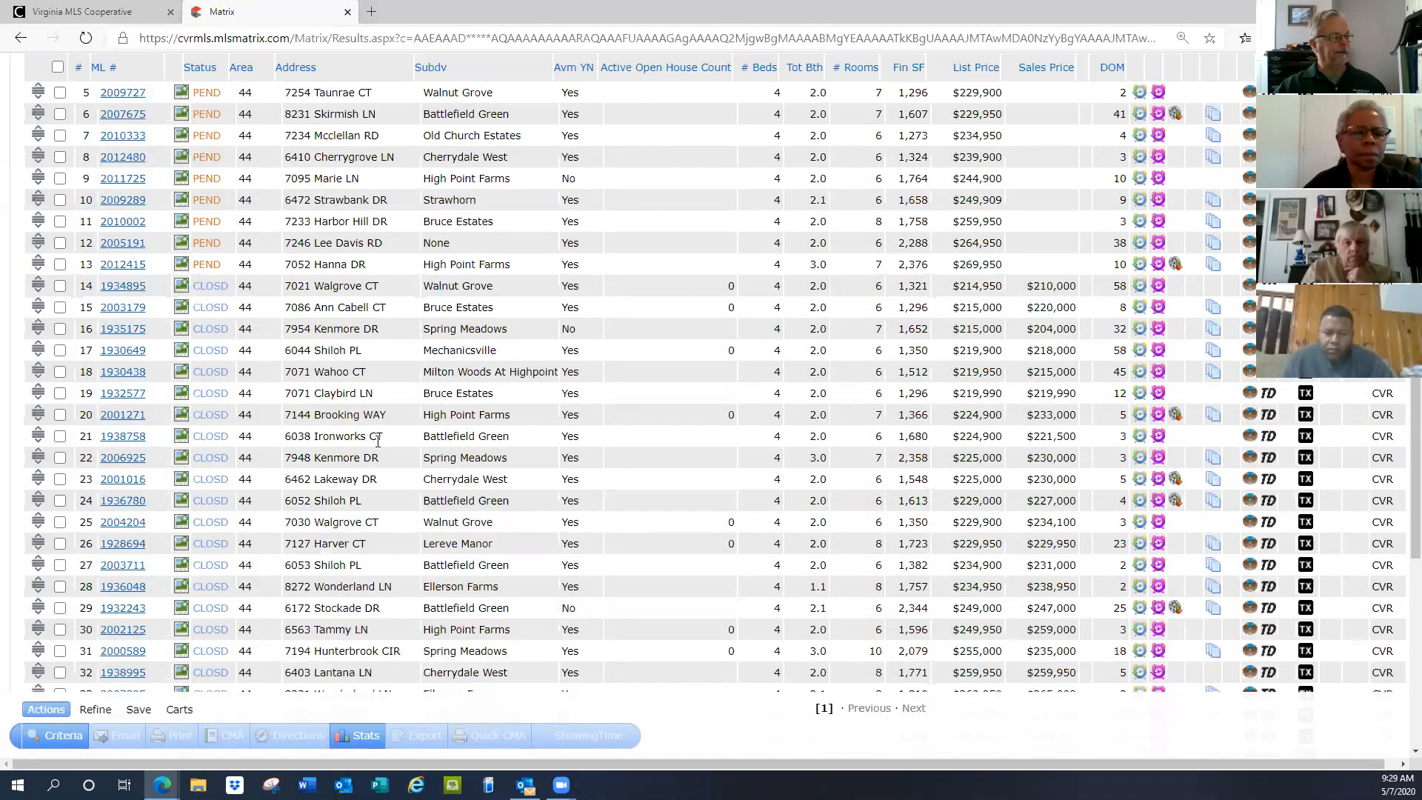
scroll(383, 450, "up", 8)
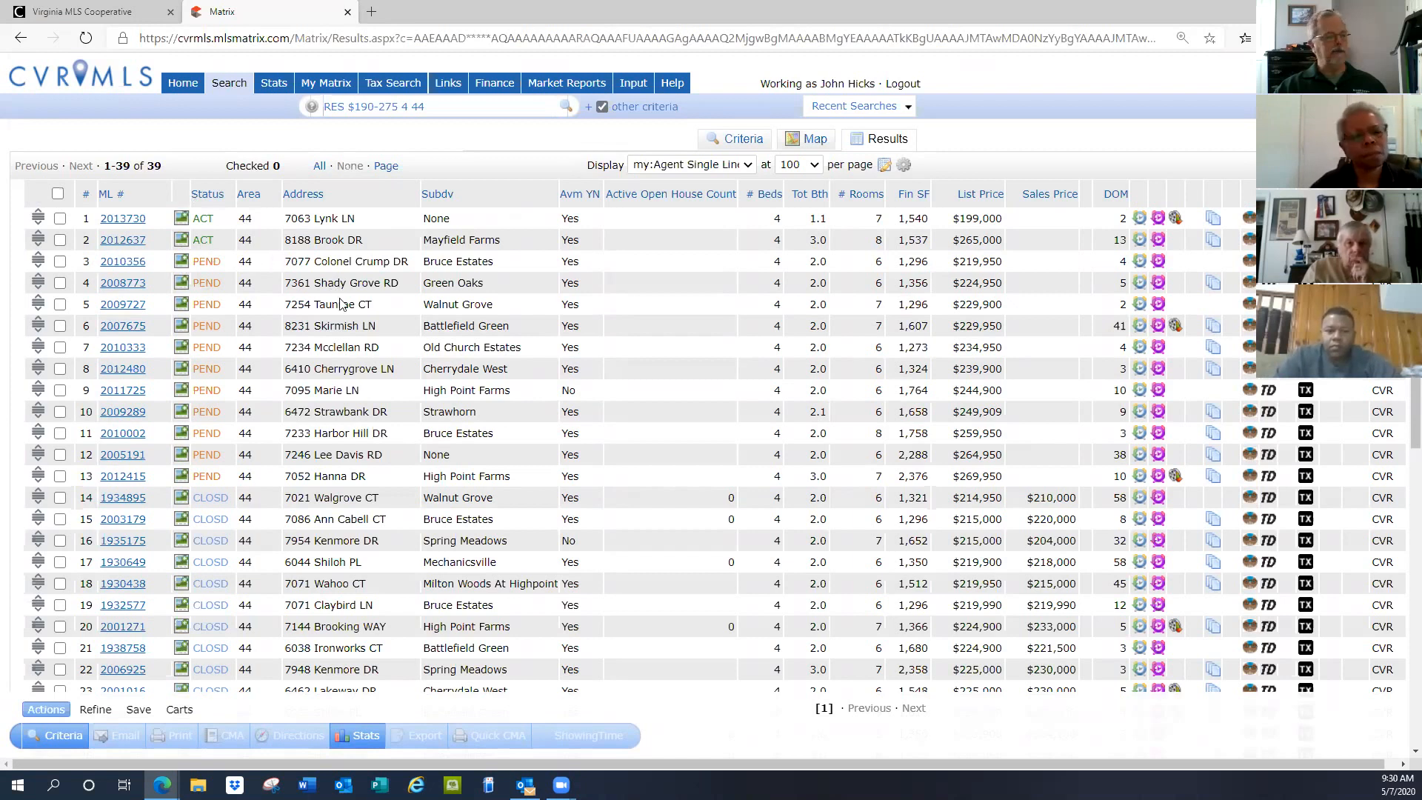
left_click(65, 738)
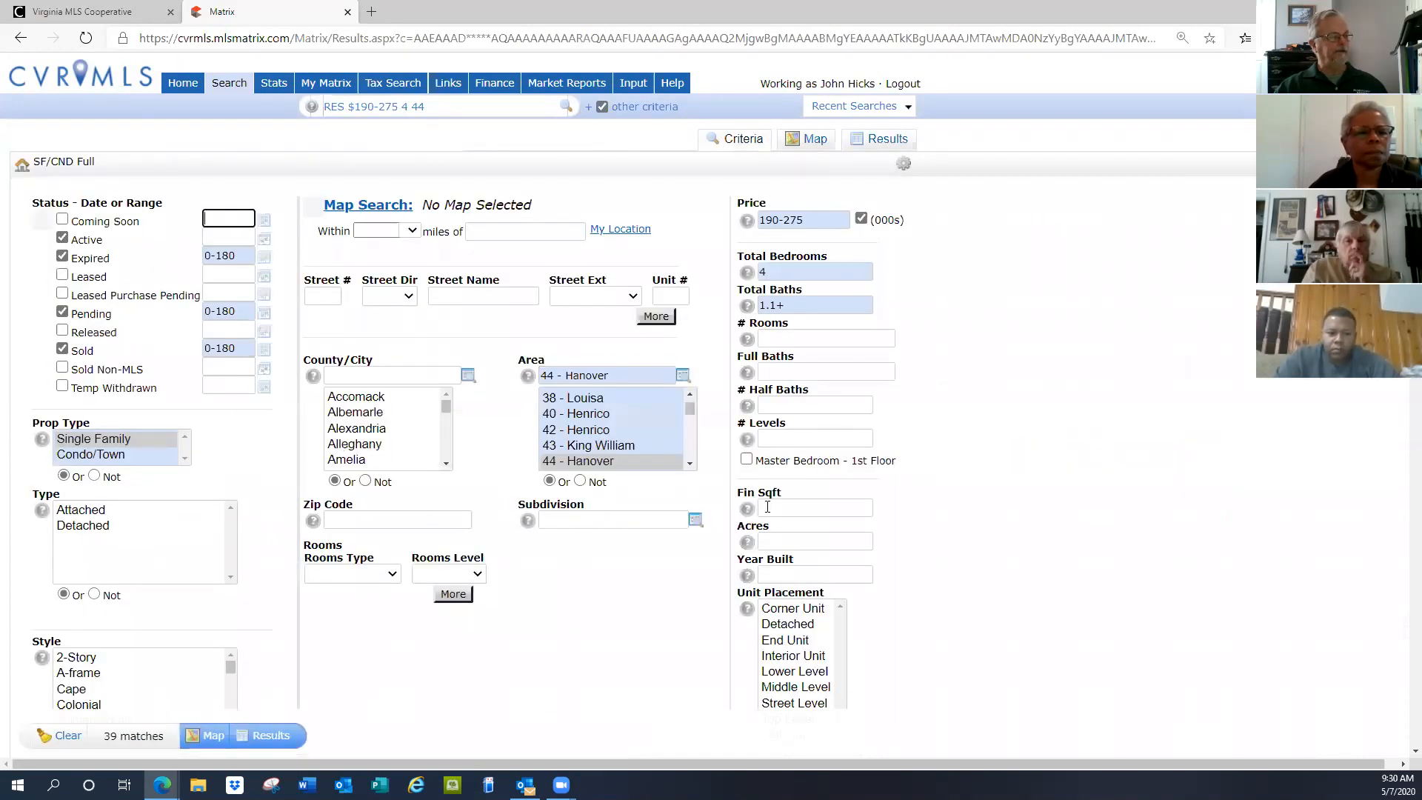
Add 36 - Hanover to the Area selection beside 44 - Hanover and show the 58 matches
scroll(611, 445, "up", 2)
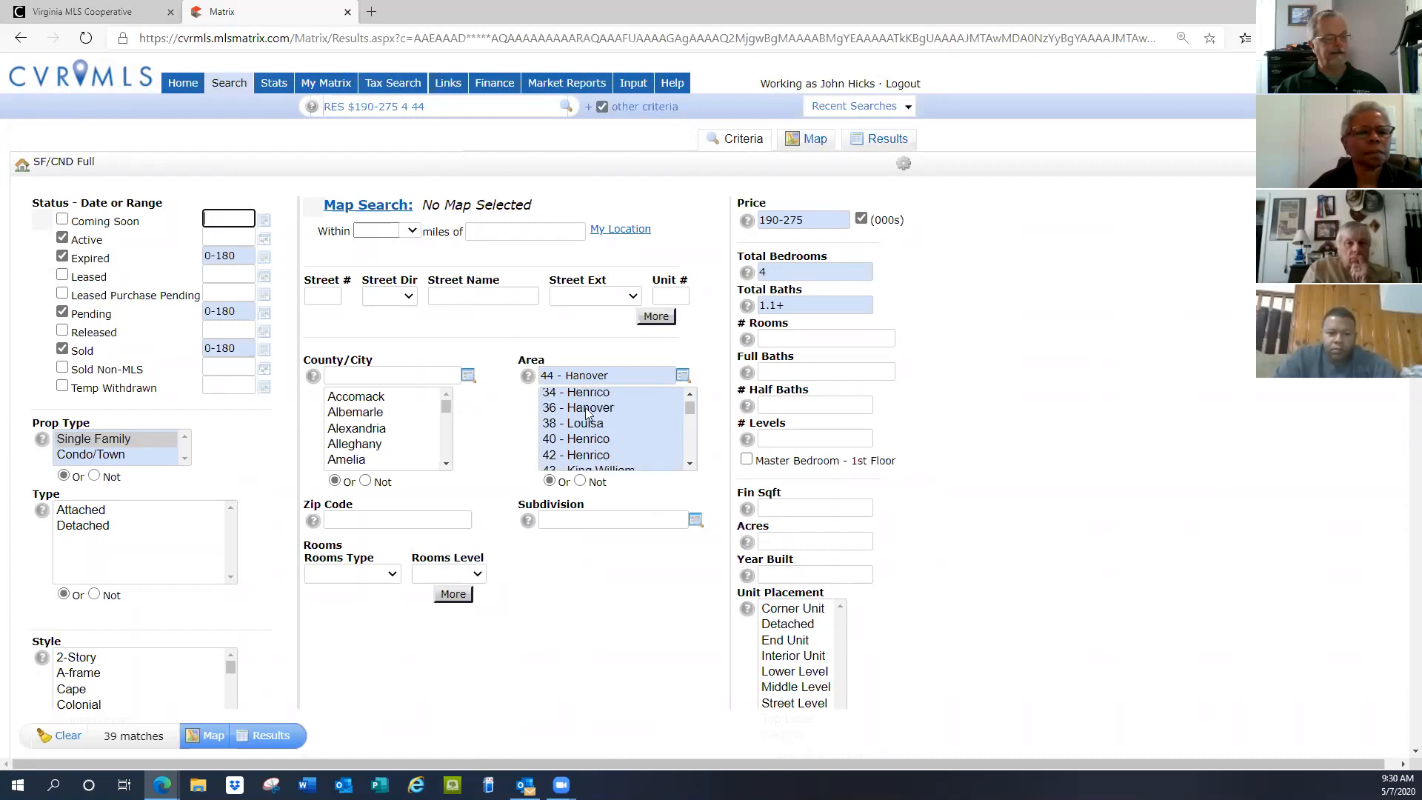
left_click(585, 408, "ctrl")
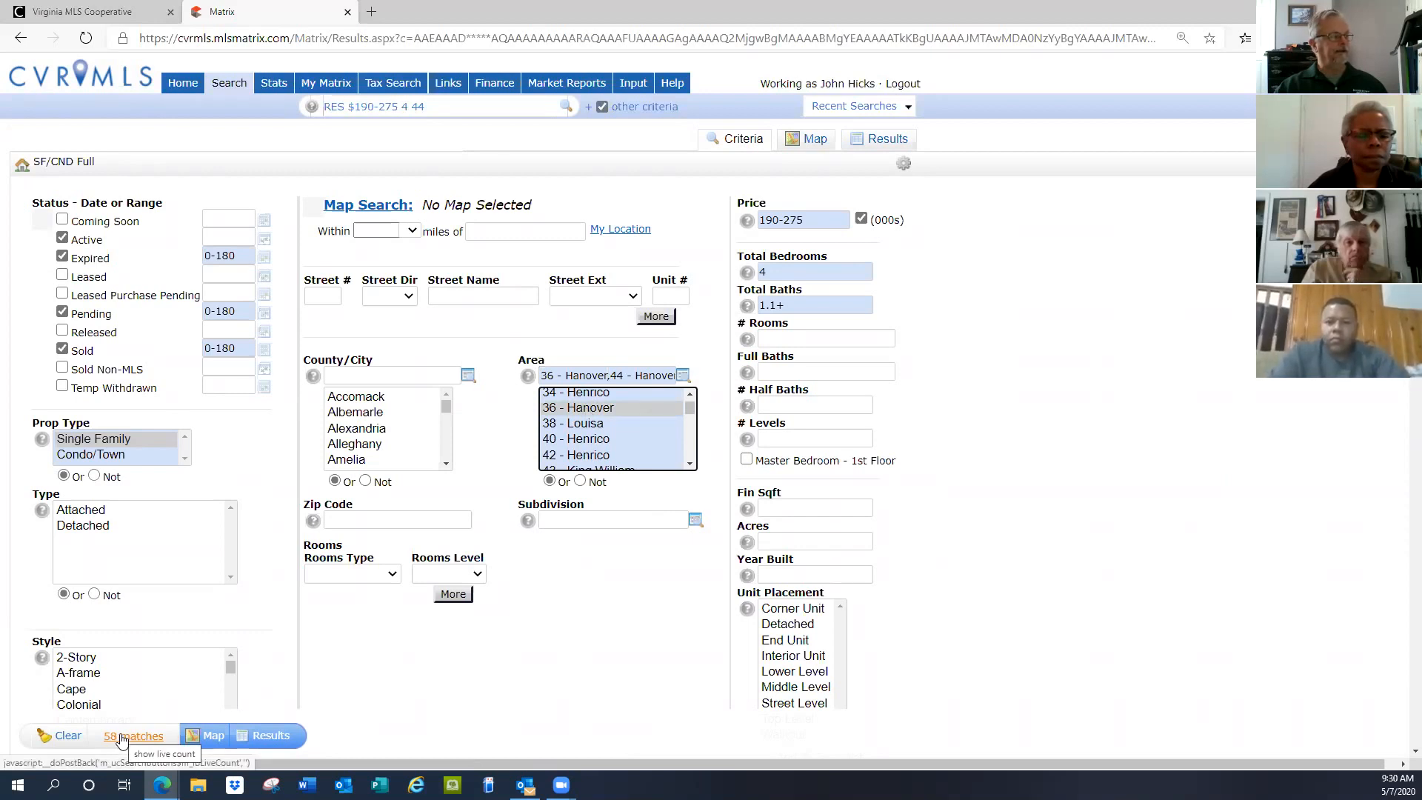
left_click(285, 741)
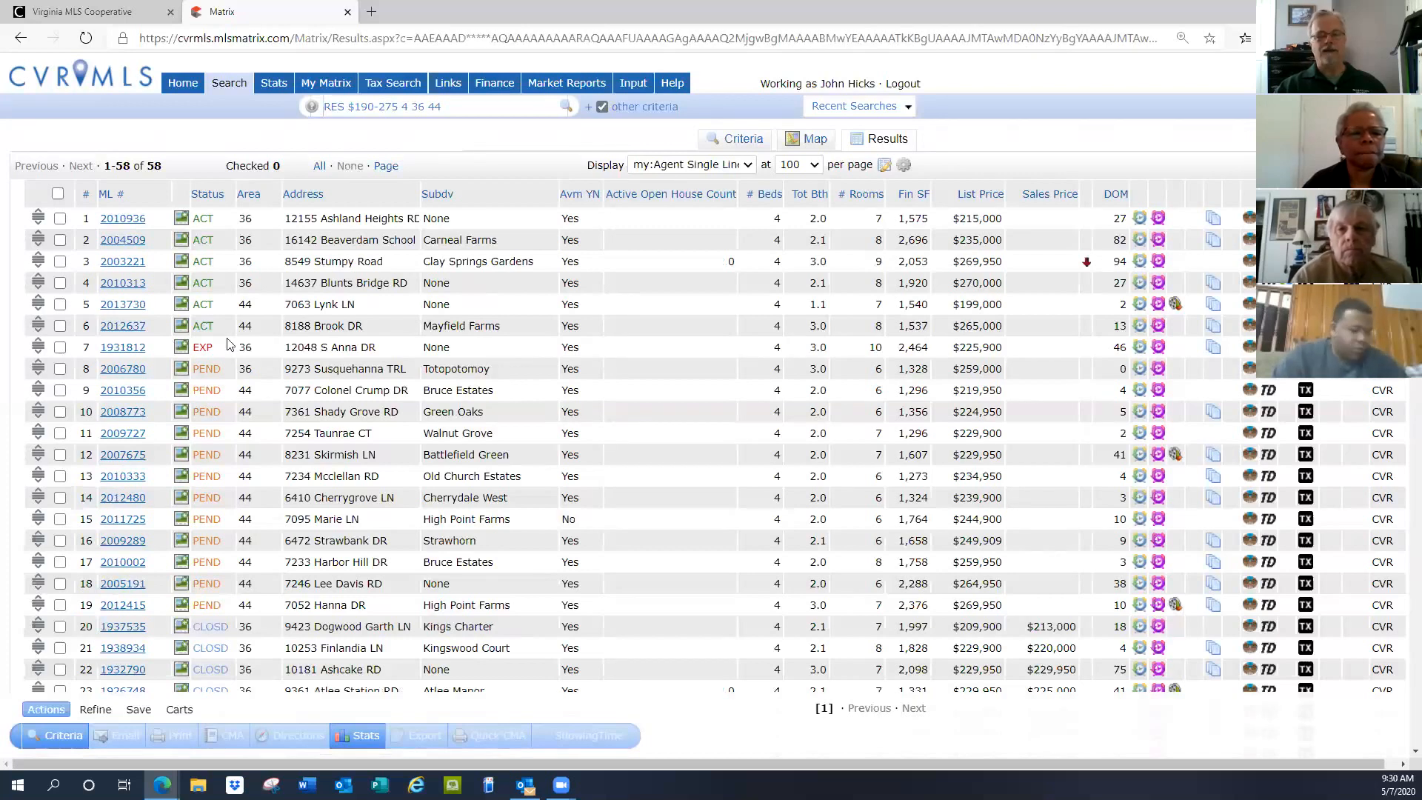
left_click(61, 741)
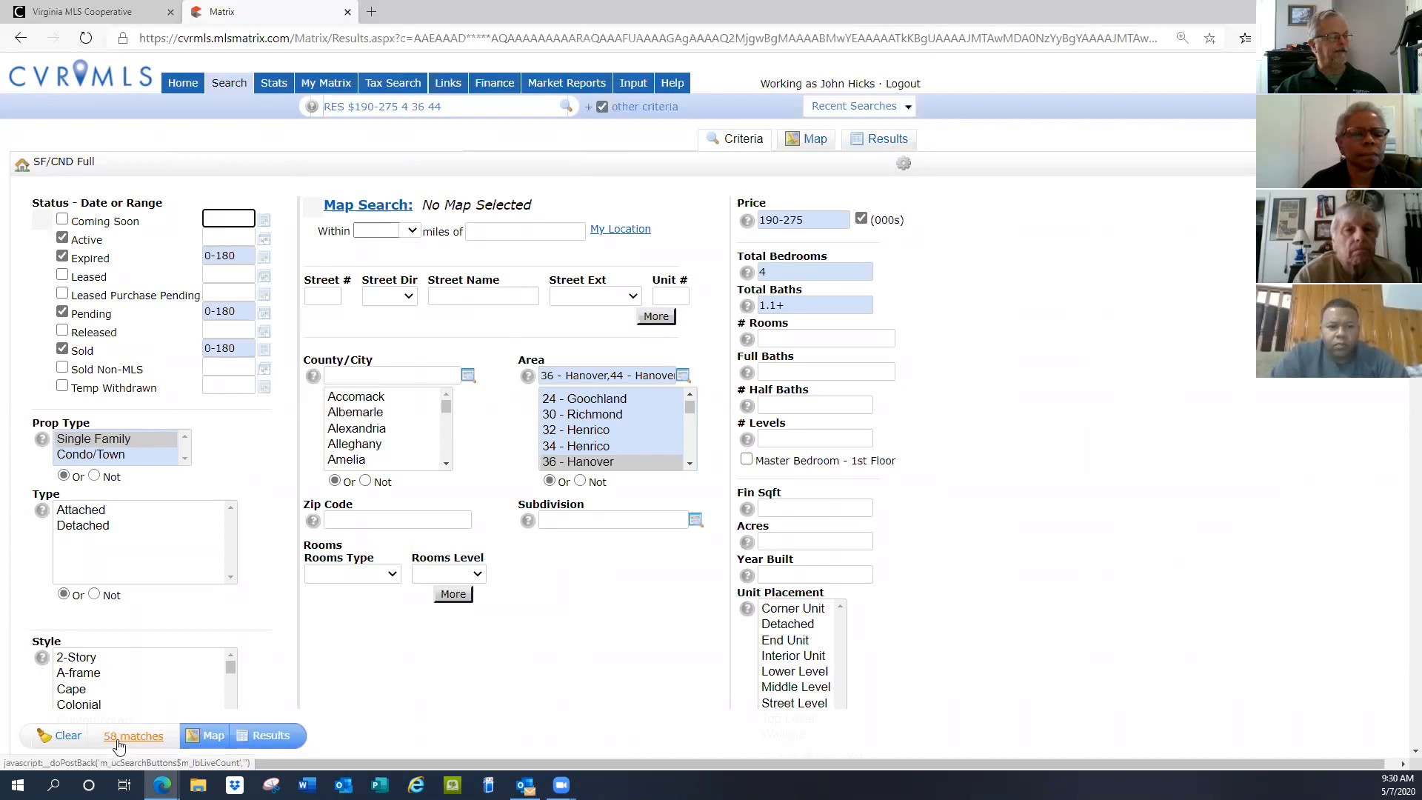
Change the Expired date range from 0-180 to 0-300 and view the 62 results
left_click(244, 257)
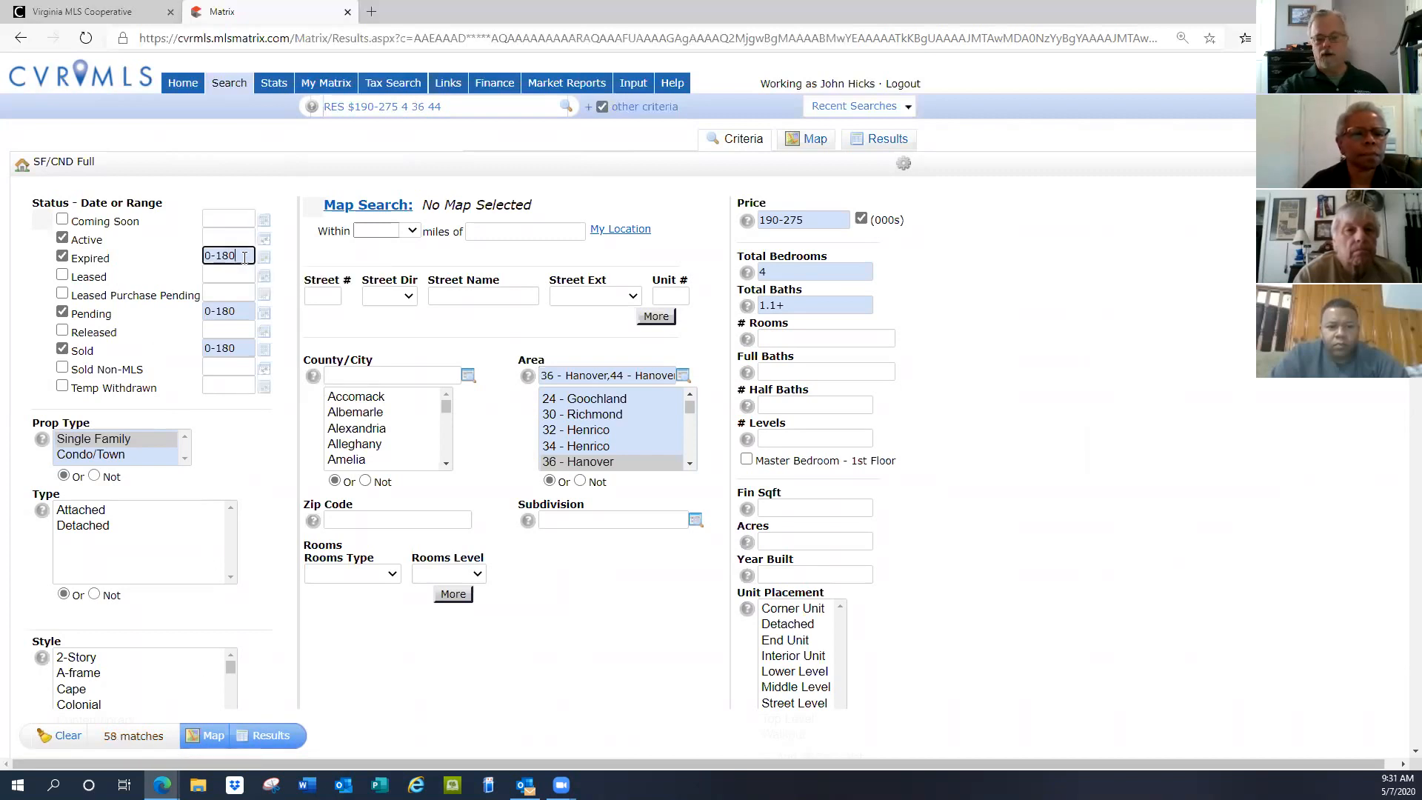
key("BackSpace")
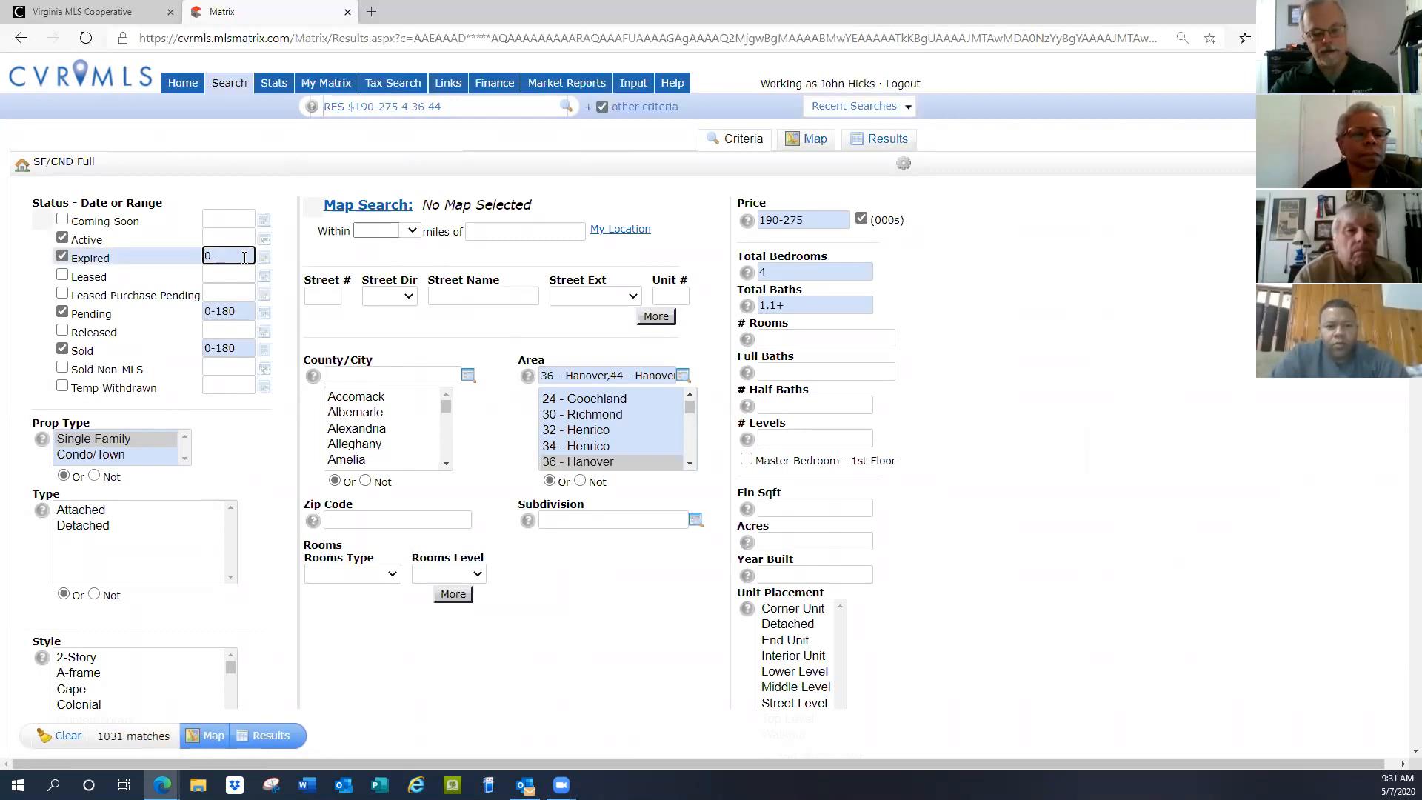
type("300")
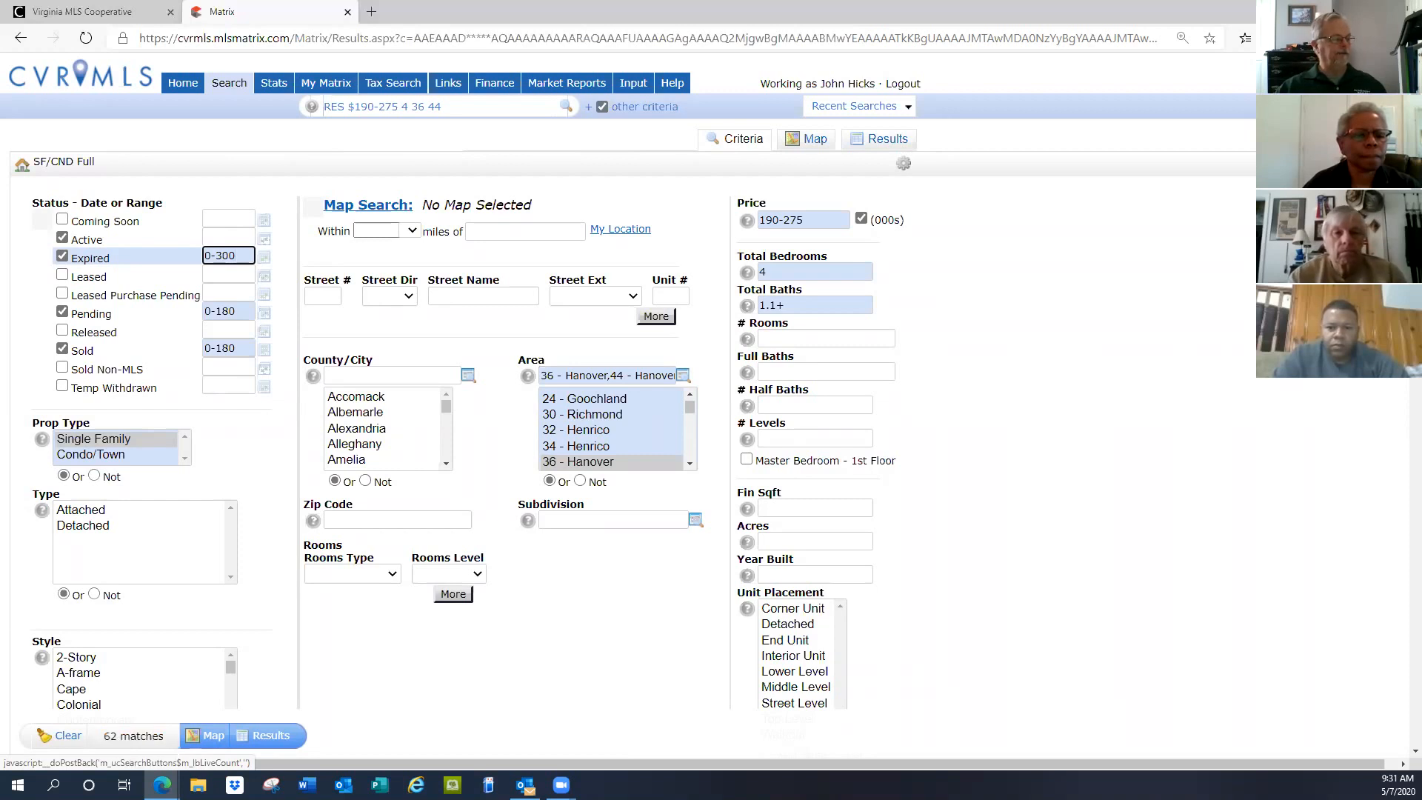
left_click(274, 733)
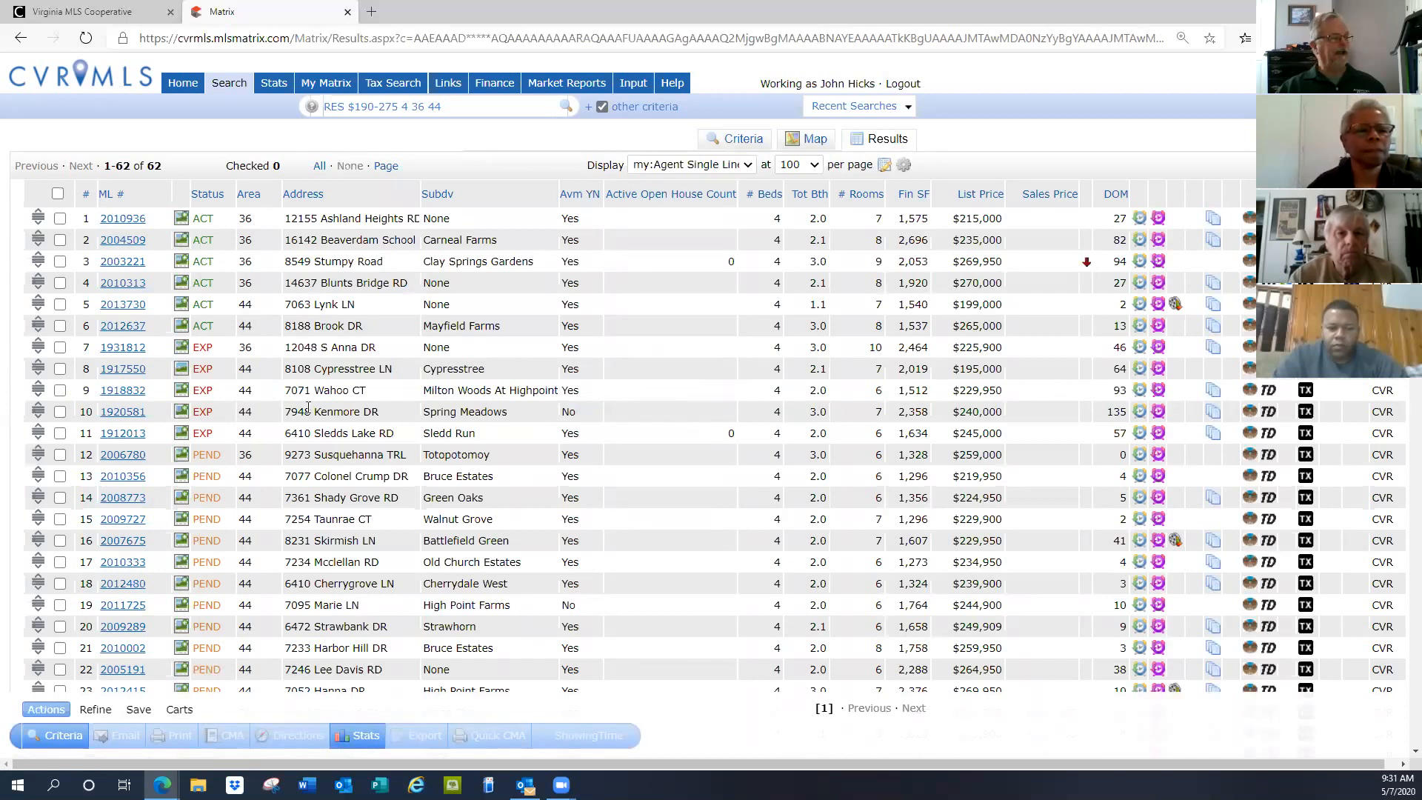
Scroll through the 62 listings, which now mix active, expired and pending statuses
scroll(306, 400, "down", 3)
scroll(234, 466, "down", 2)
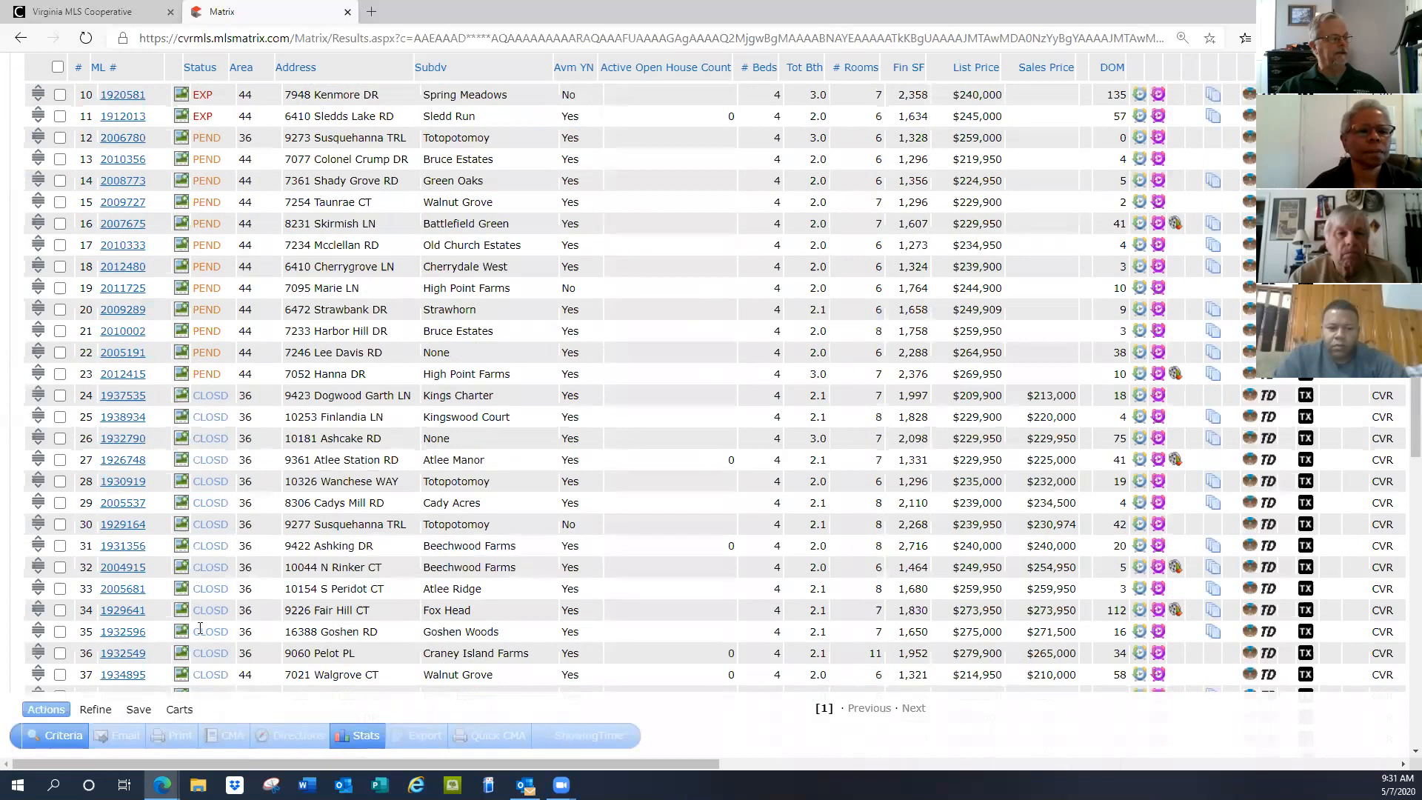
scroll(379, 519, "up", 5)
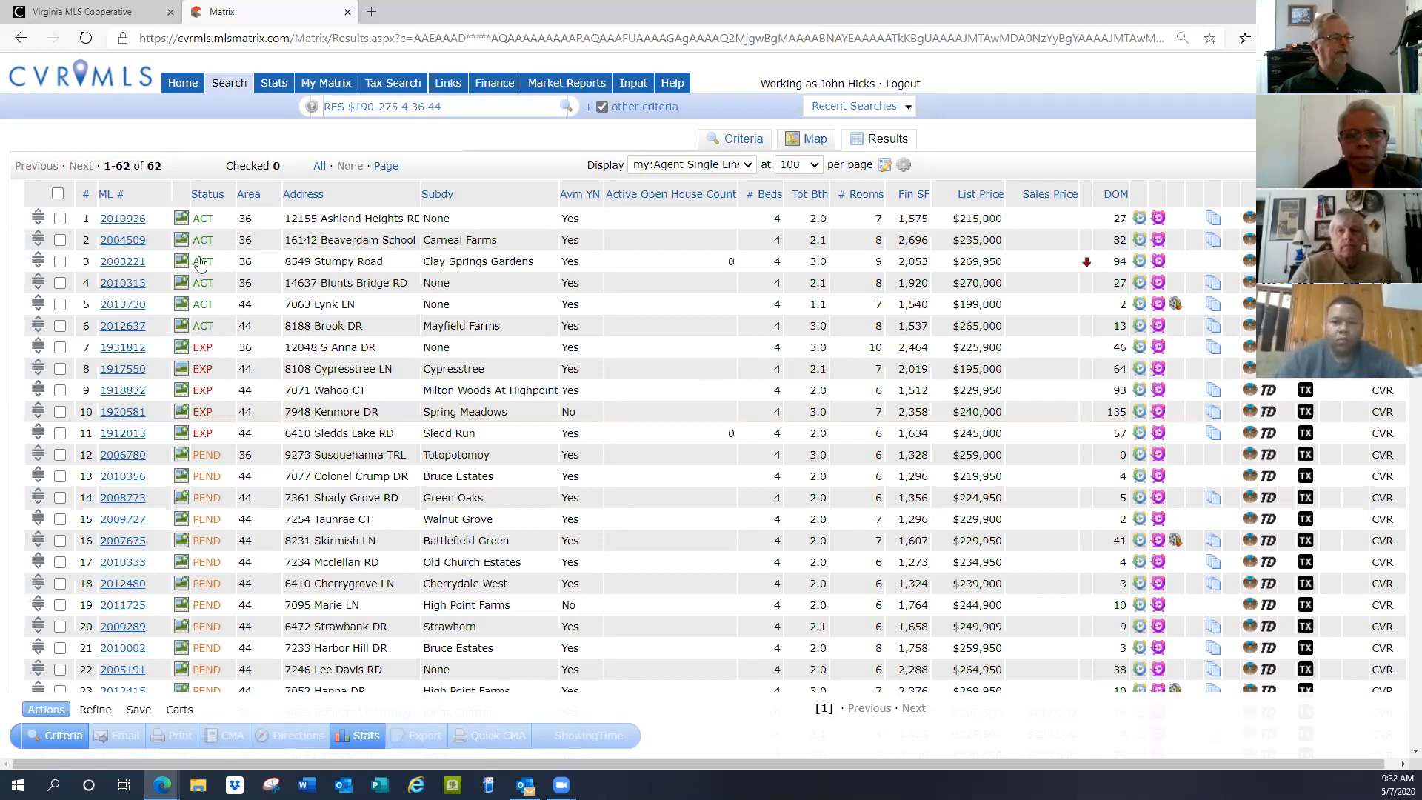
scroll(334, 350, "down", 2)
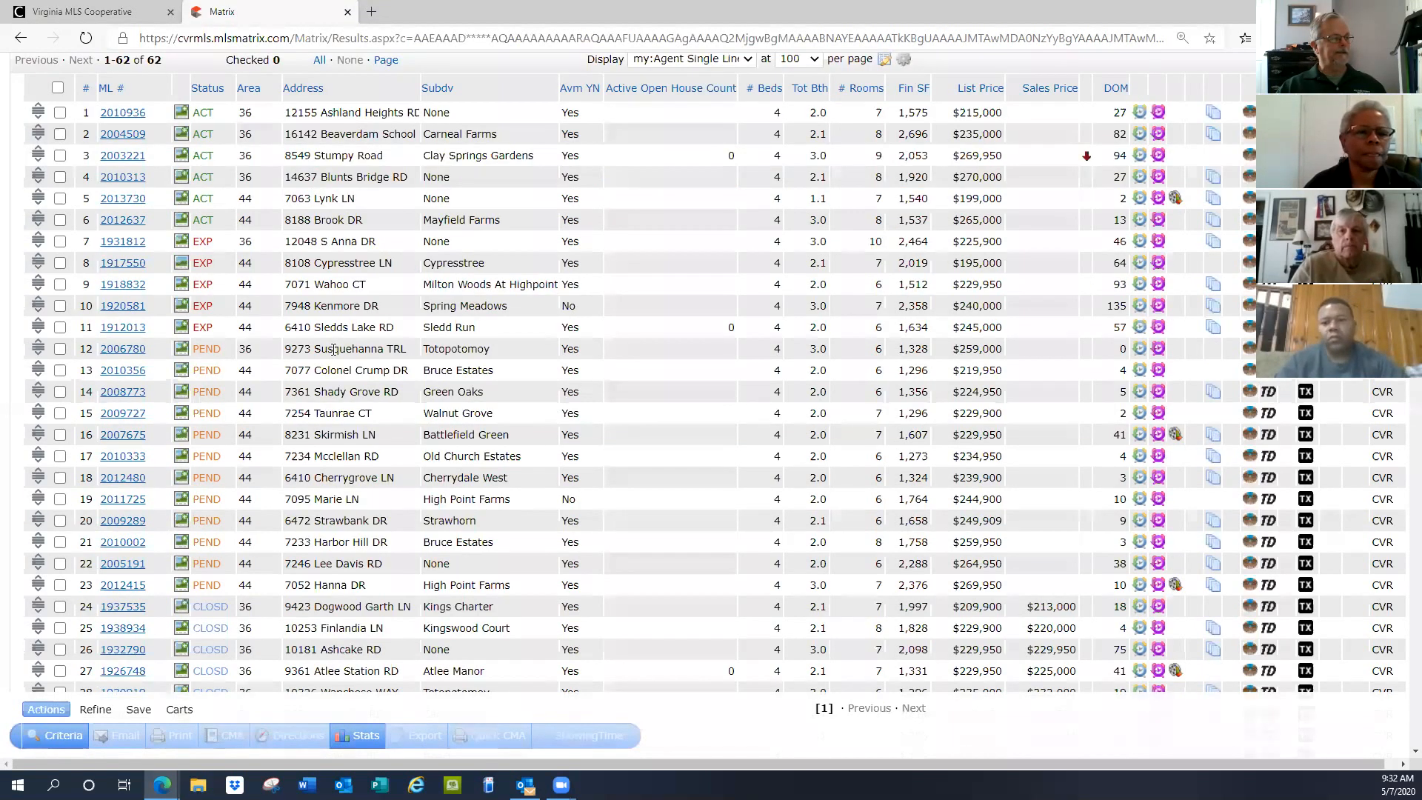
scroll(334, 350, "down", 2)
scroll(333, 357, "up", 2)
scroll(333, 357, "up", 2)
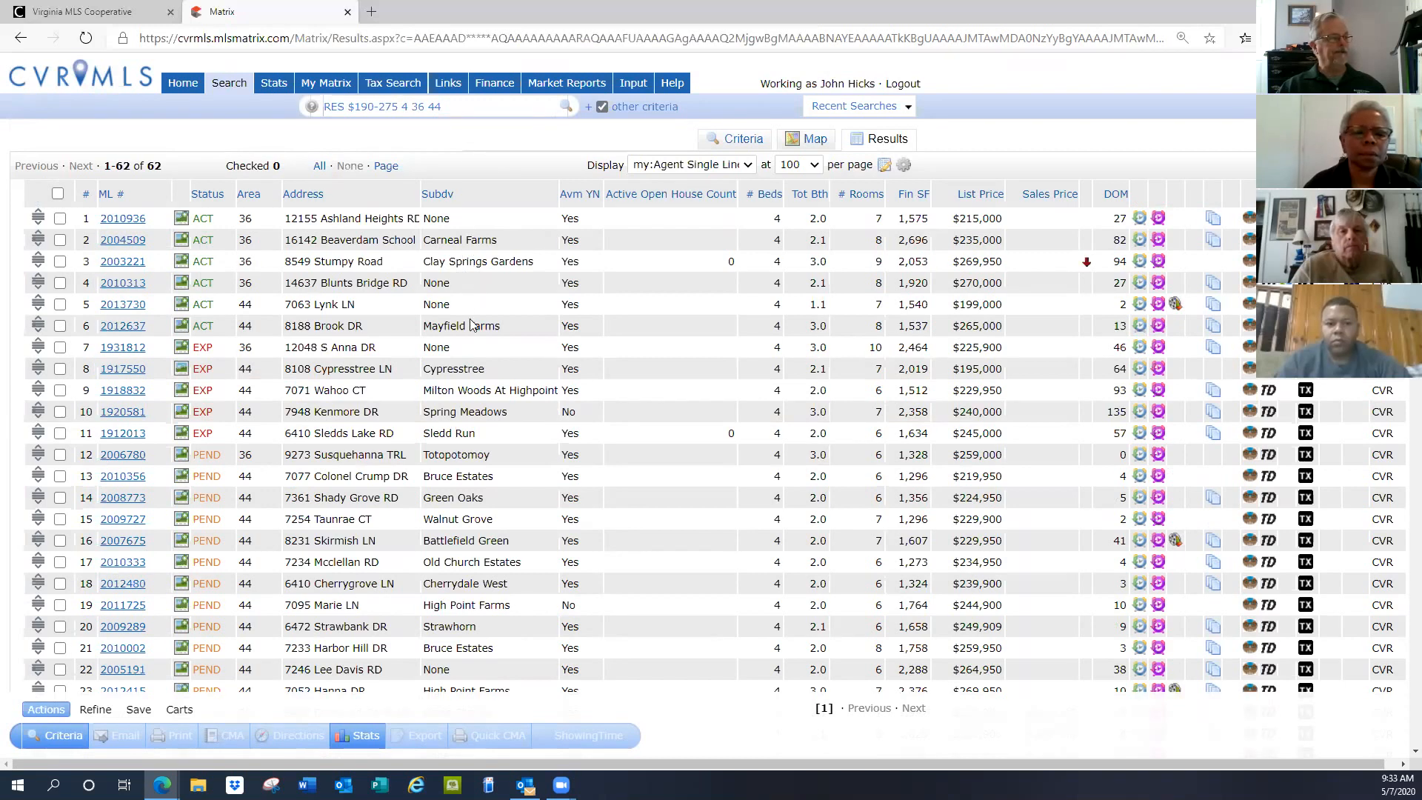
scroll(476, 327, "down", 2)
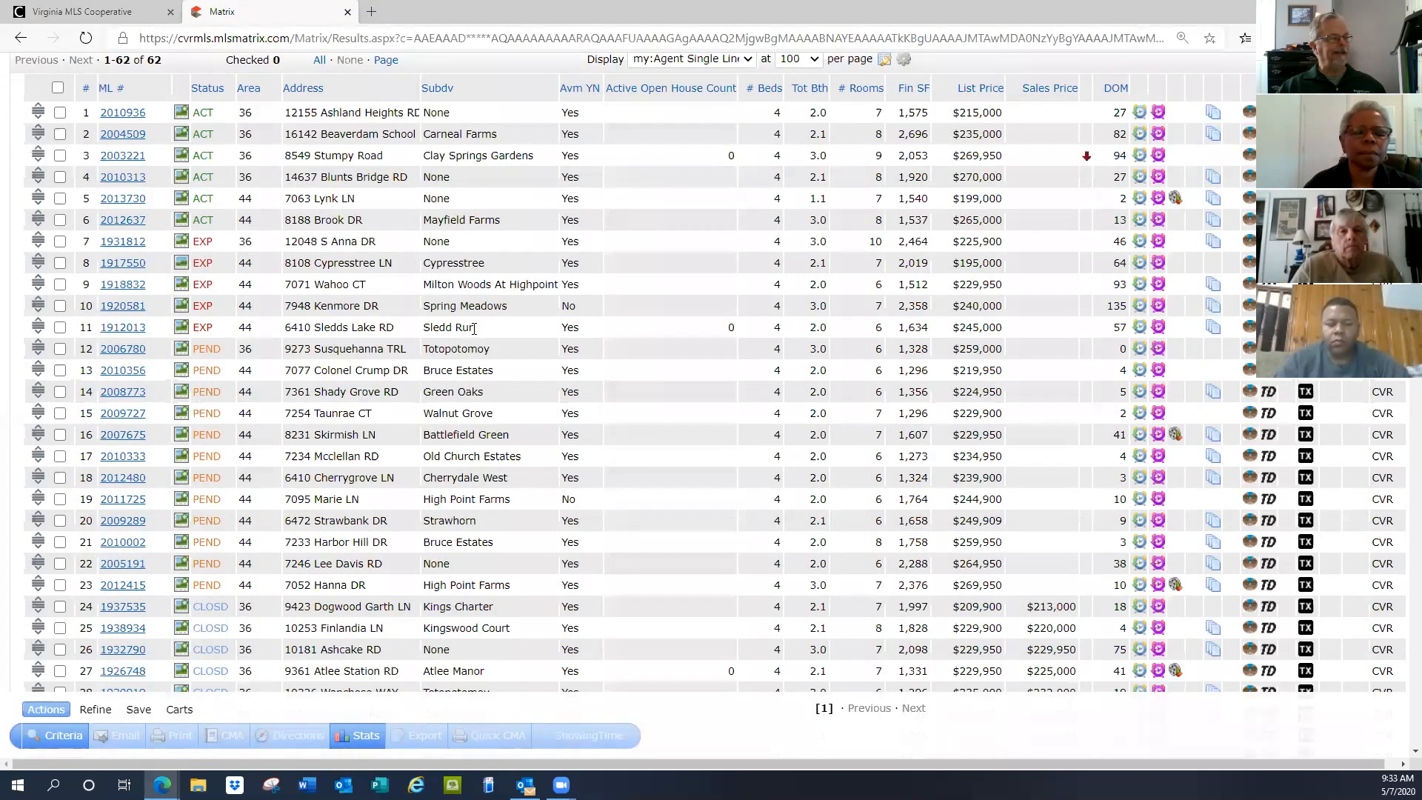
scroll(474, 328, "down", 6)
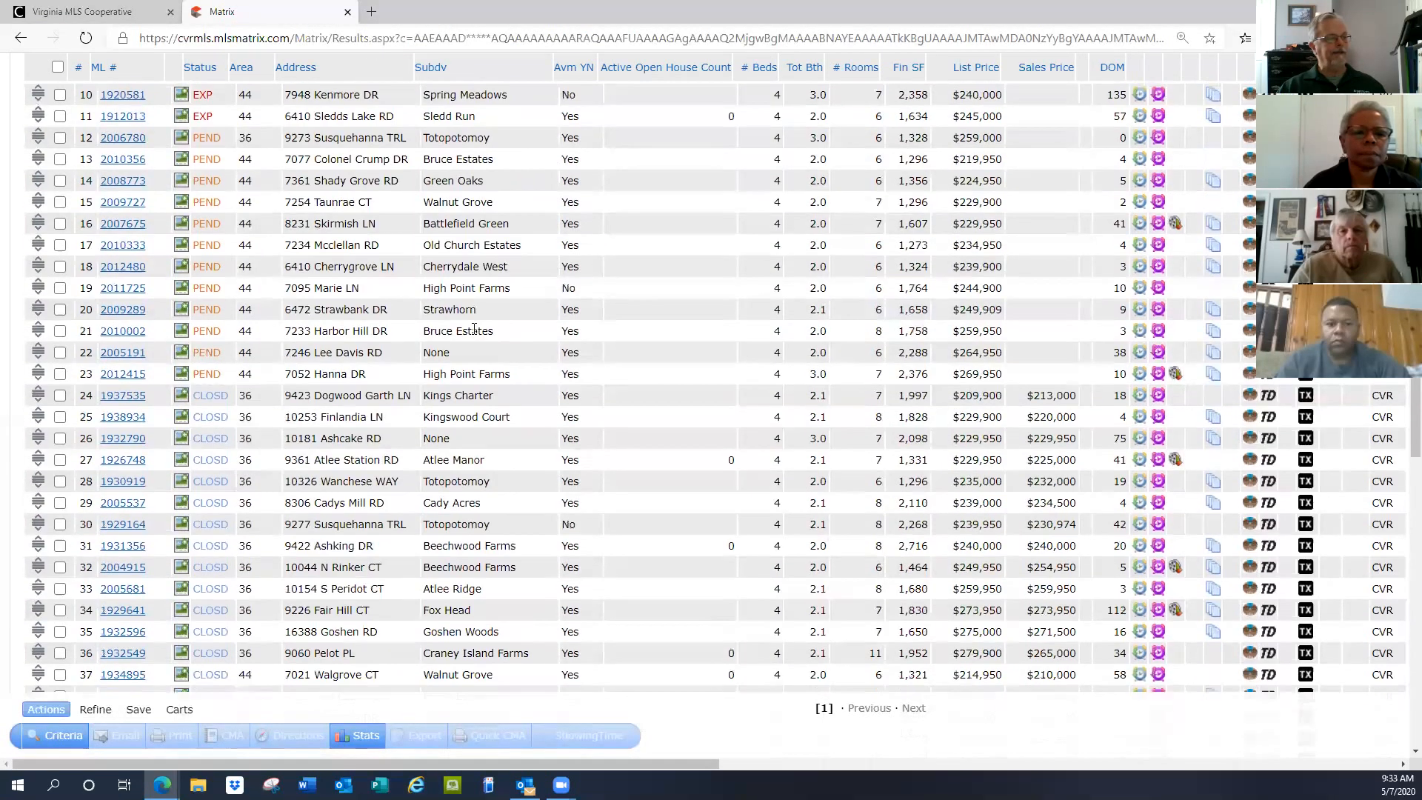
scroll(476, 334, "down", 10)
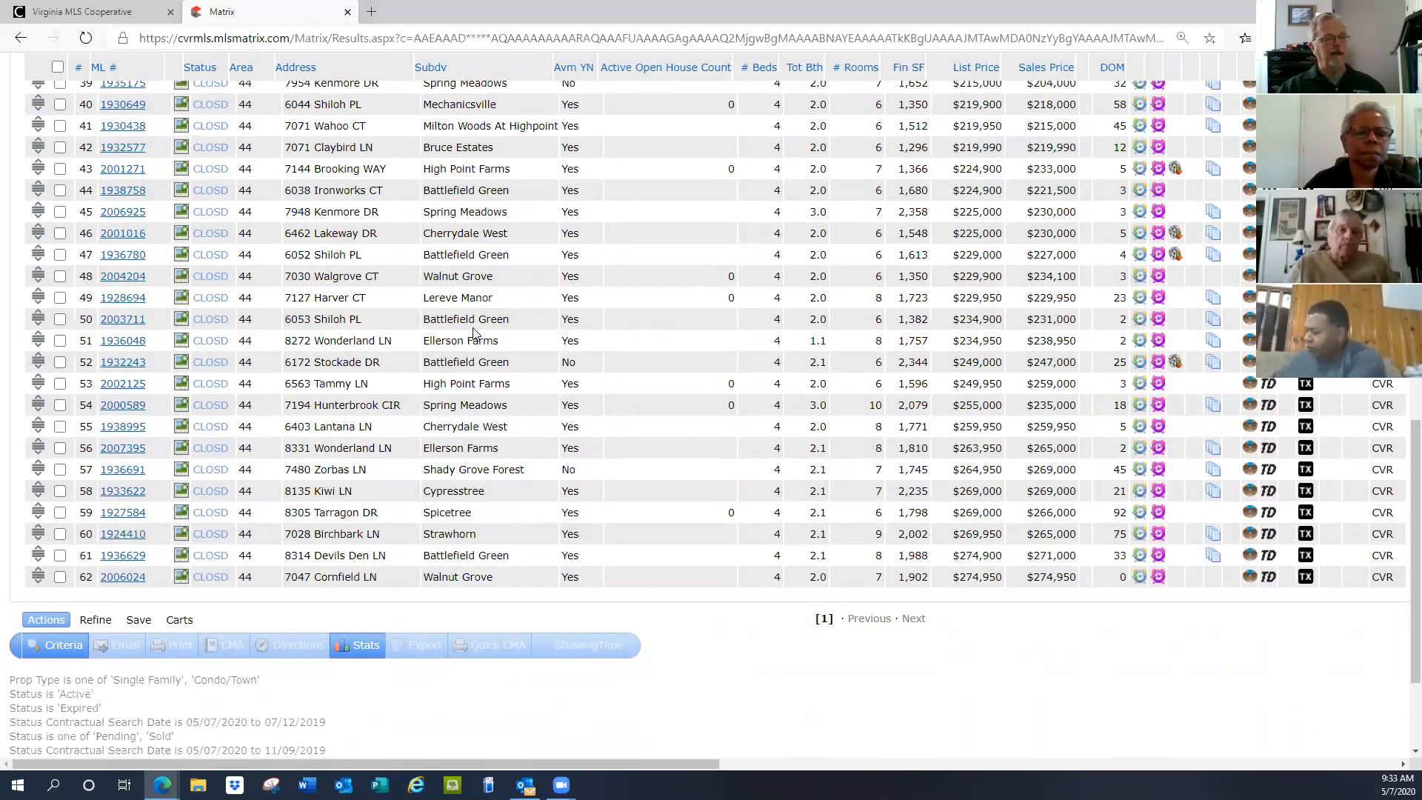
scroll(474, 335, "up", 8)
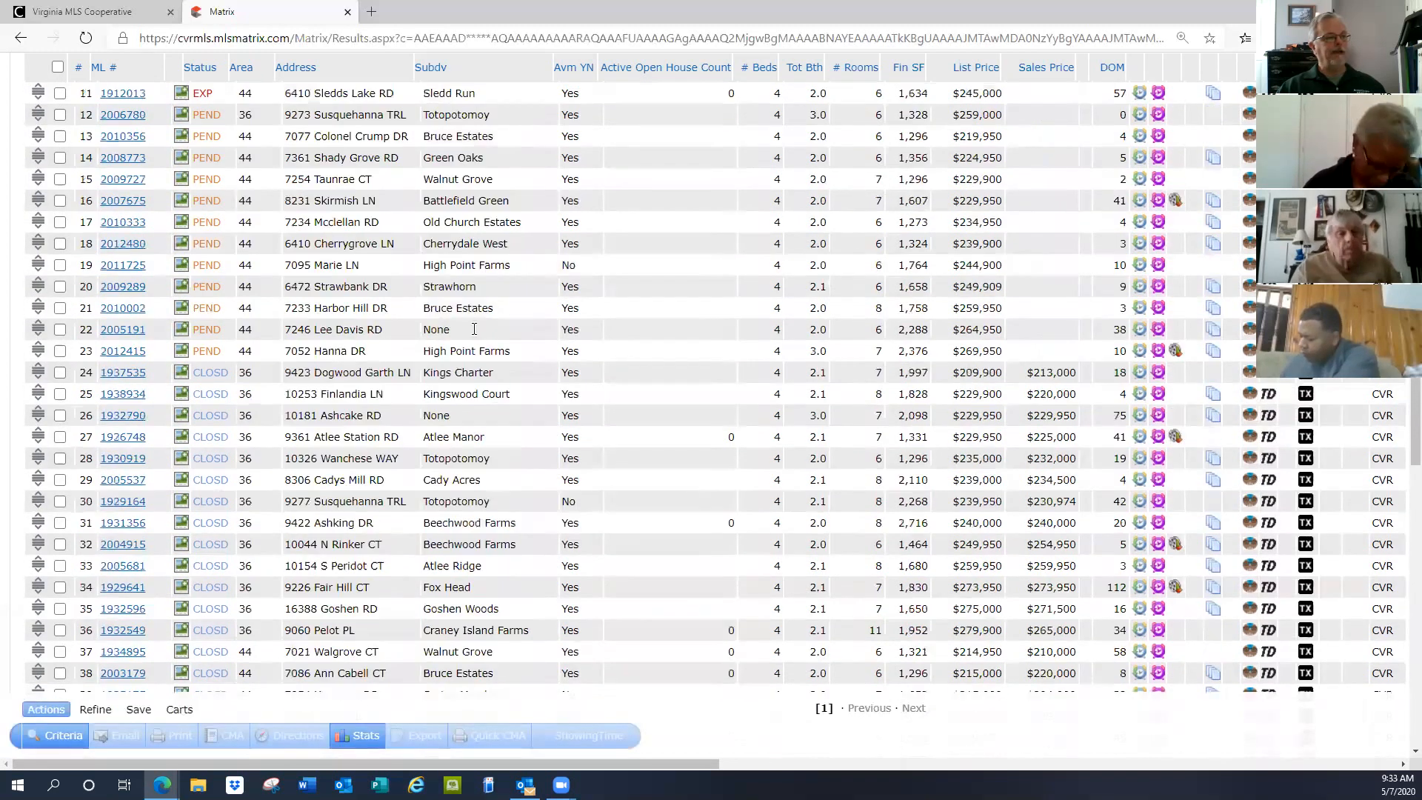
scroll(474, 328, "up", 5)
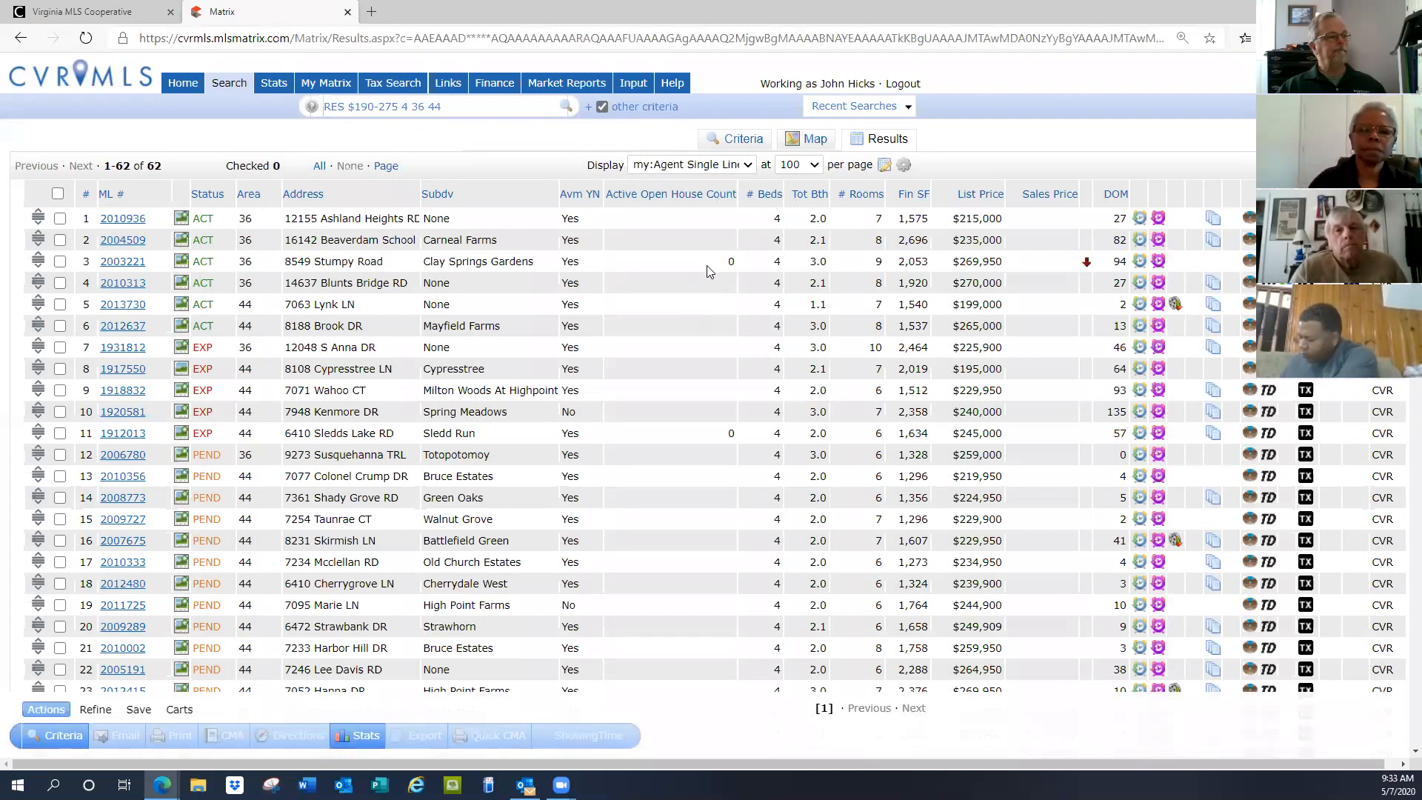
Switch the results to the Agent Long display and review the first listing
left_click(747, 169)
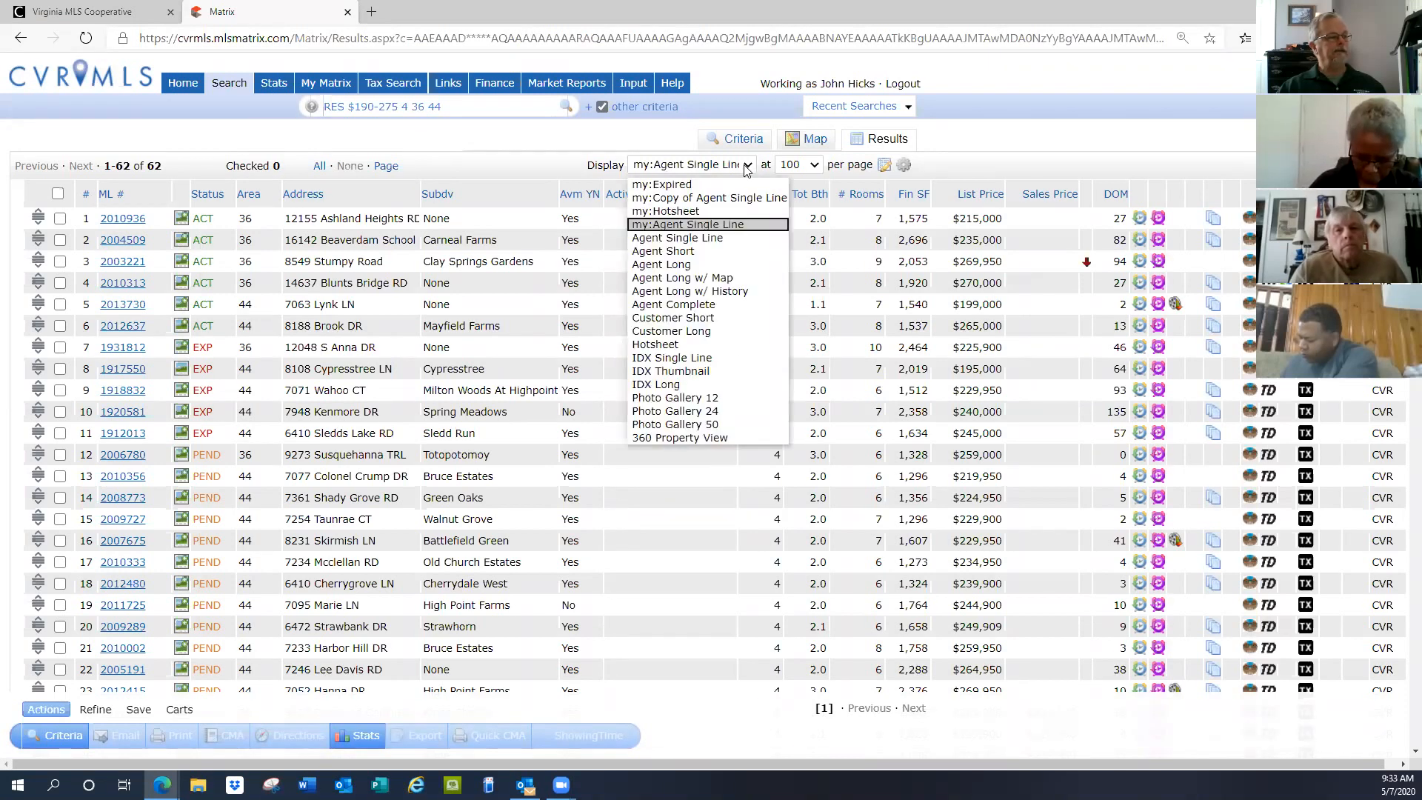
left_click(658, 265)
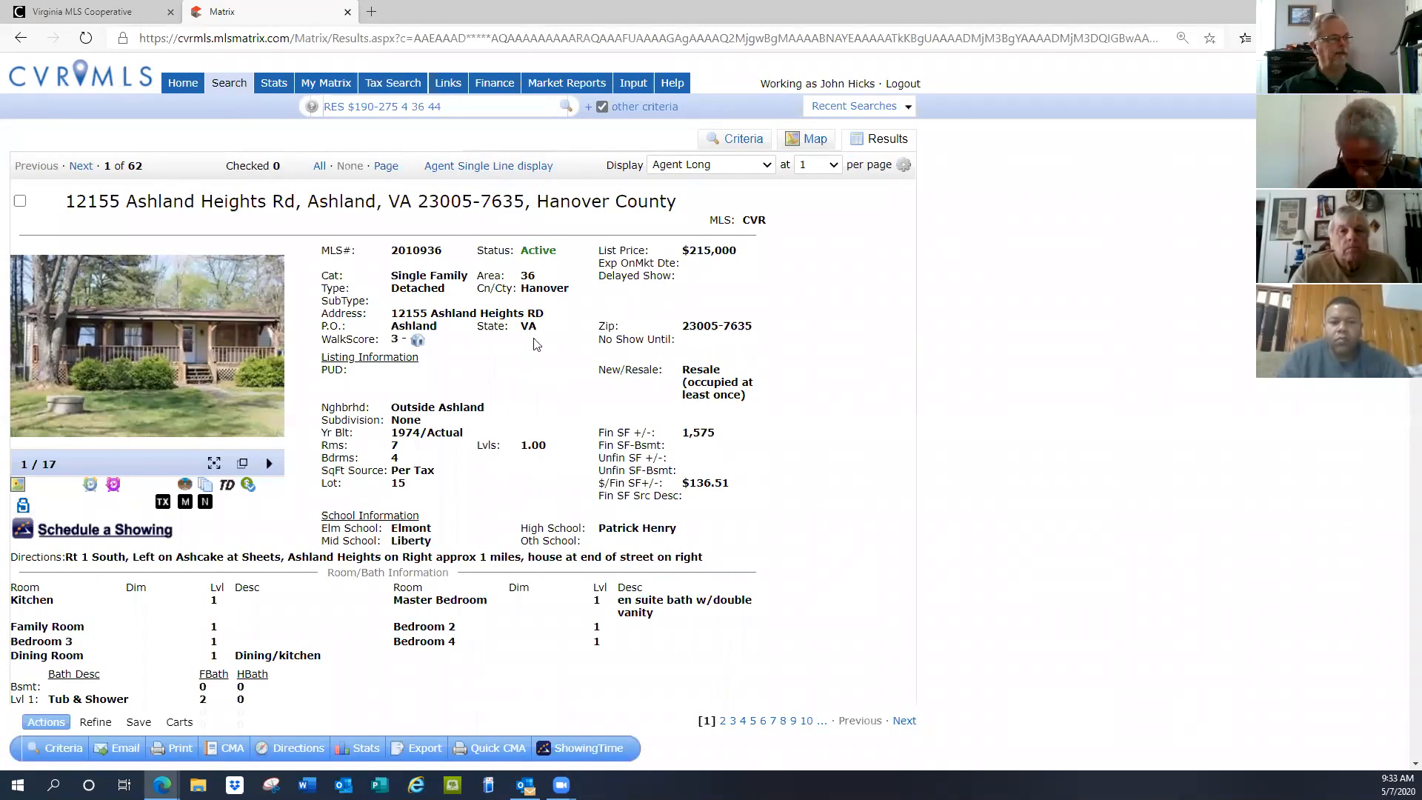
scroll(536, 345, "down", 7)
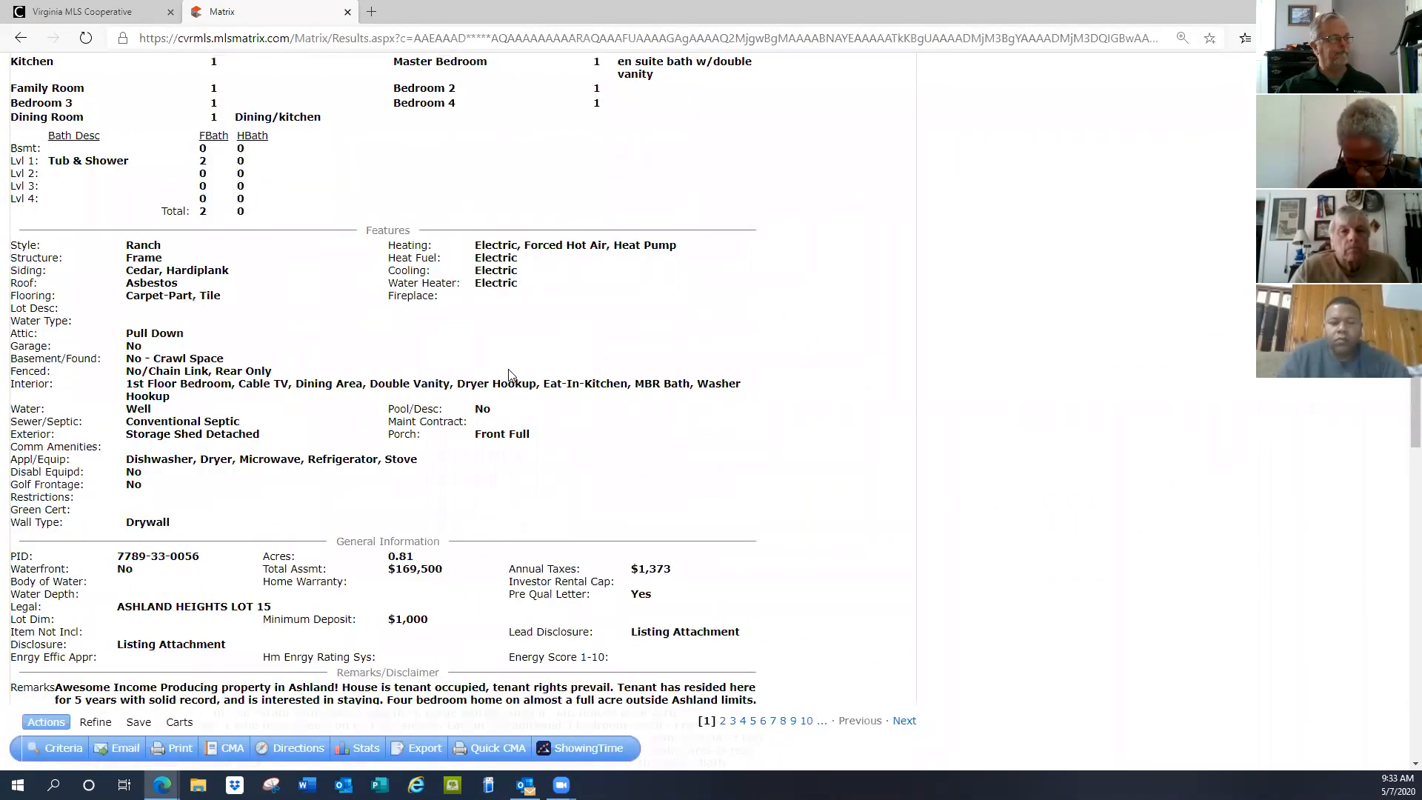
scroll(510, 375, "up", 7)
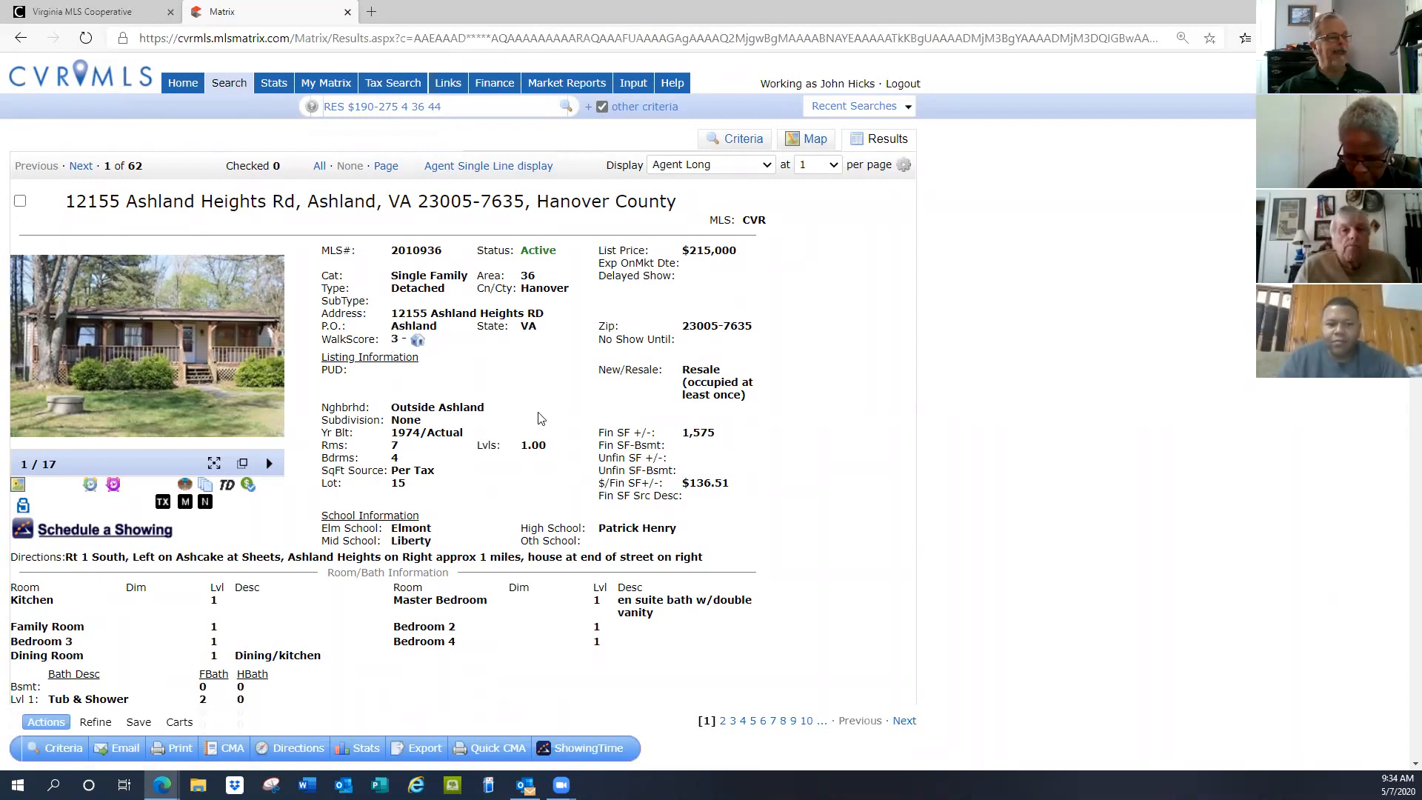
scroll(448, 515, "down", 1)
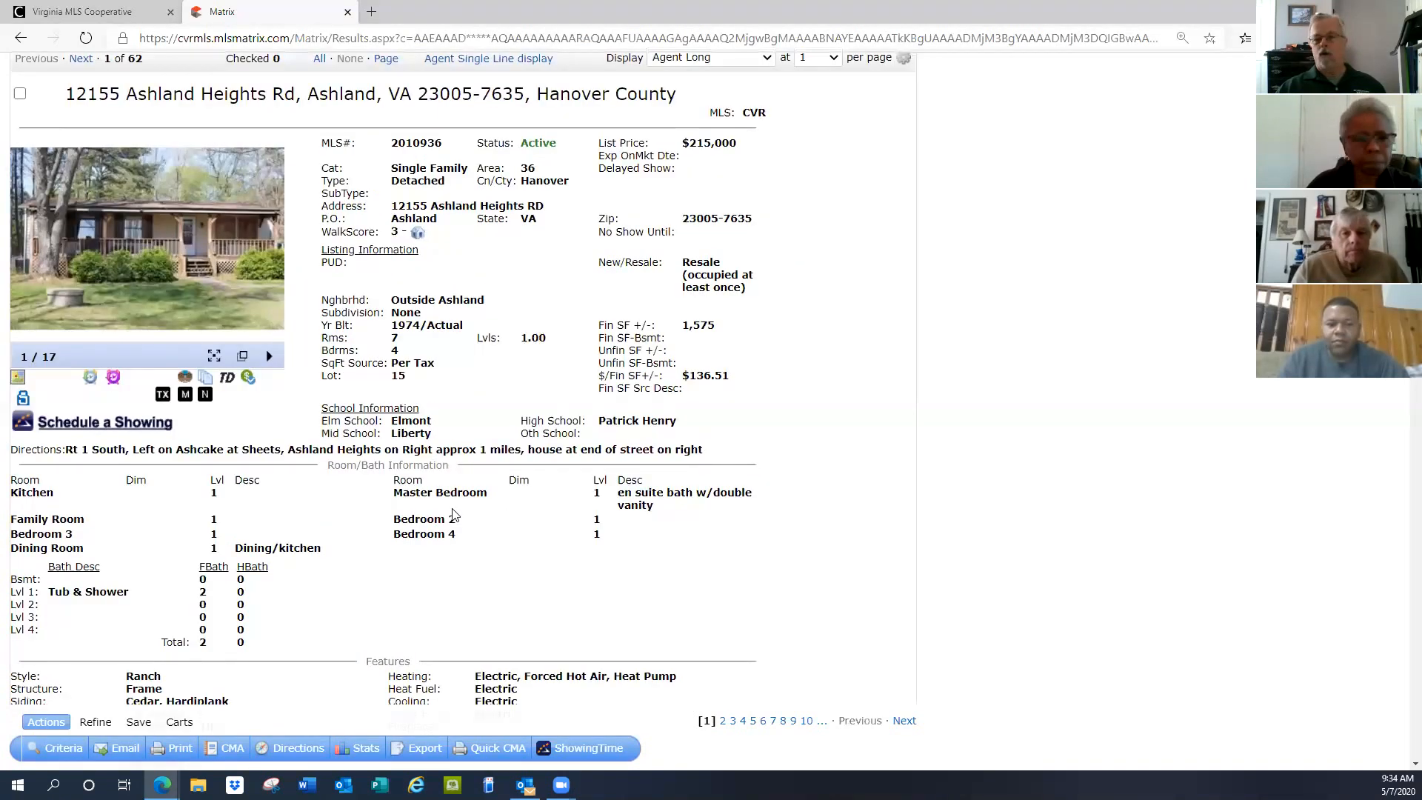
scroll(454, 514, "up", 1)
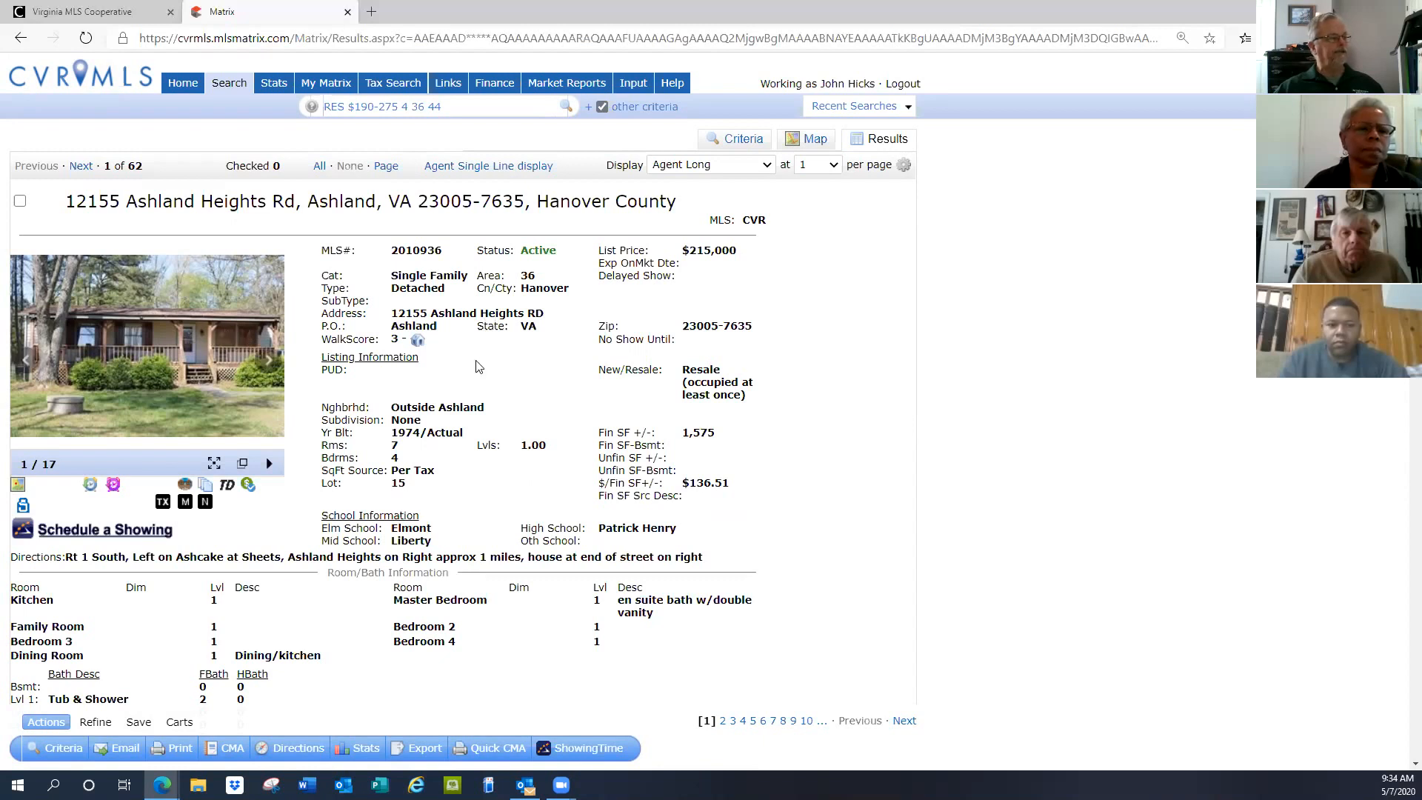
left_click(78, 168)
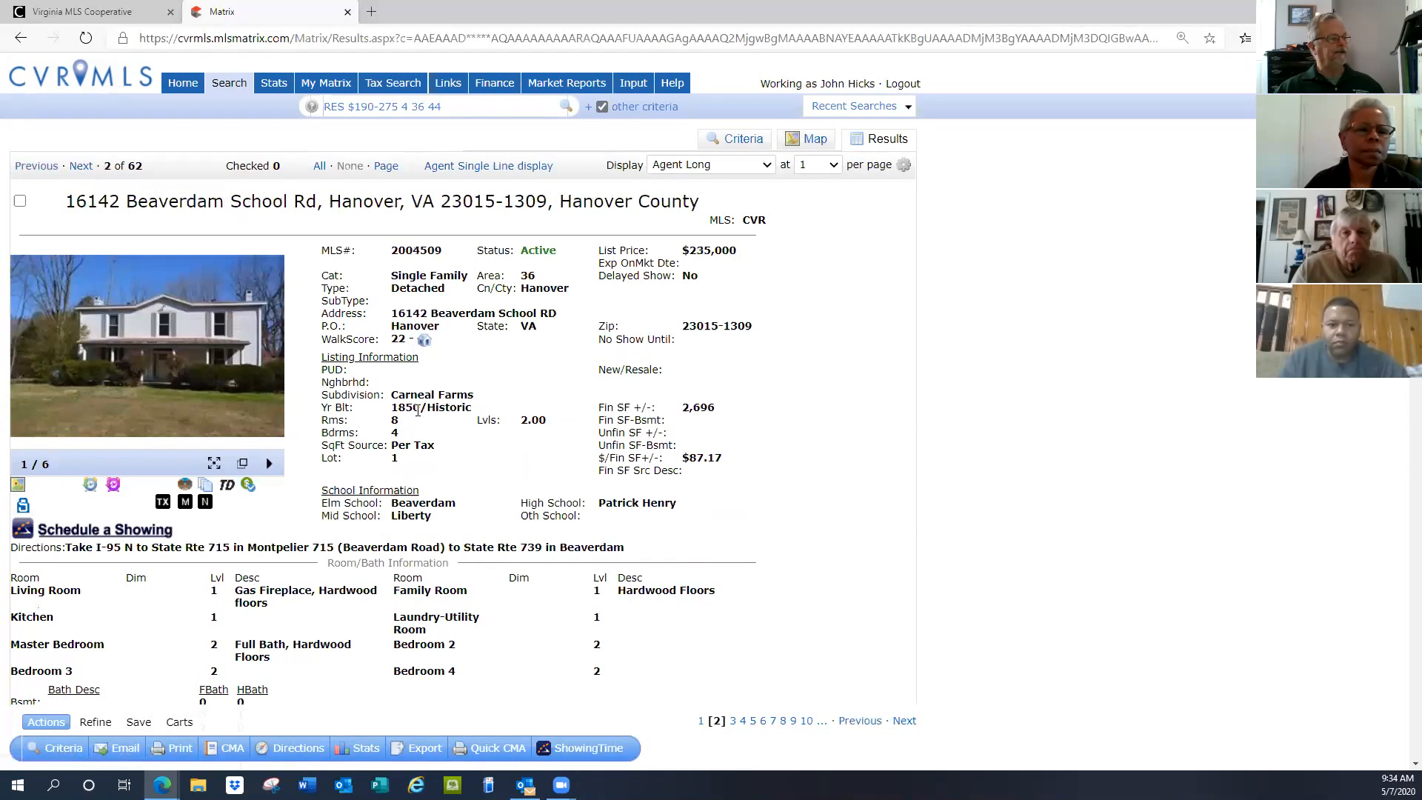
left_click(20, 202)
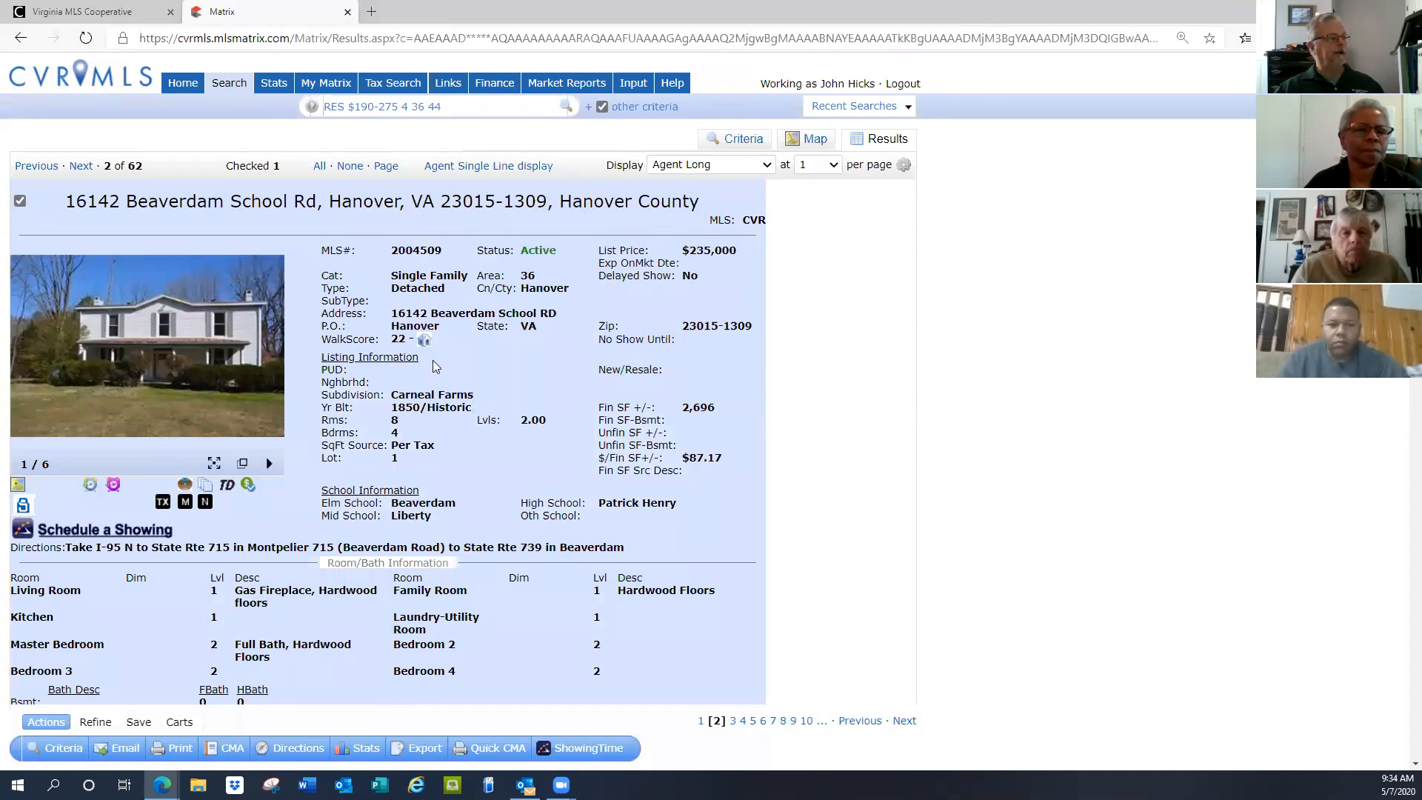
left_click(79, 166)
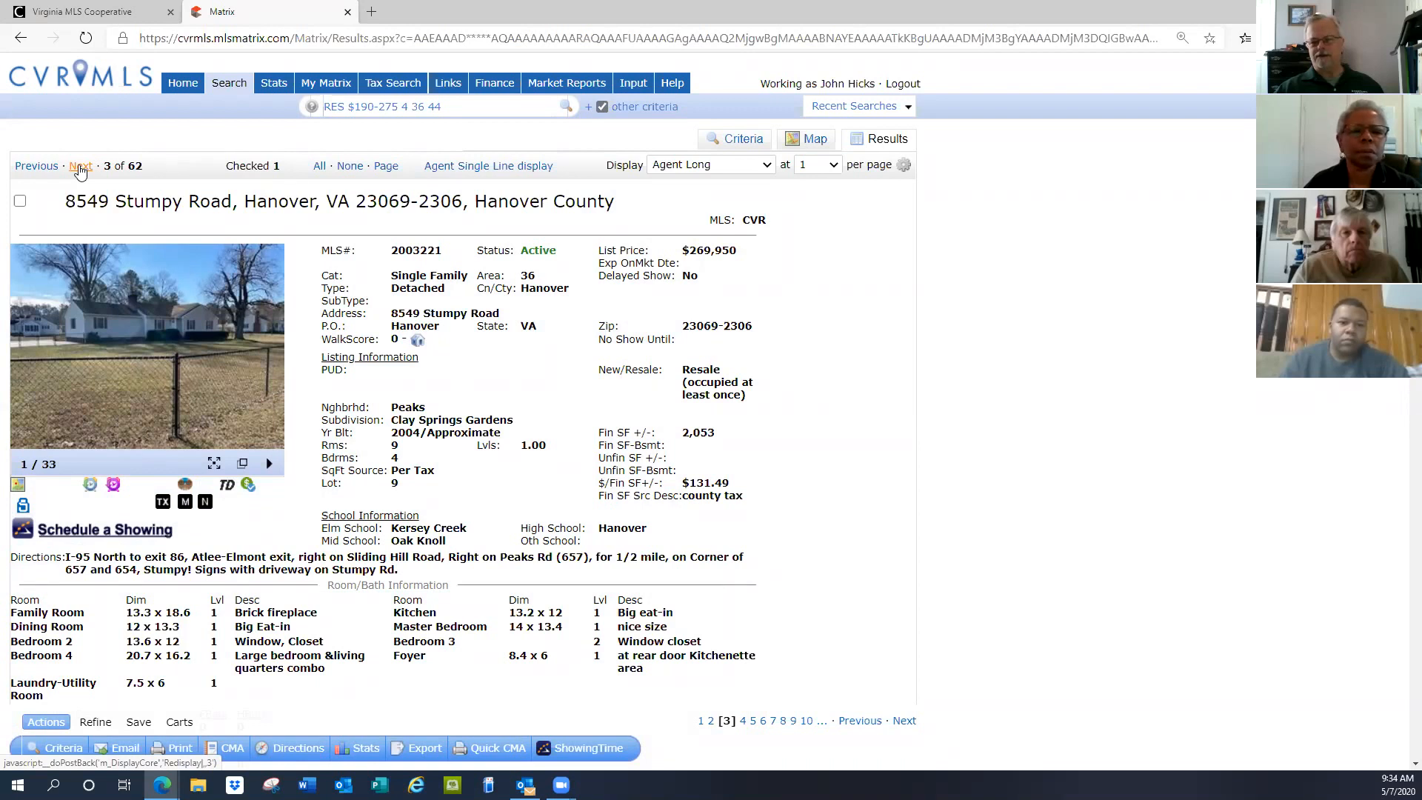
left_click(80, 167)
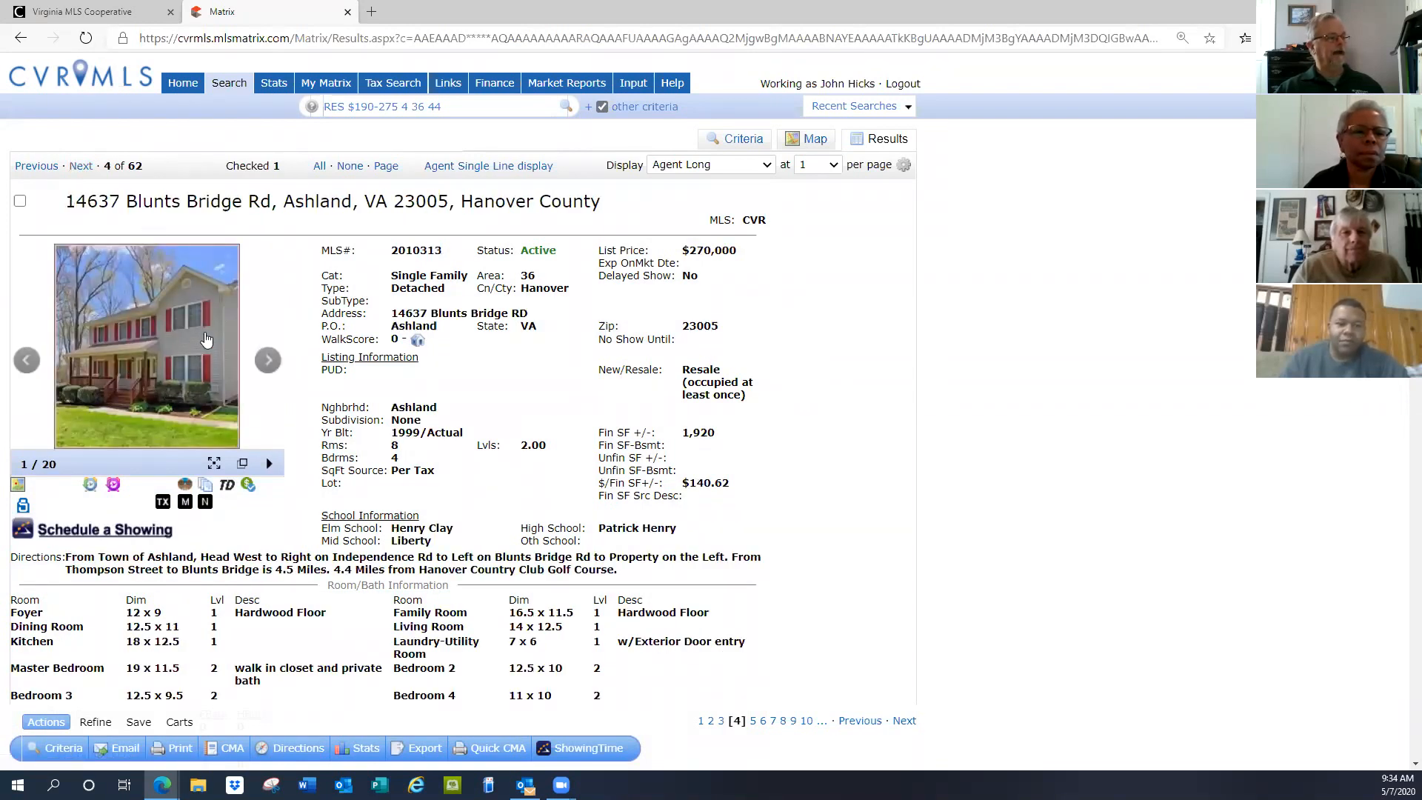
left_click(20, 201)
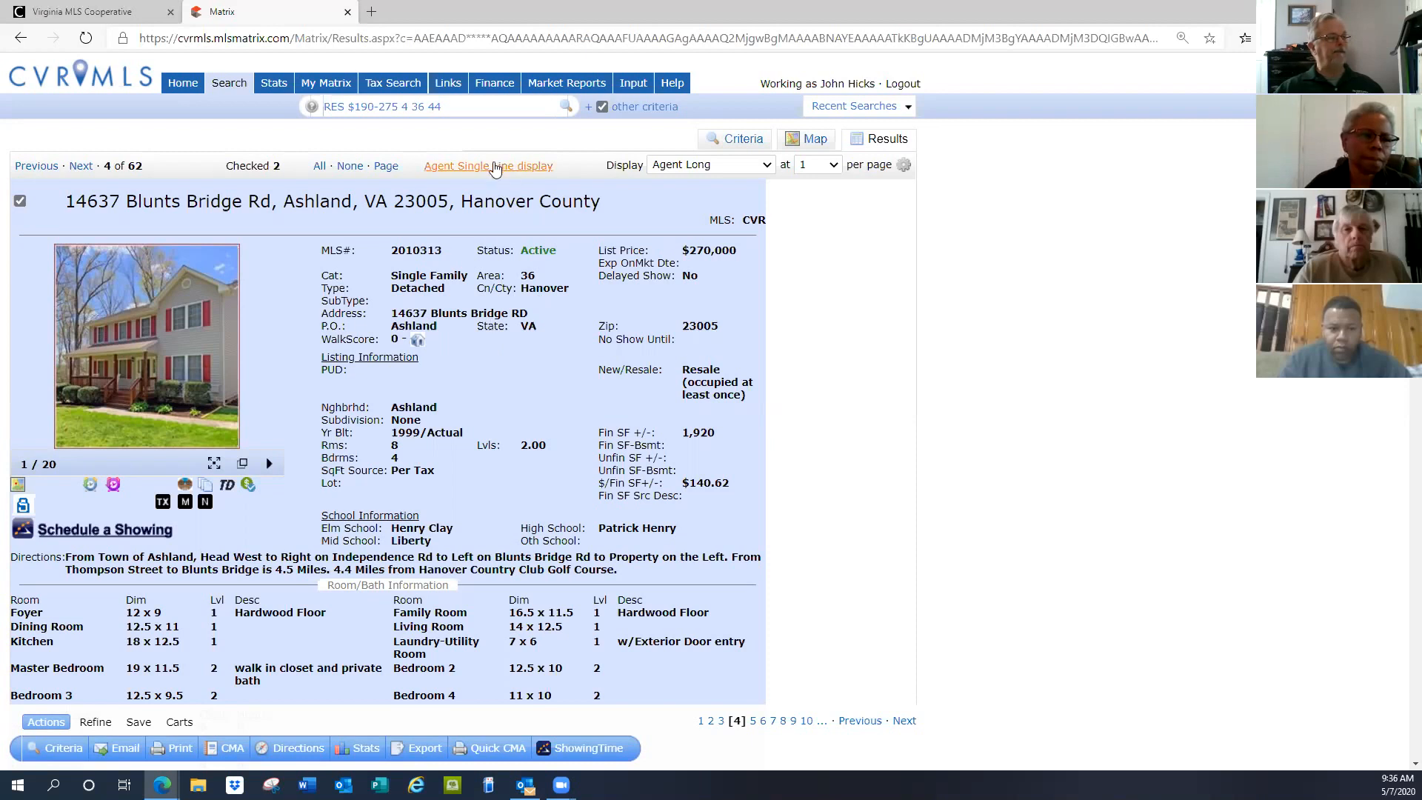
In Agent Single Line display, check Brook DR, Cypresstree LN, Wahoo CT, Kenmore DR and Colonel Crump DR
left_click(495, 167)
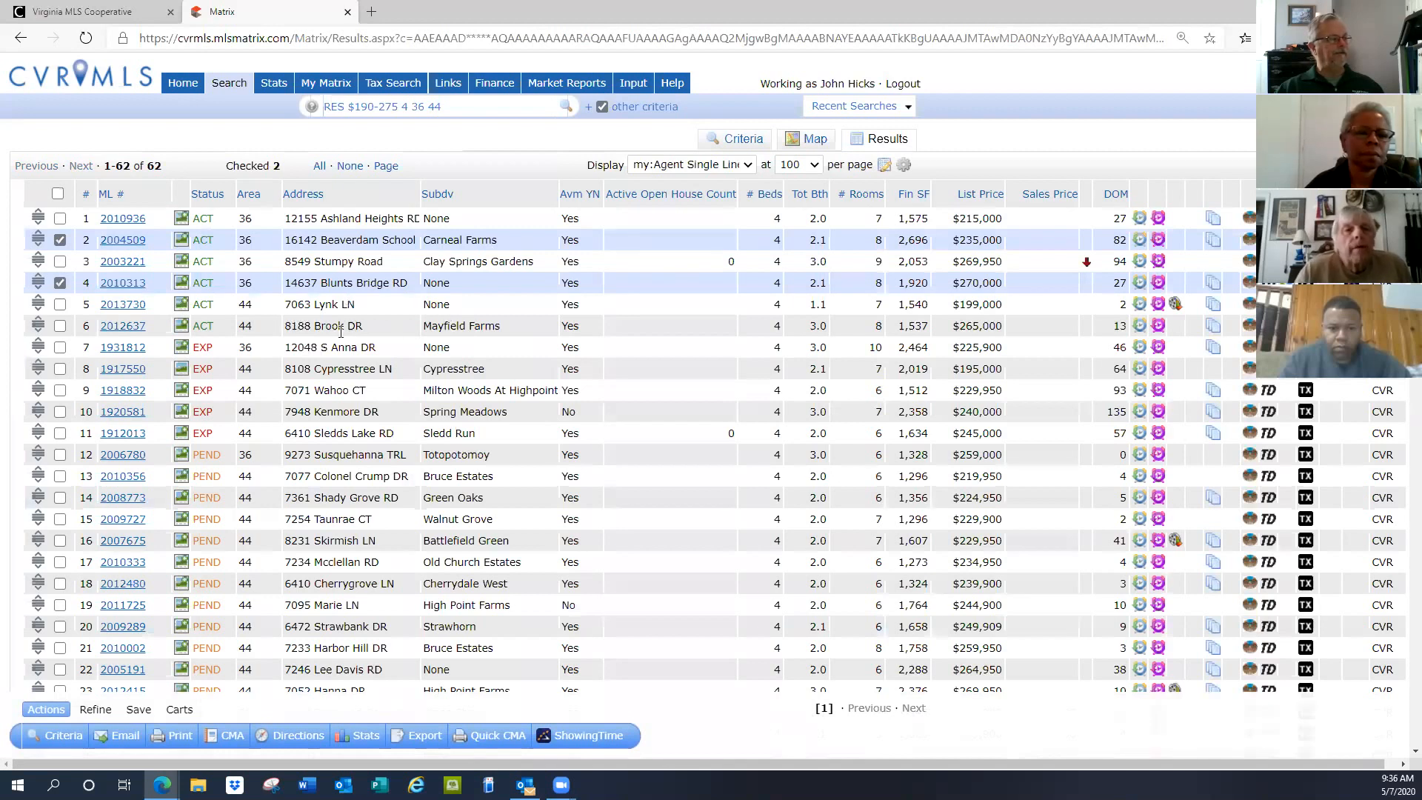
left_click(60, 327)
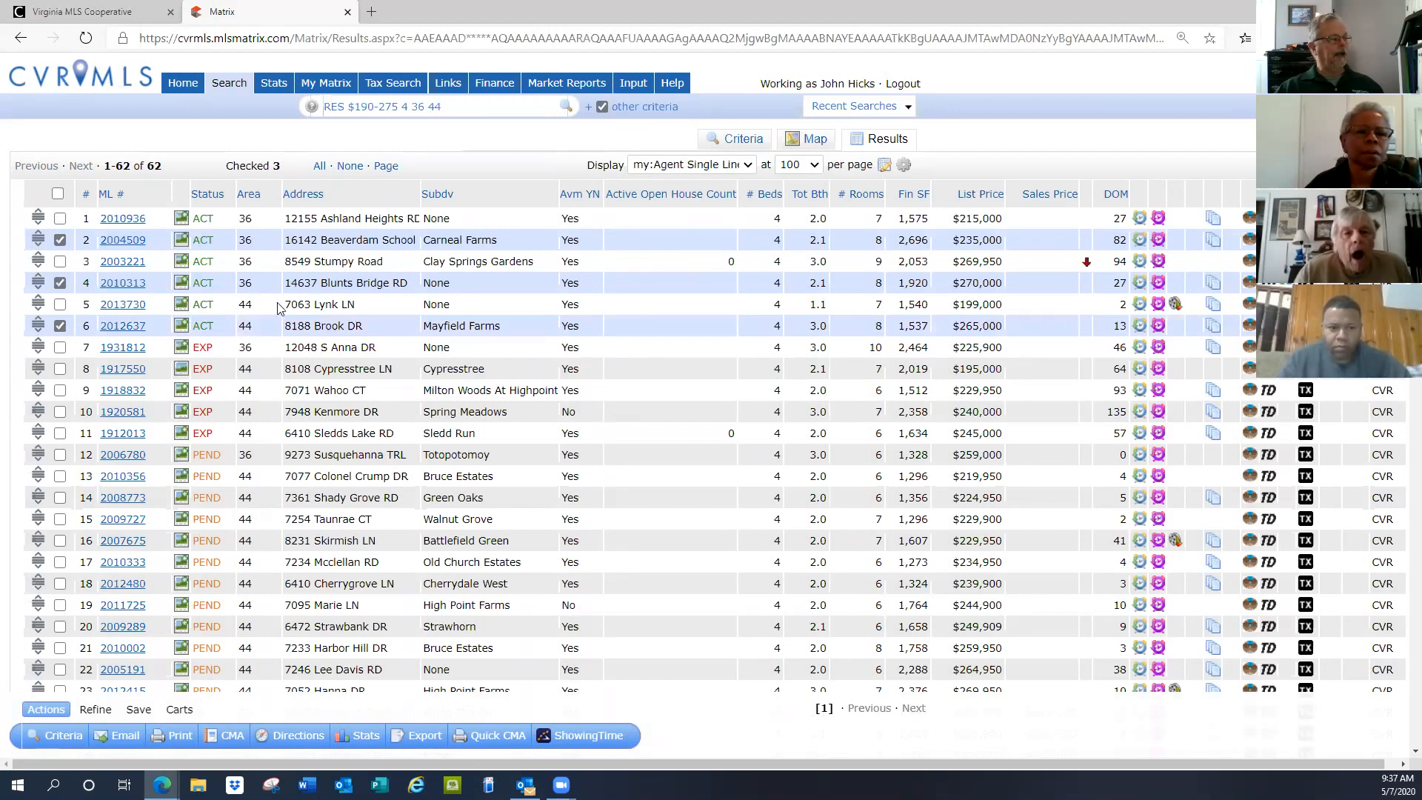
scroll(358, 309, "down", 2)
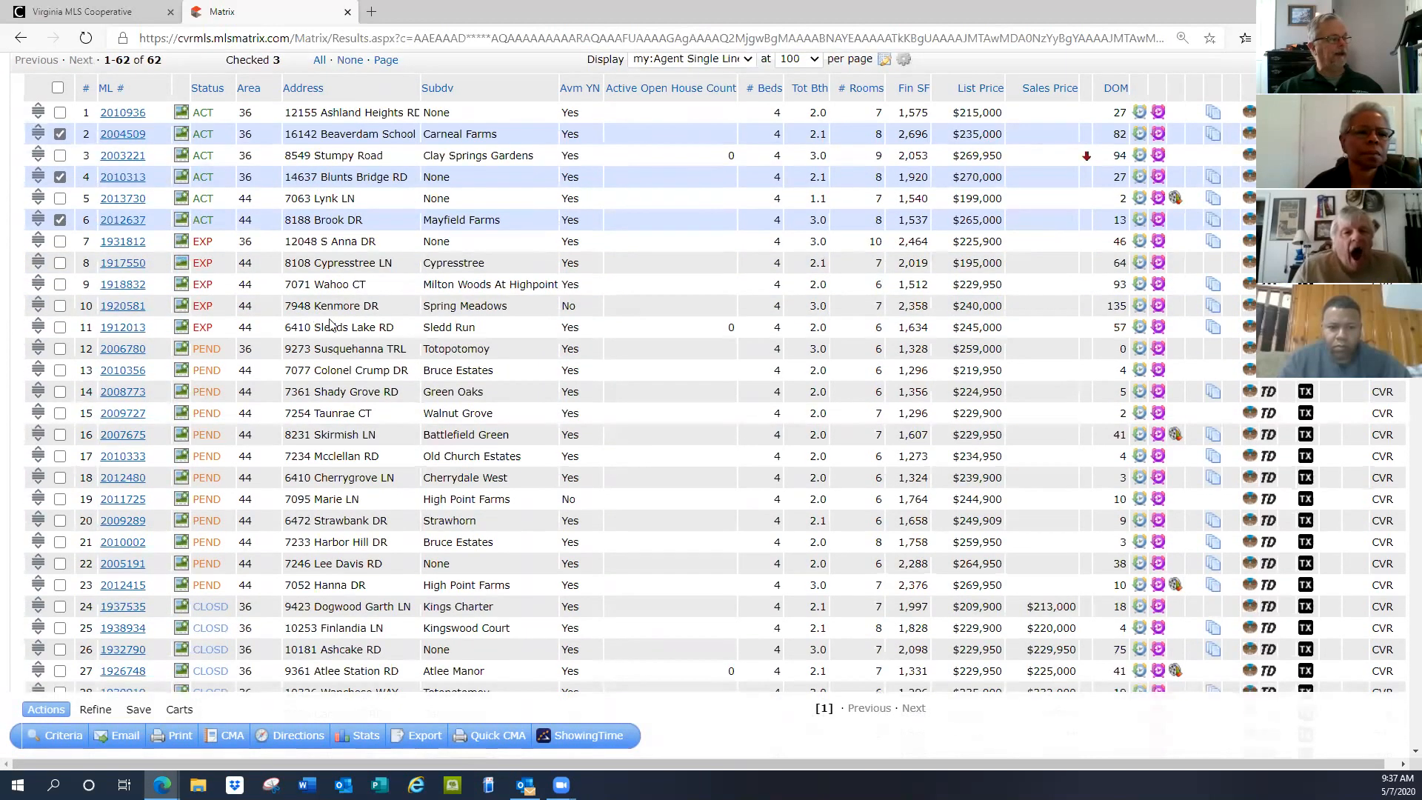
left_click(59, 263)
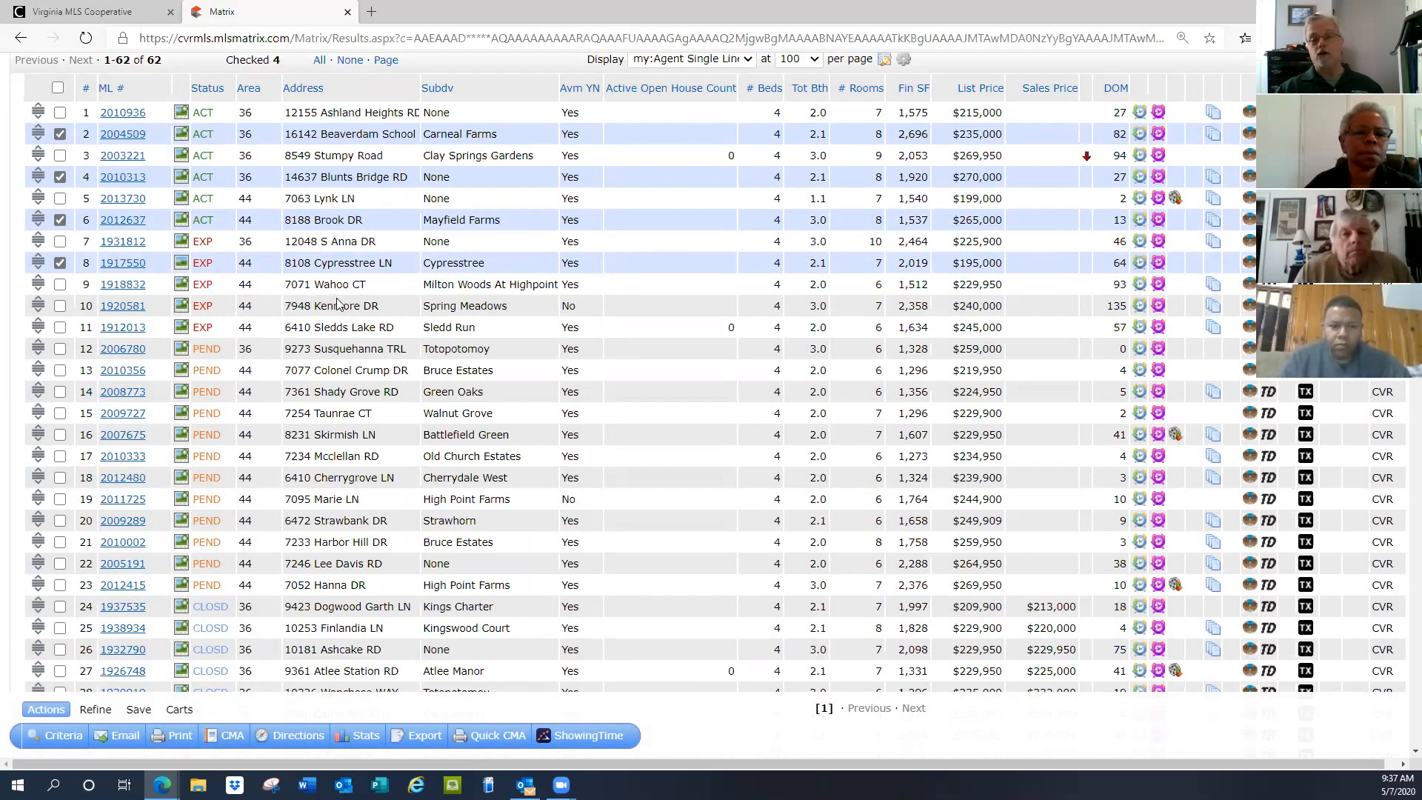
left_click(61, 285)
left_click(60, 305)
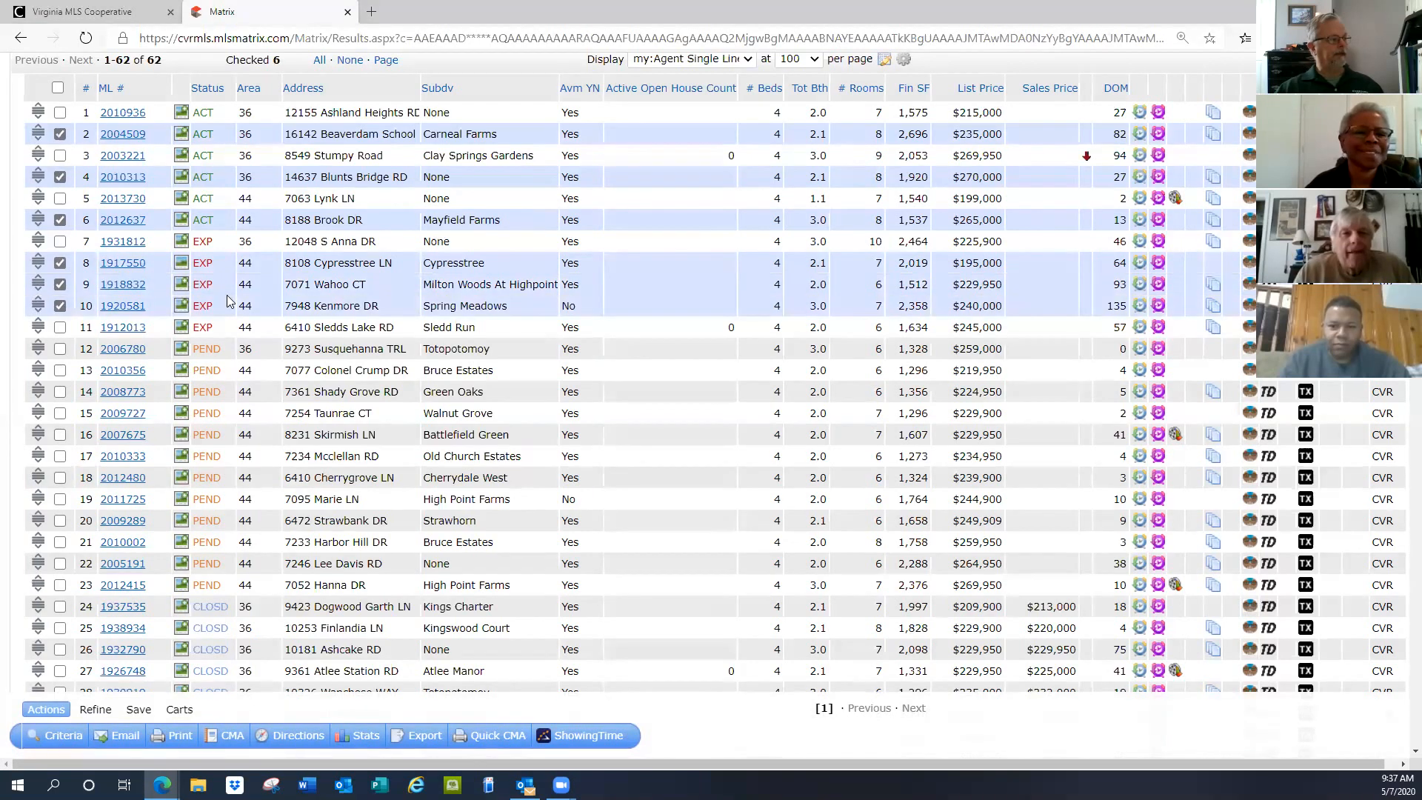
scroll(330, 268, "down", 1)
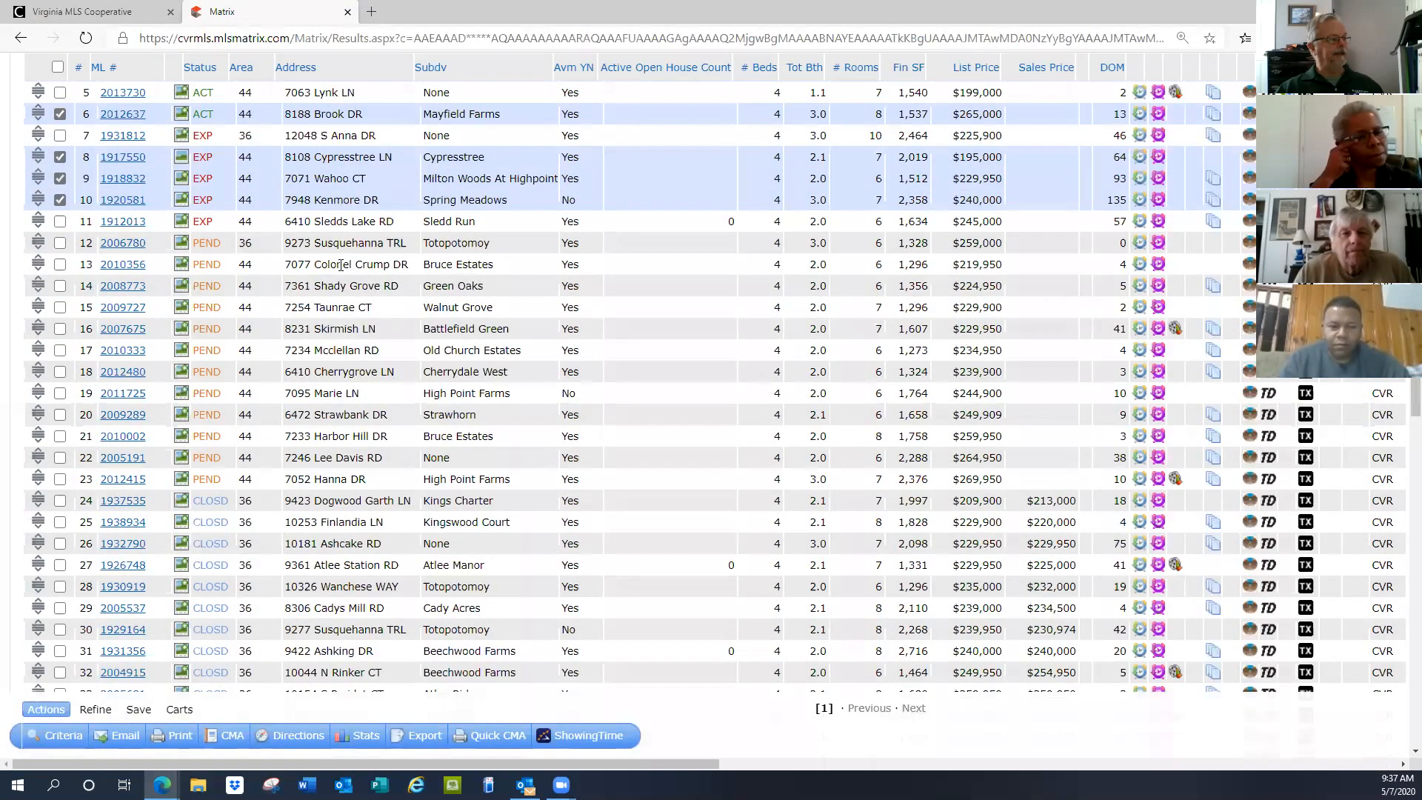
left_click(60, 265)
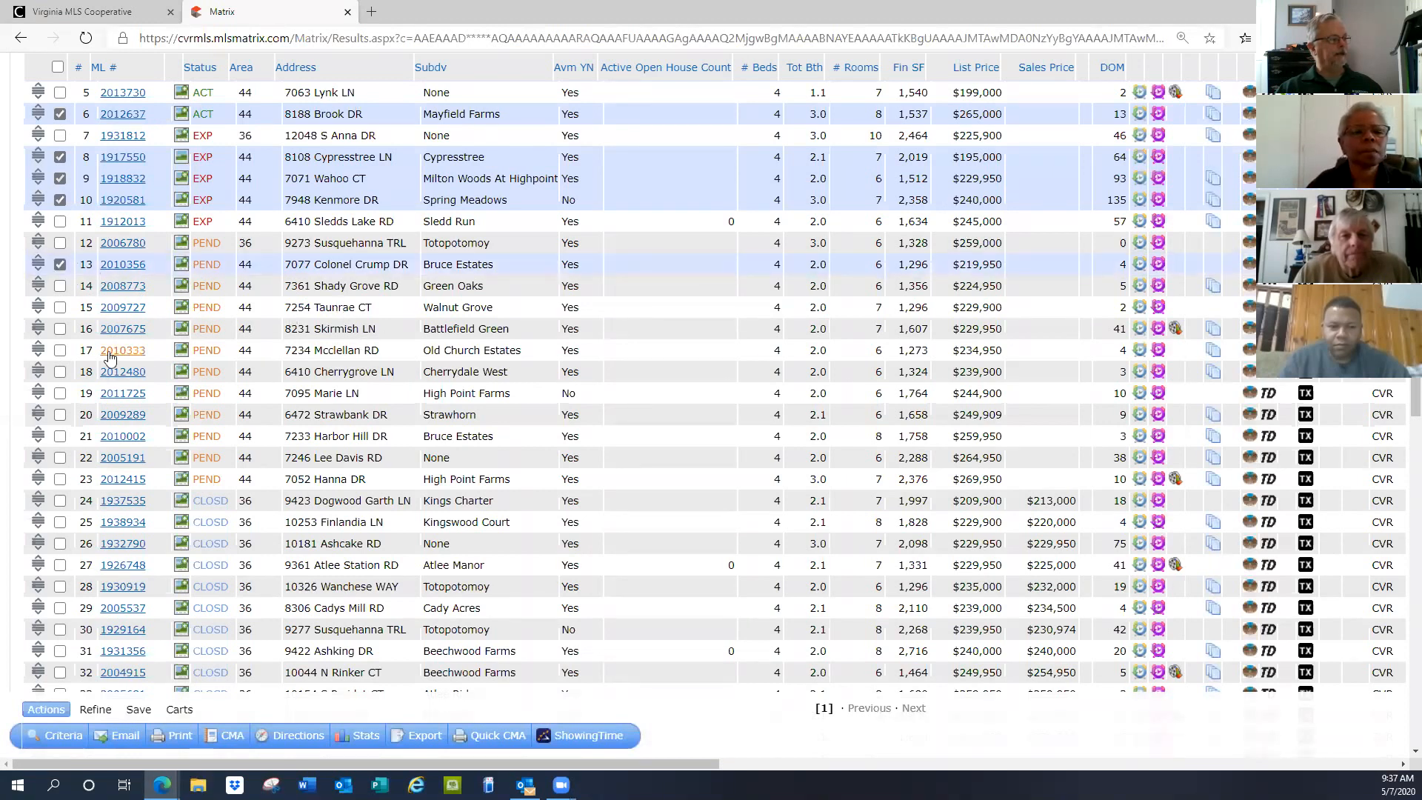
Check Mcclellan RD, Marie LN, Dogwood Garth LN, Atlee Station RD and Cadys Mill RD
left_click(60, 352)
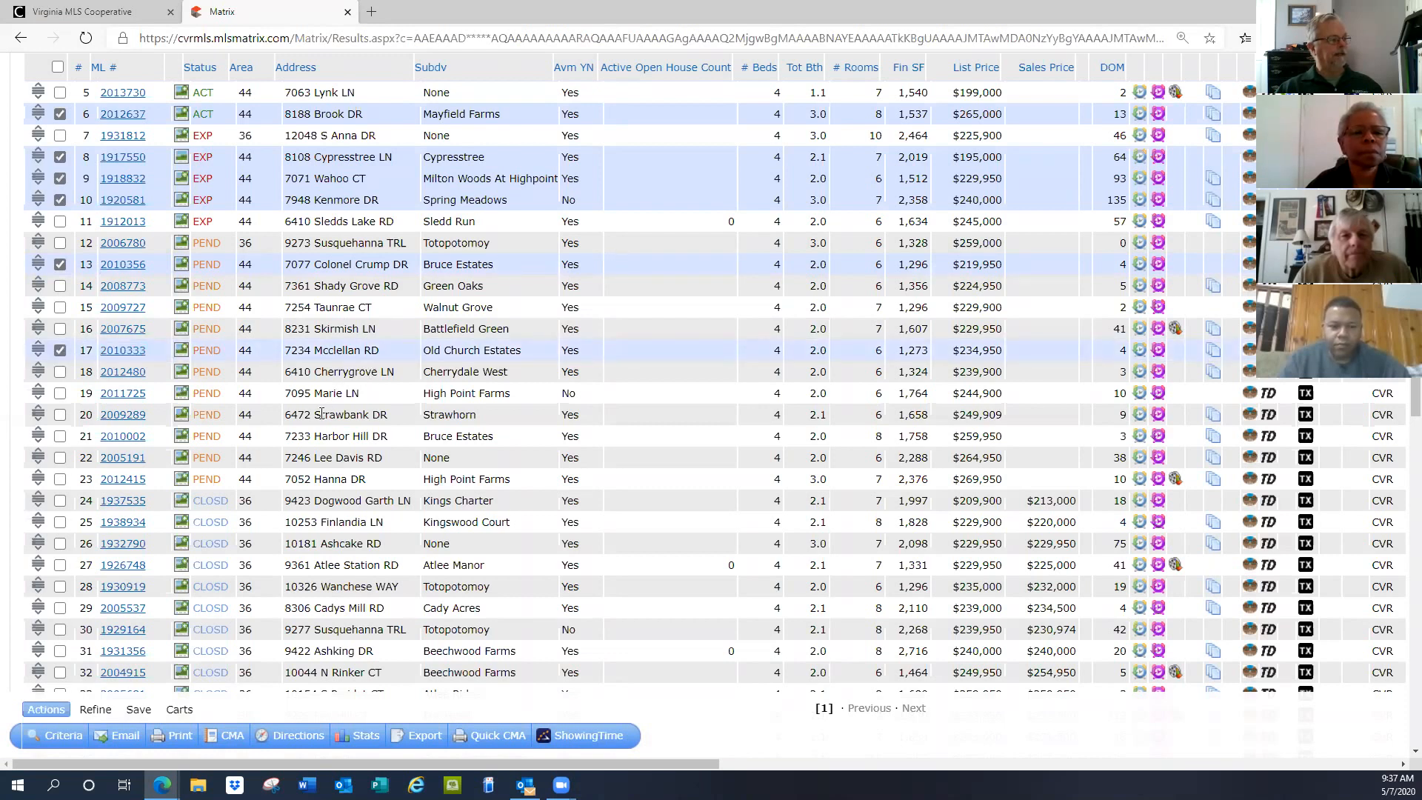
left_click(60, 394)
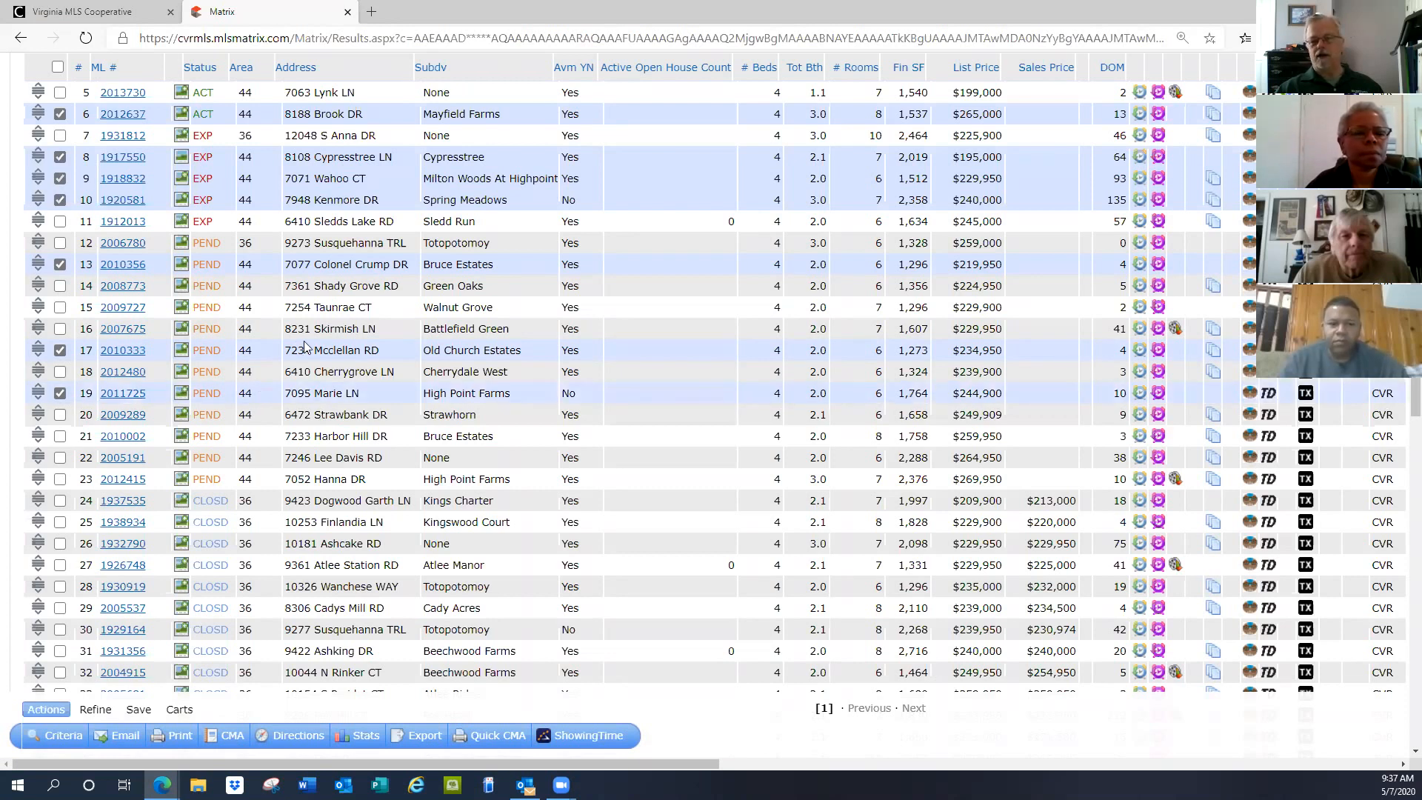
scroll(306, 348, "down", 3)
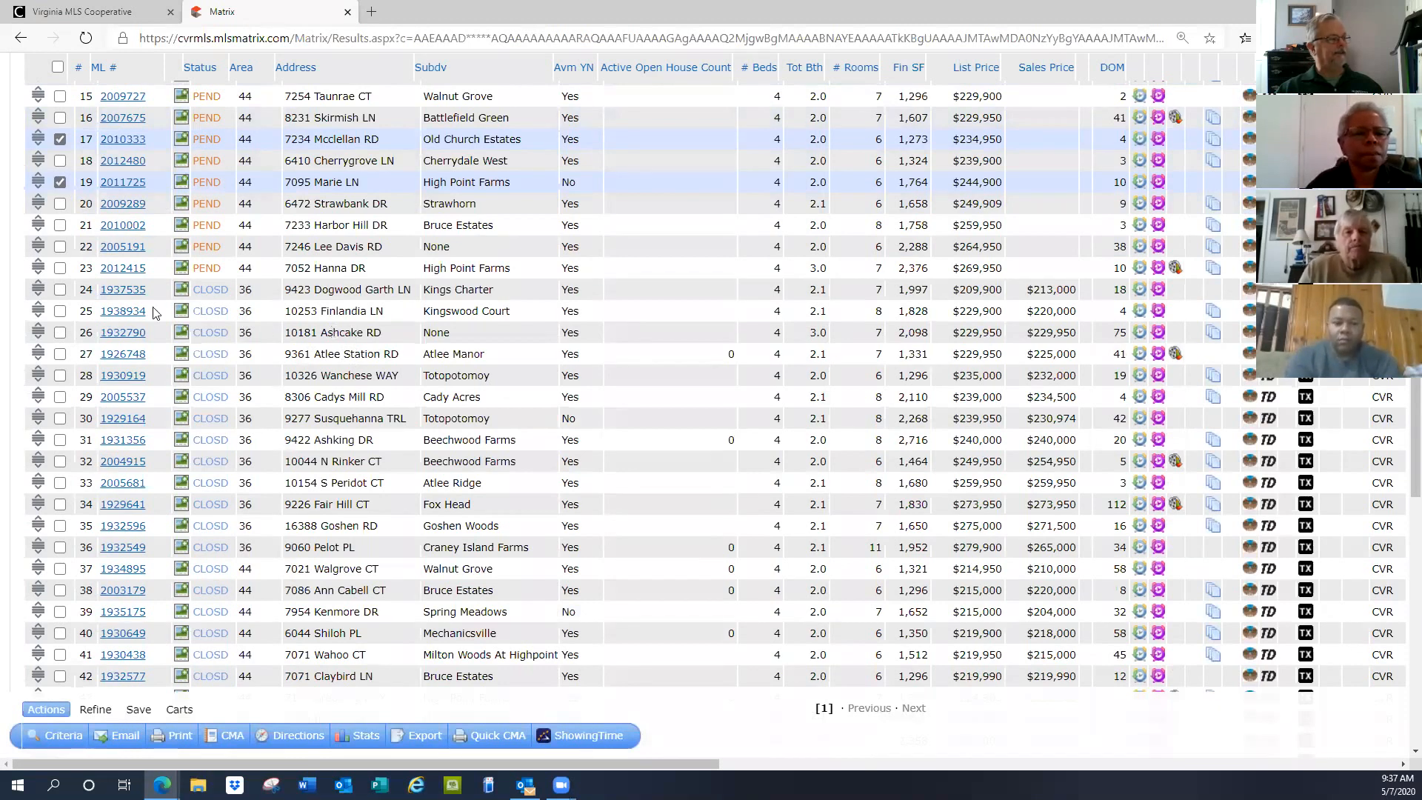
left_click(60, 290)
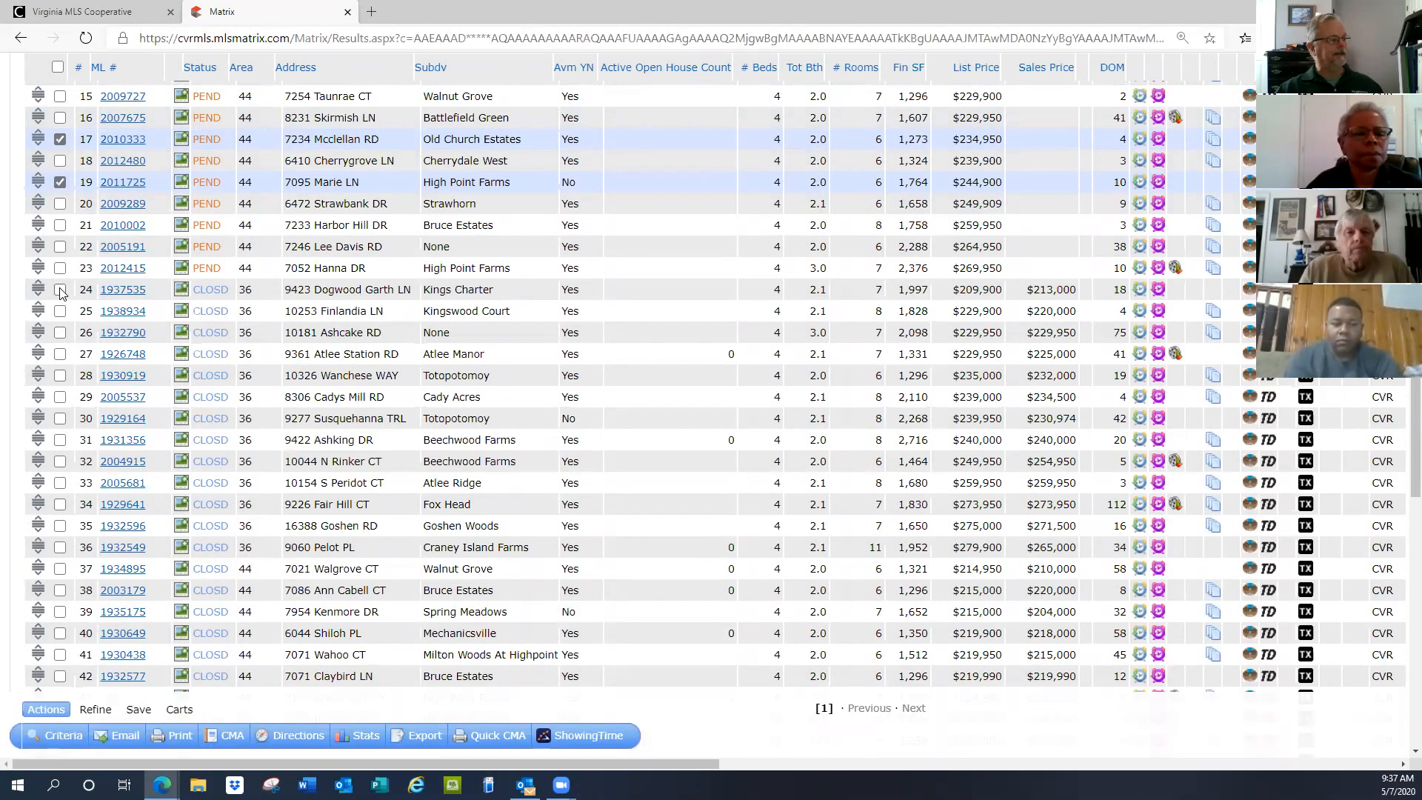
left_click(60, 354)
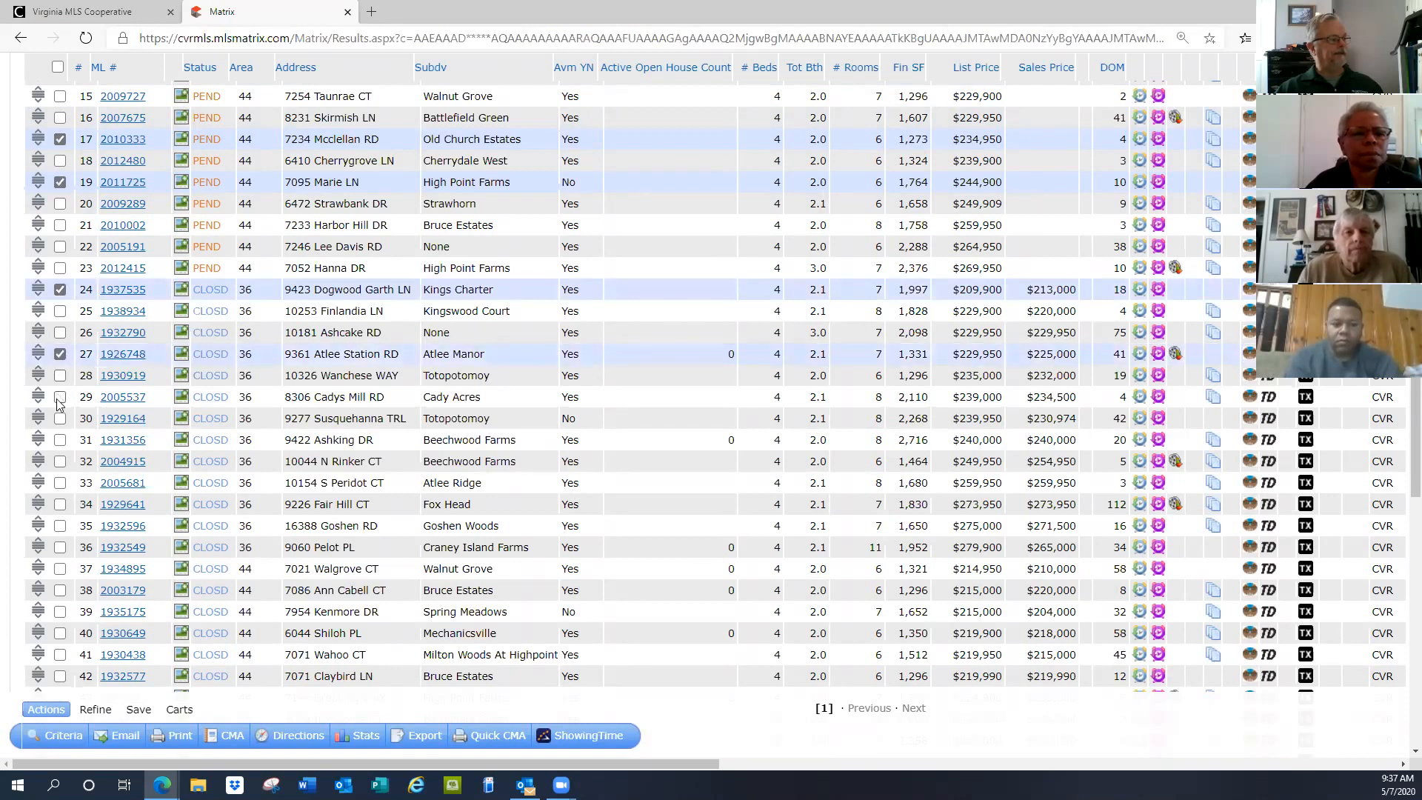
left_click(60, 398)
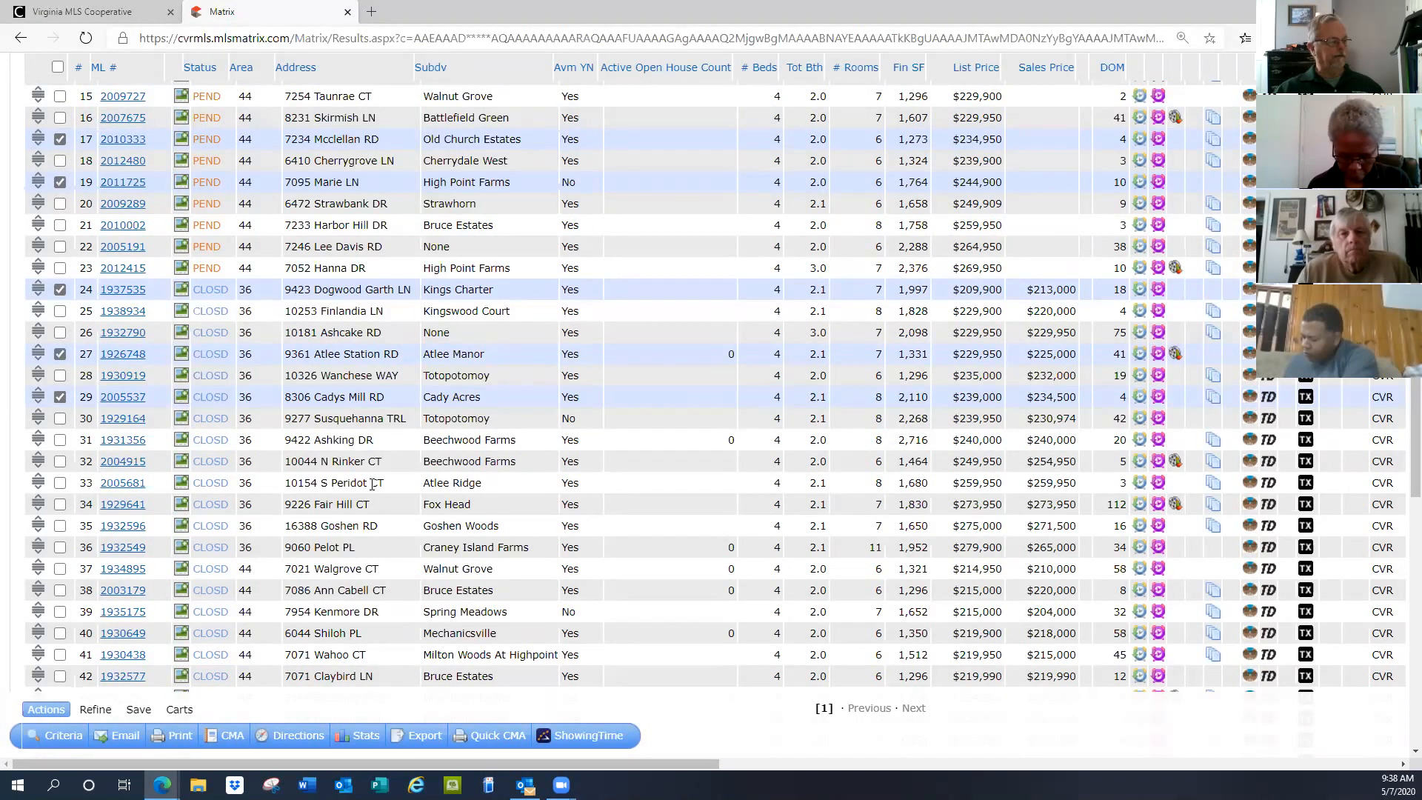
Use Refine > Narrow to keep only the 12 checked comparables
left_click(103, 712)
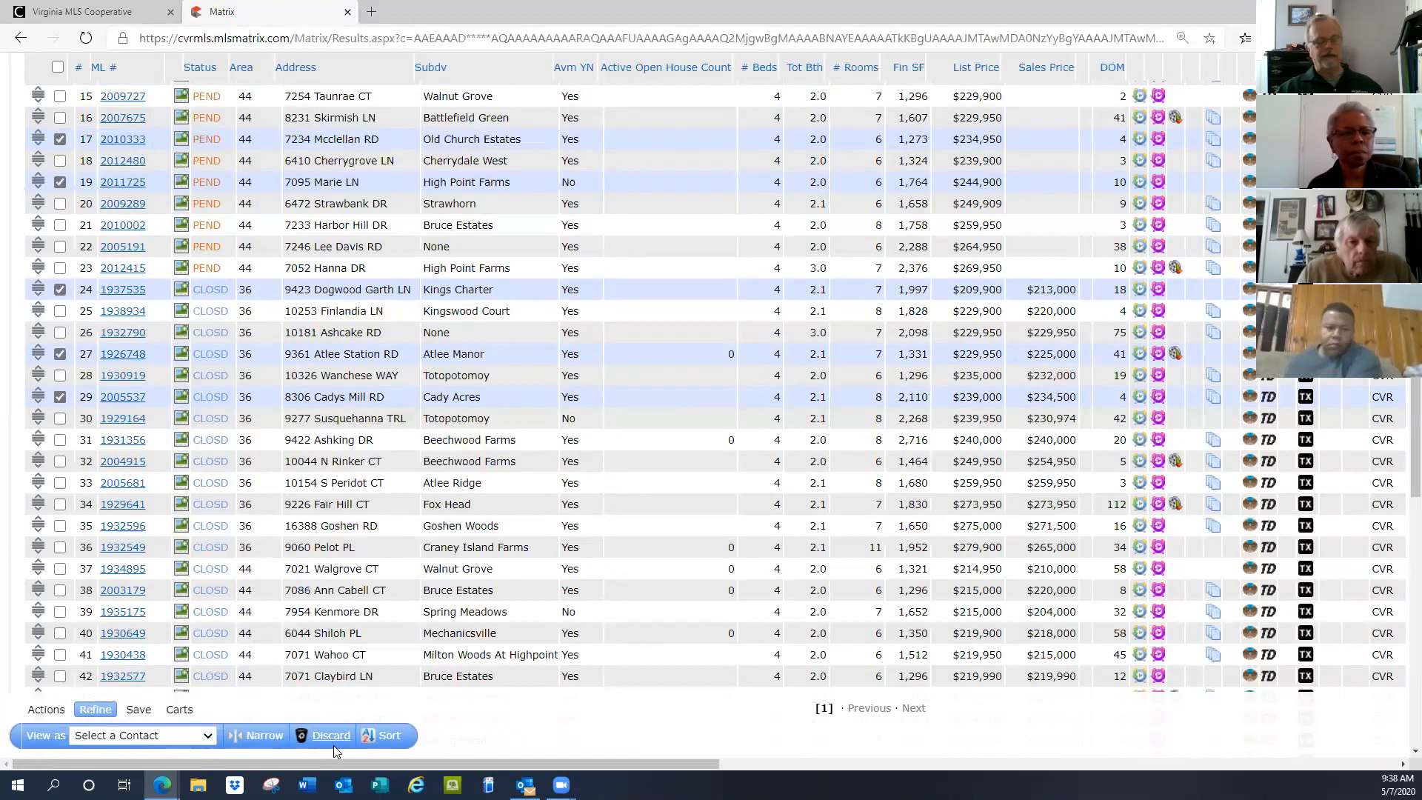
left_click(263, 737)
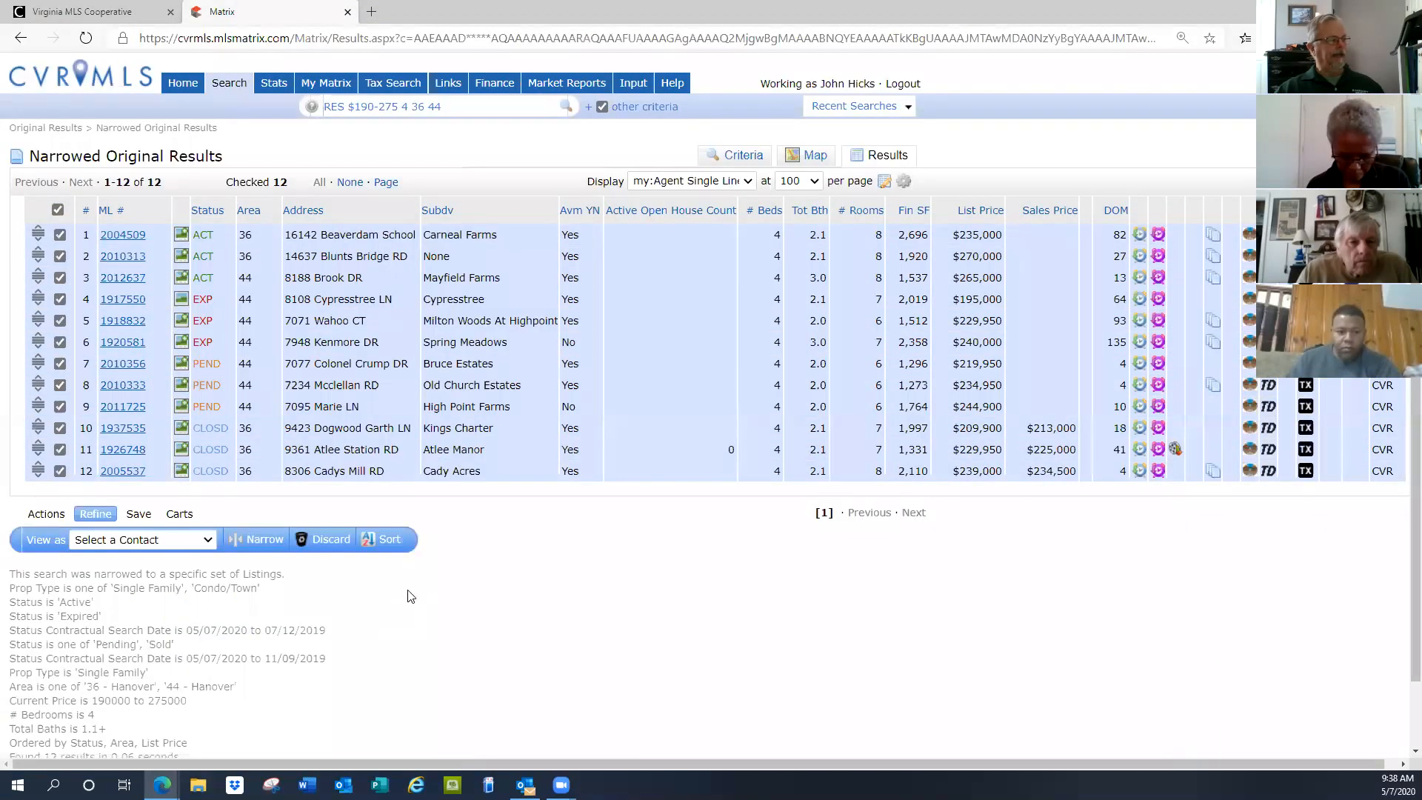
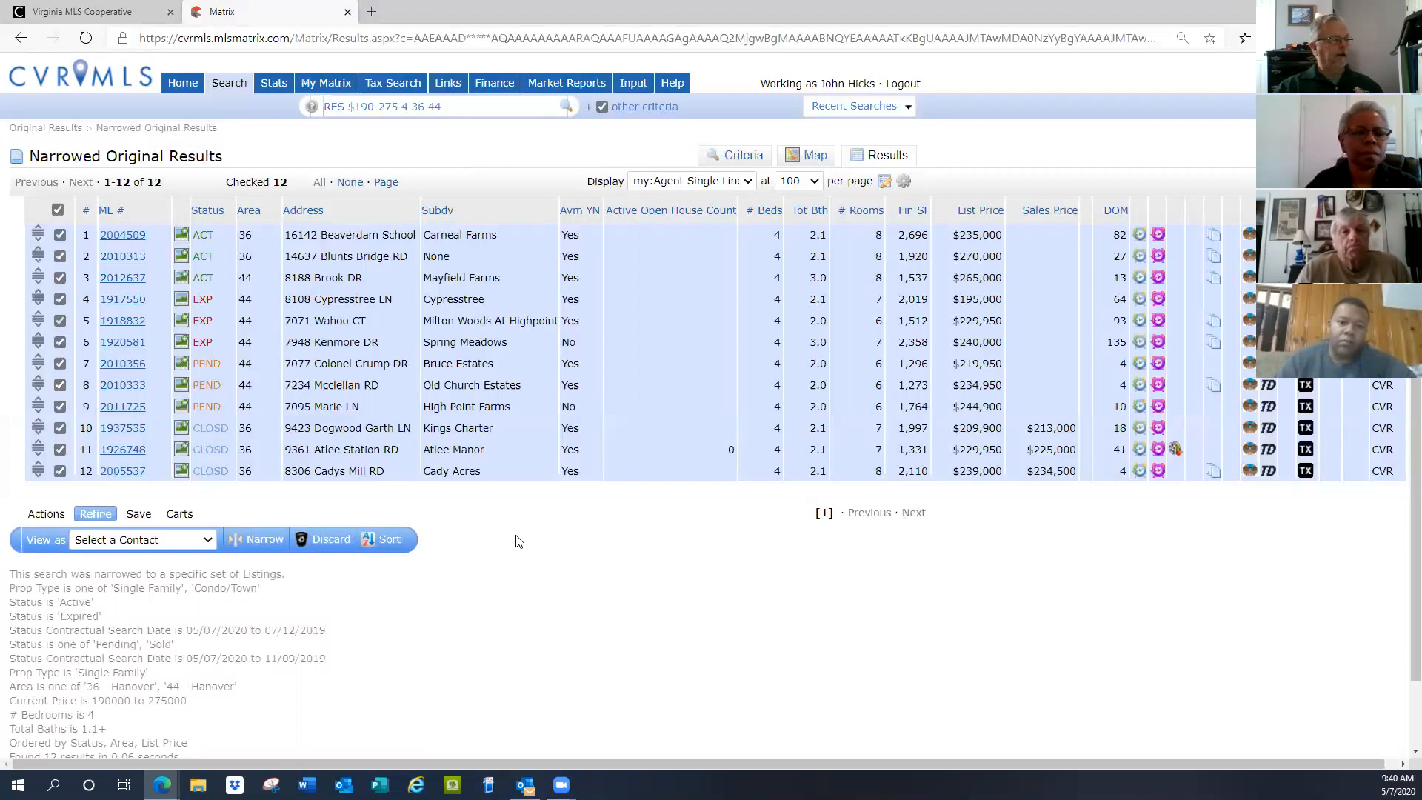
Show the Actions toolbar (Criteria, Email, Print, CMA, Quick CMA) for the 12 checked listings
left_click(44, 519)
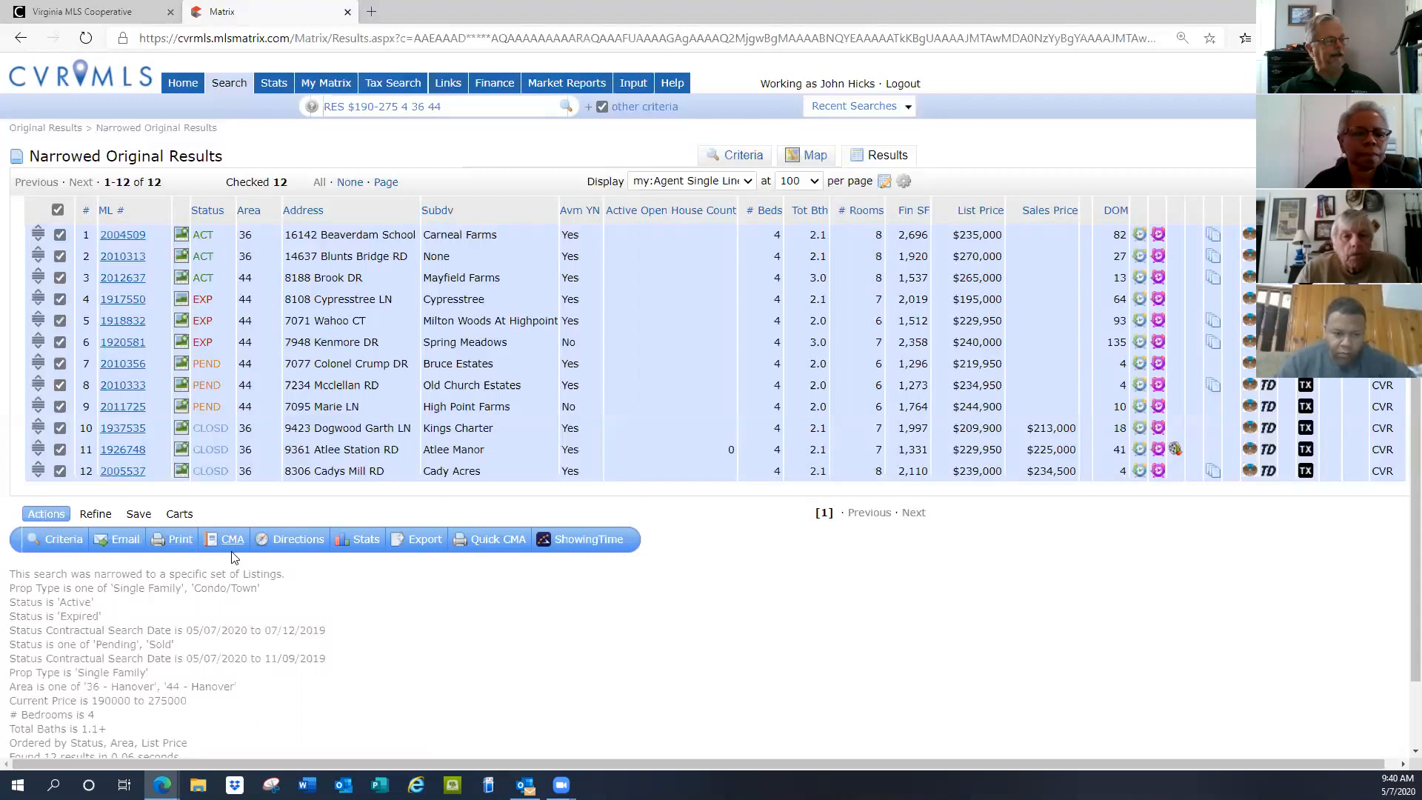
Generate the Quick CMA summary PDF and review its status tables on pages 1 and 2
left_click(484, 547)
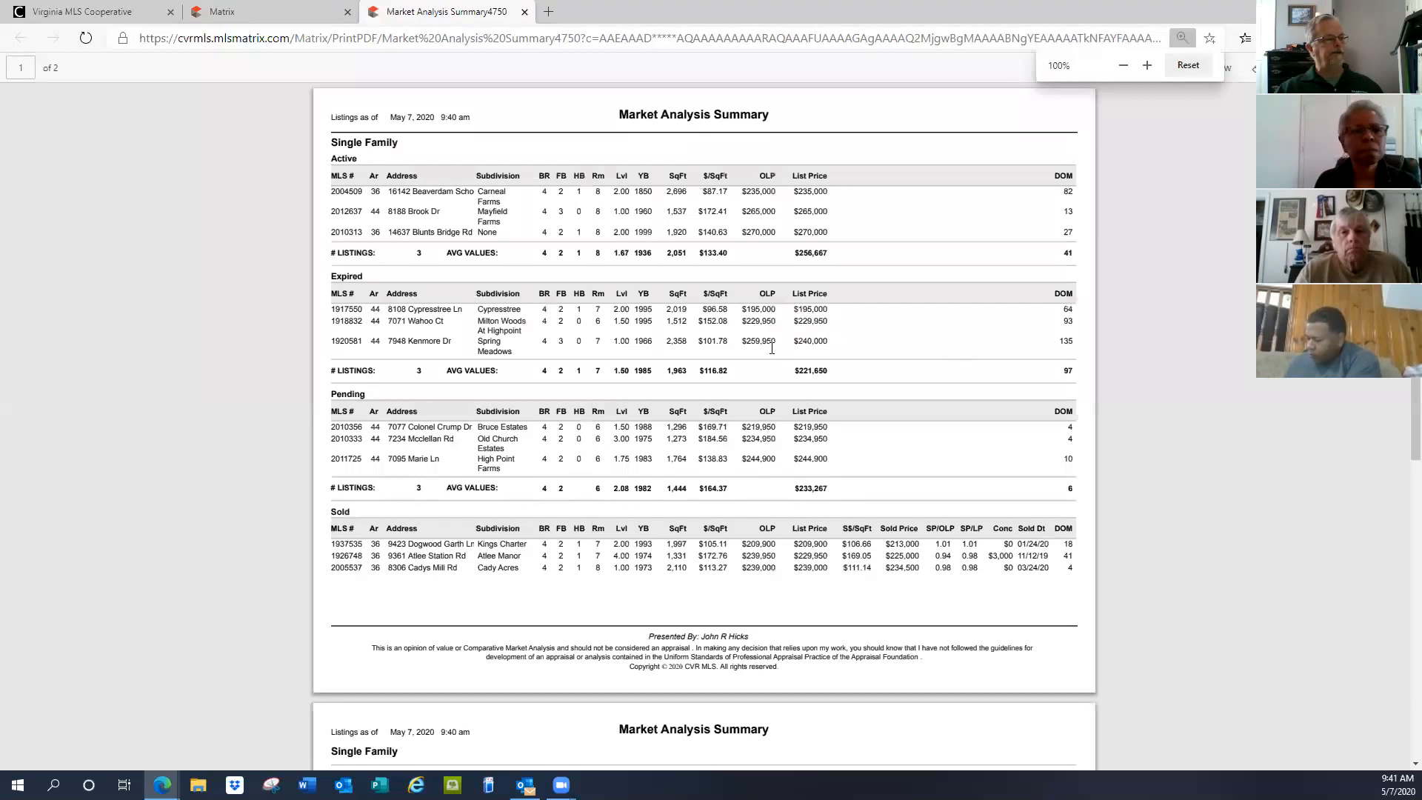
scroll(770, 348, "down", 3)
scroll(770, 348, "down", 4)
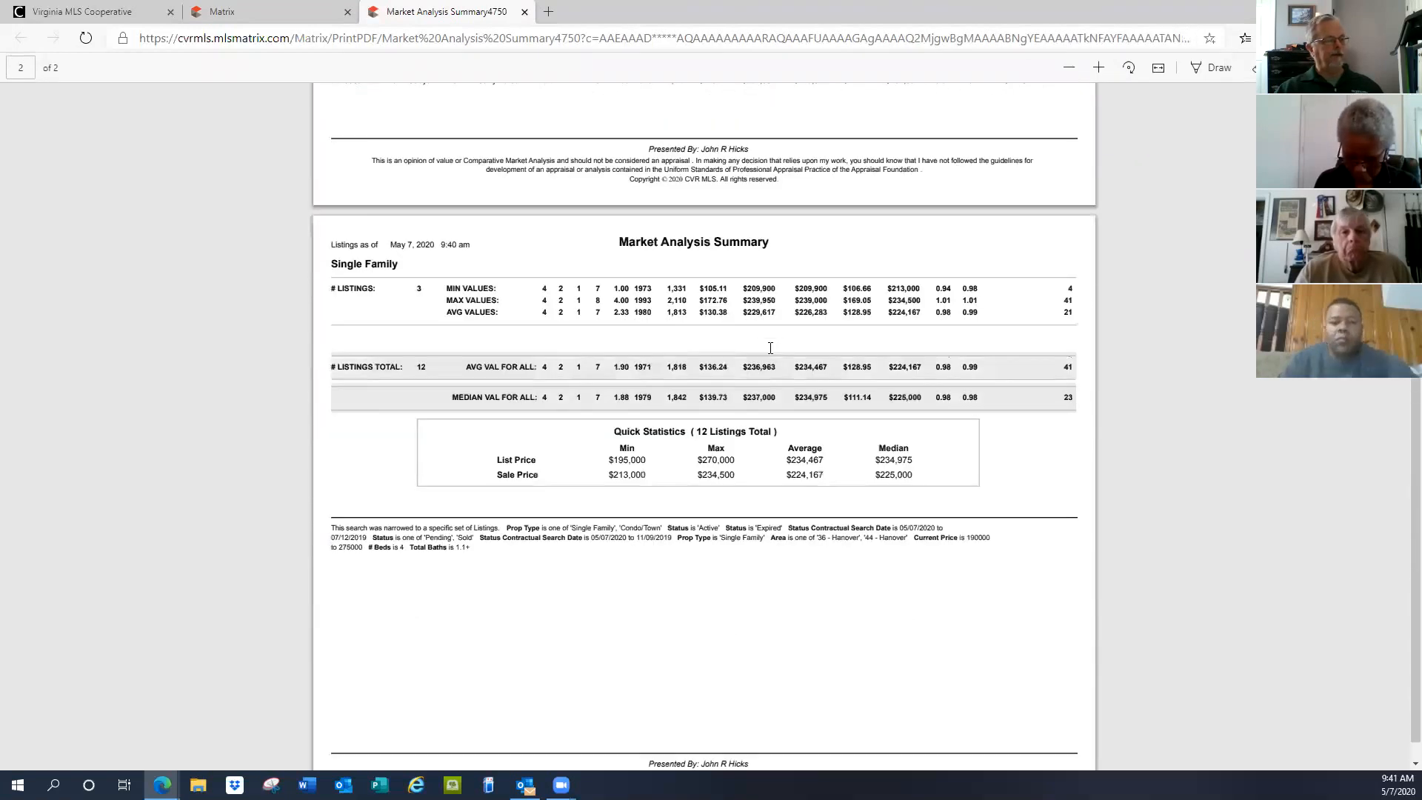
scroll(773, 348, "up", 7)
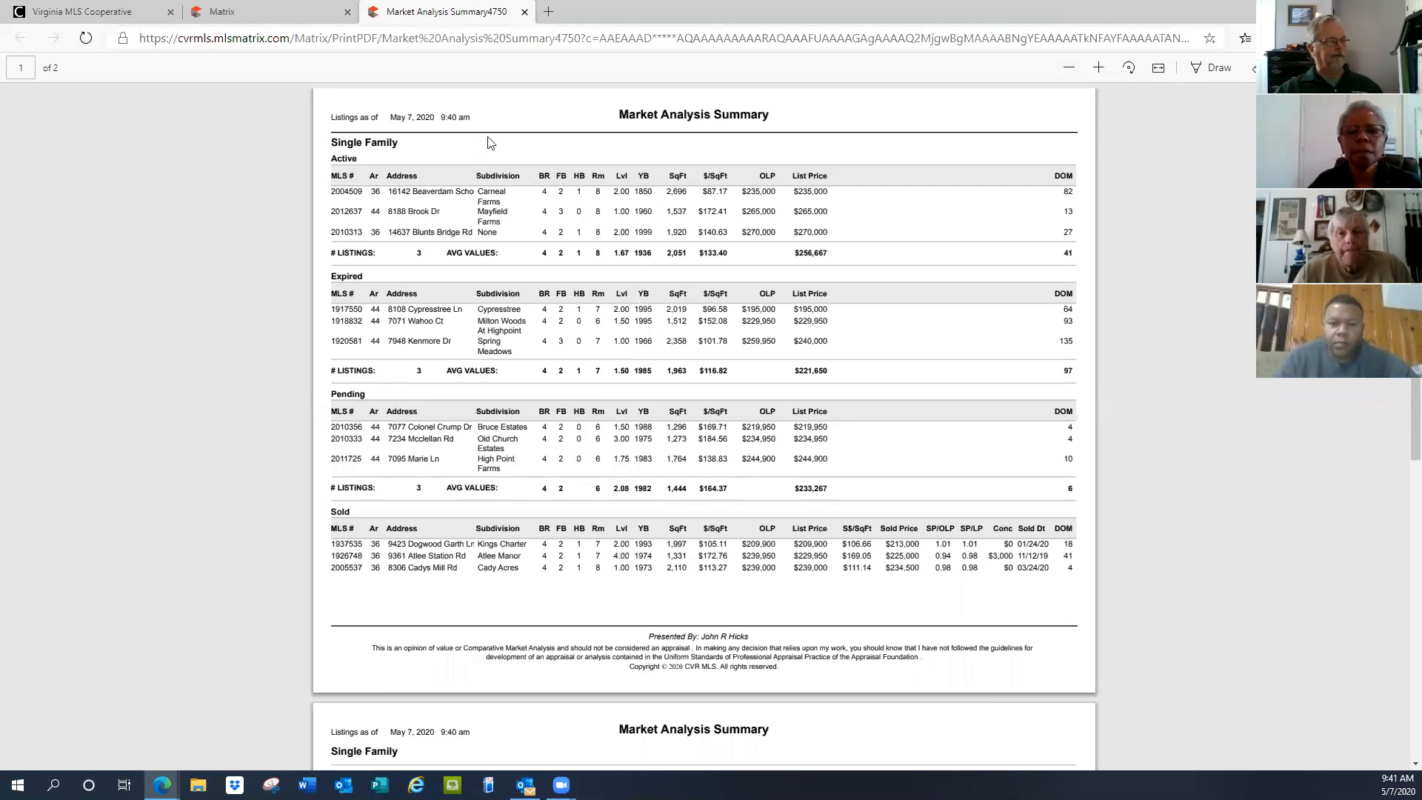
Preview the Quick CMA print format for the 12 listings, then return to the narrowed results
left_click(250, 18)
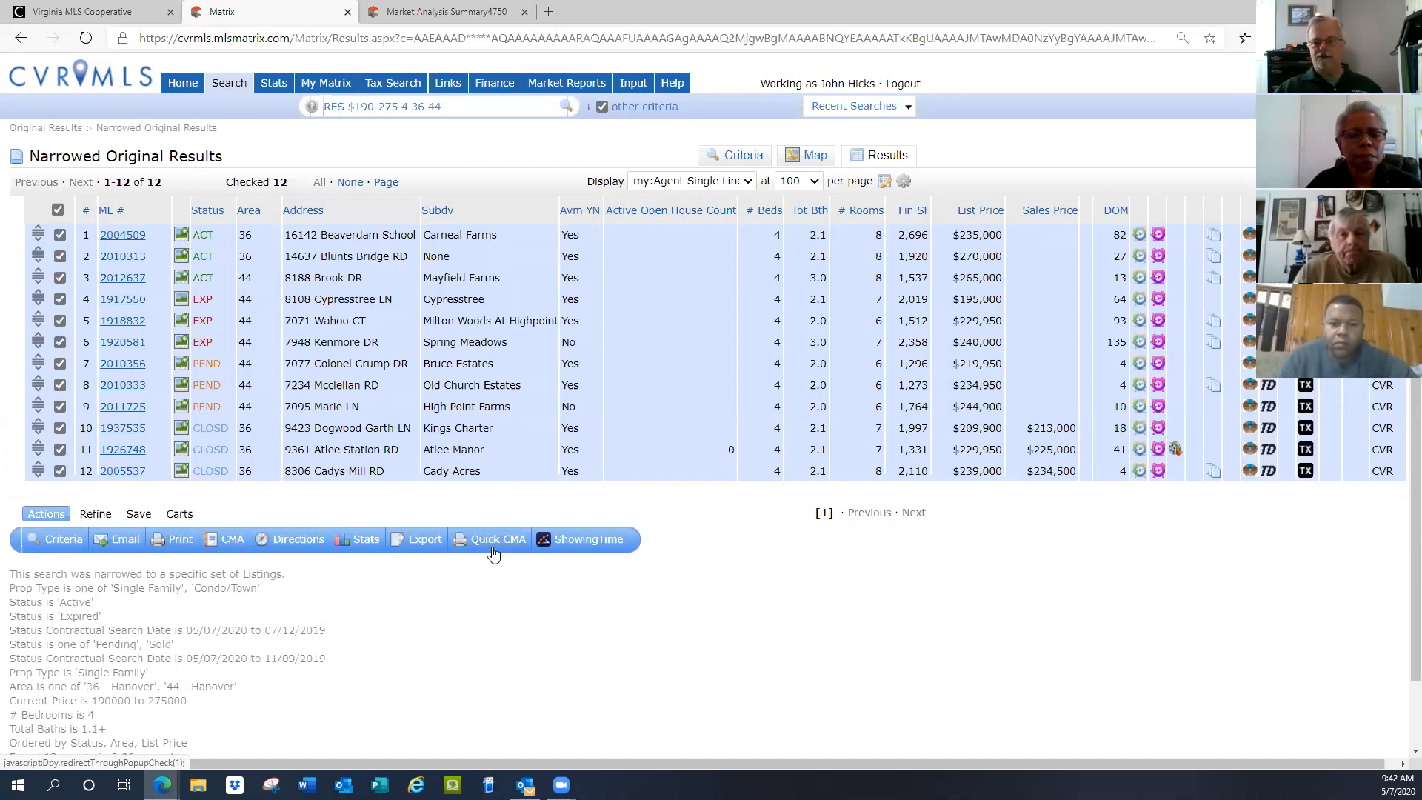
left_click(177, 541)
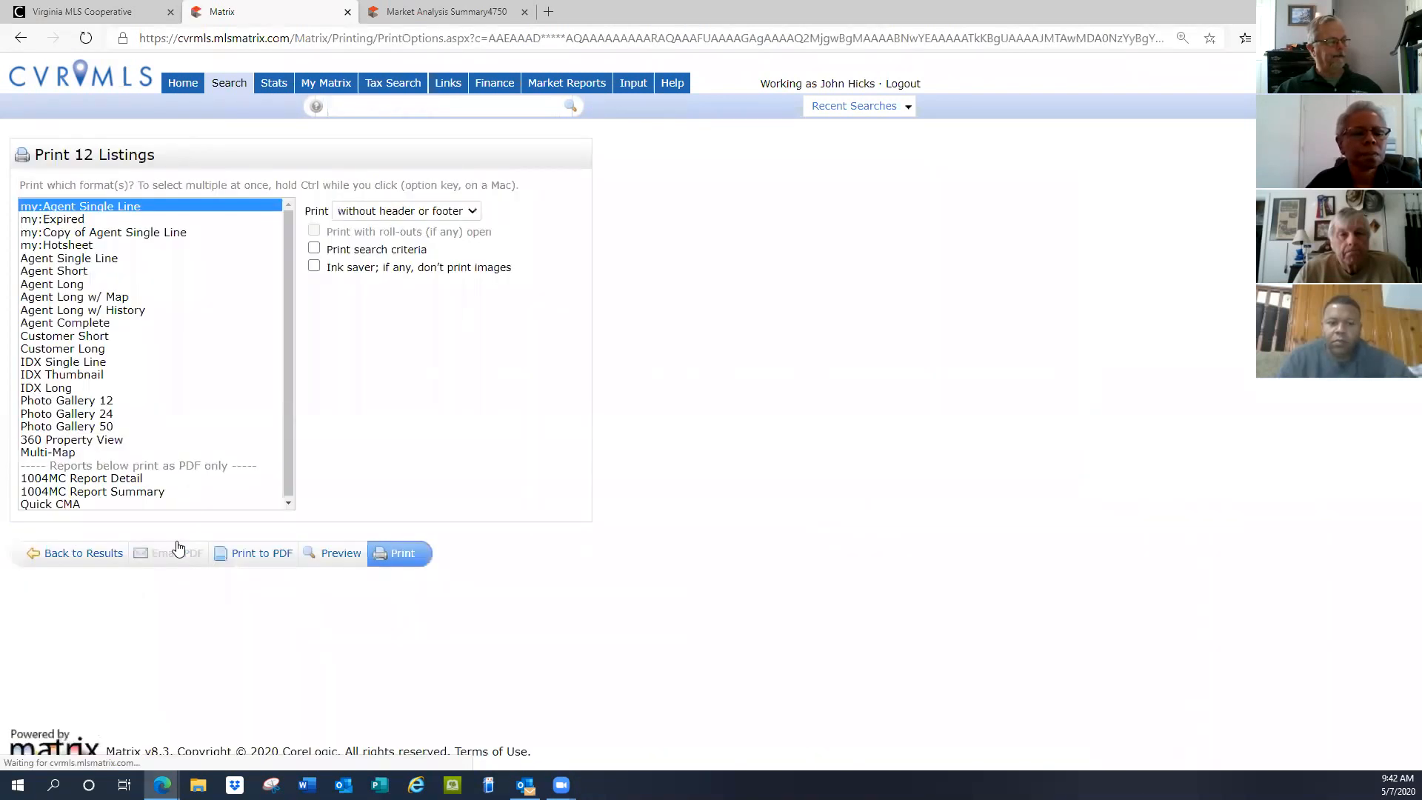
left_click(58, 505)
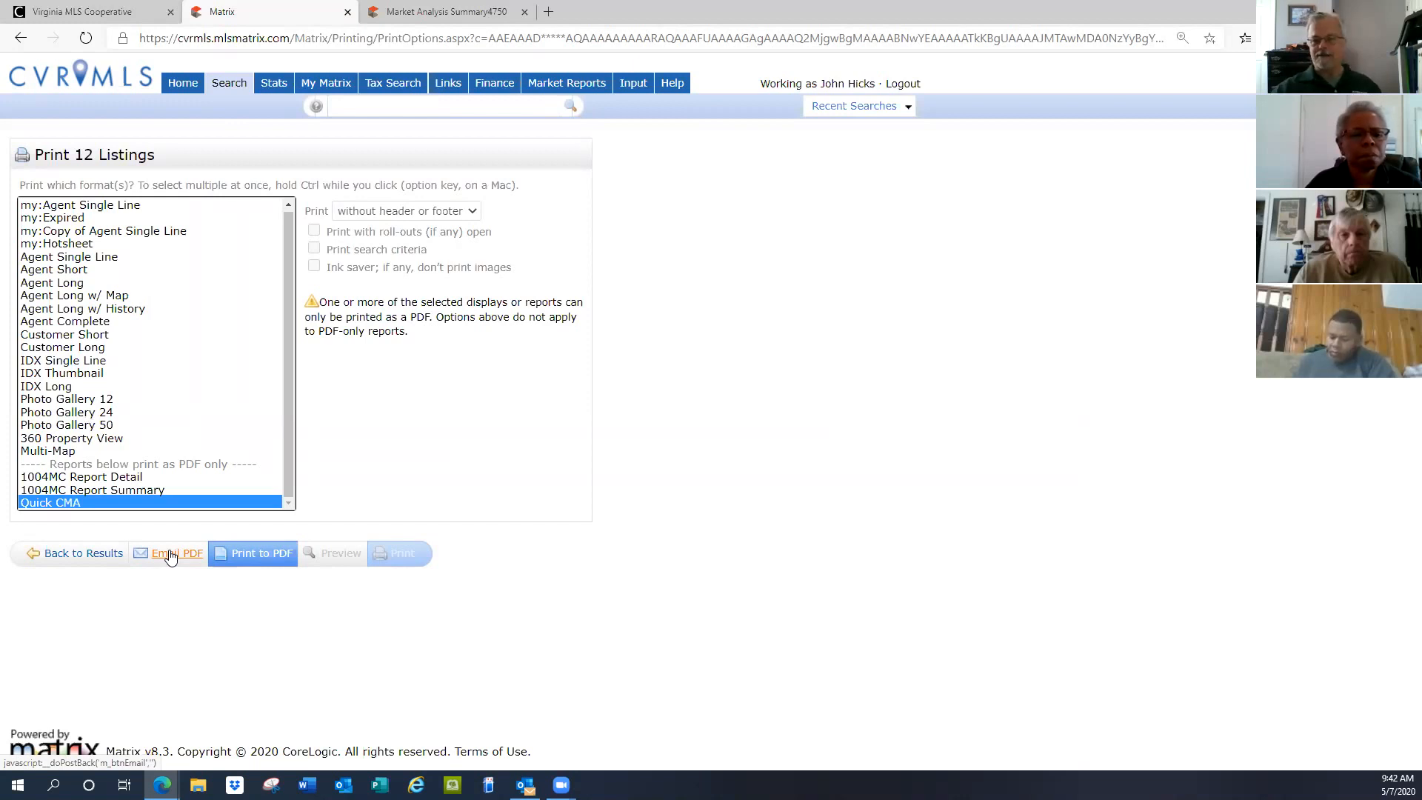
left_click(63, 555)
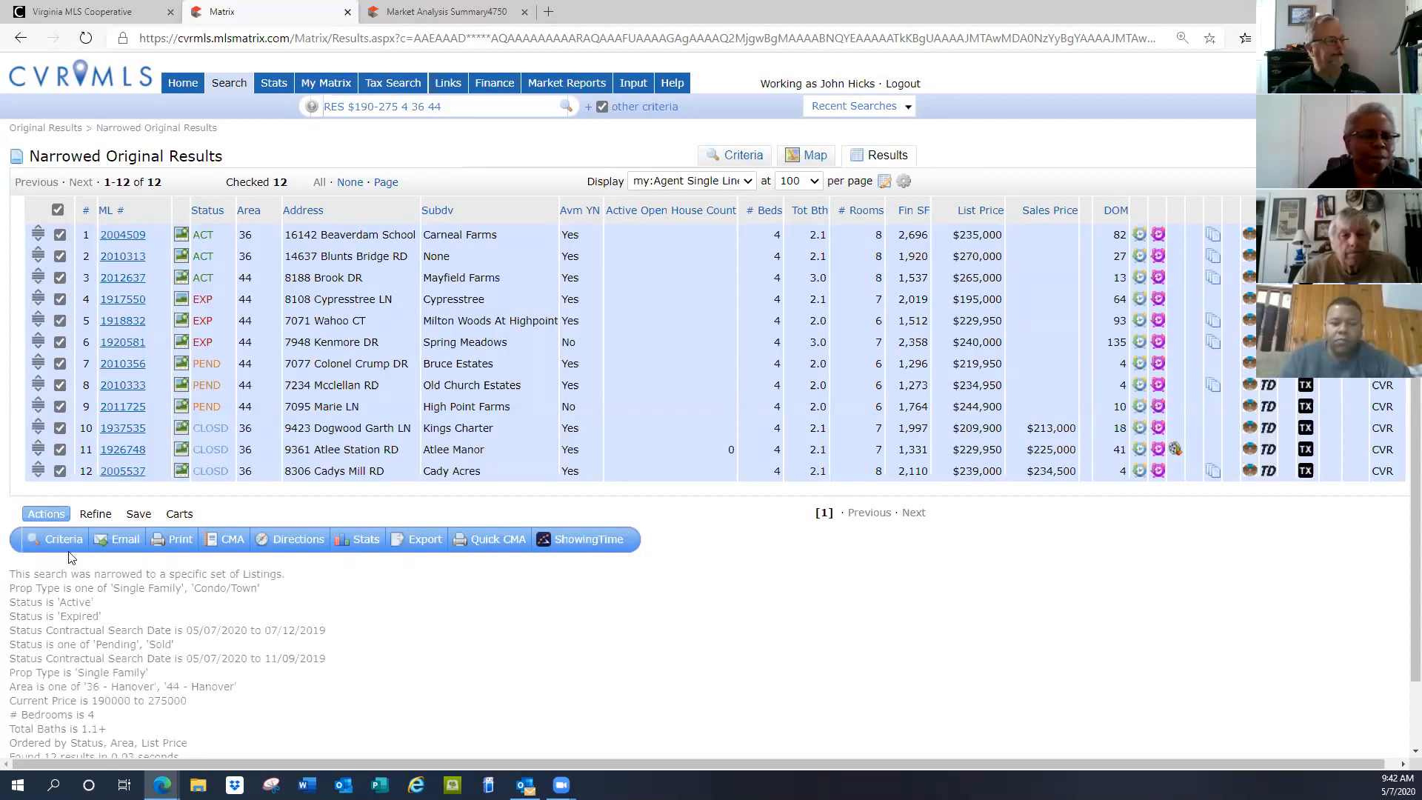
Start a full CMA from the checked listings and check the Select Contact Name list
left_click(231, 549)
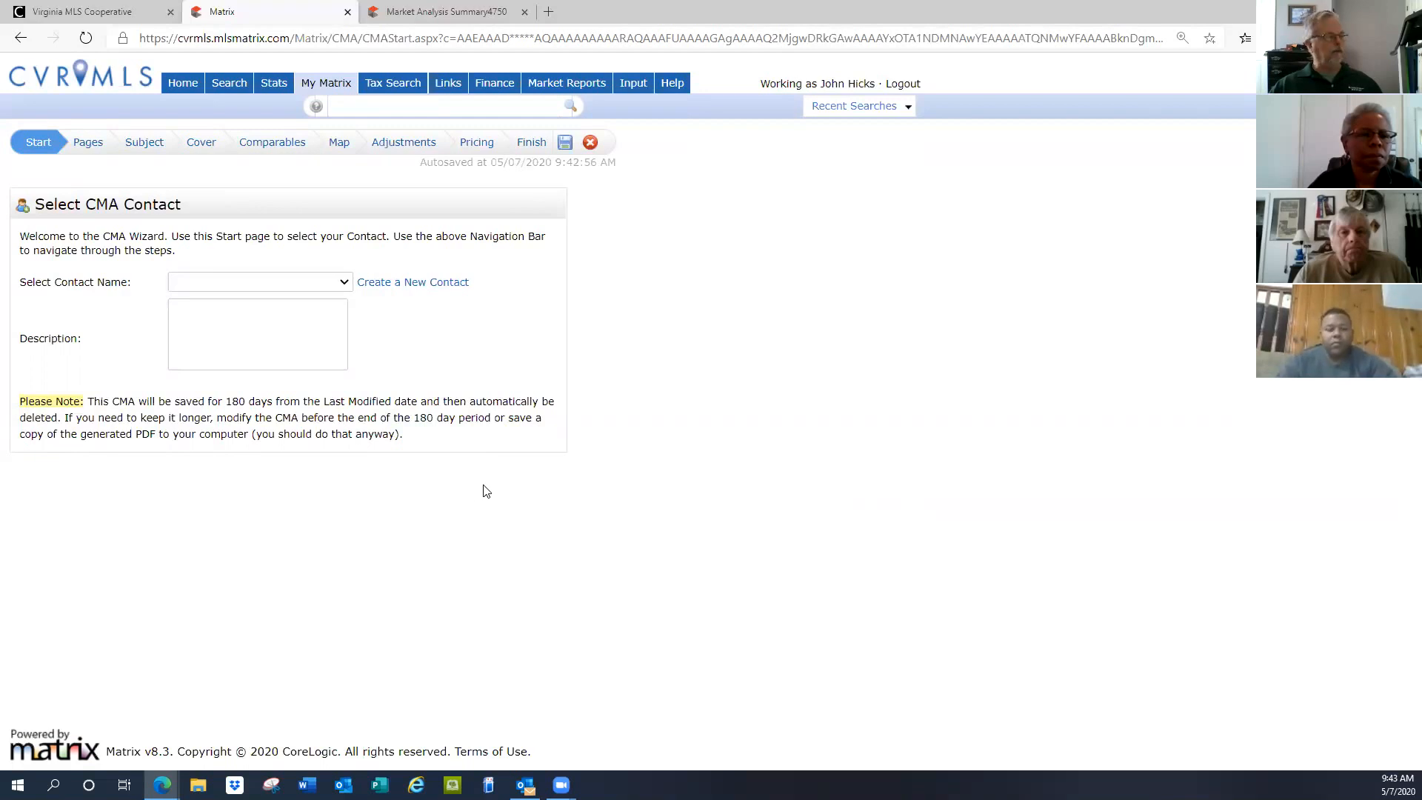
left_click(345, 282)
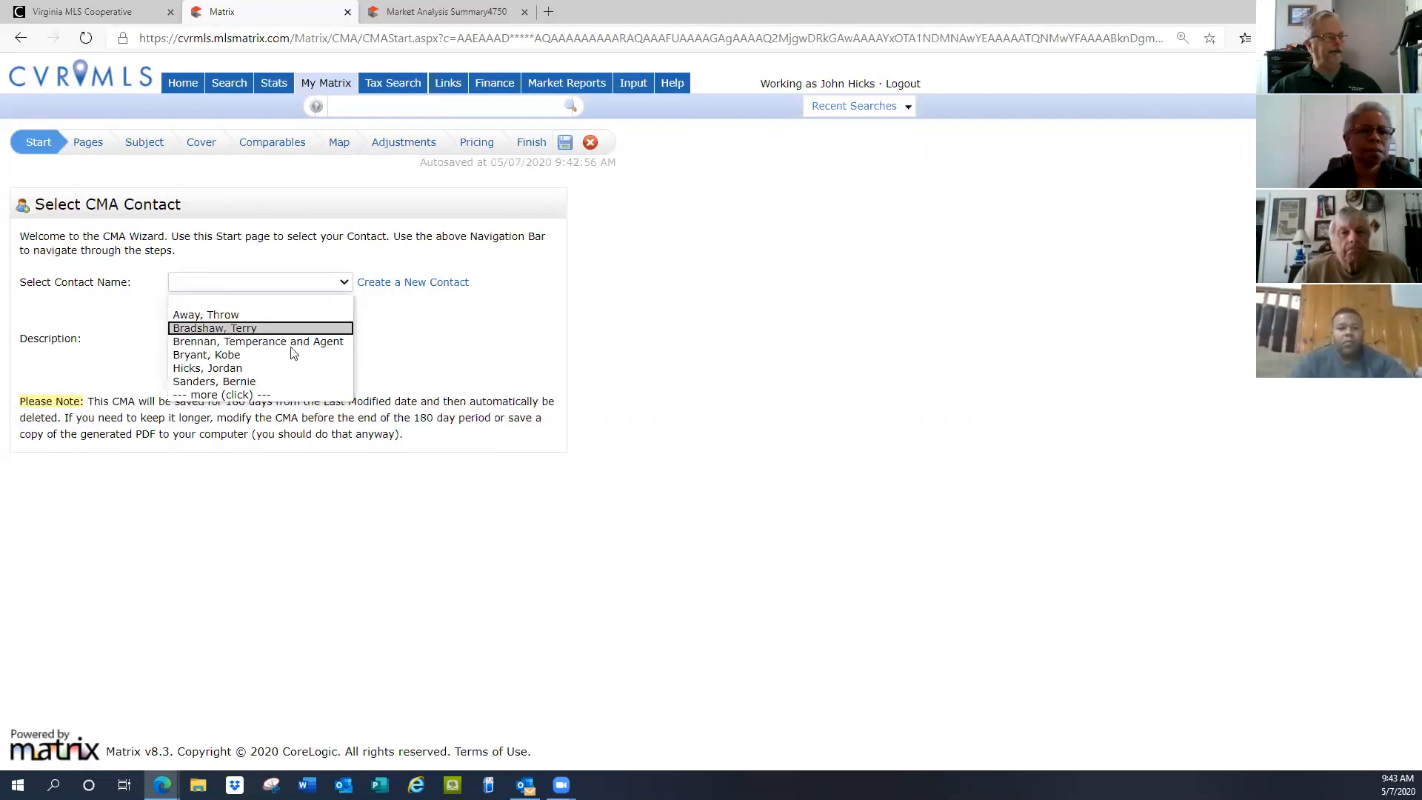
left_click(210, 394)
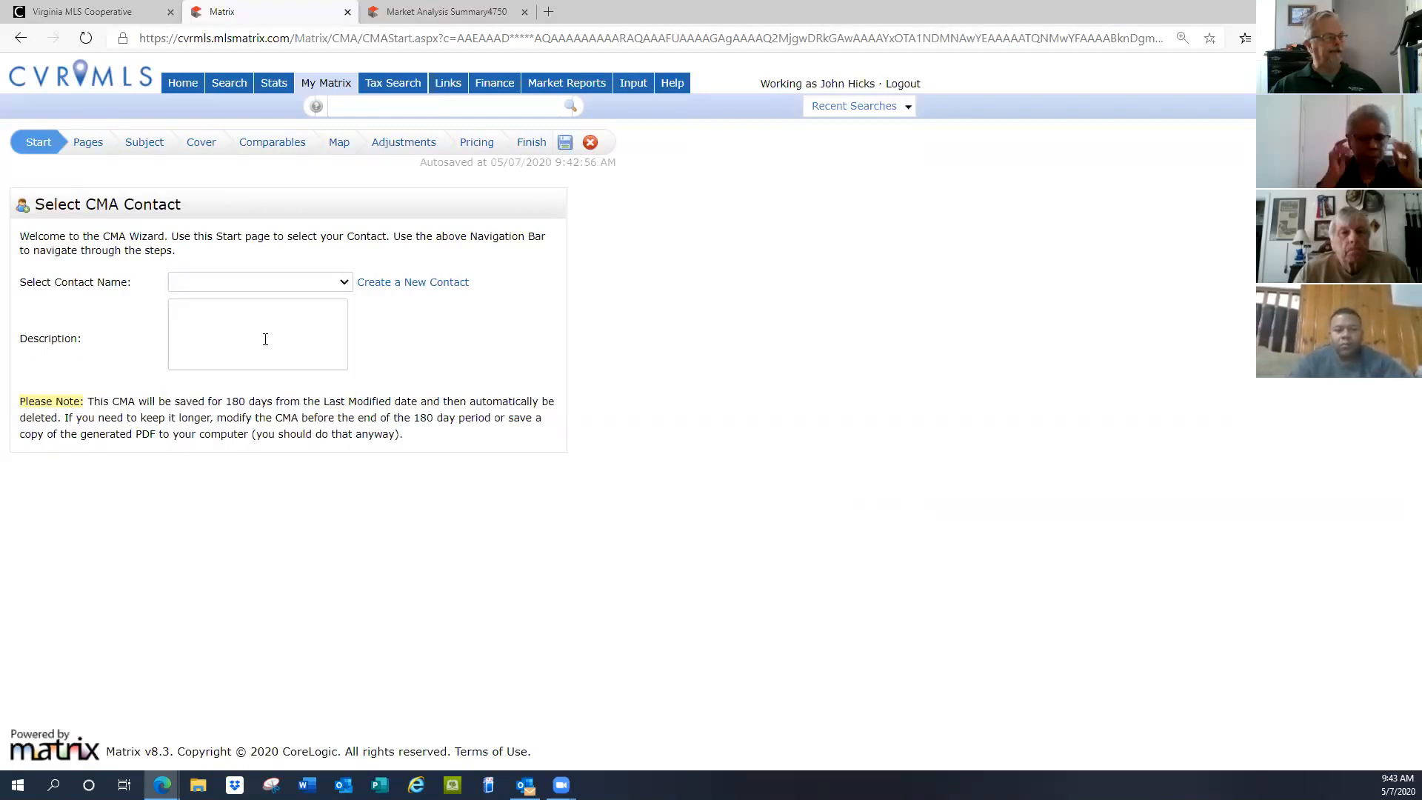
Browse the saved contact names and close the list with no contact selected
left_click(345, 283)
scroll(263, 412, "down", 2)
scroll(266, 413, "down", 5)
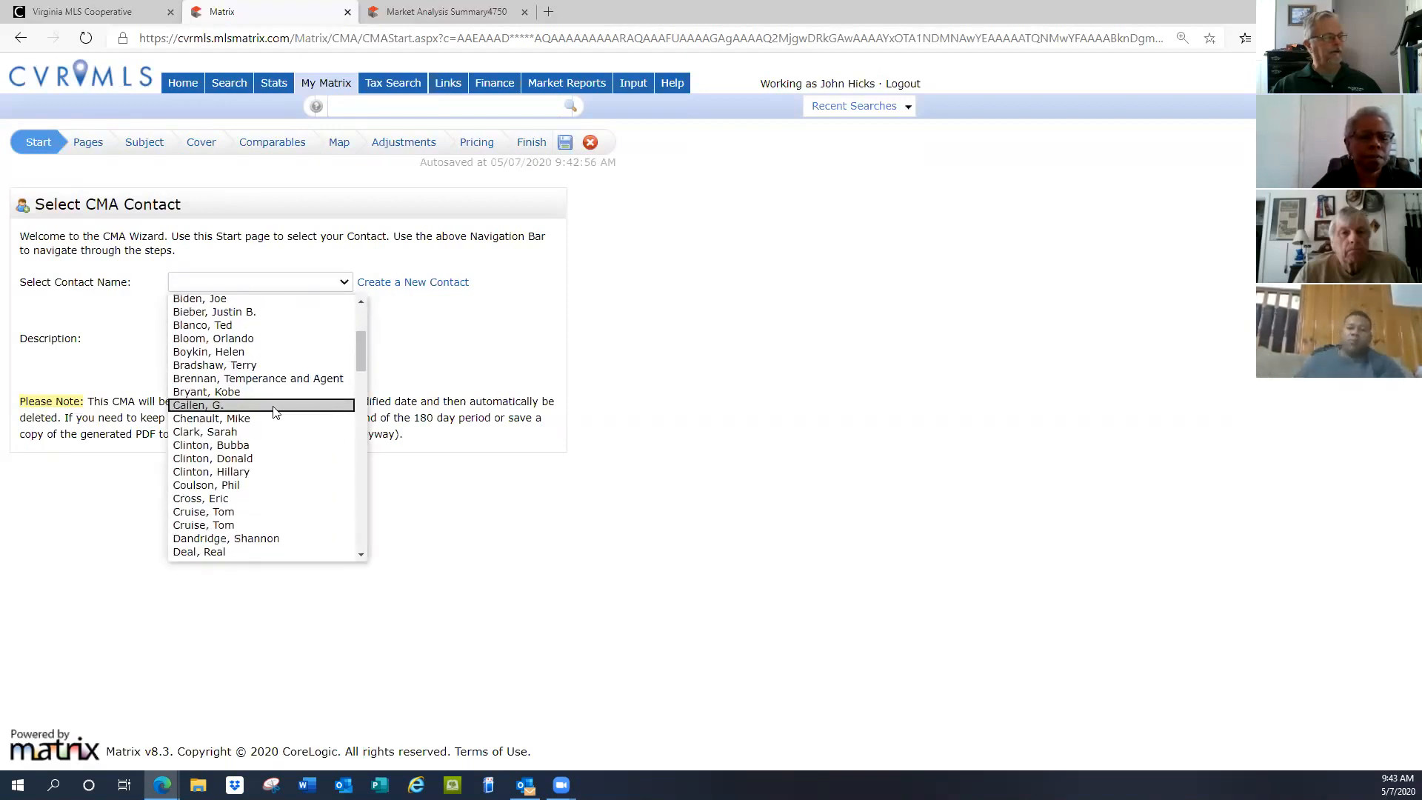
scroll(273, 411, "down", 1)
scroll(274, 411, "up", 7)
scroll(274, 411, "up", 1)
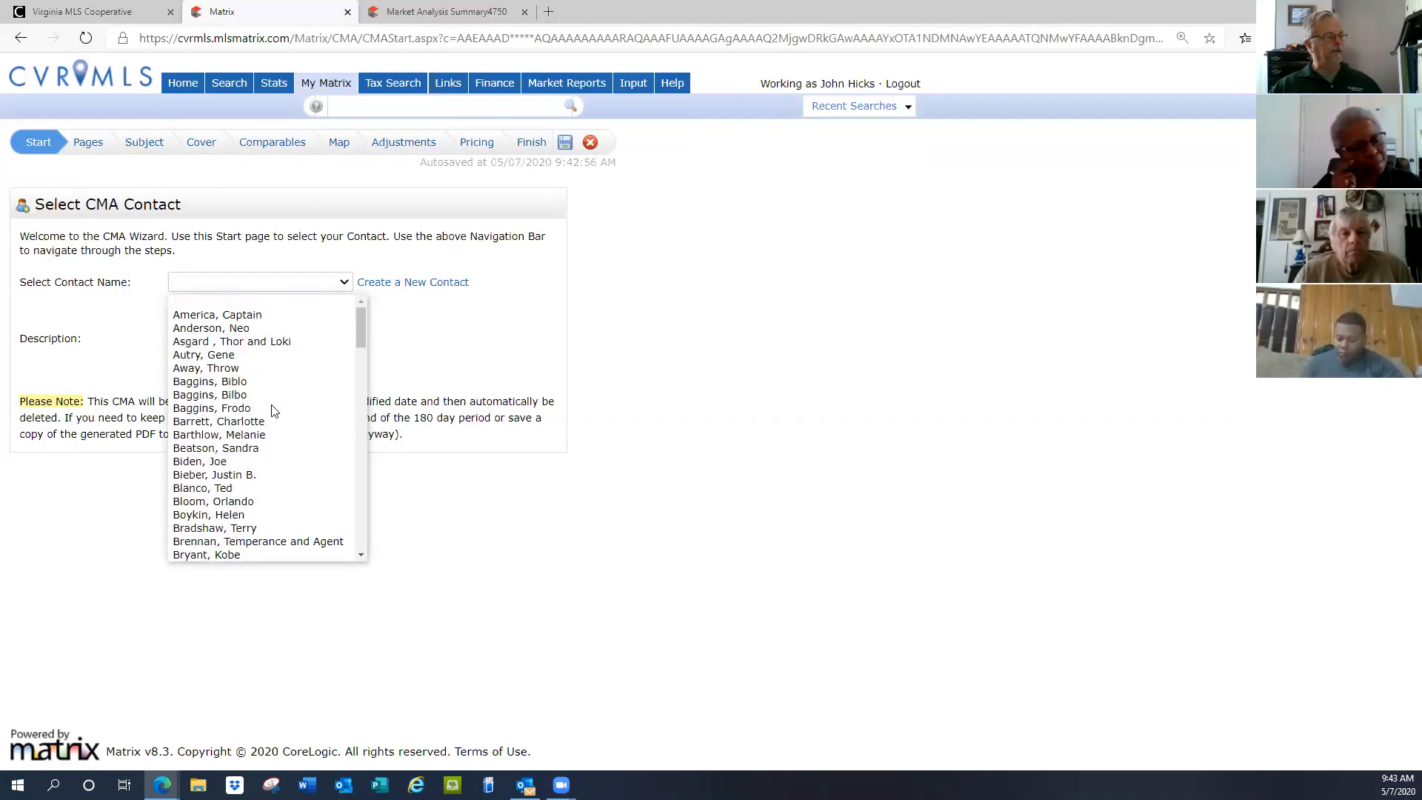
left_click(307, 301)
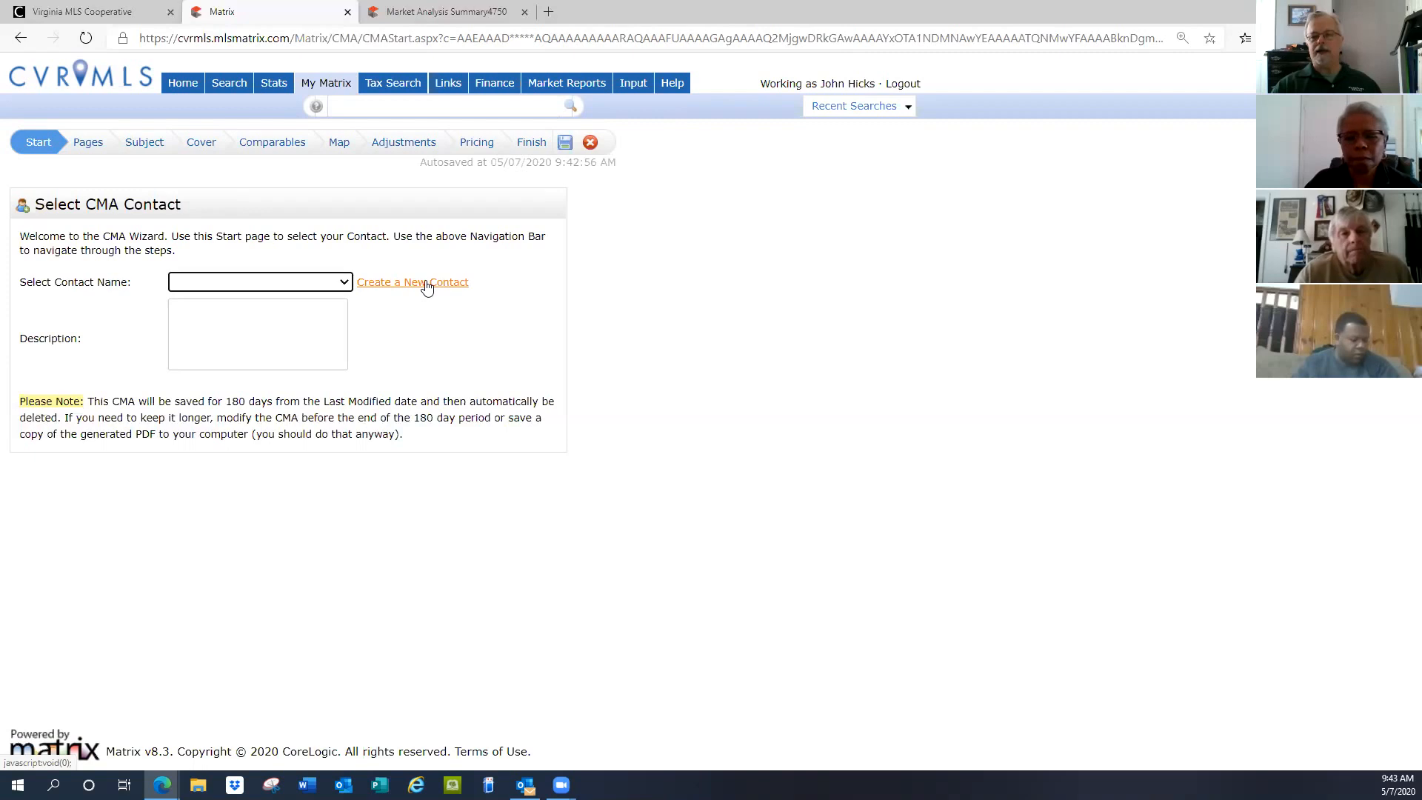
mouse_move(327, 86)
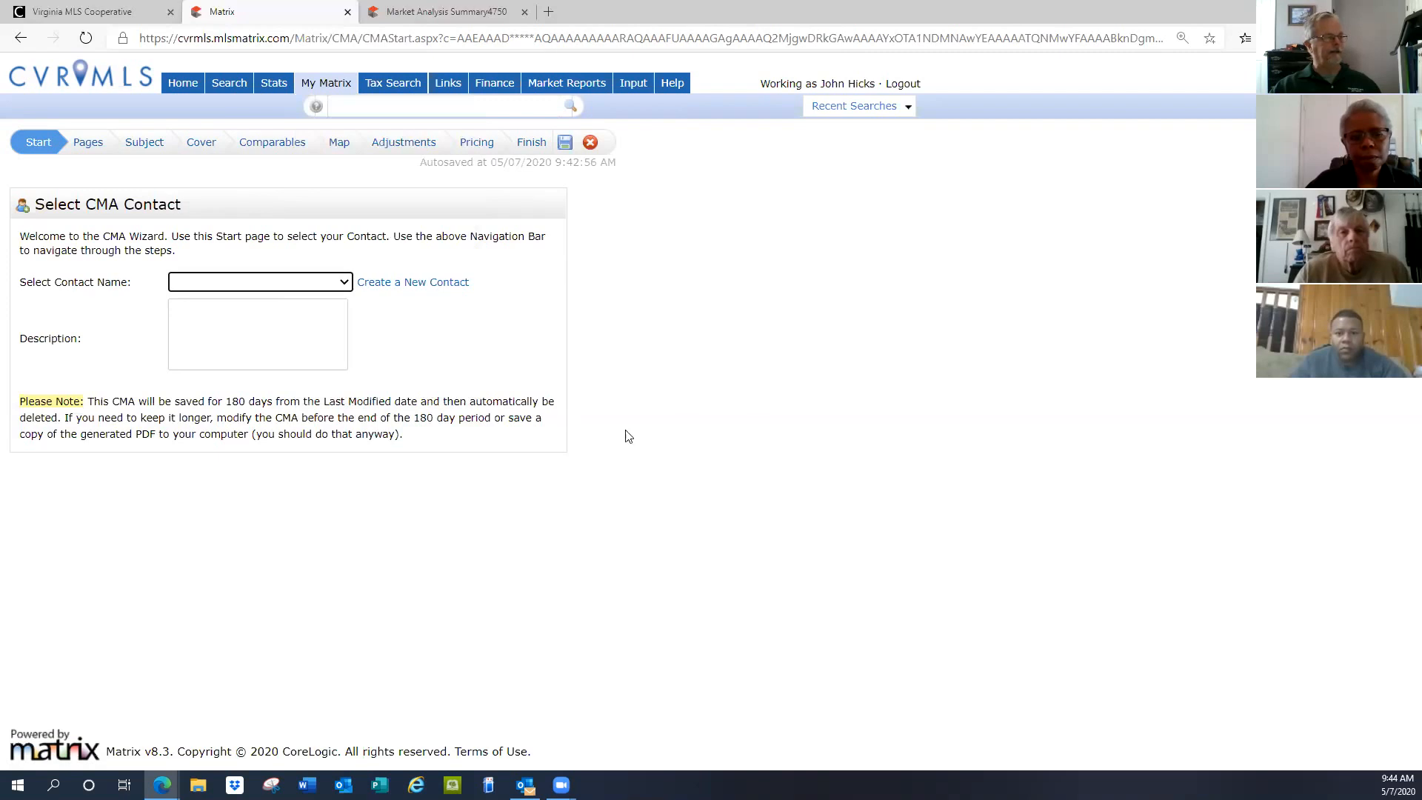
Create a new CMA contact, entering the contact's first name, last name and e-mail address
left_click(383, 286)
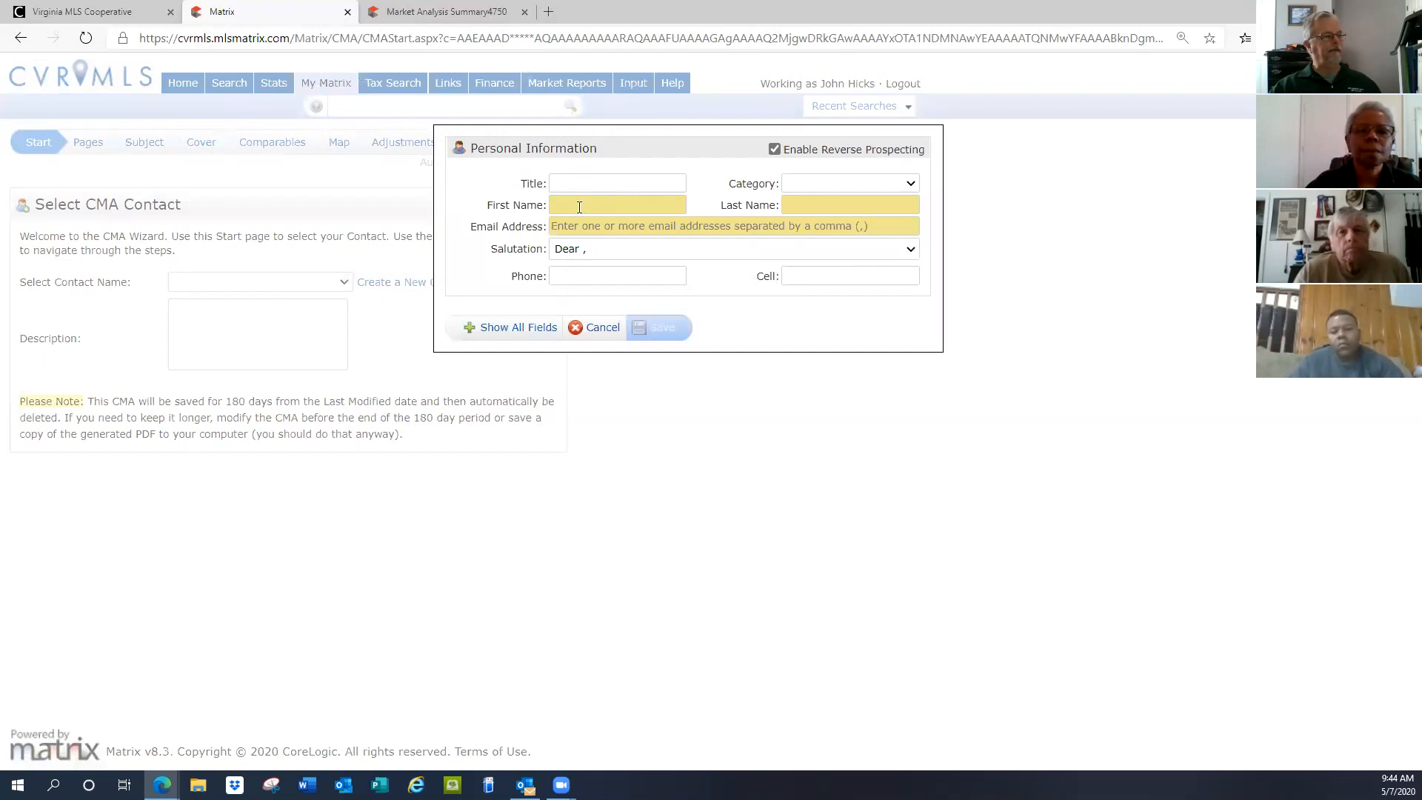
left_click(579, 203)
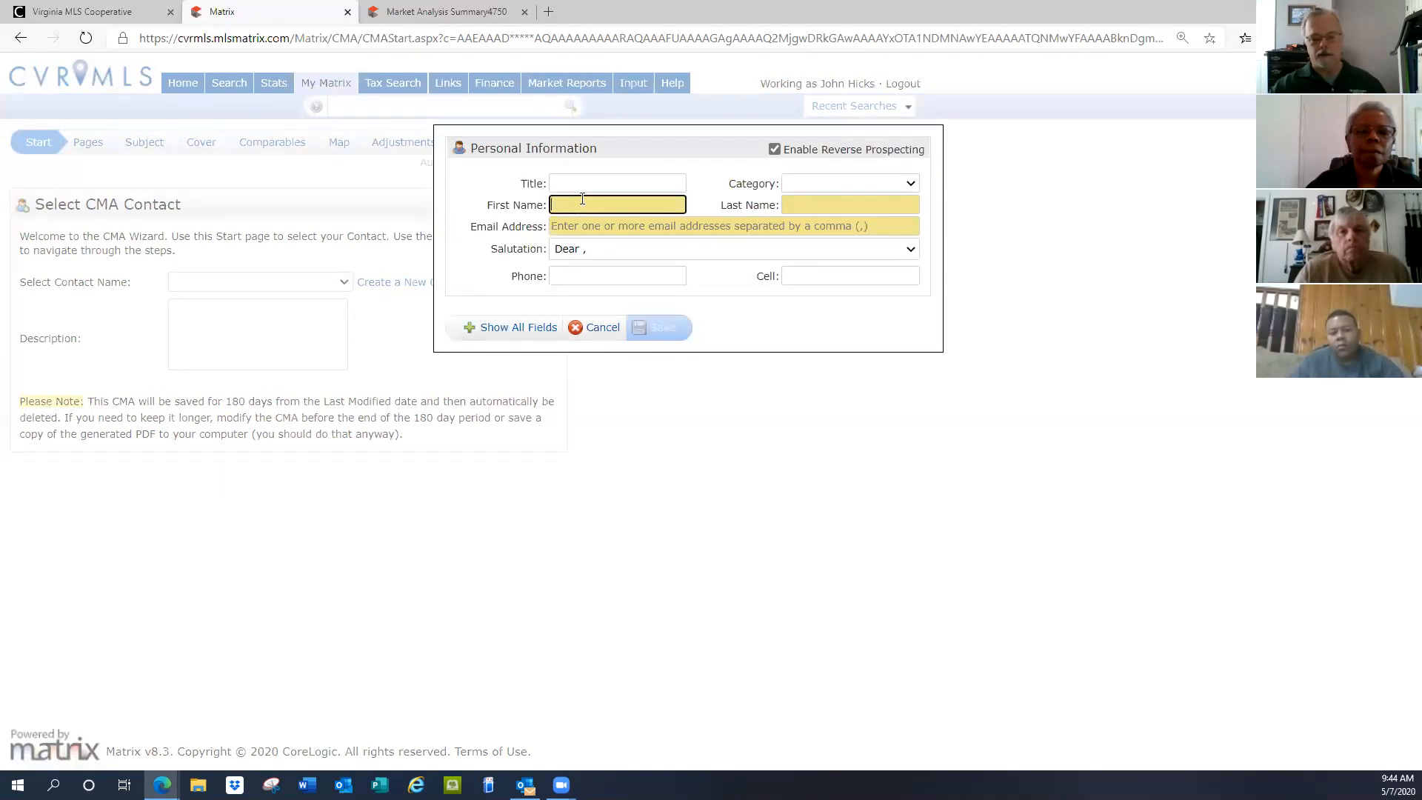
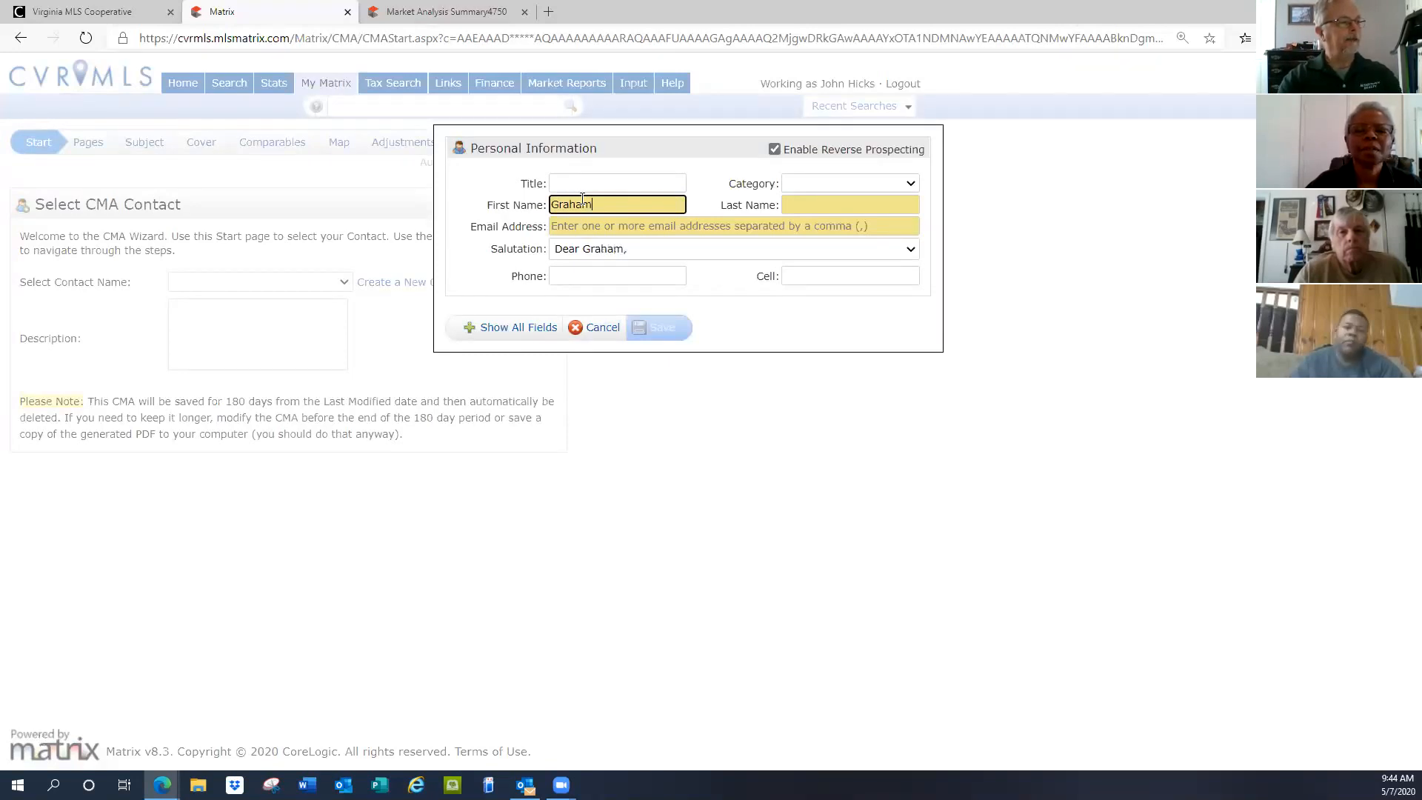
key("Tab")
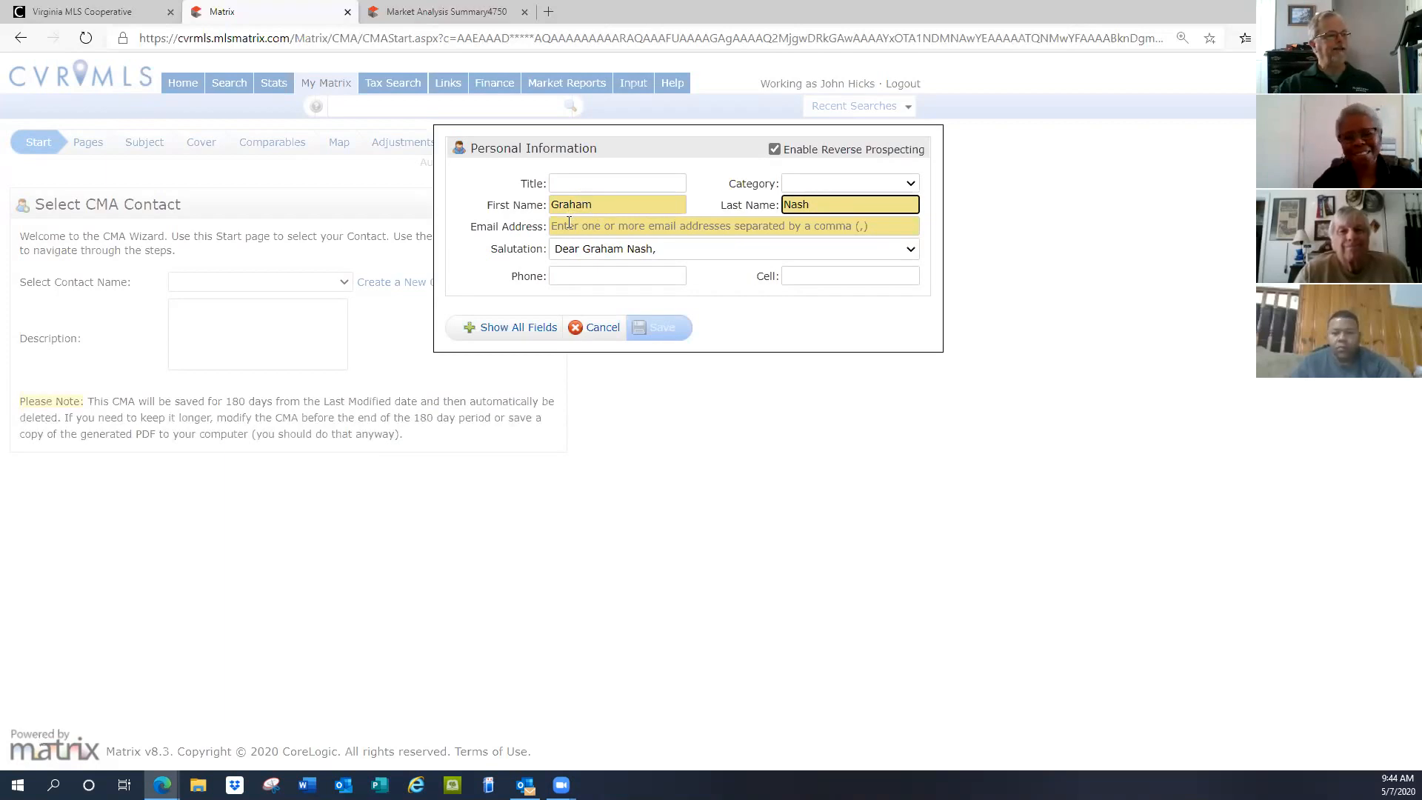
left_click(568, 222)
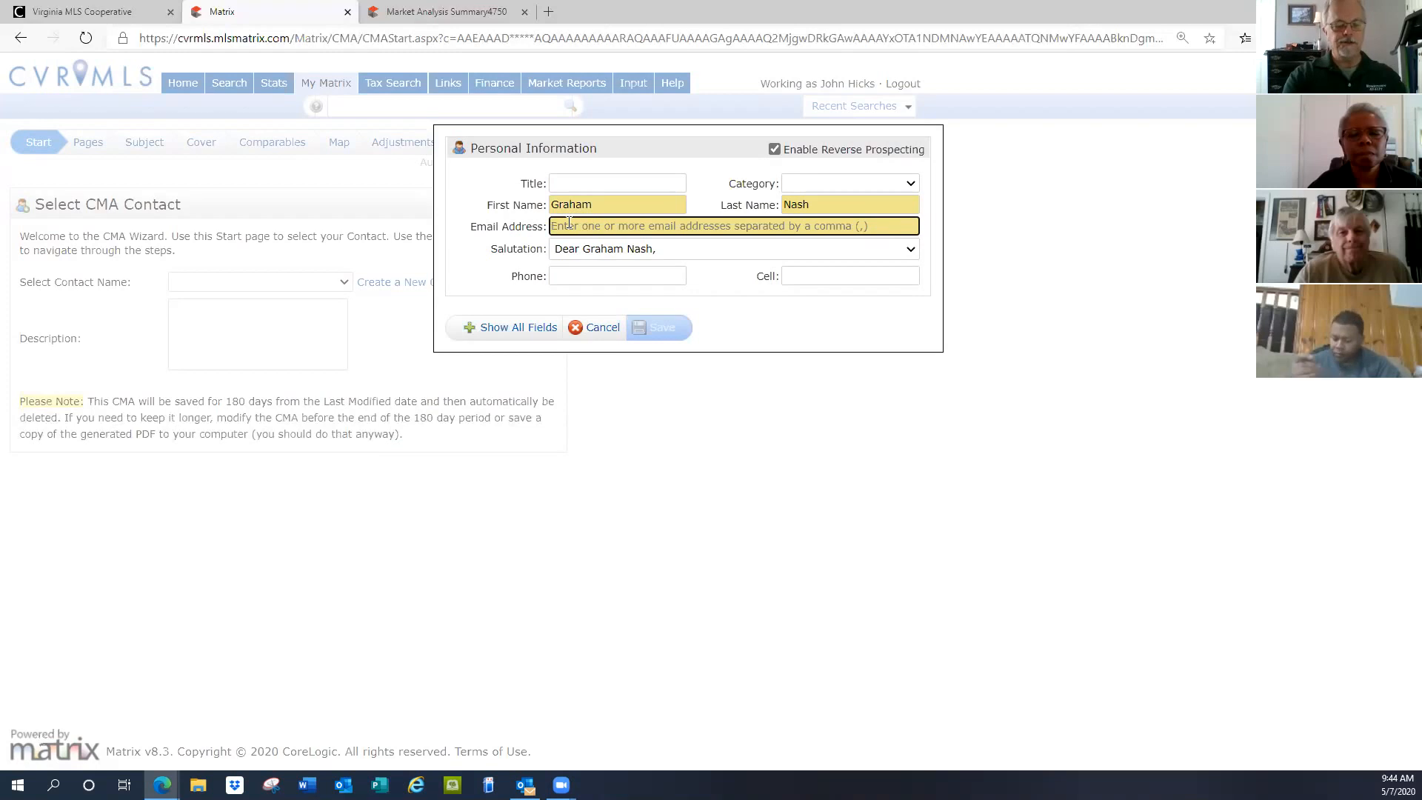
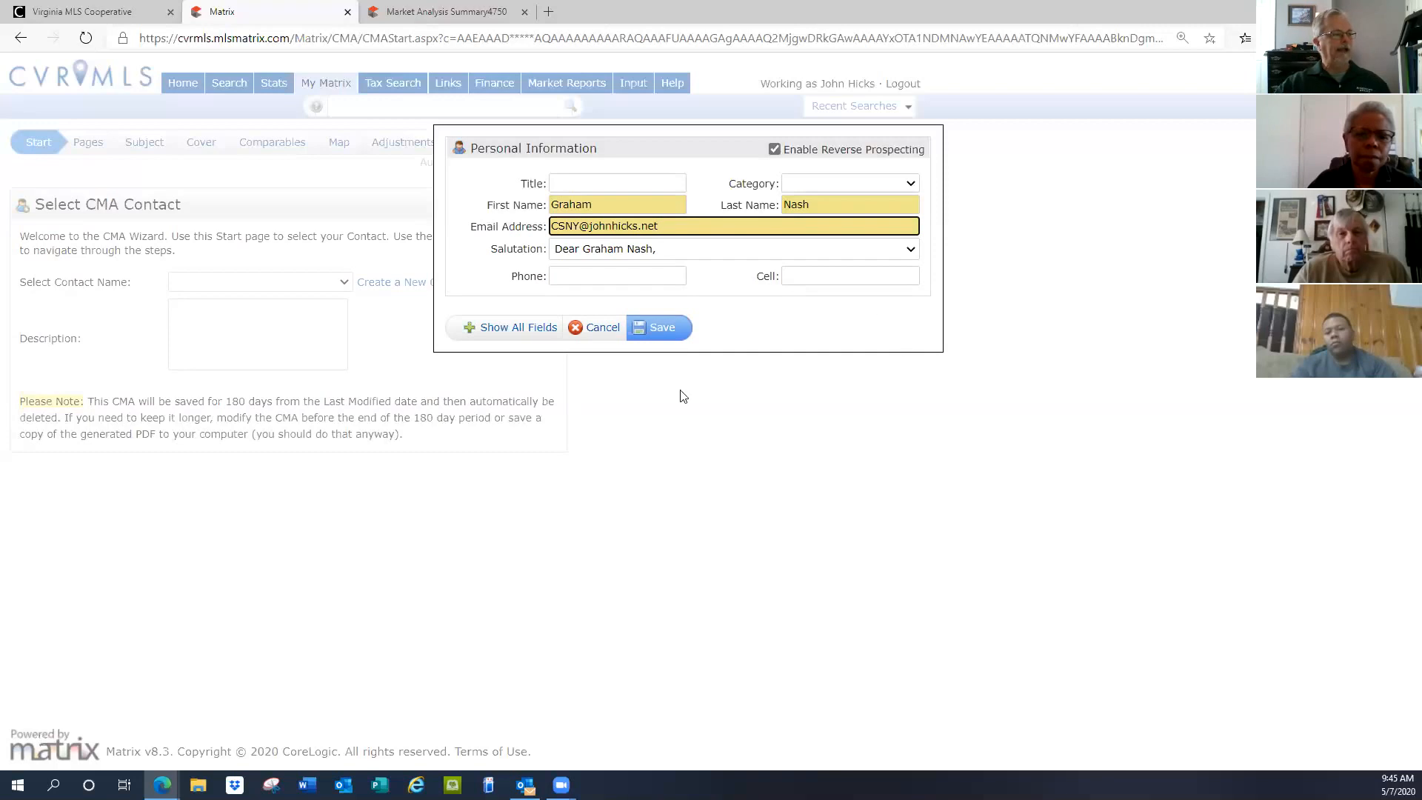
Review all fields of the contact form, then return to the basic fields
left_click(537, 328)
scroll(657, 410, "down", 3)
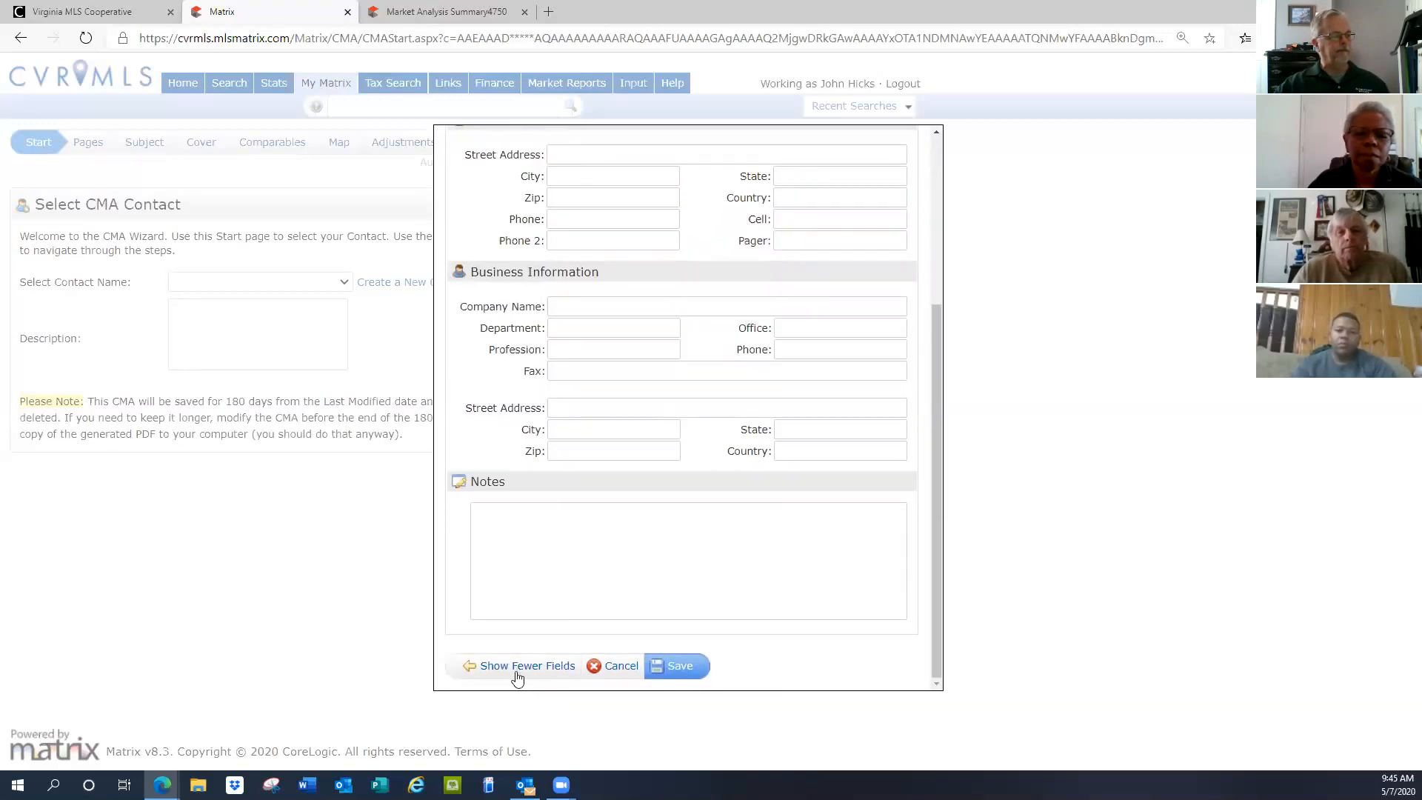
left_click(522, 666)
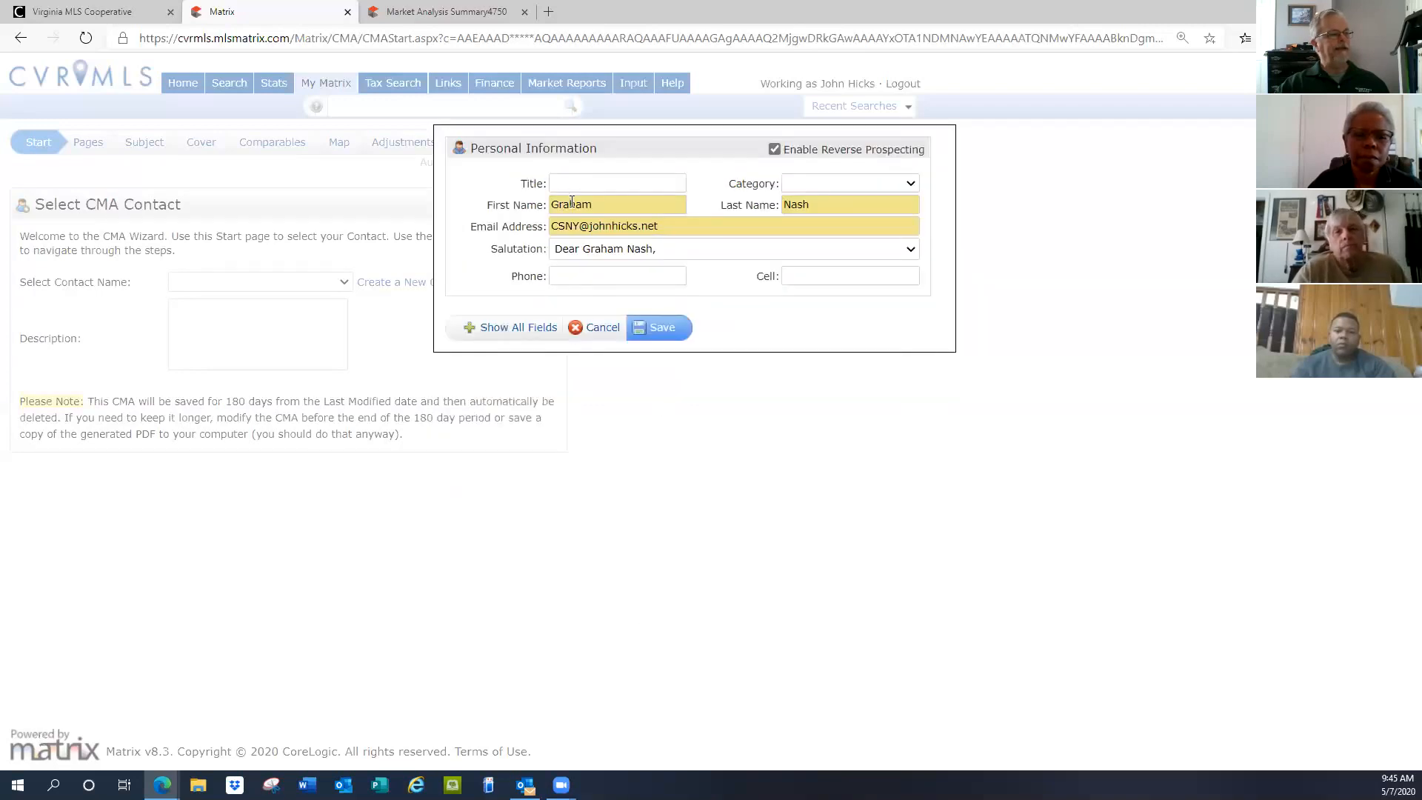
Save the new contact so it is selected as the CMA contact
left_click(661, 328)
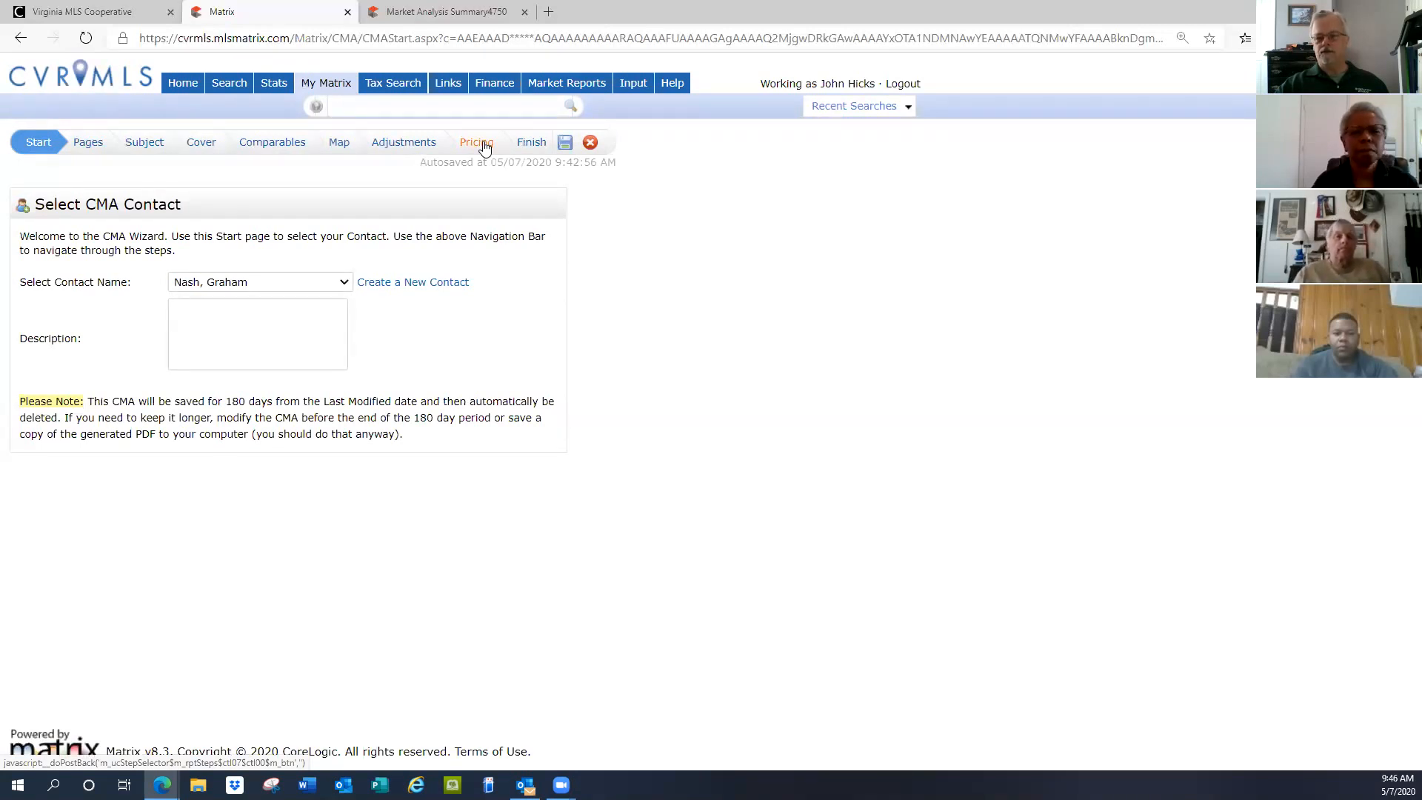
Go to the Pages step showing the 21 selected report pages
left_click(88, 144)
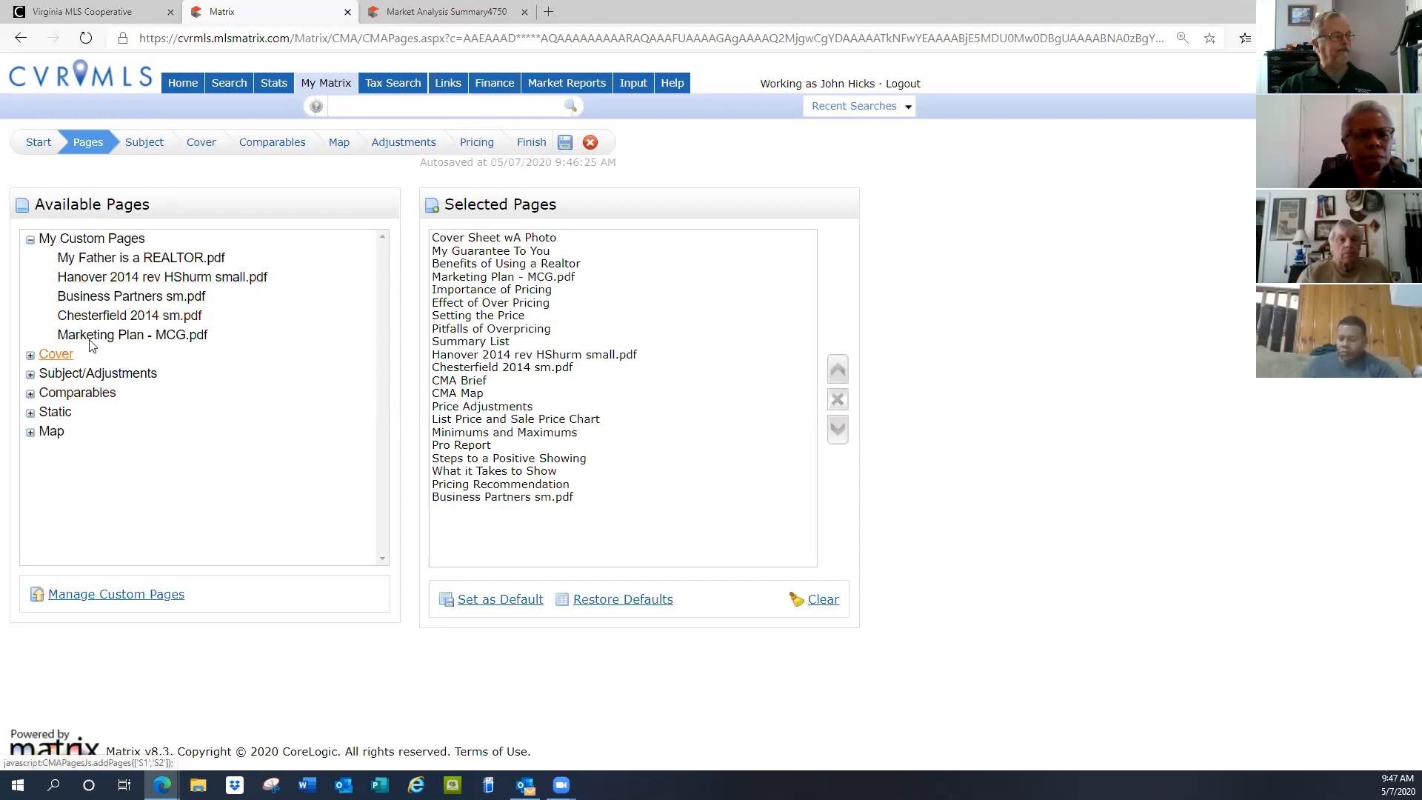
Select Business Partners sm.pdf in Selected Pages, then advance to the Subject step
left_click(108, 298)
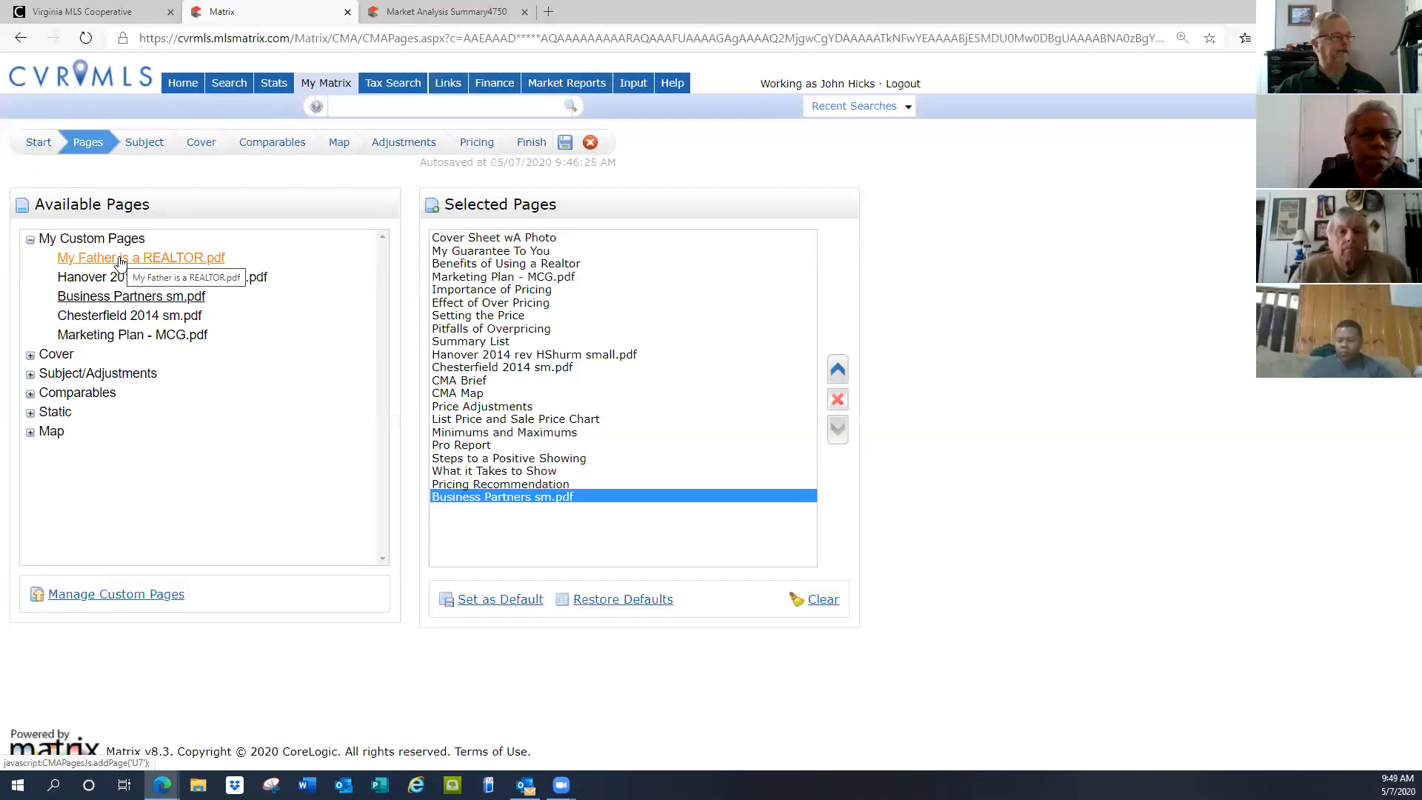
left_click(143, 144)
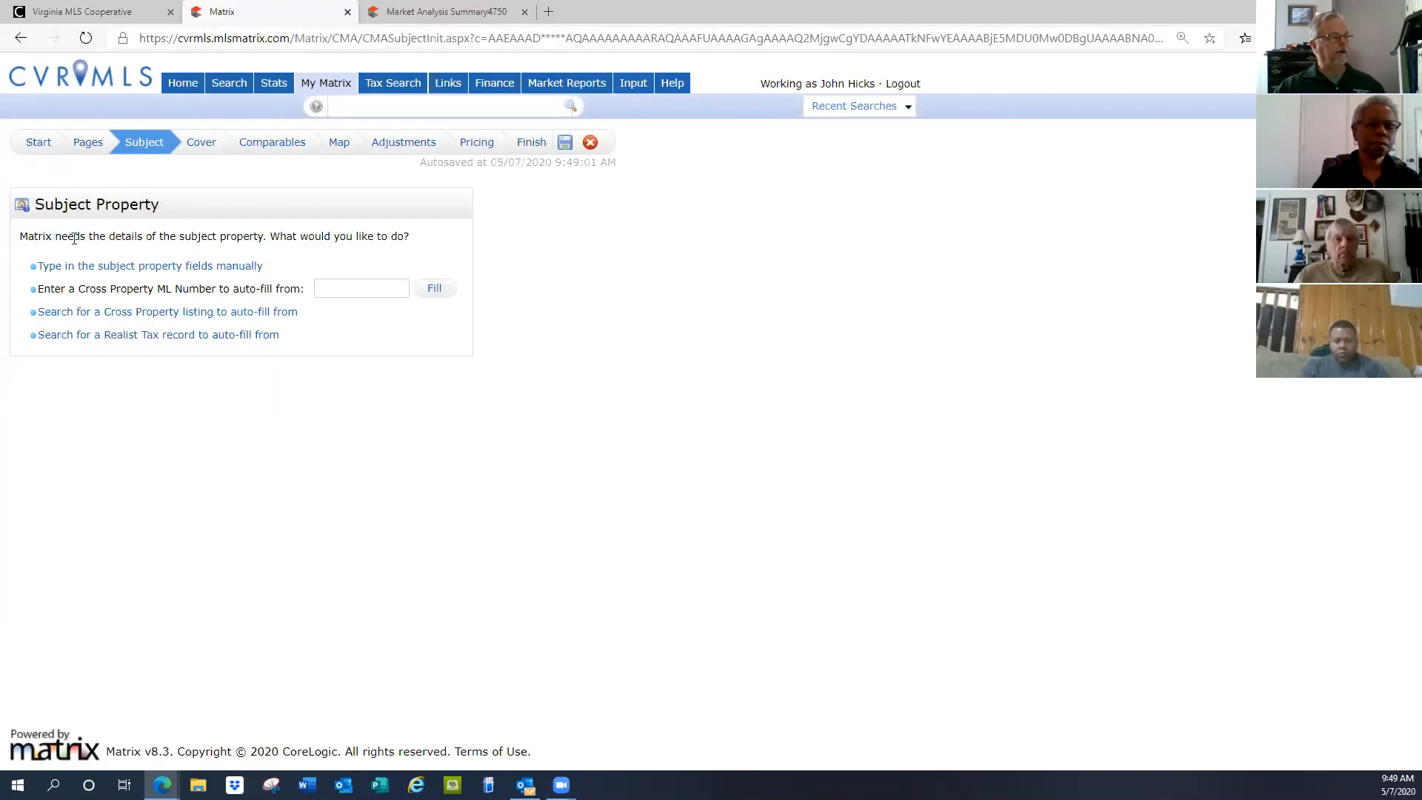
Choose manual entry to open the blank Subject Details form
left_click(179, 274)
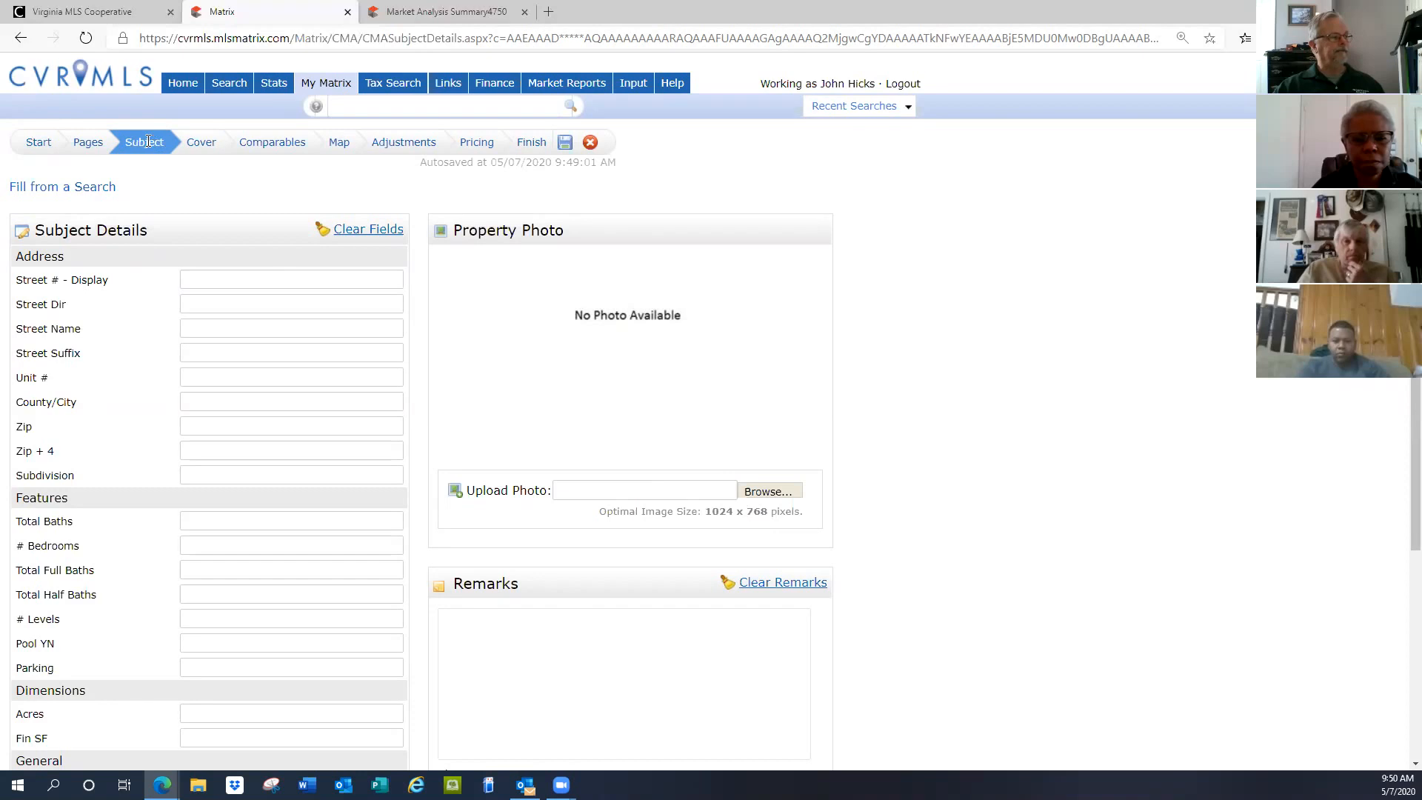
Use 'Fill from a Search' to return to the Subject Property options
left_click(53, 189)
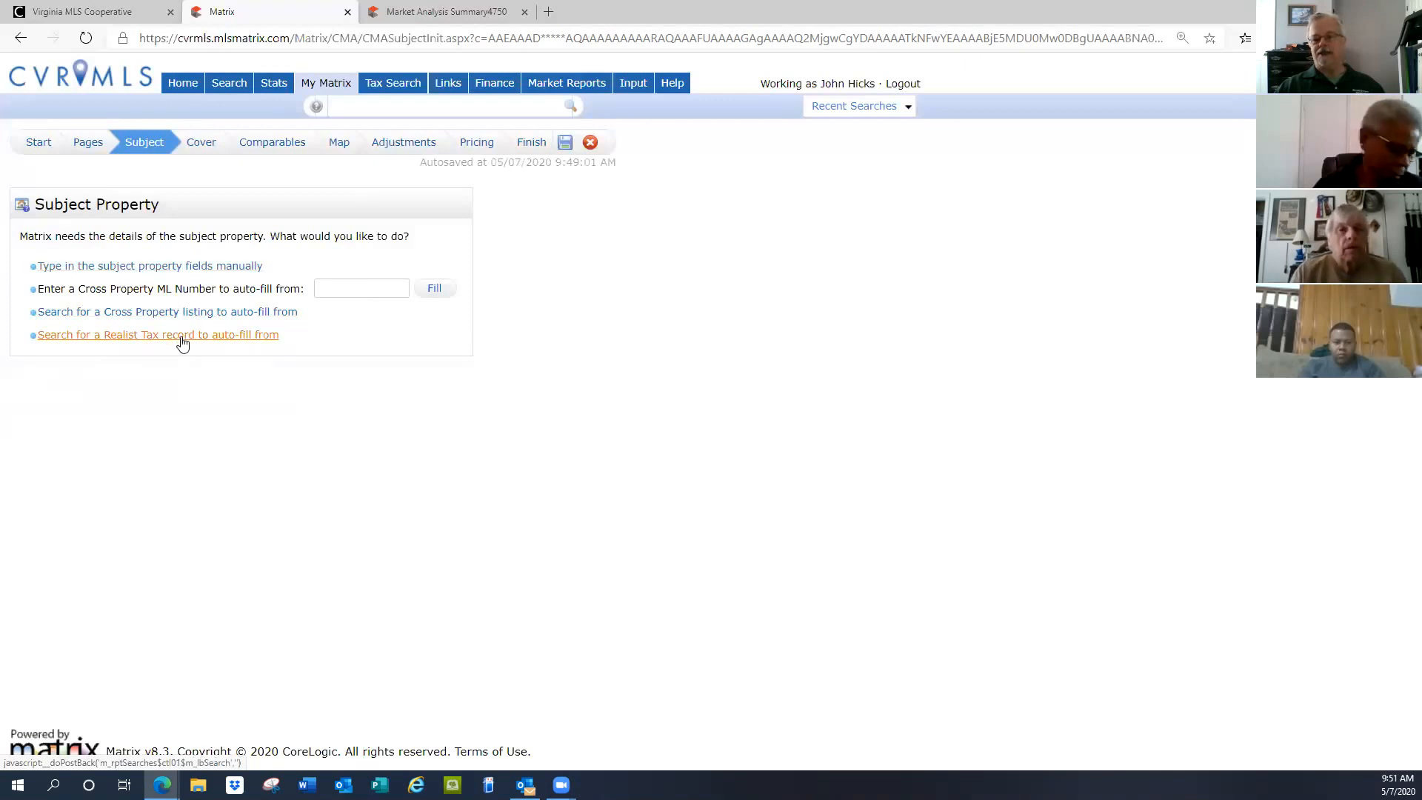
Open the manual subject form and enter the street number, street name and suffix AVe
left_click(162, 267)
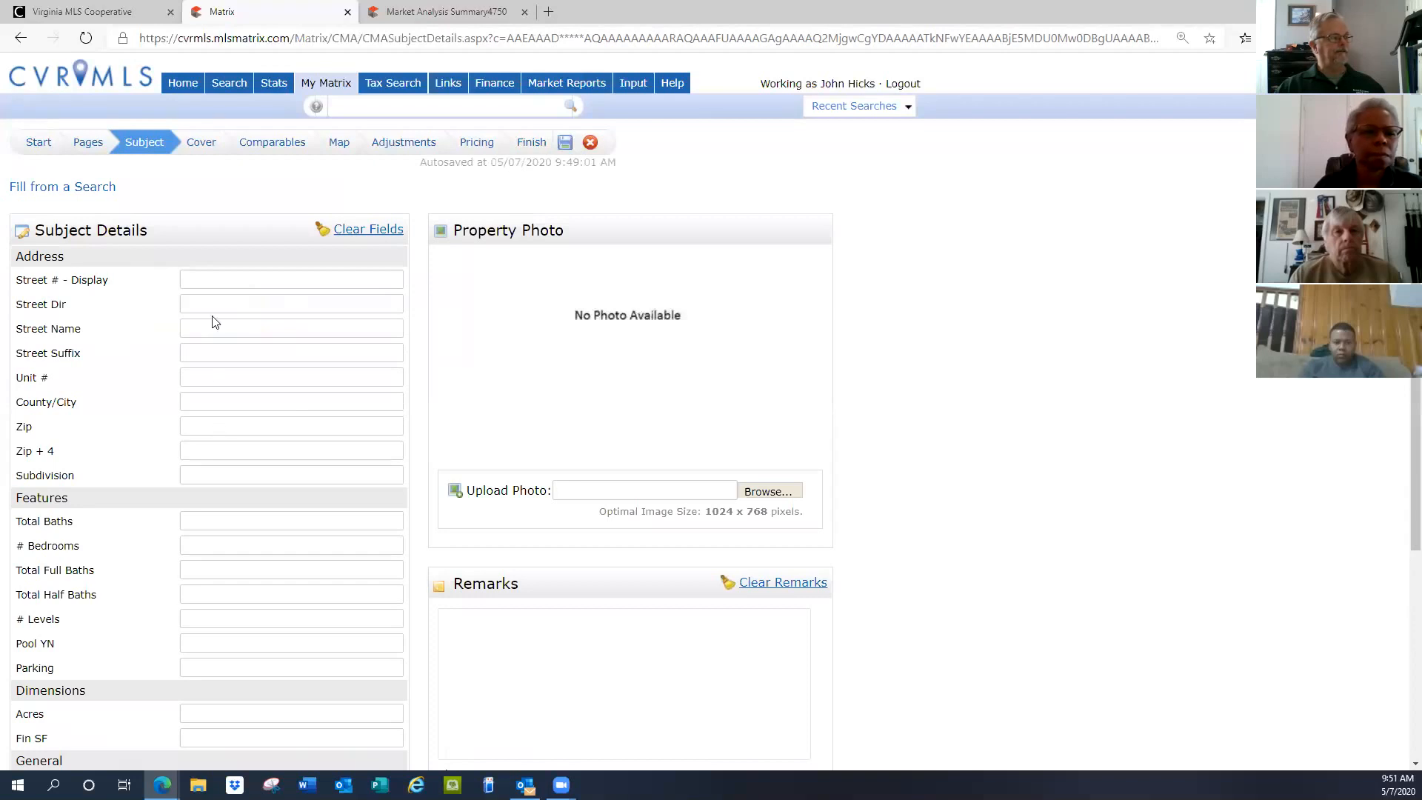
left_click(210, 277)
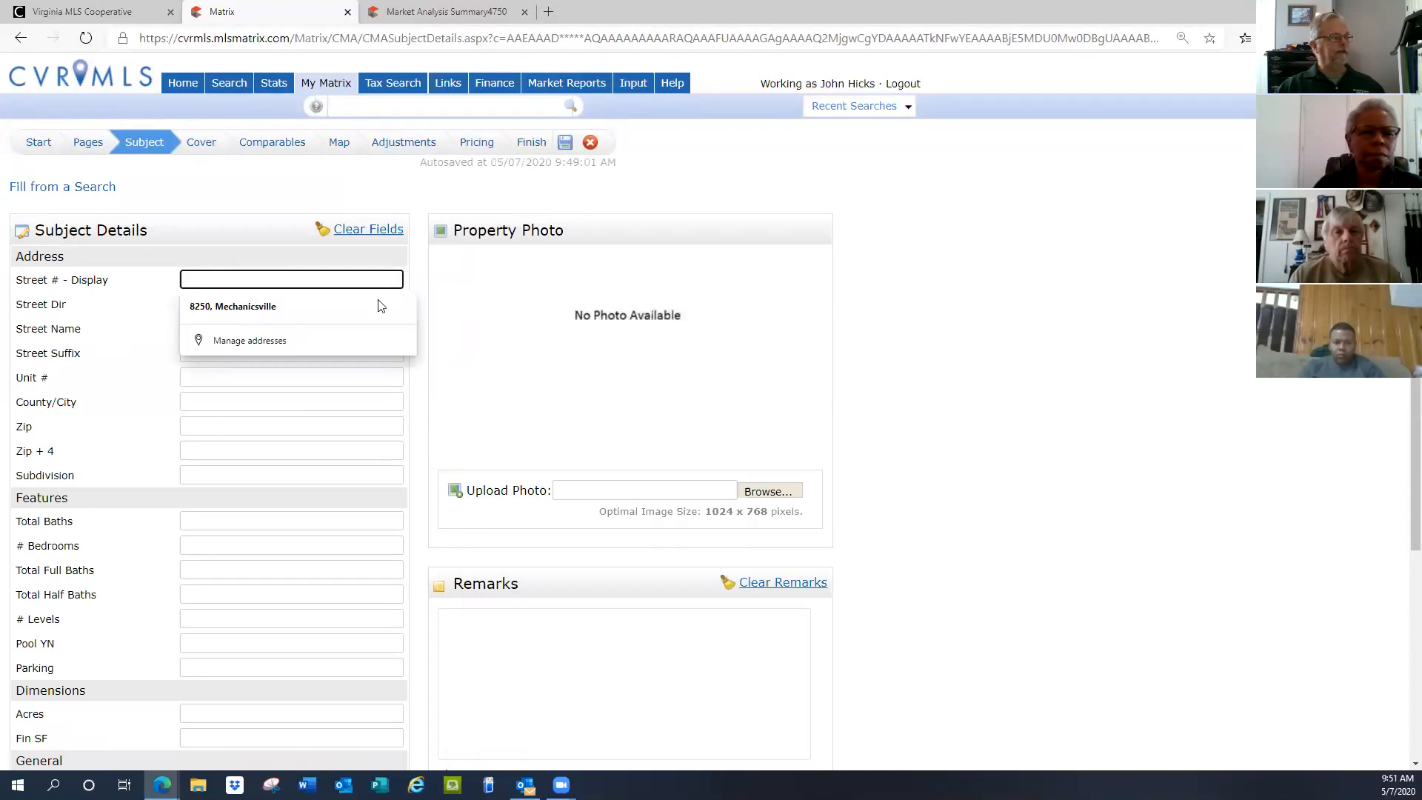
type("1600")
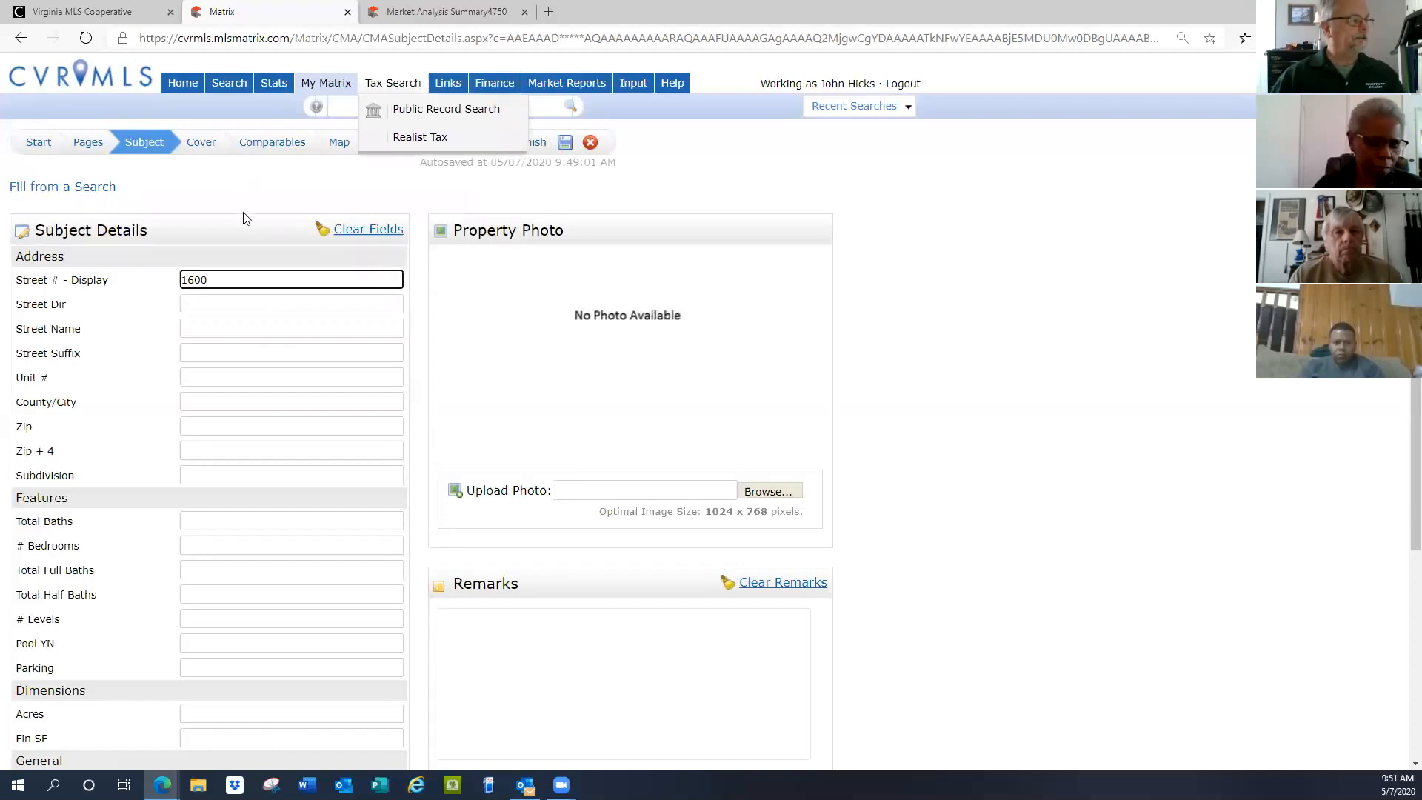
left_click(209, 330)
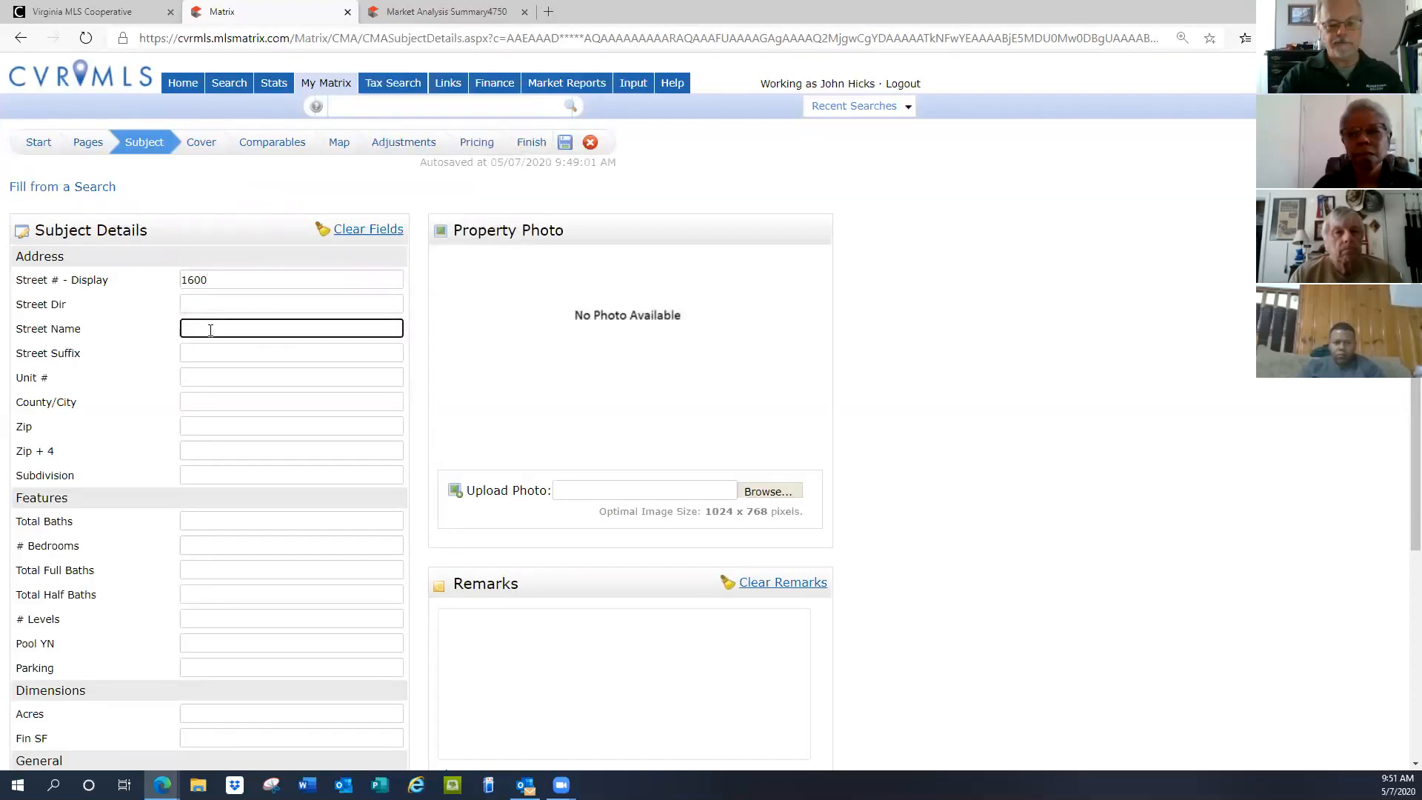
type("Penns")
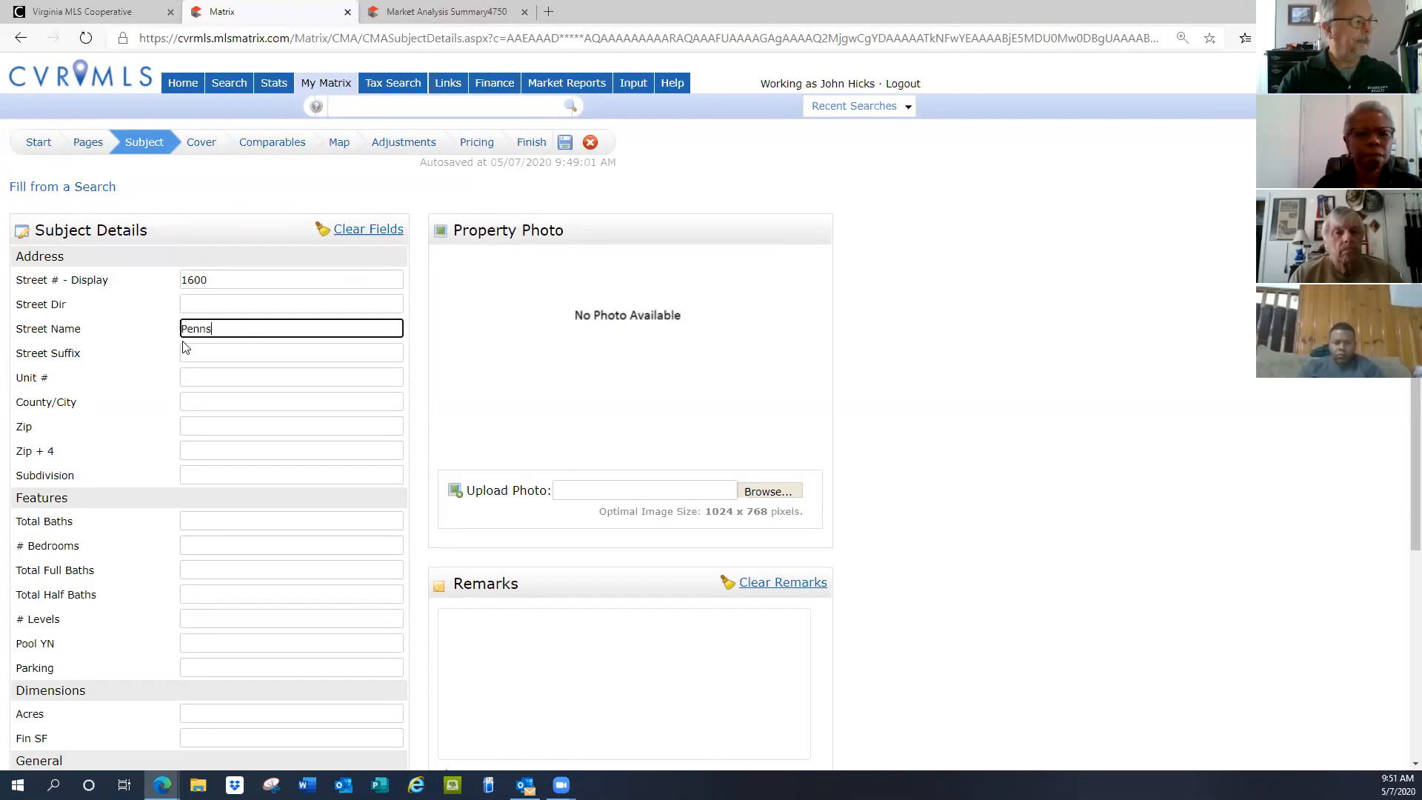
type("ylvania")
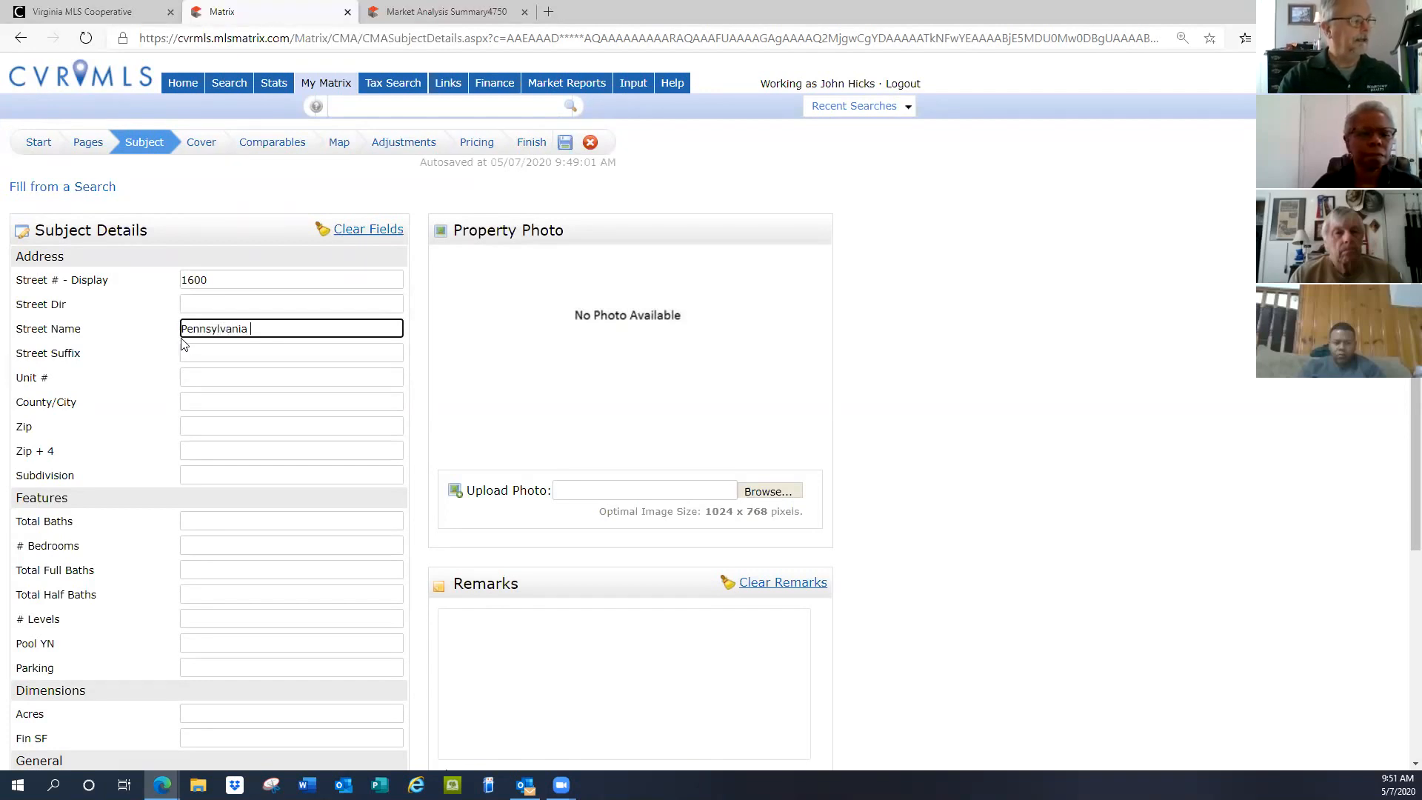
type(" Av")
key("BackSpace")
key("BackSpace")
key("BackSpace")
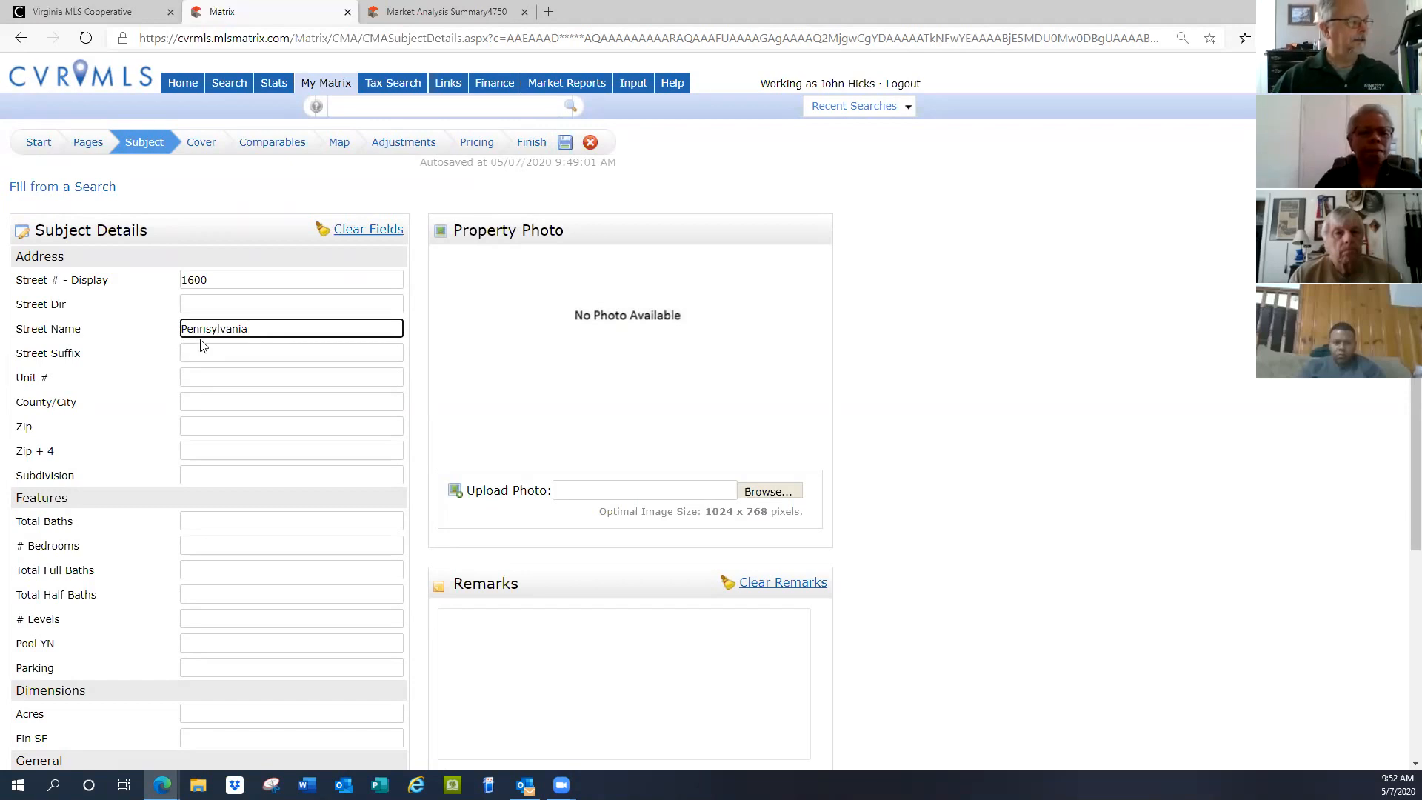
left_click(200, 354)
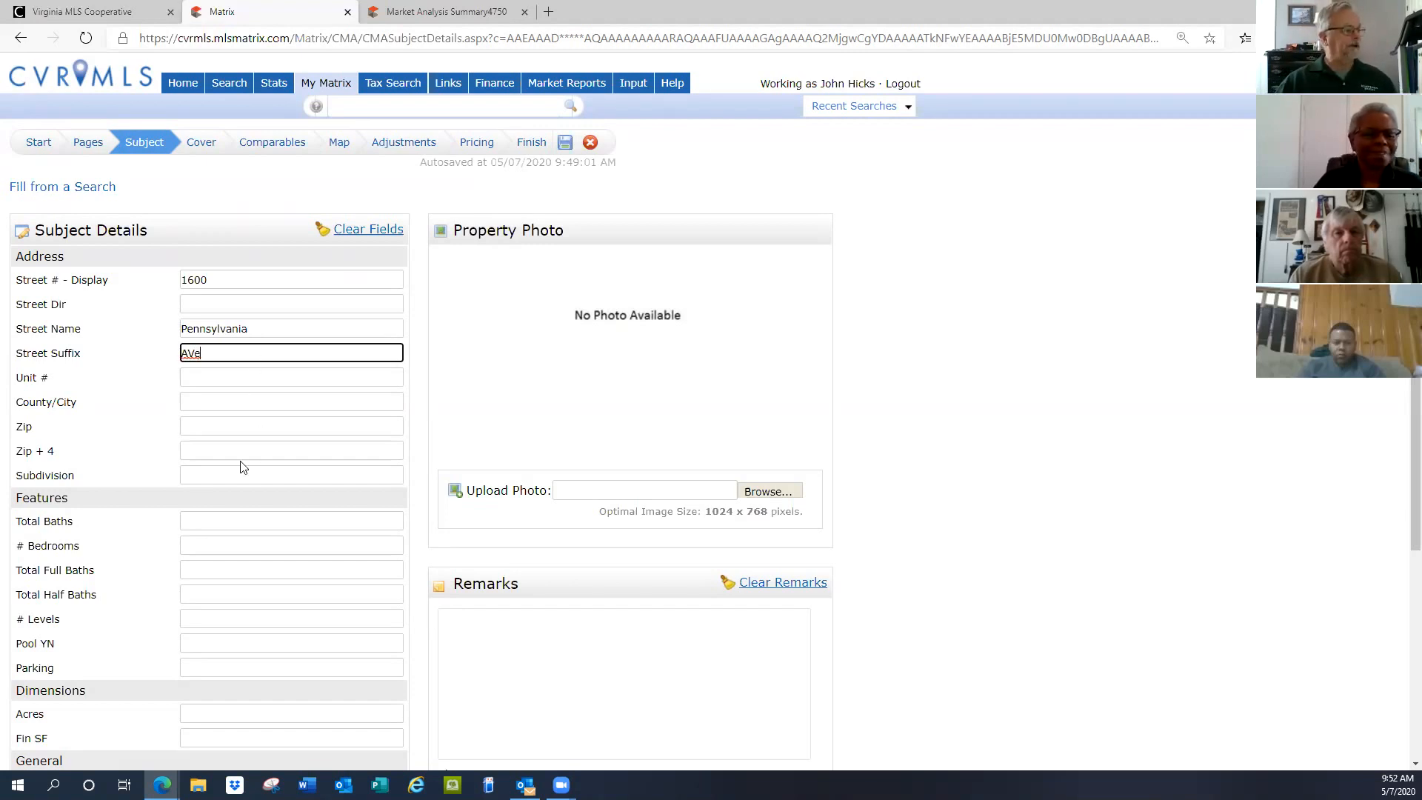
Record 2 total baths, 4 bedrooms and 2000 finished square feet for the subject
scroll(191, 511, "down", 2)
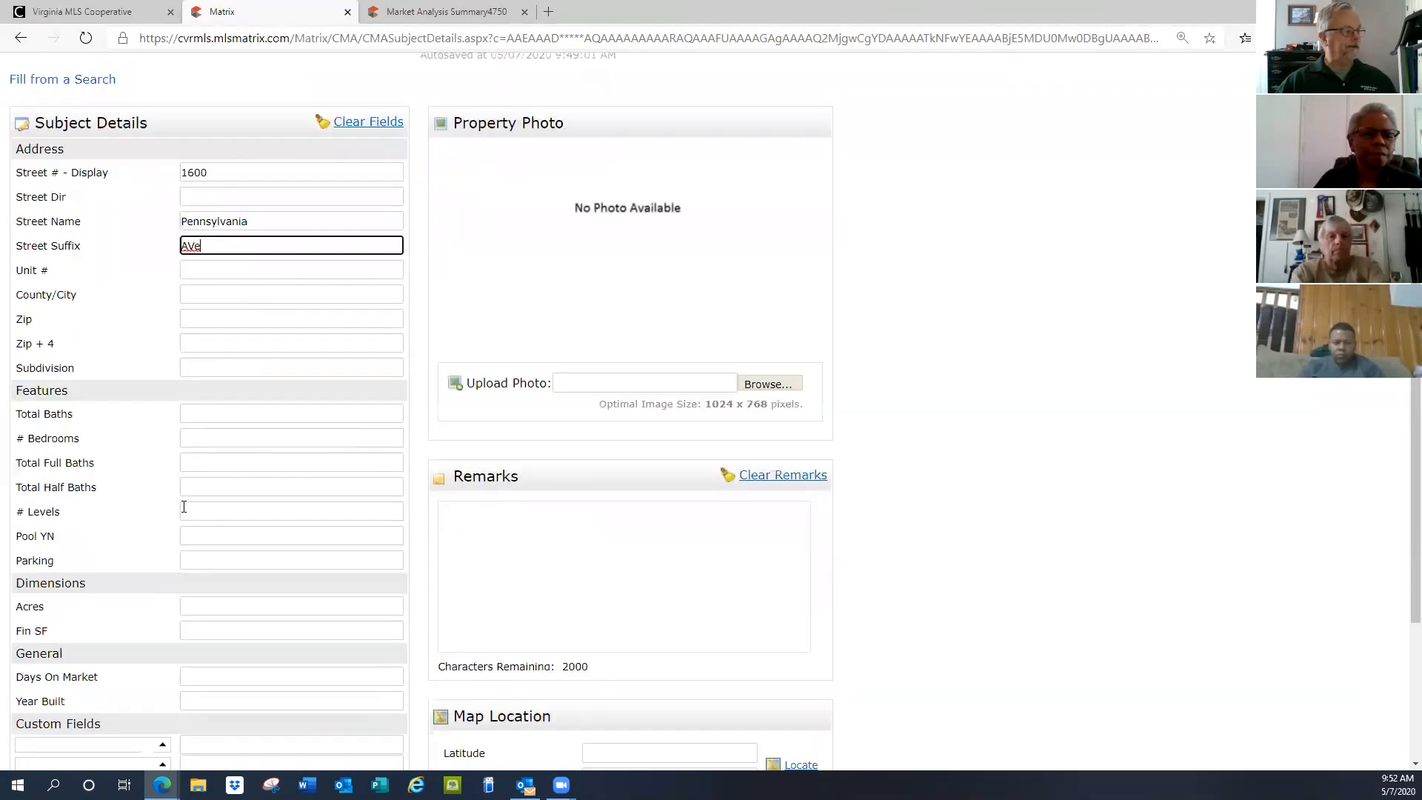
left_click(292, 416)
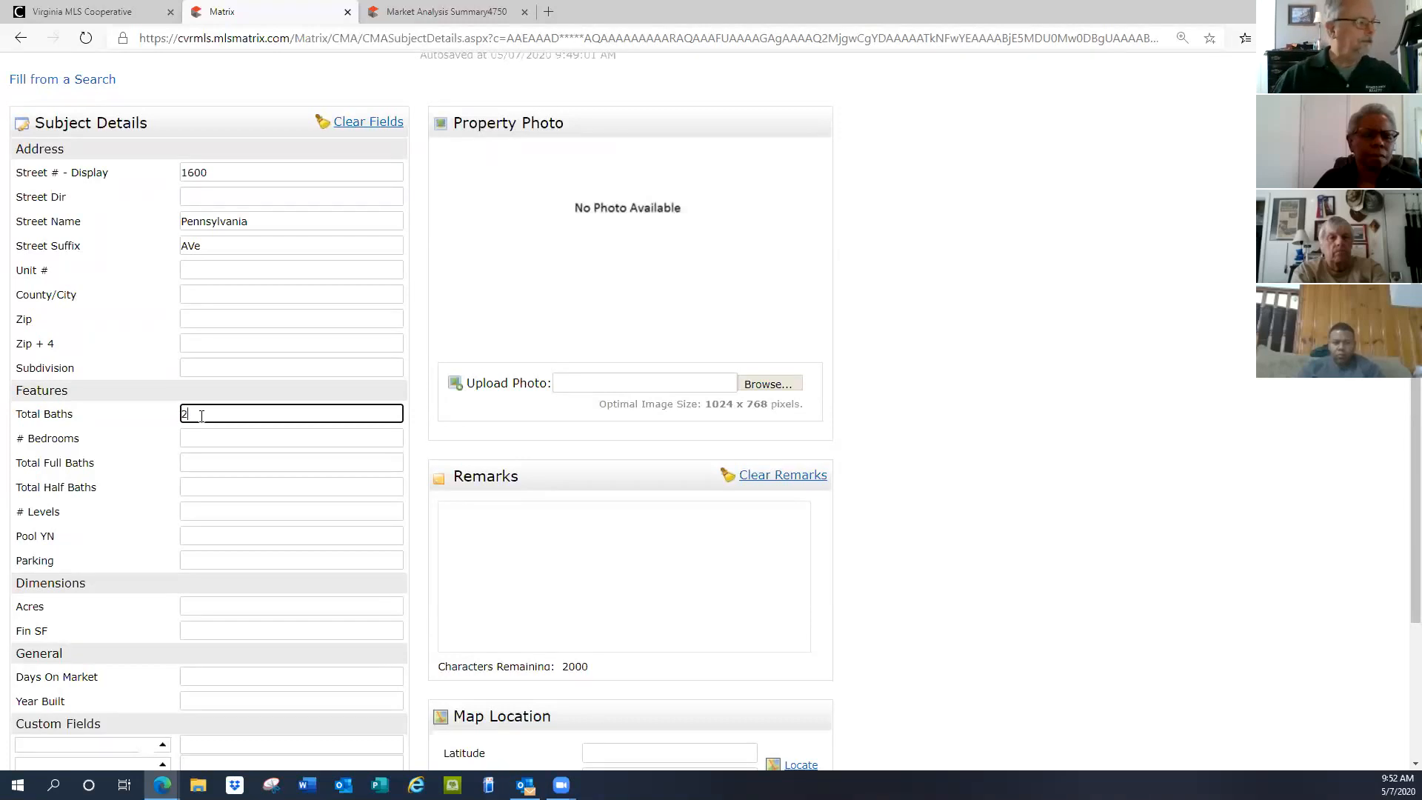
left_click(194, 438)
type("4")
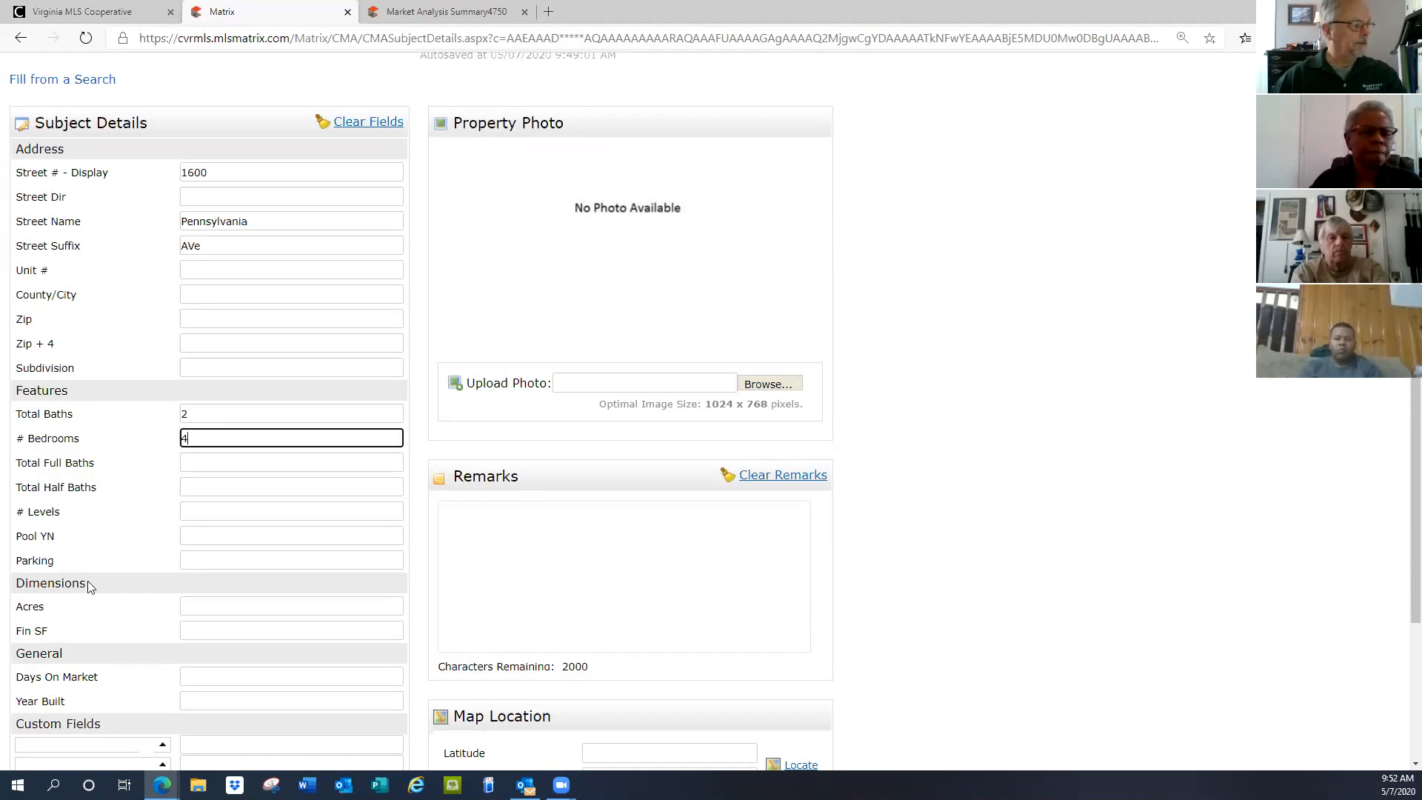
left_click(216, 630)
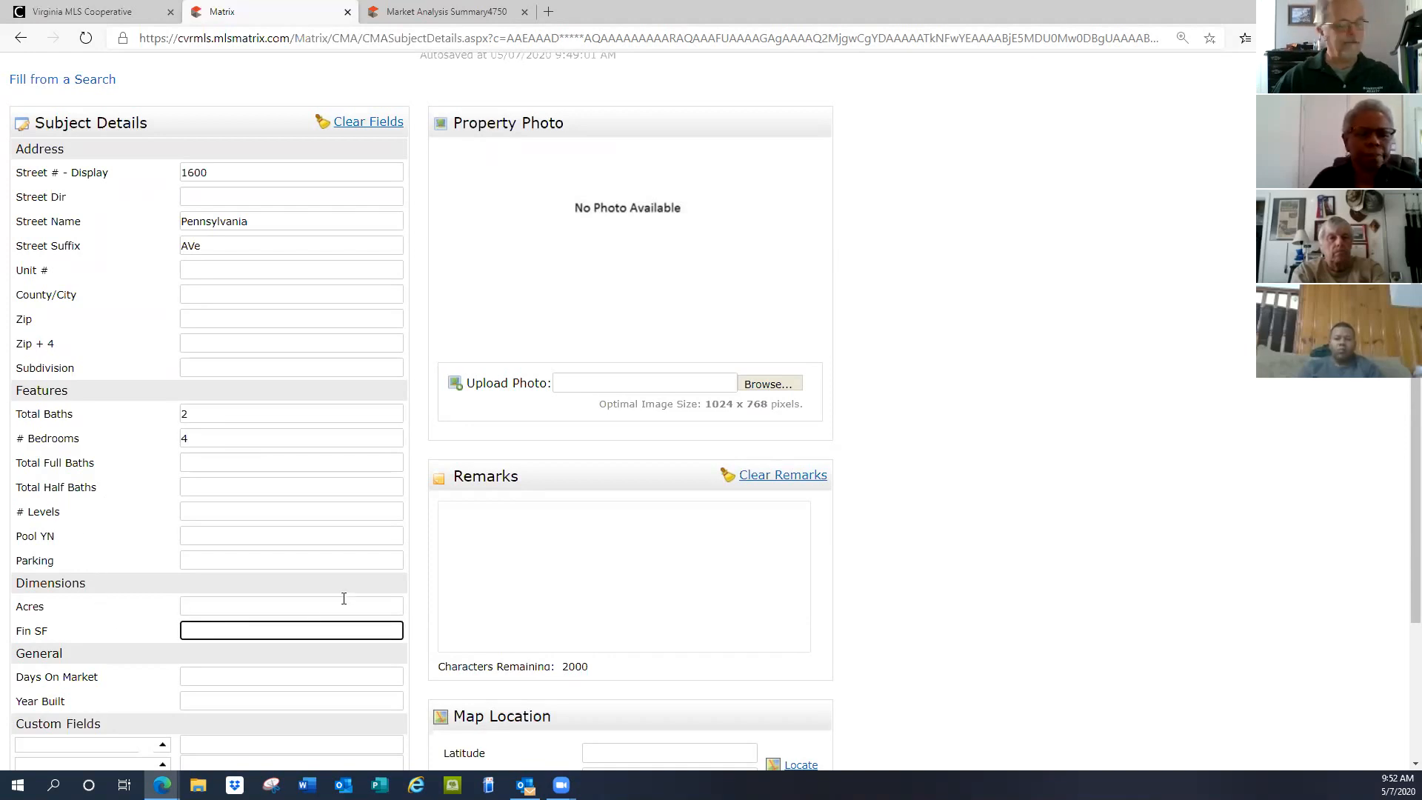
type("2000")
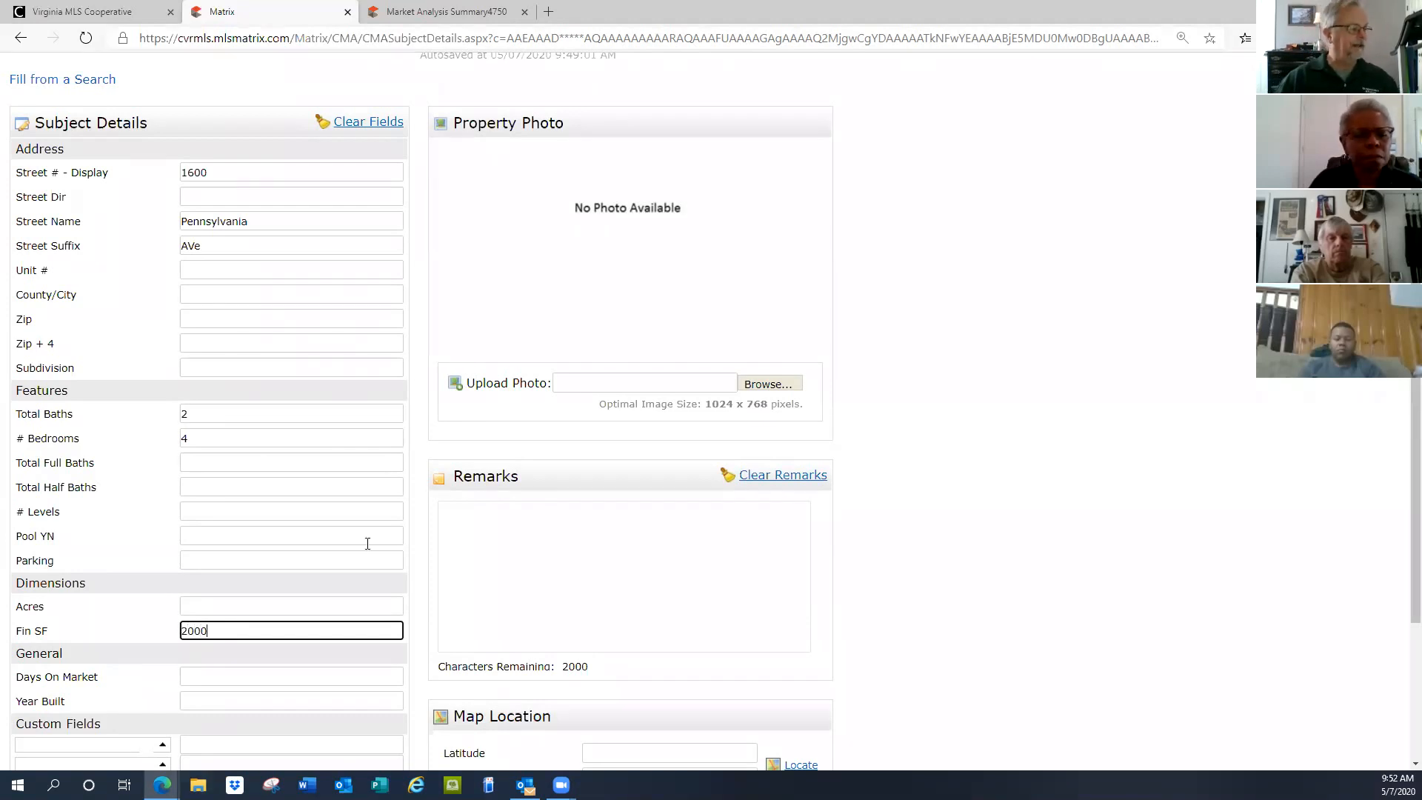
scroll(368, 544, "down", 3)
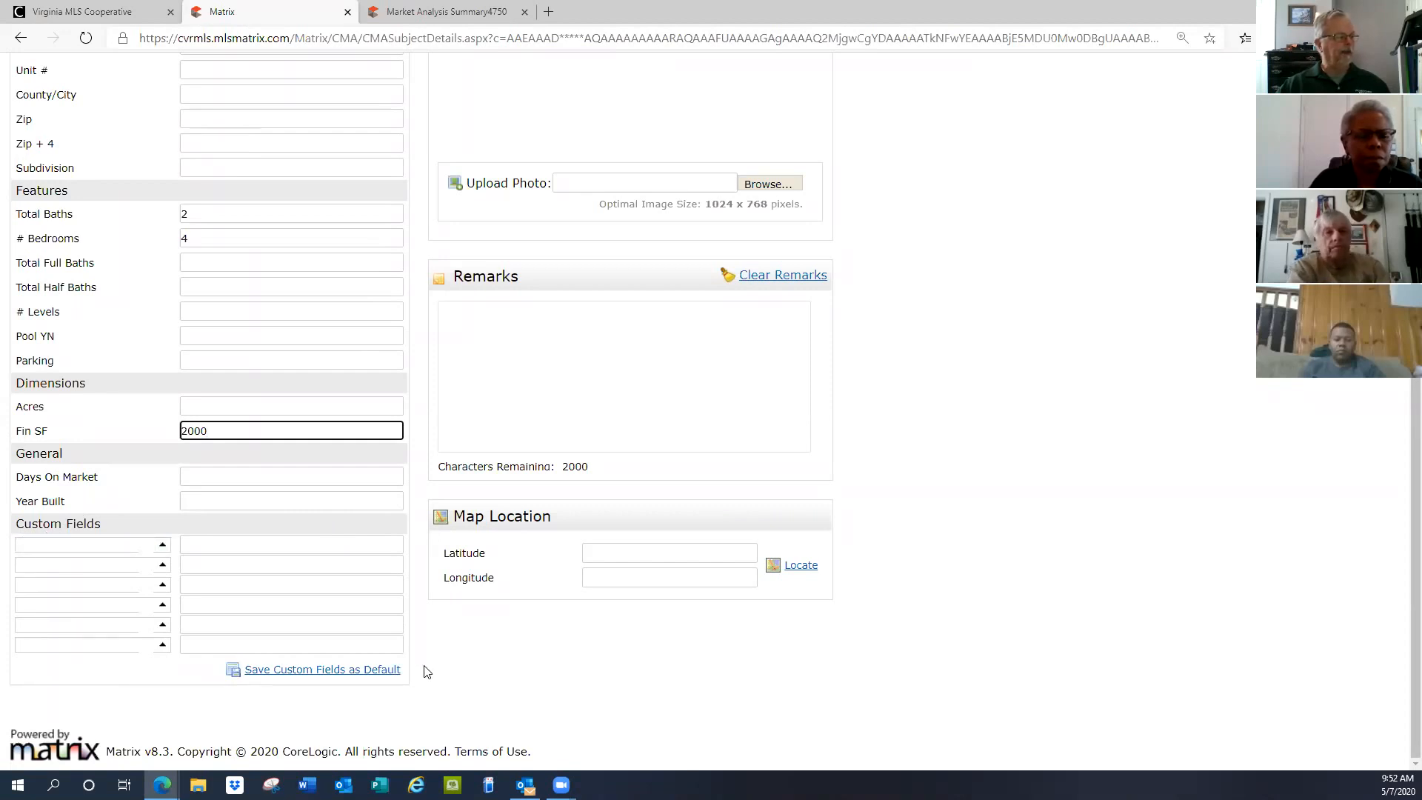
Label the first custom field 'Street Locan' in the Edit Custom Field dialog
left_click(161, 548)
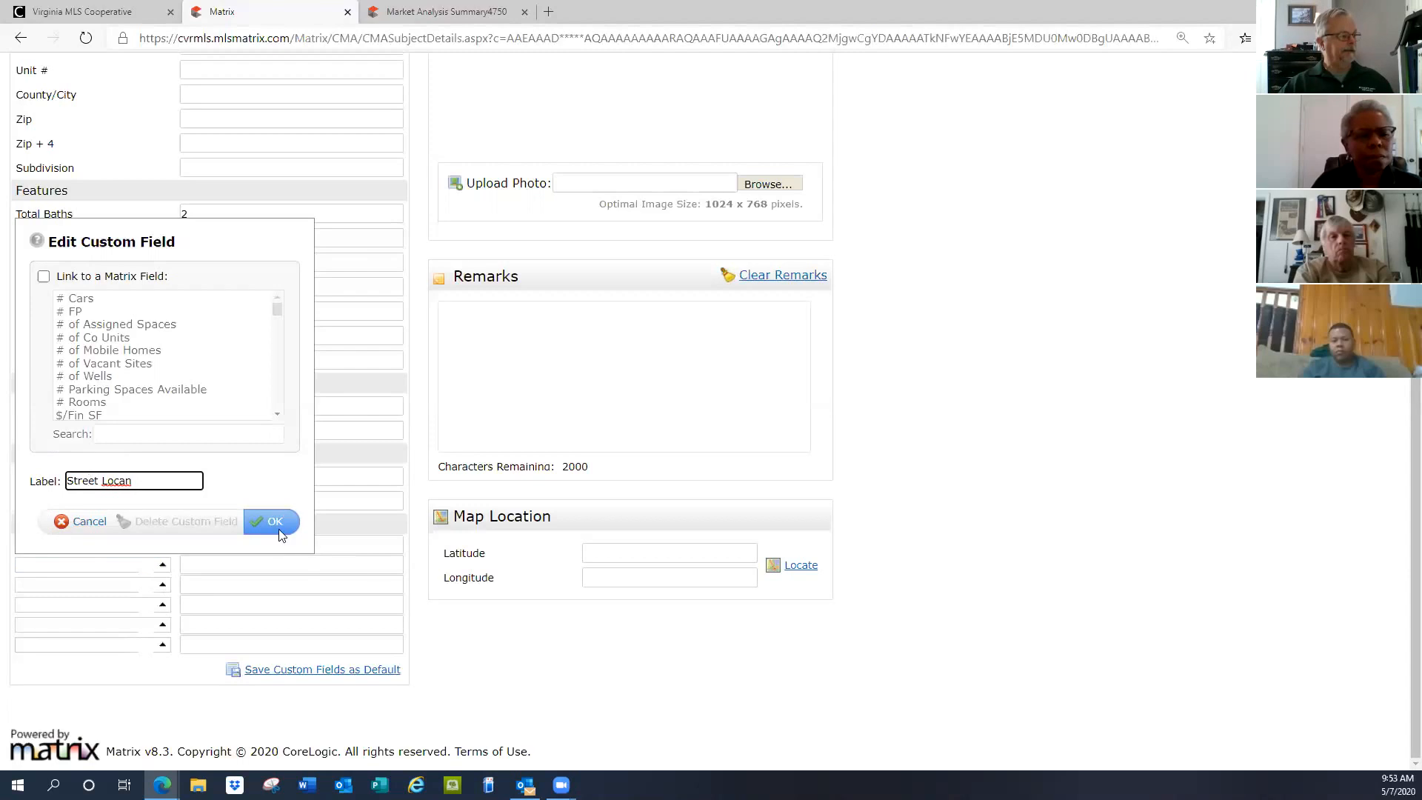
left_click(274, 522)
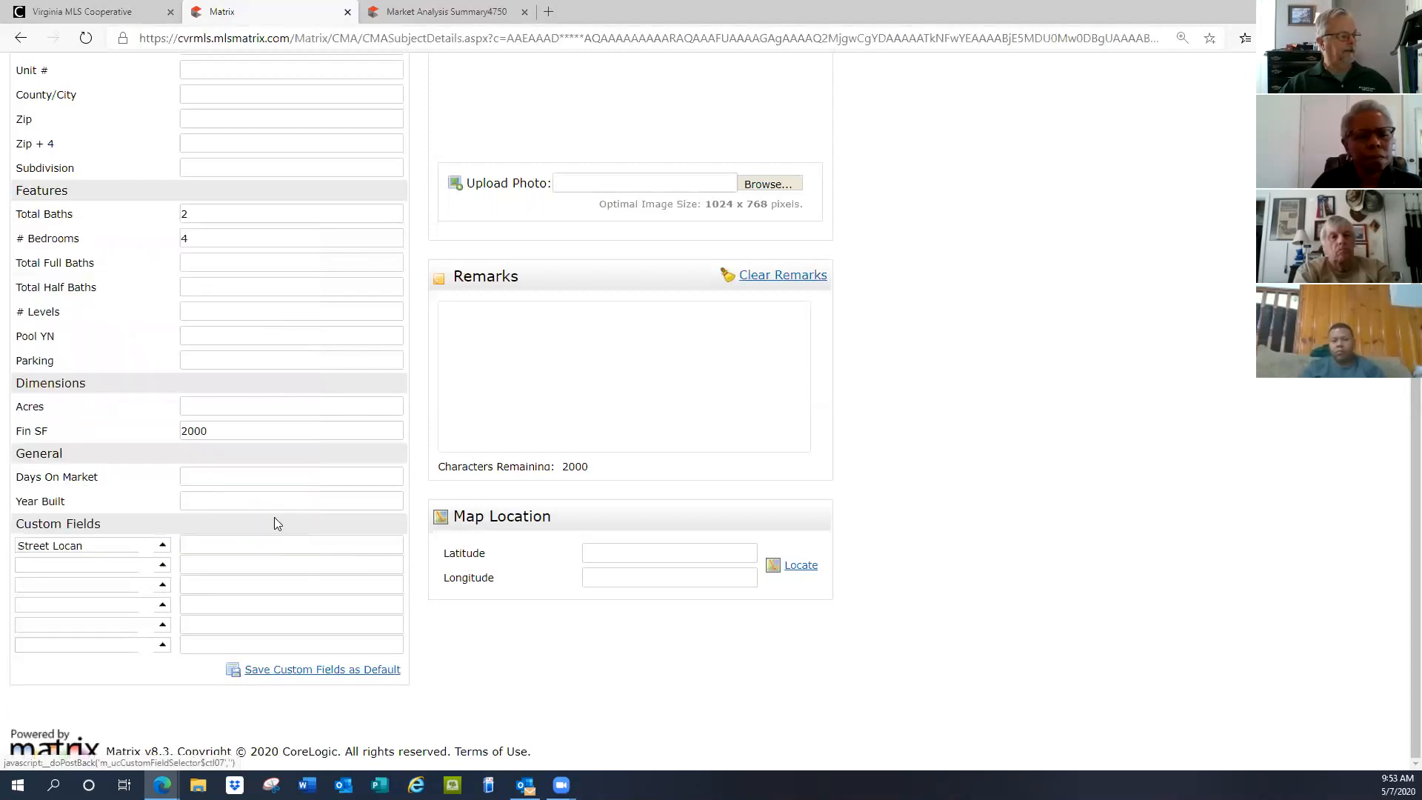
Rename the custom field label to 'Street Location' and enter Busy as its value
left_click(213, 544)
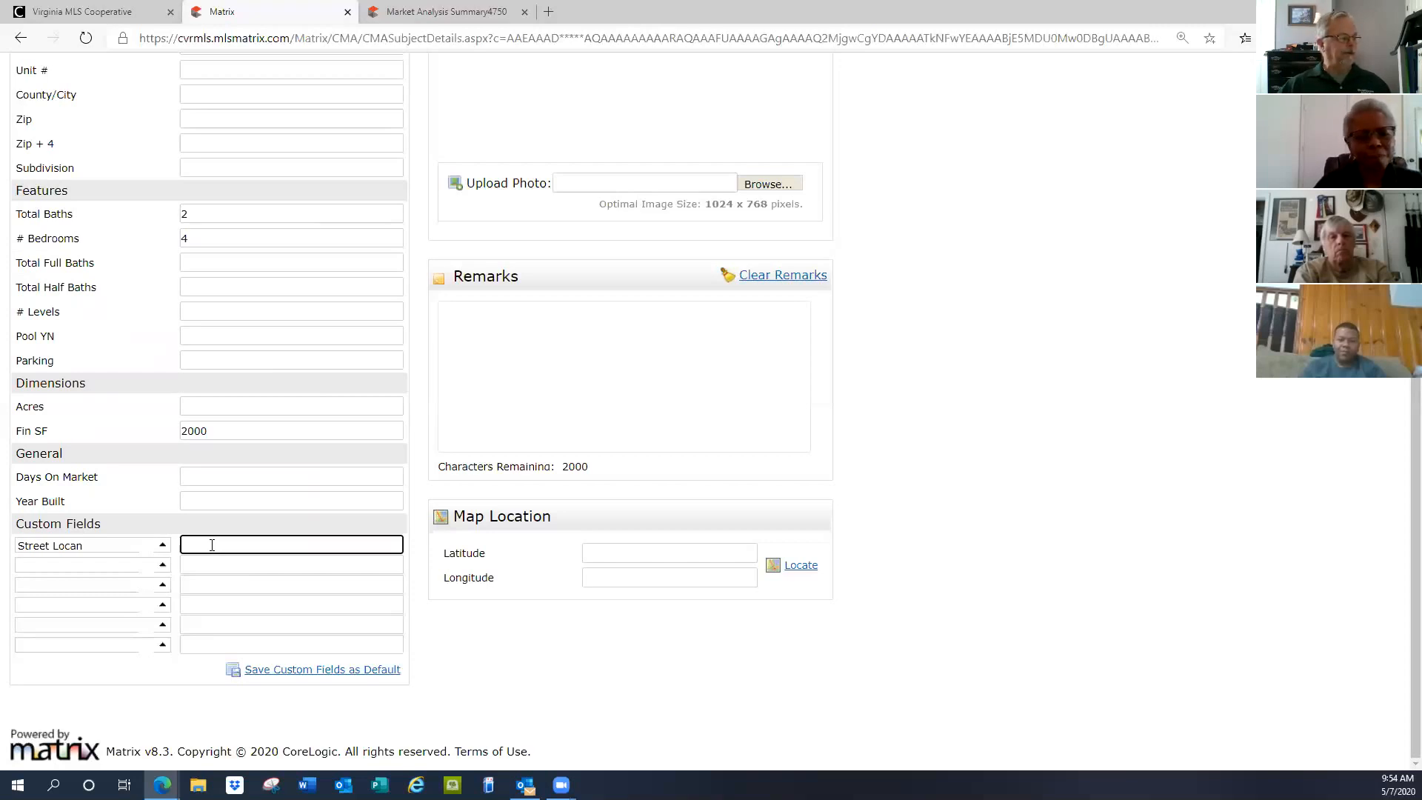
left_click(91, 546)
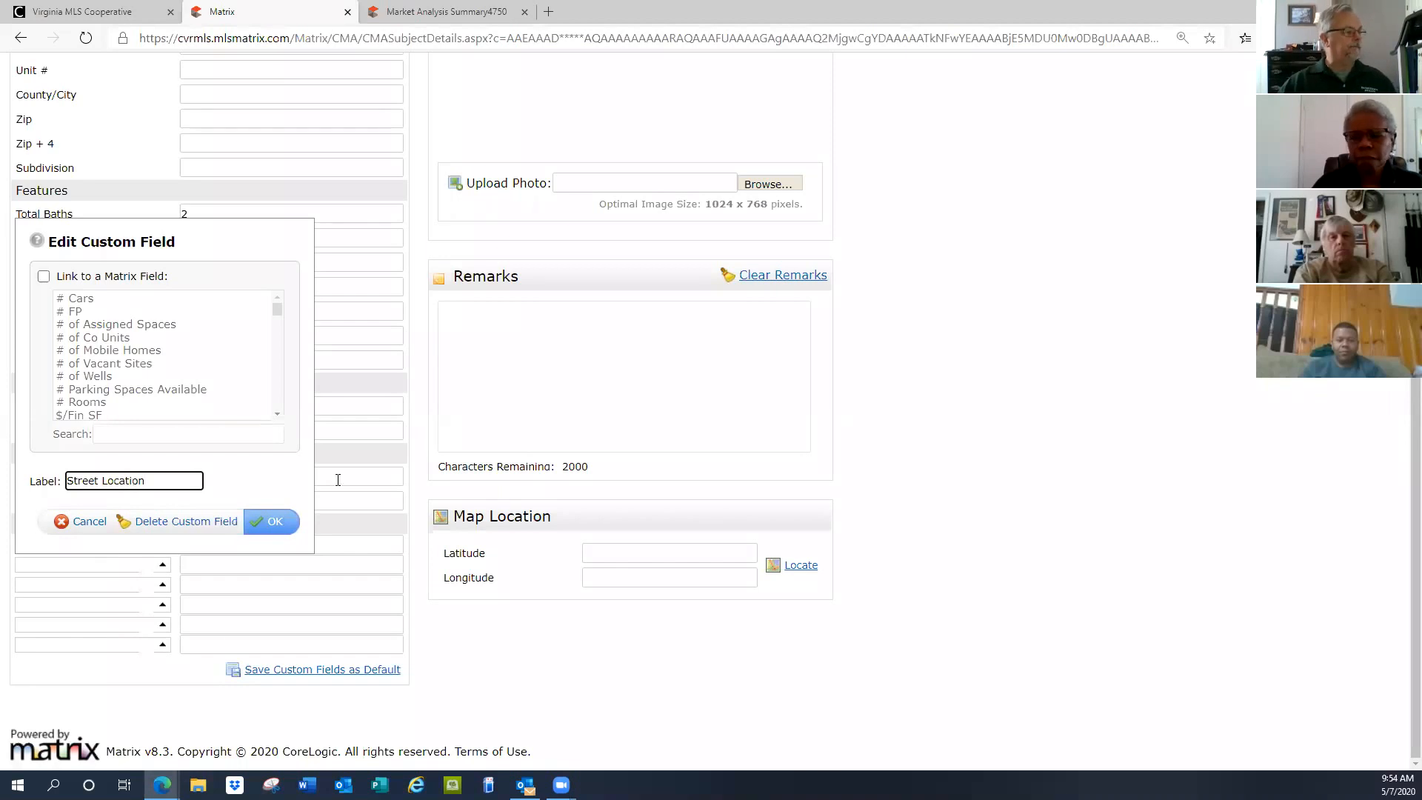
left_click(273, 522)
left_click(232, 544)
type("Busy")
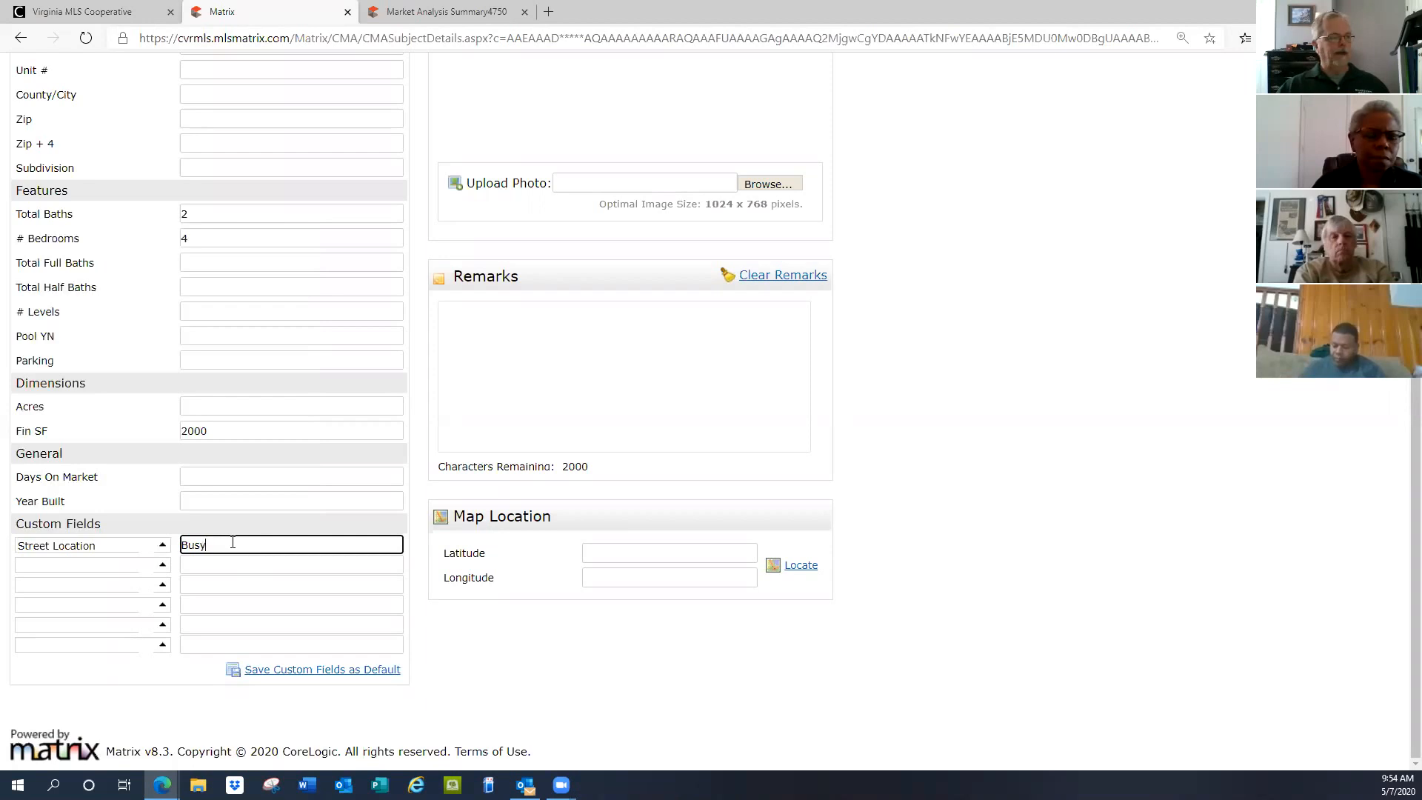
scroll(920, 311, "up", 3)
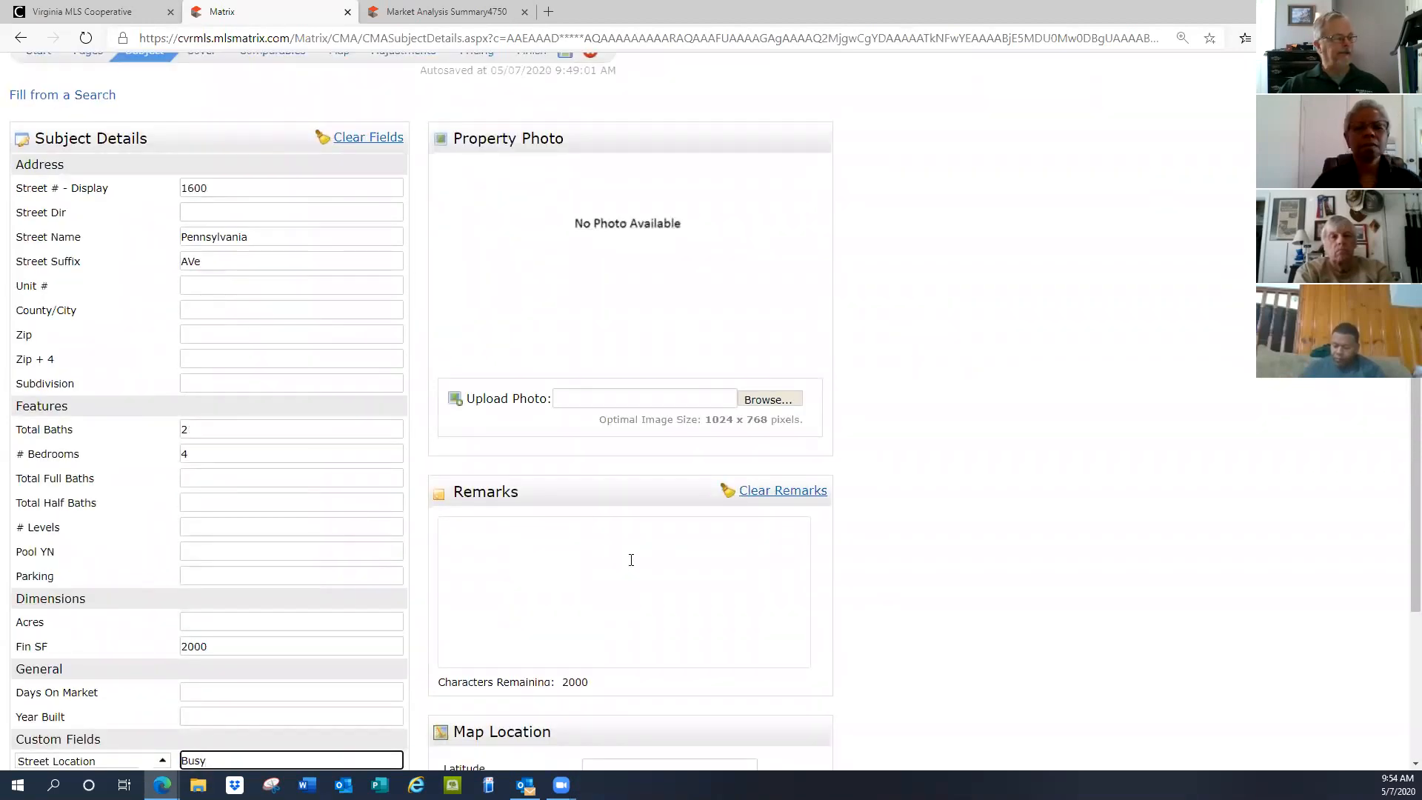
left_click(770, 401)
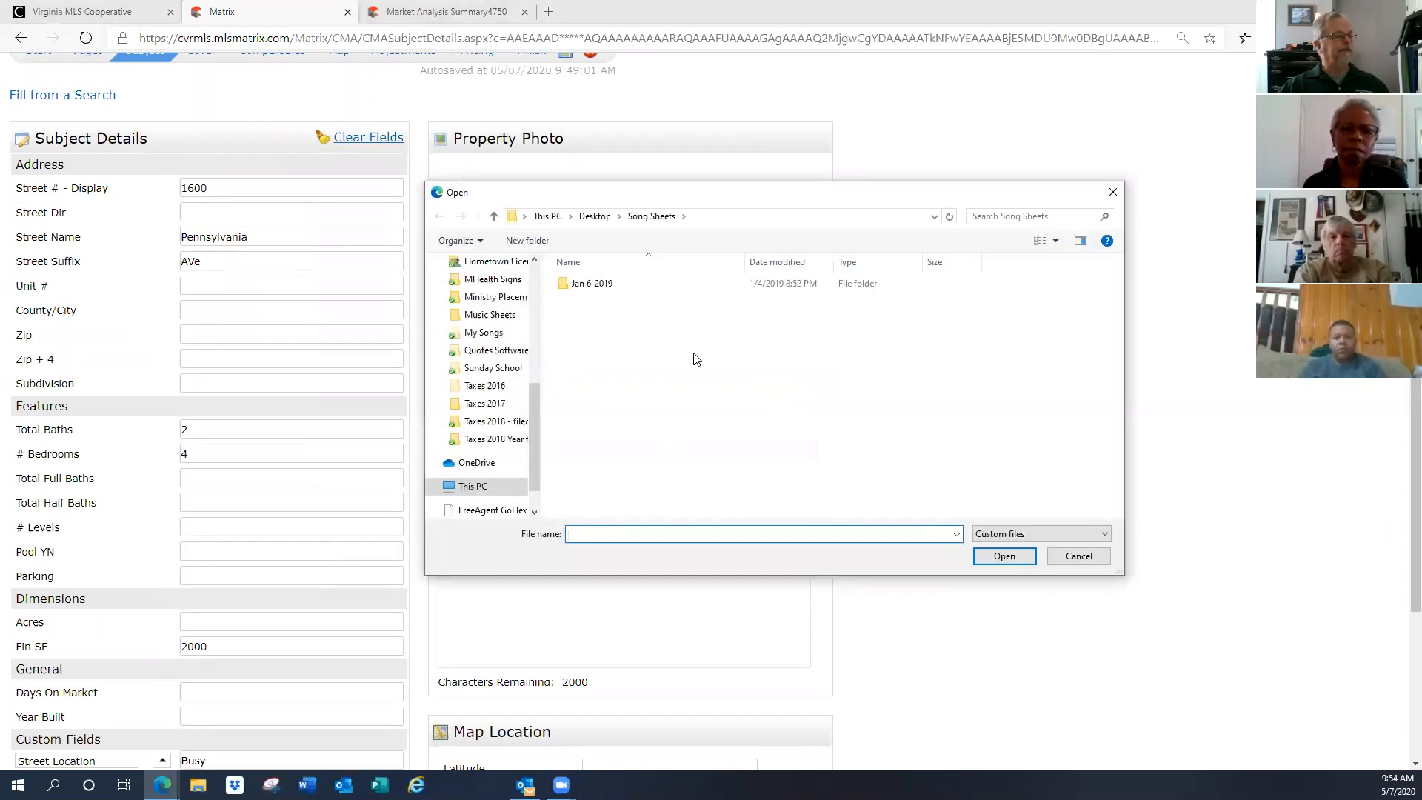
left_click_drag(536, 429, 530, 273)
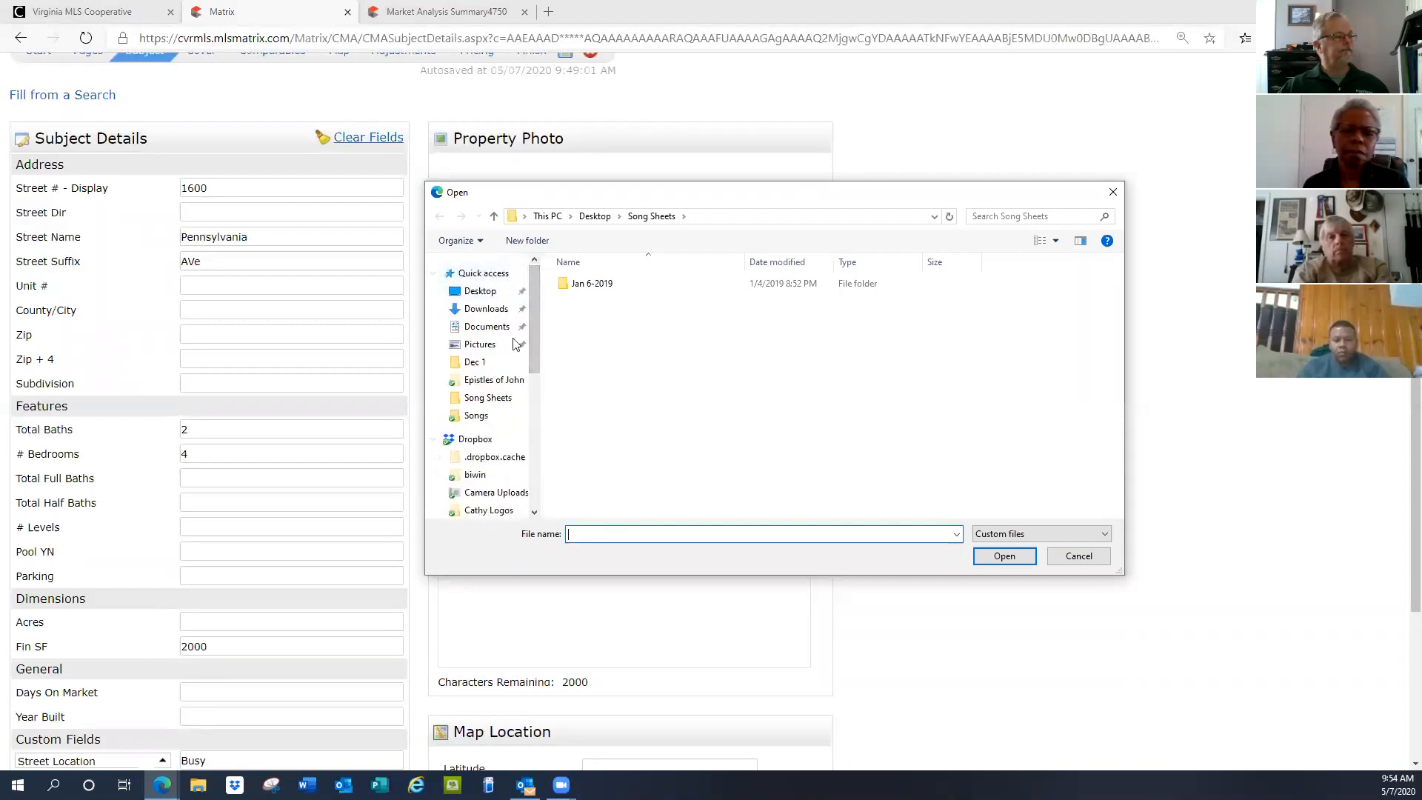
left_click(485, 348)
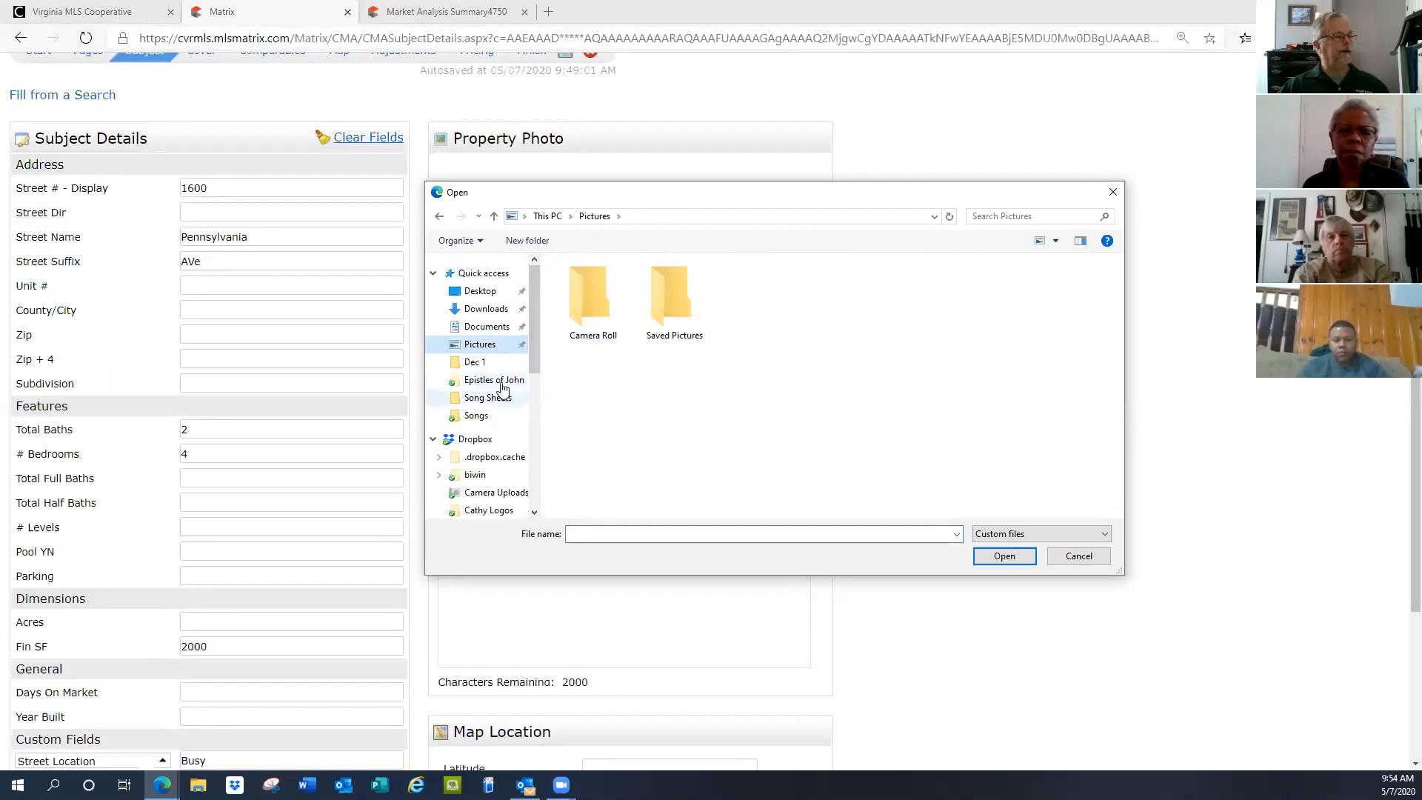
left_click_drag(535, 350, 524, 389)
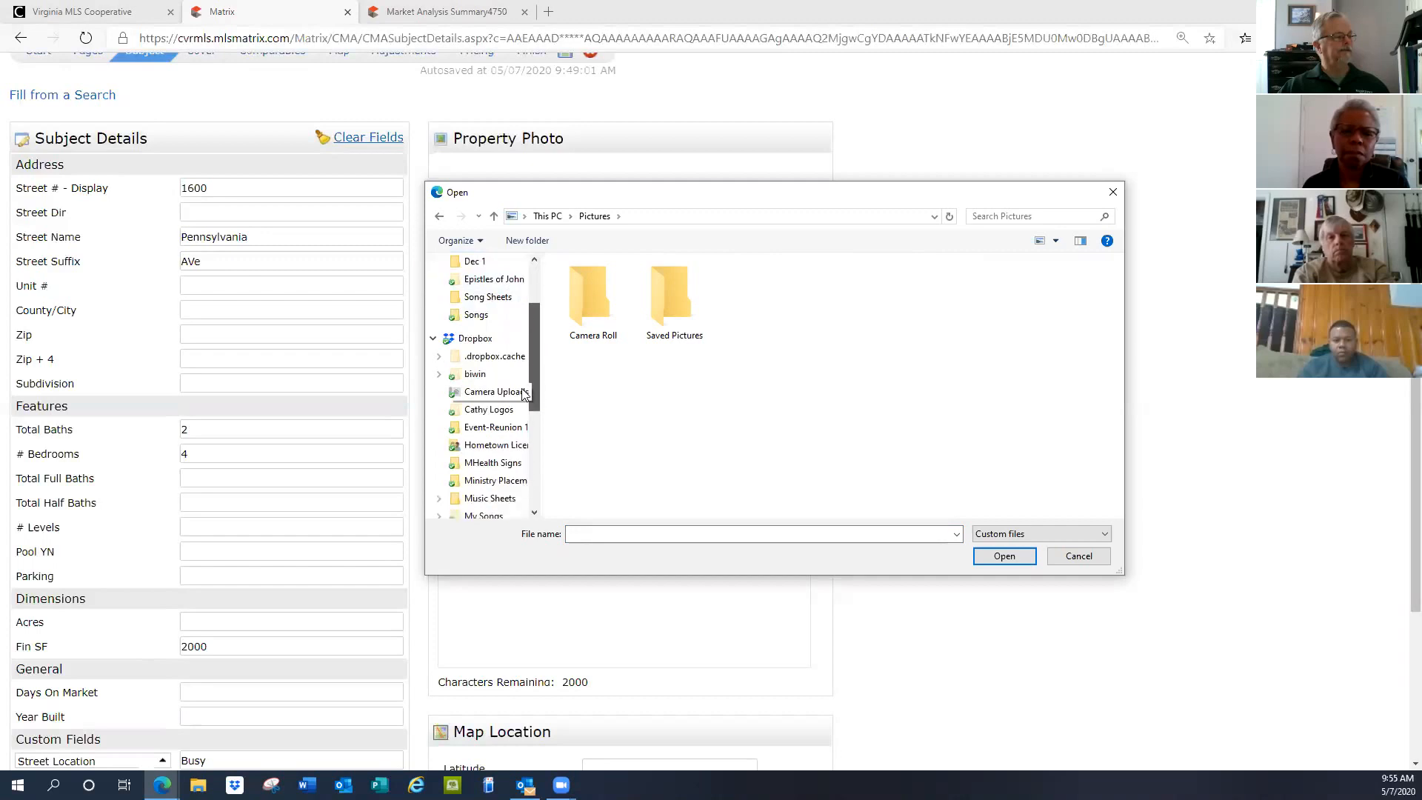
left_click(474, 340)
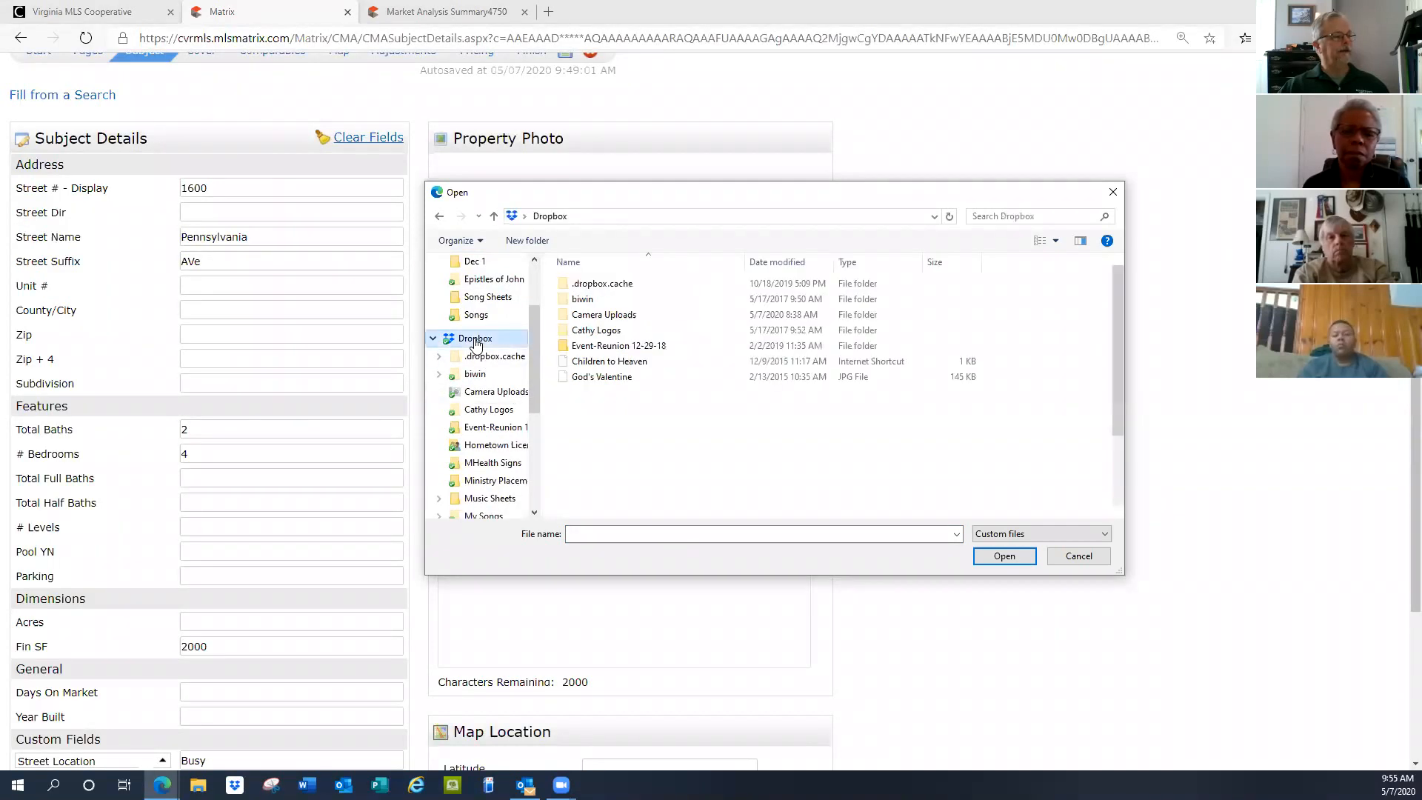
double_click(601, 318)
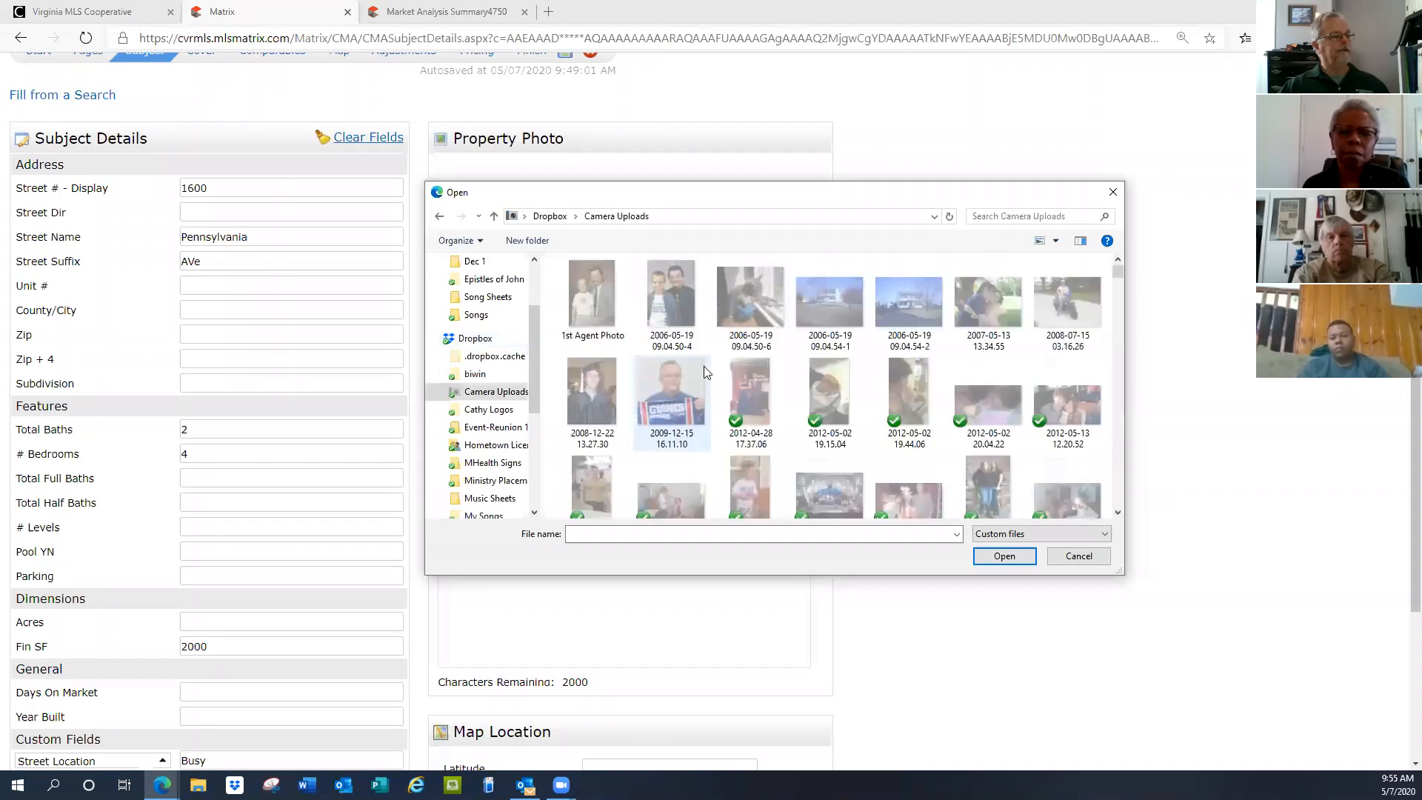
left_click(909, 307)
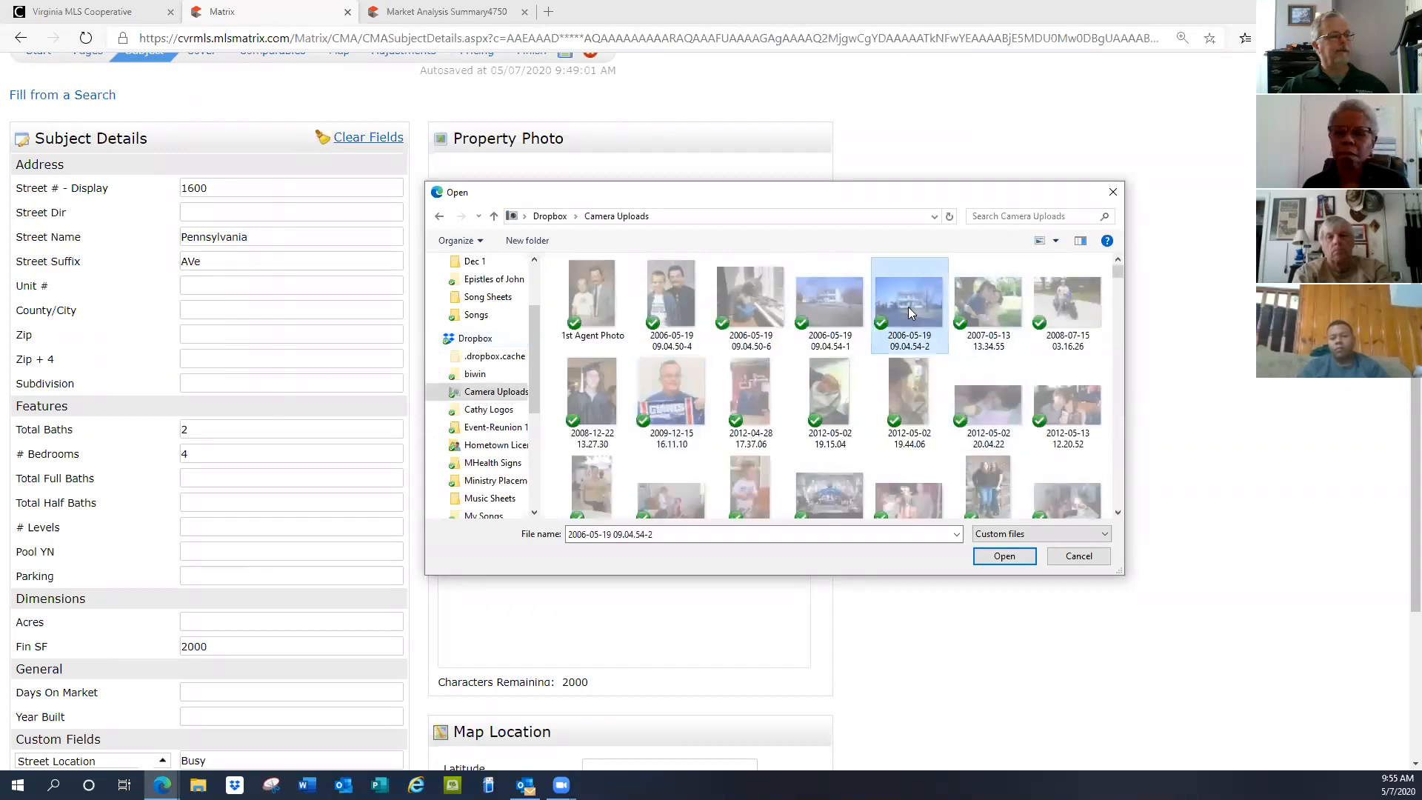
left_click(1003, 555)
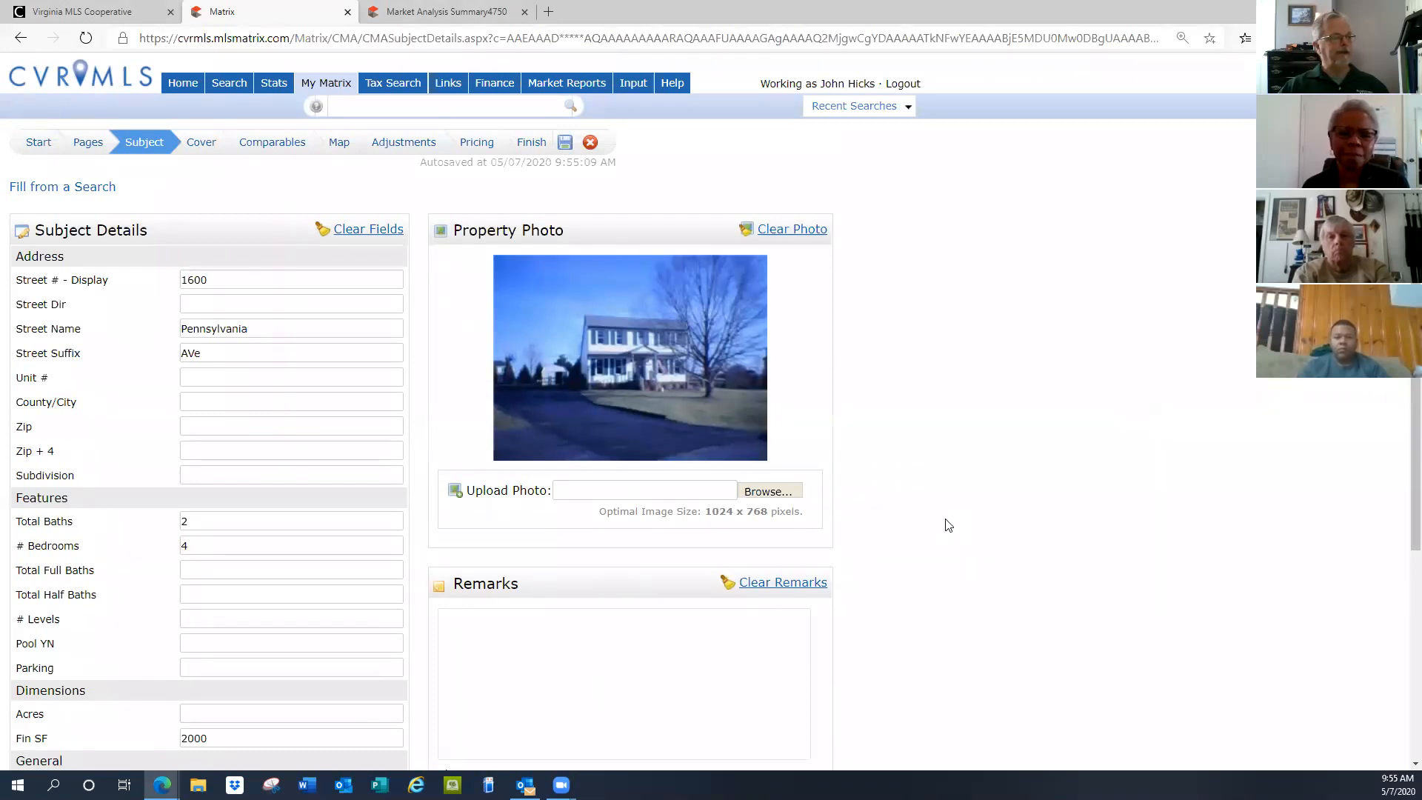
scroll(948, 524, "down", 5)
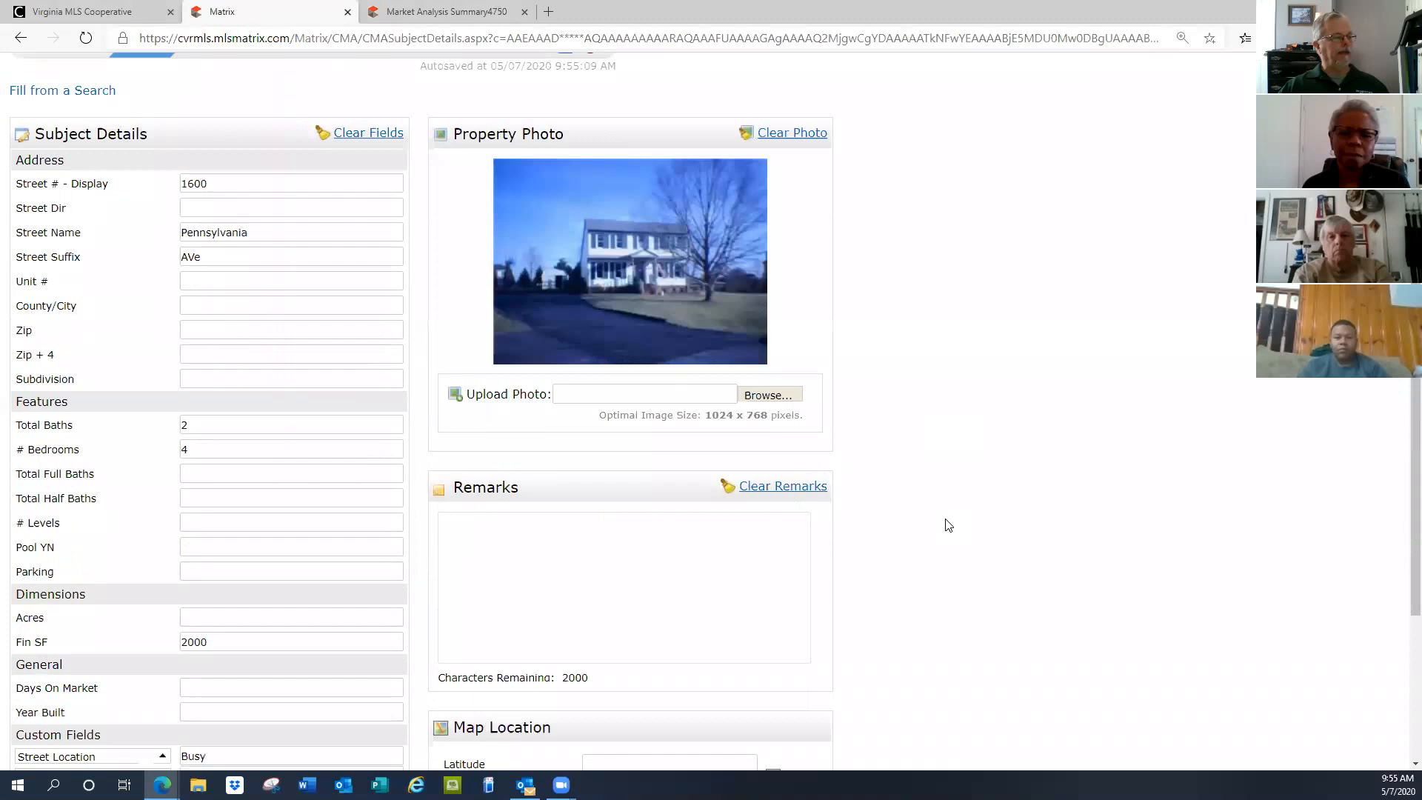
scroll(948, 524, "up", 5)
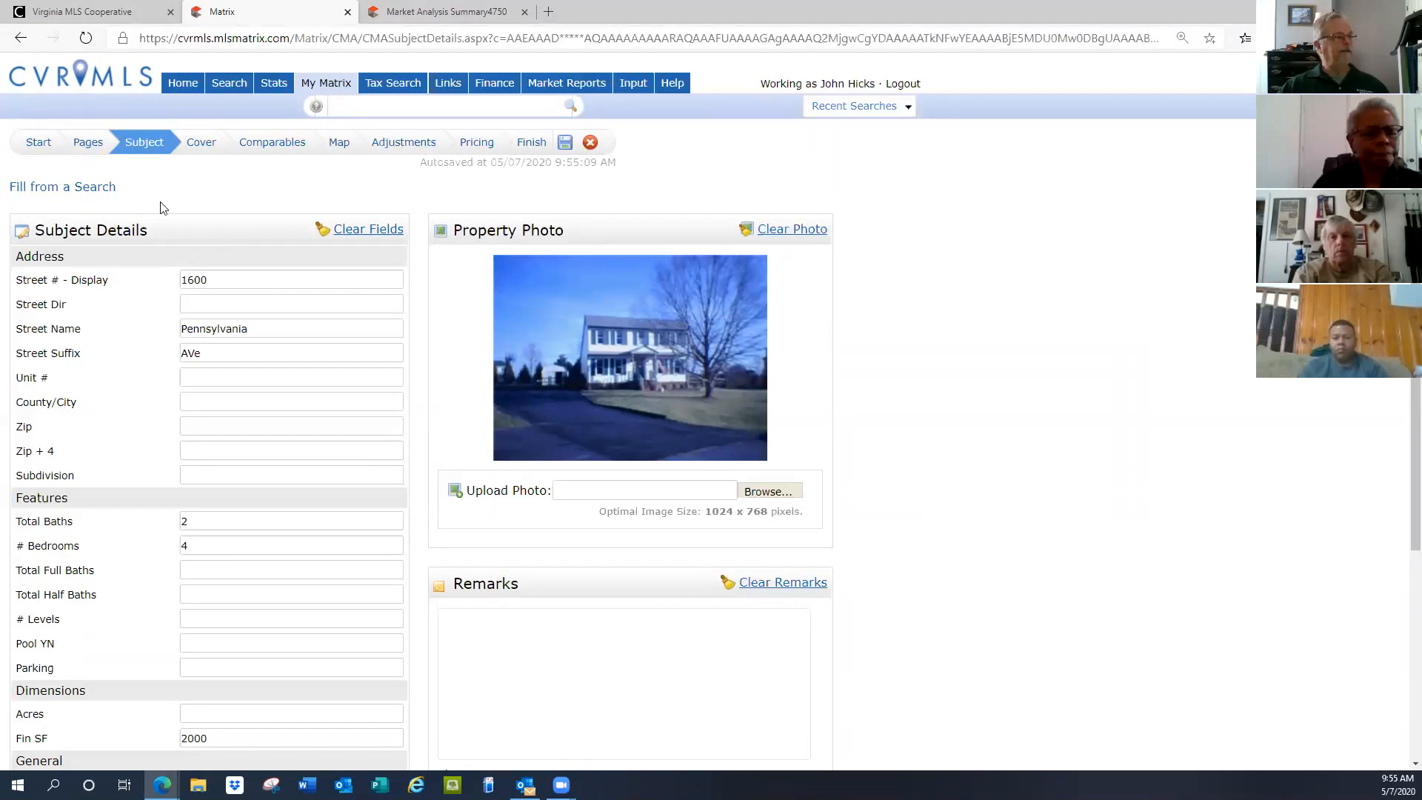
On the CMA Cover page, enter the contact's street address in Address Line 1
left_click(197, 142)
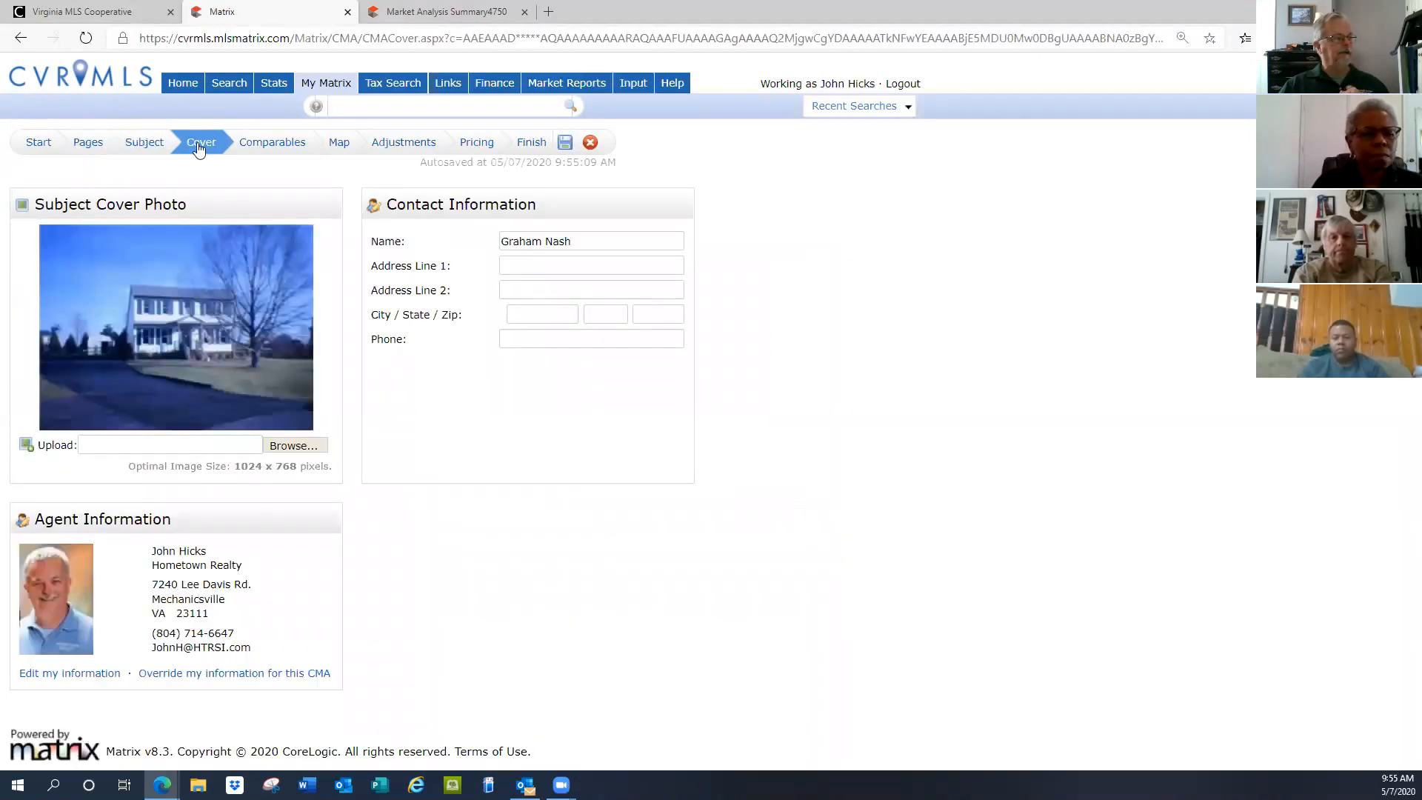
left_click(529, 264)
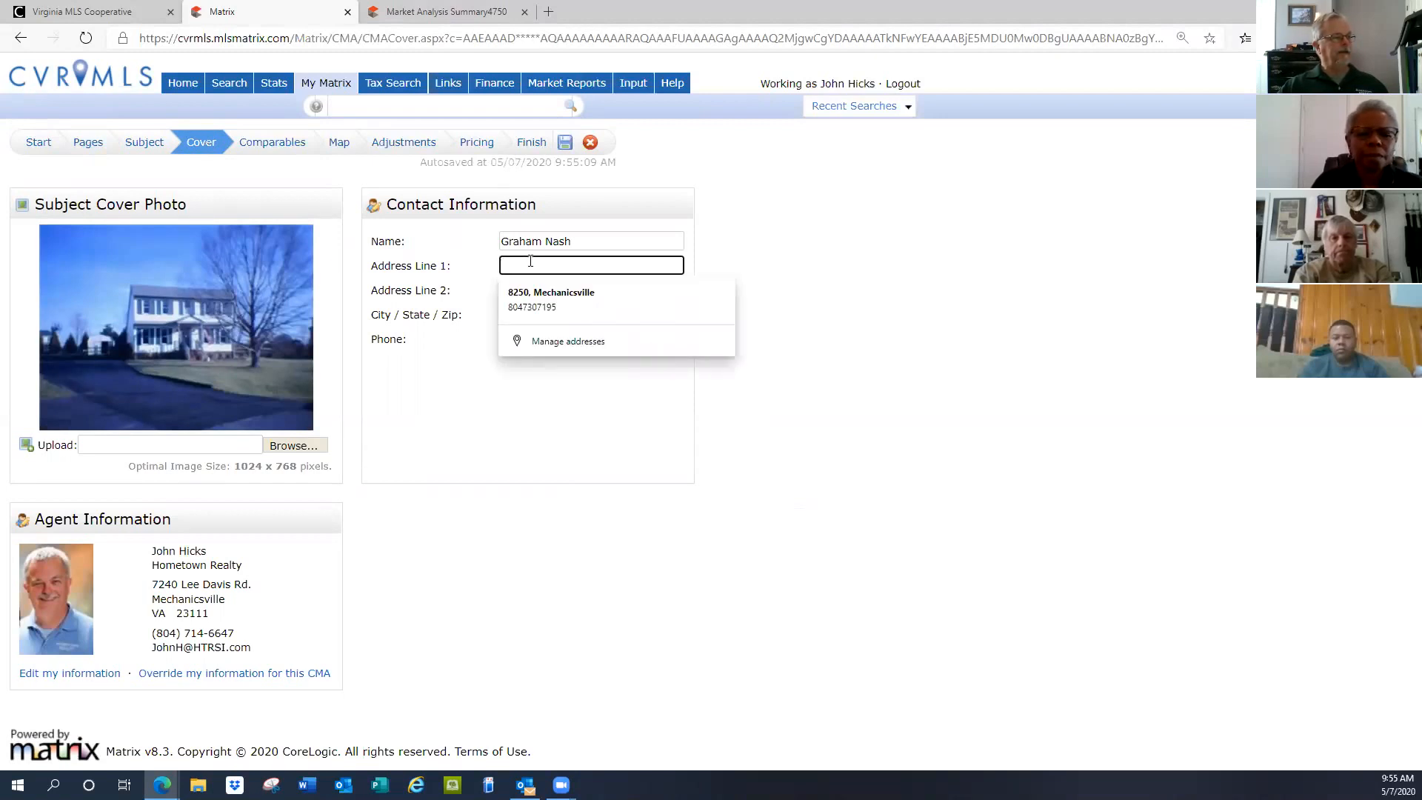
type("1600 Pennsyvania Ave")
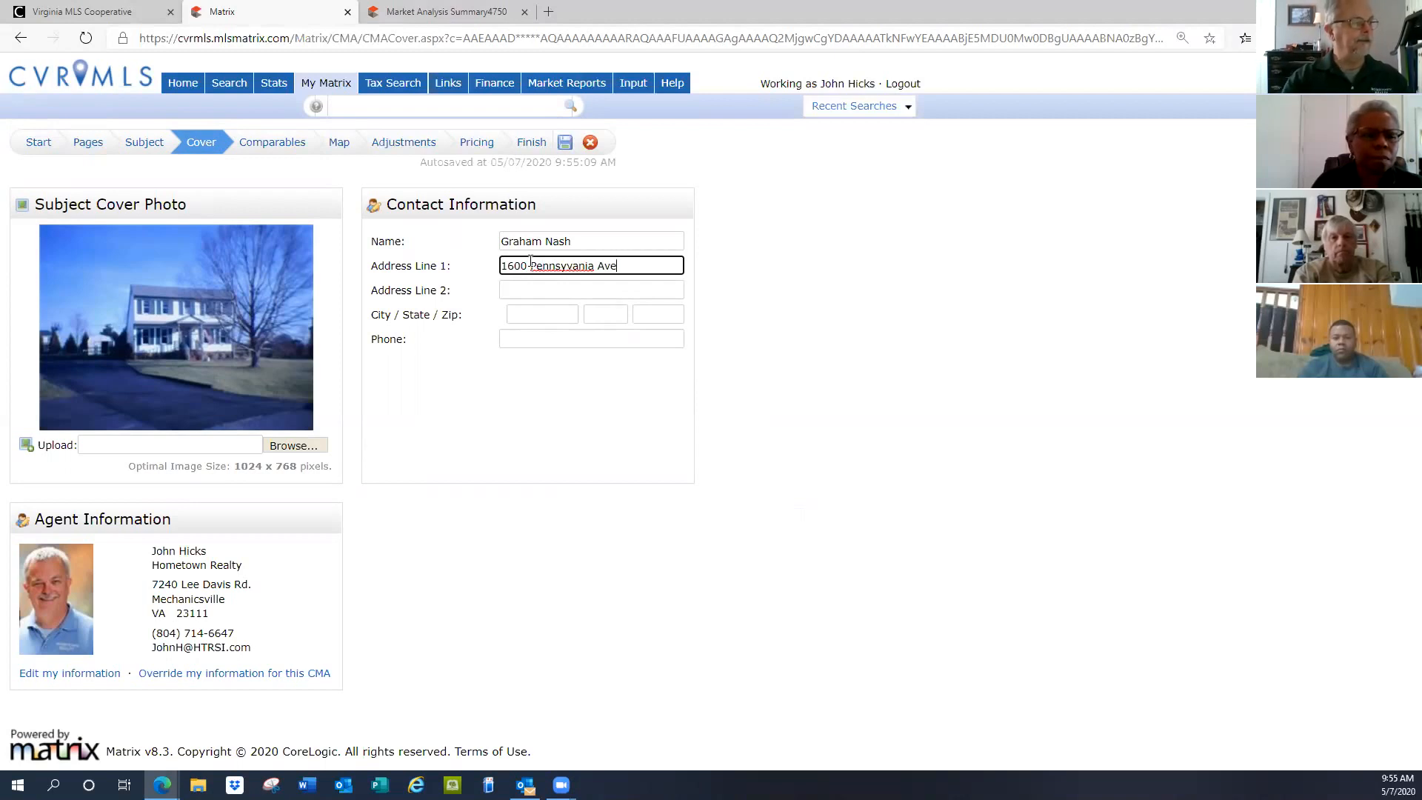
left_click(557, 340)
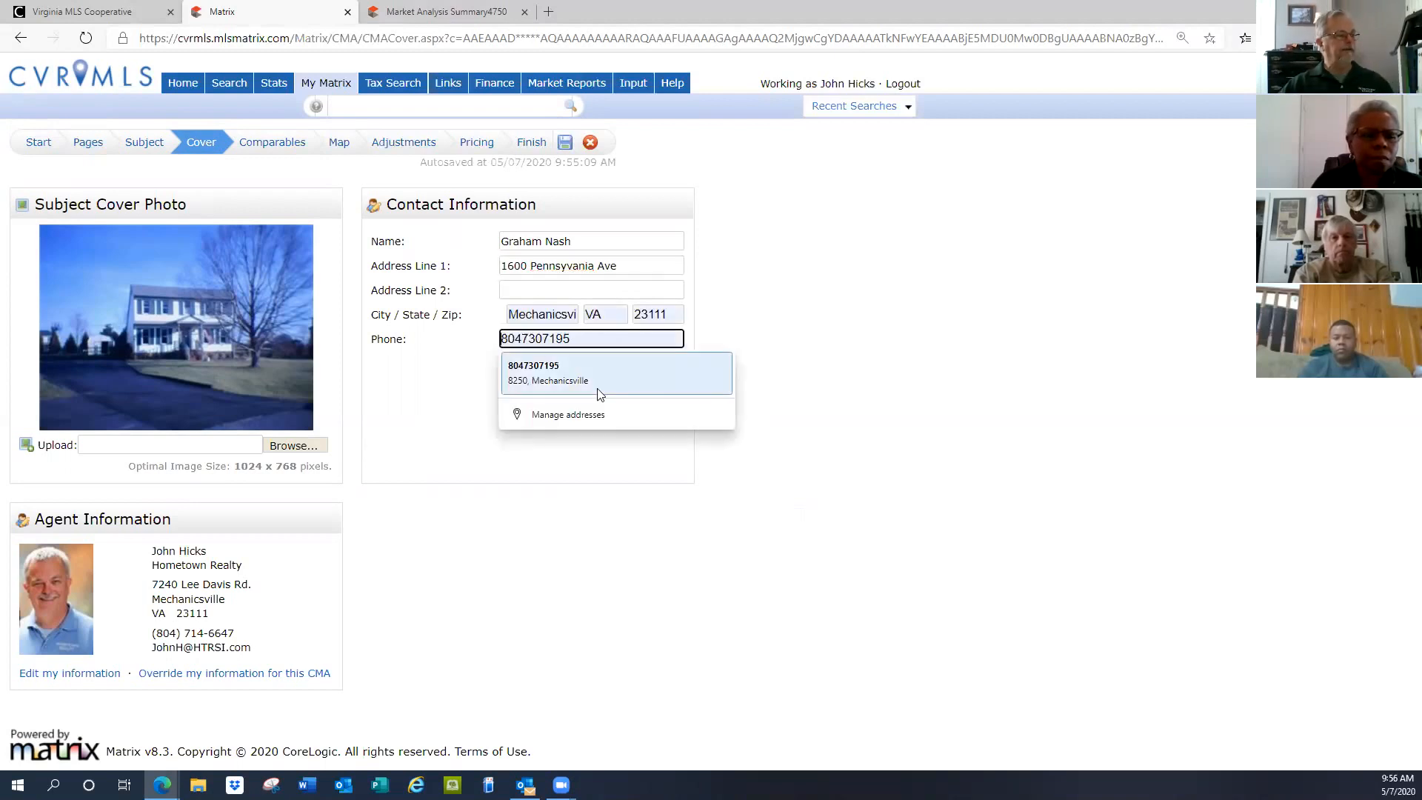
left_click(482, 396)
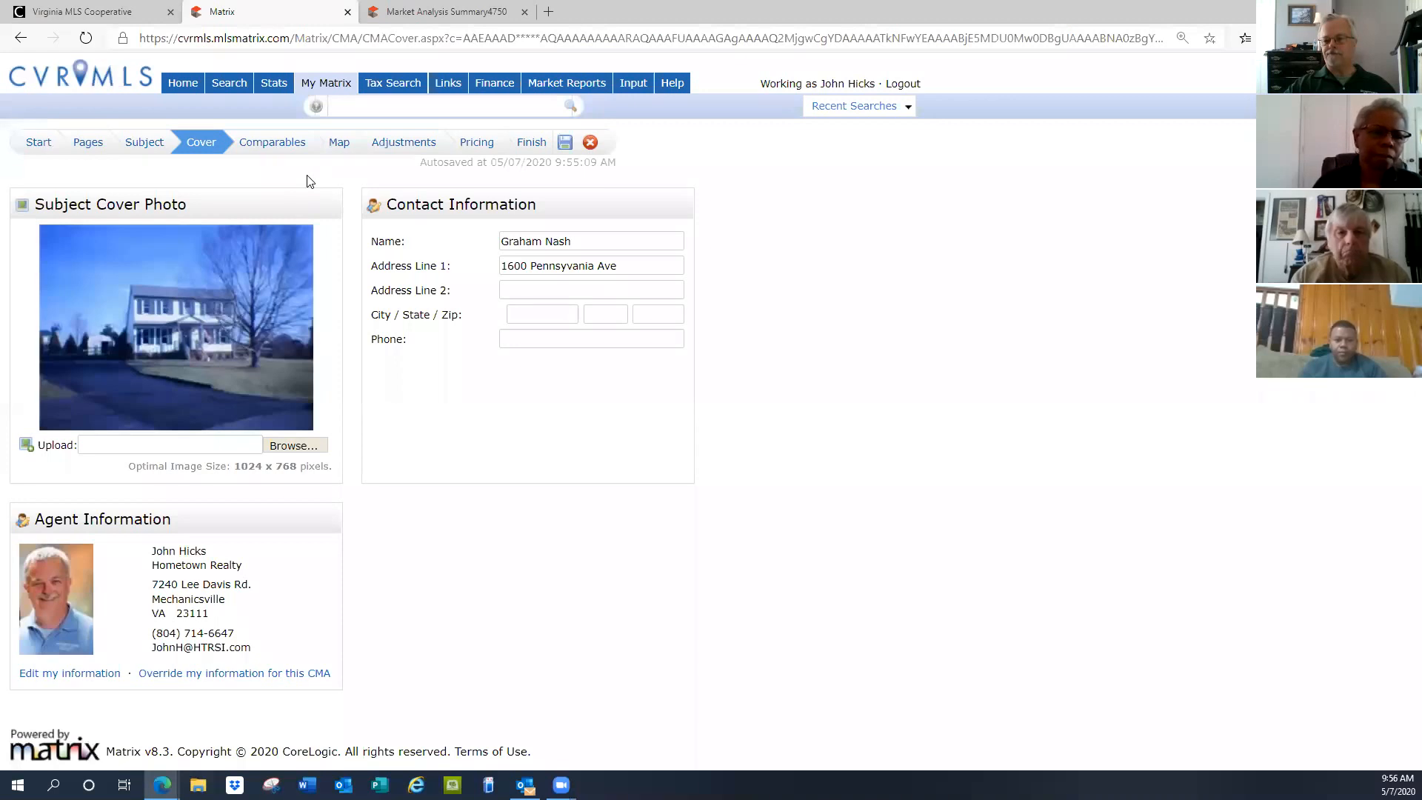
Go to the Comparables step listing the 12 selected comparable listings
left_click(262, 144)
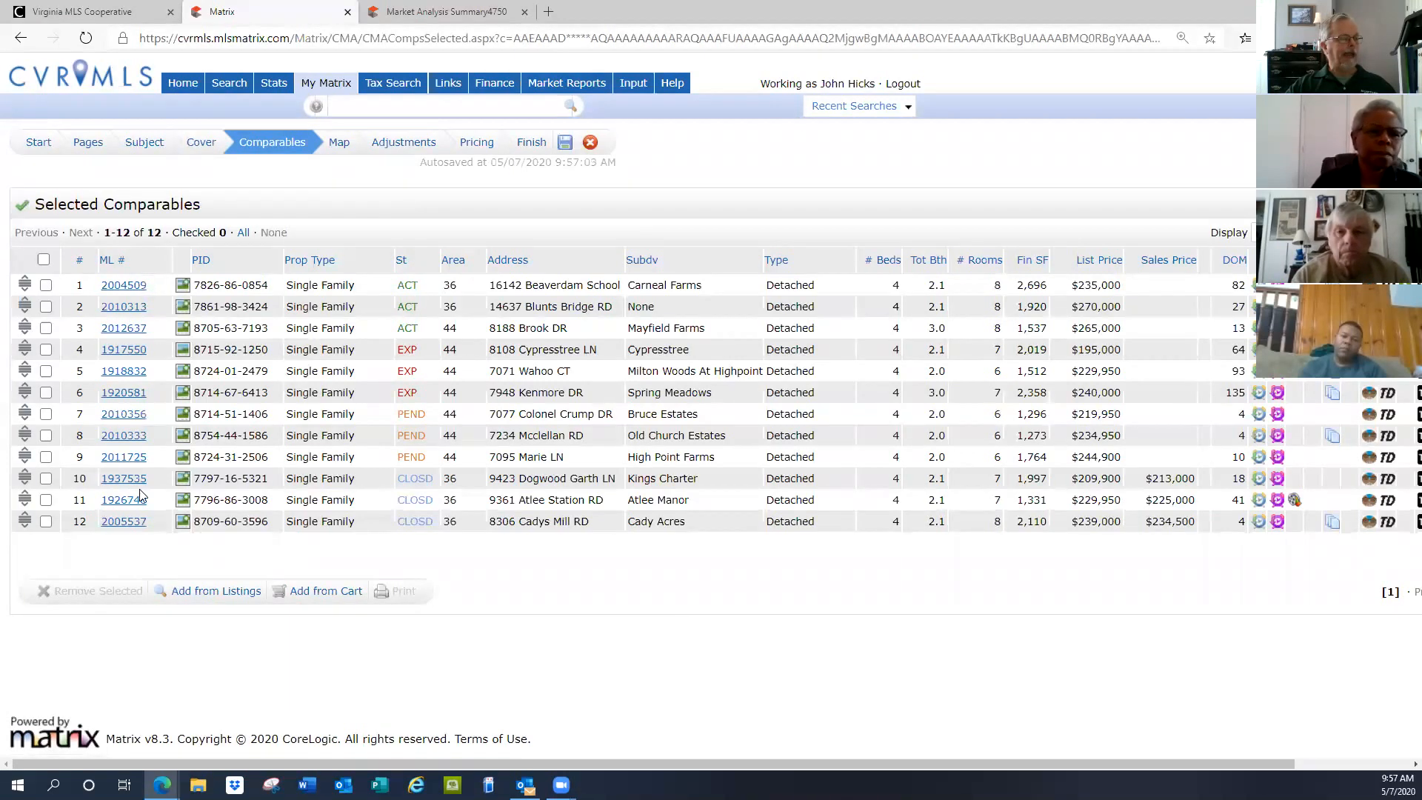
Select all 12 comparables with the header checkbox and view them on the Map step
left_click(44, 260)
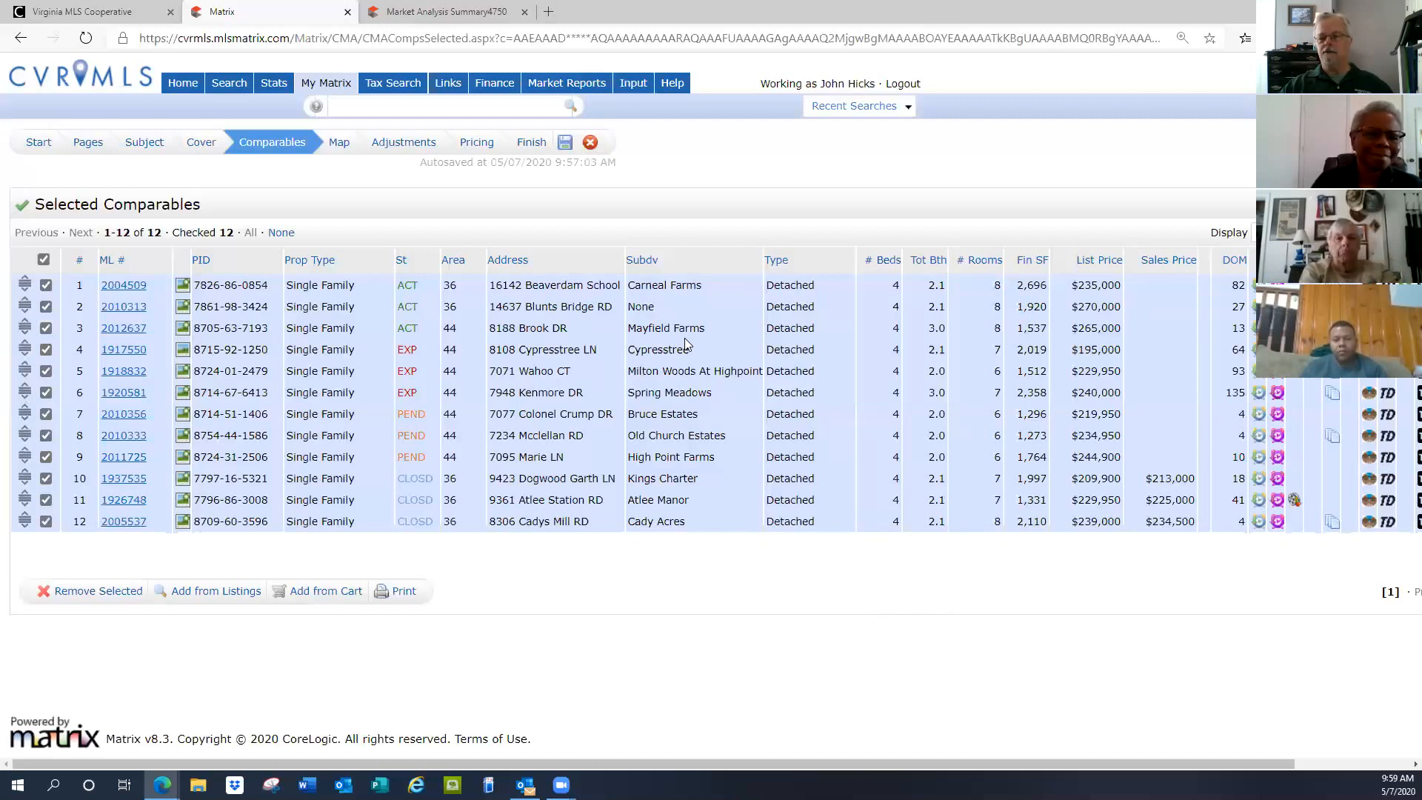
left_click(338, 145)
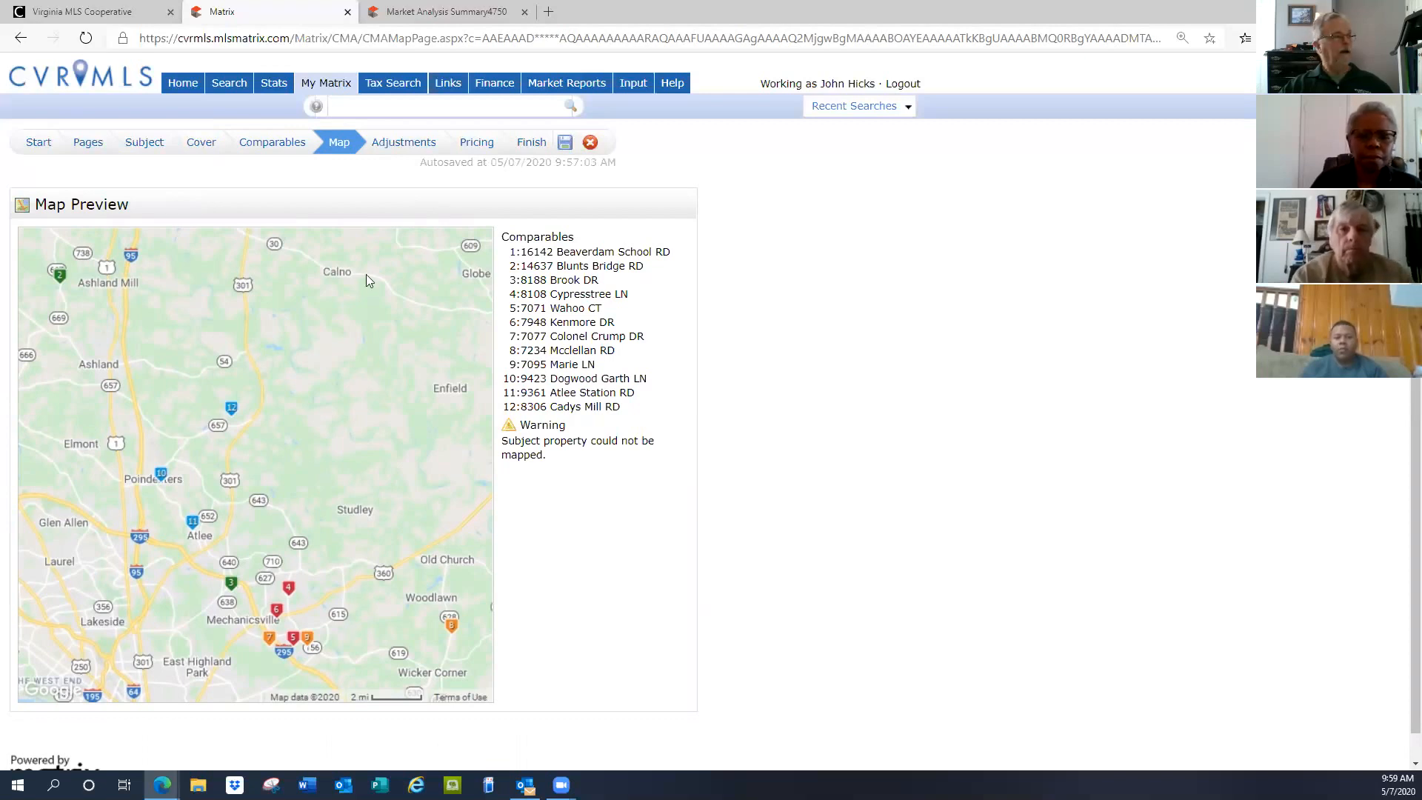
left_click(269, 147)
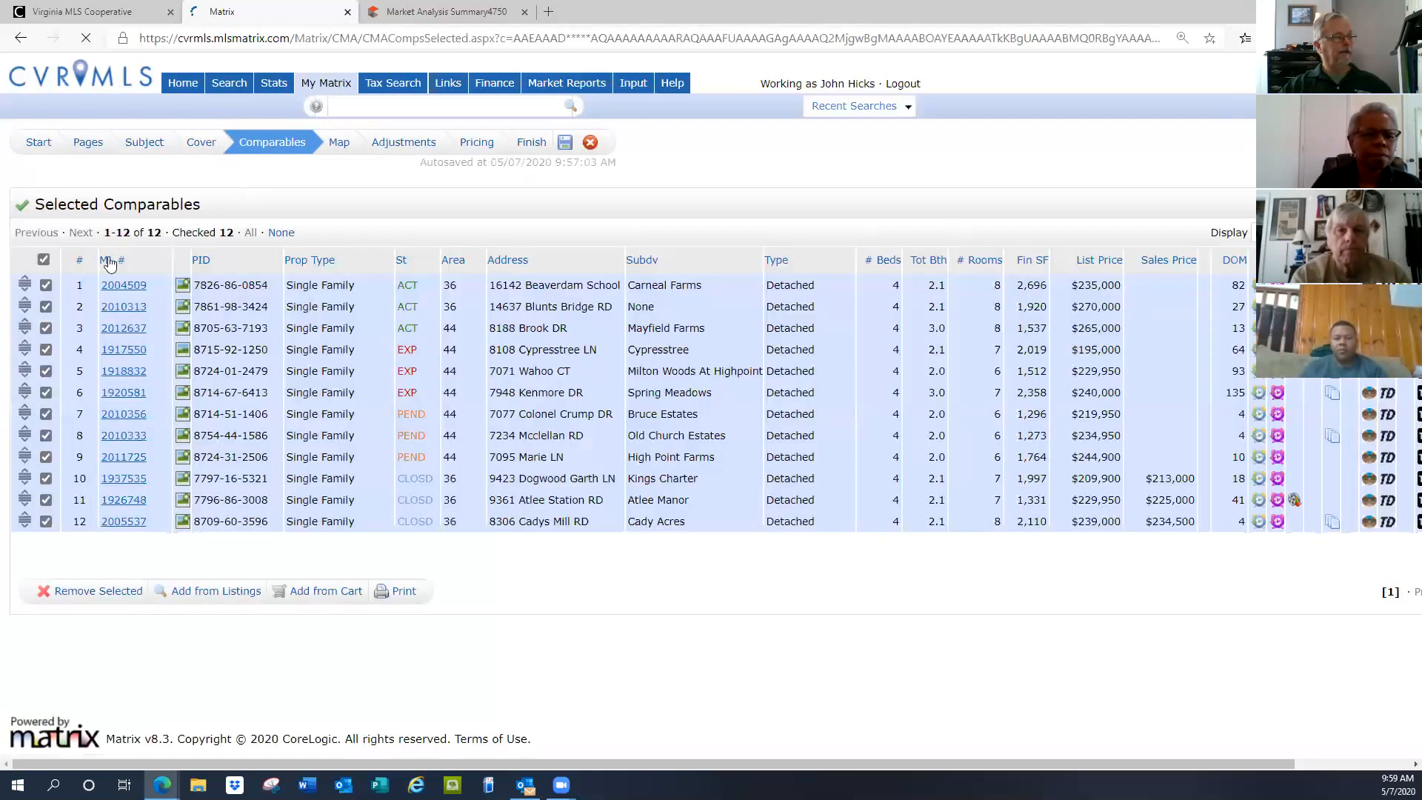
left_click_drag(24, 281, 22, 359)
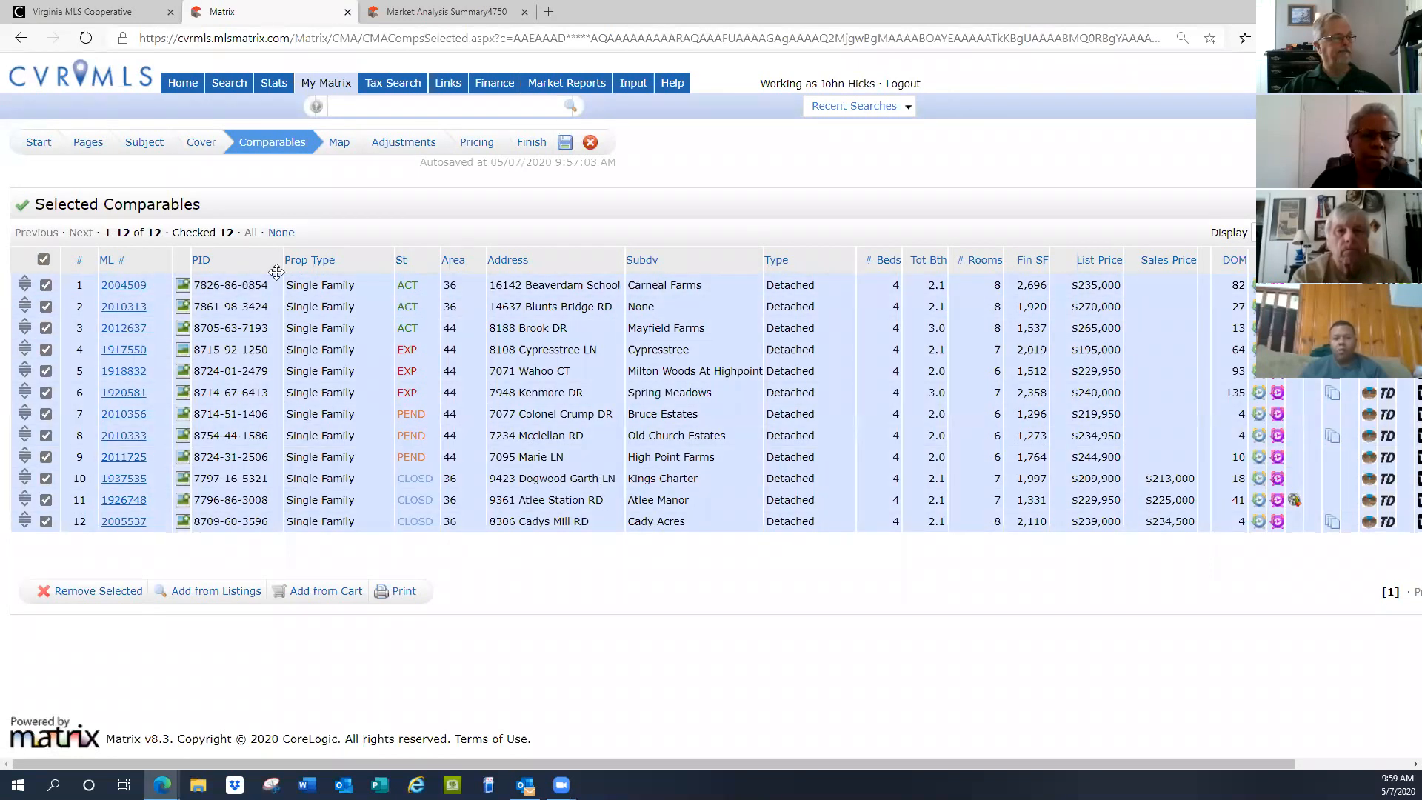
left_click(340, 145)
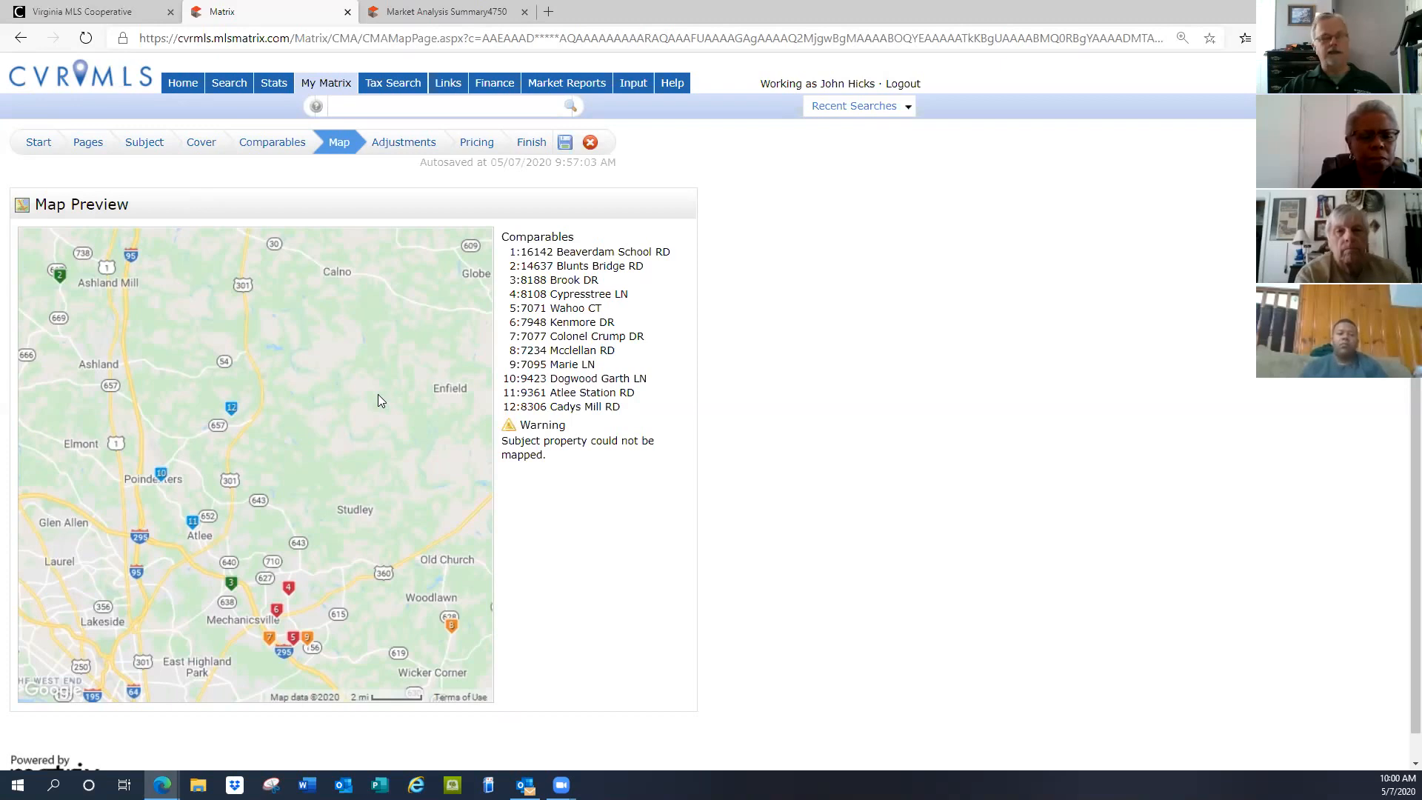
Open the Adjustments step showing low, median, average and high prices of the 12 comparables
left_click(397, 148)
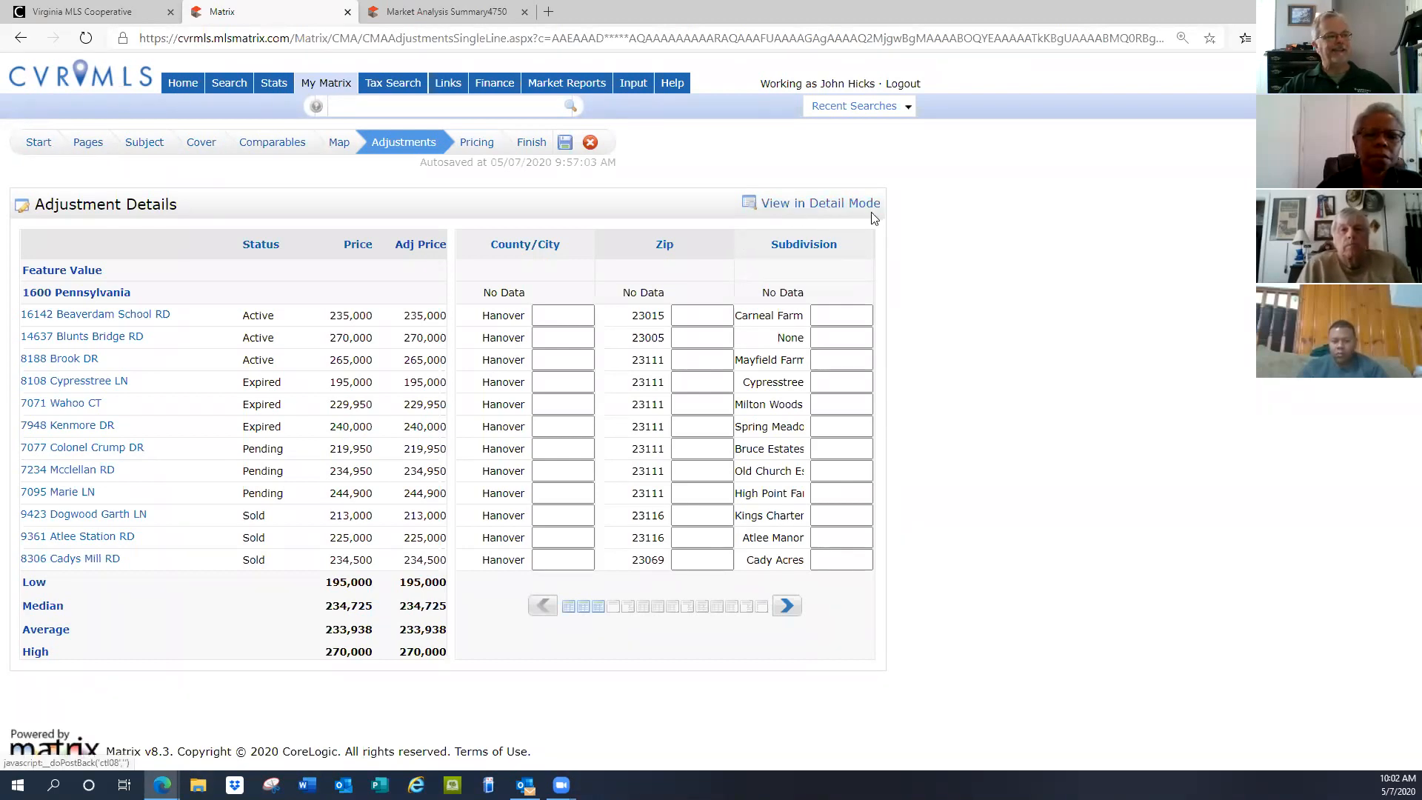
Switch to Detail Mode and review comparable 1 of 12, priced 235,000 with no adjustments
left_click(822, 204)
scroll(828, 298, "down", 2)
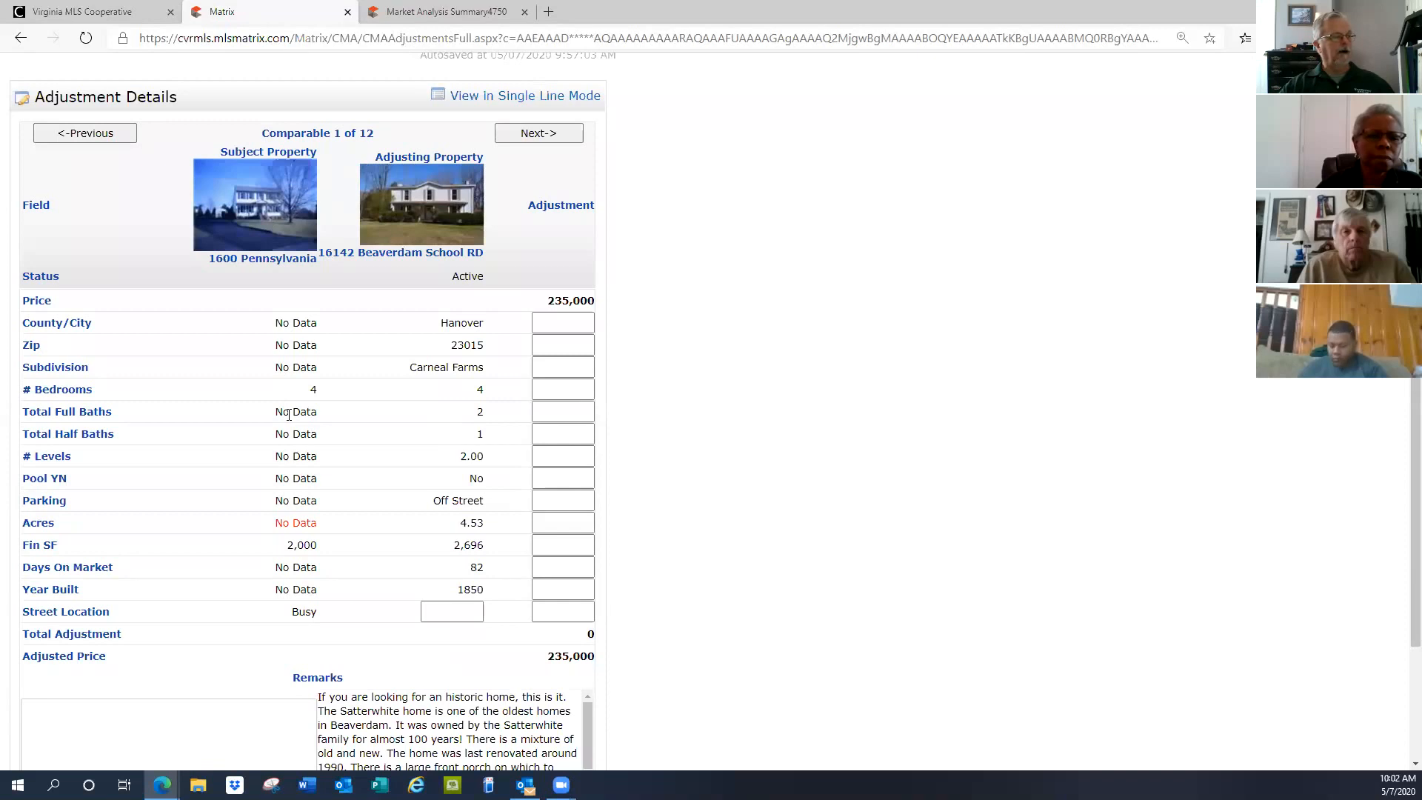
Enter a -5000 Total Full Baths adjustment on comparable 1, making its adjusted price 230,000
left_click(567, 412)
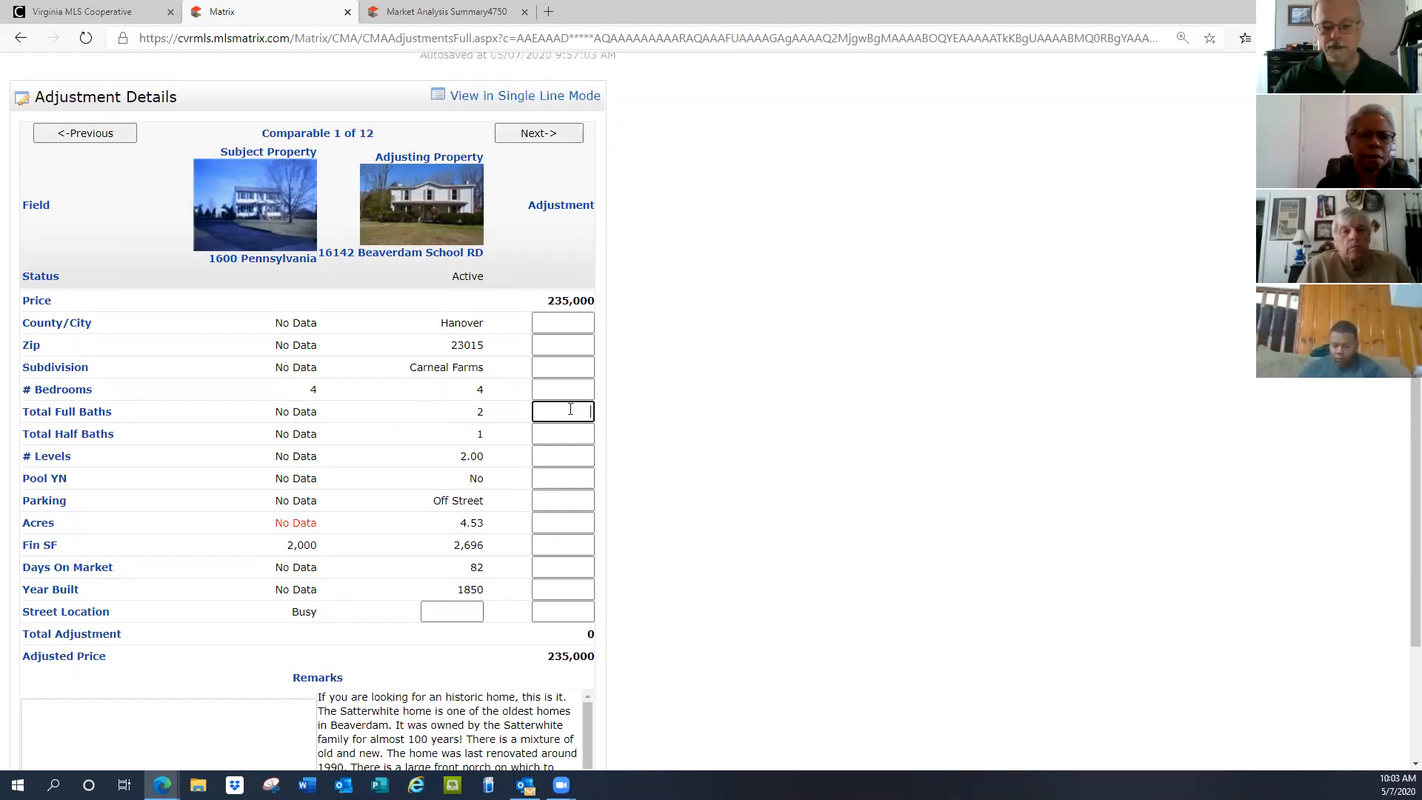
type("-5000")
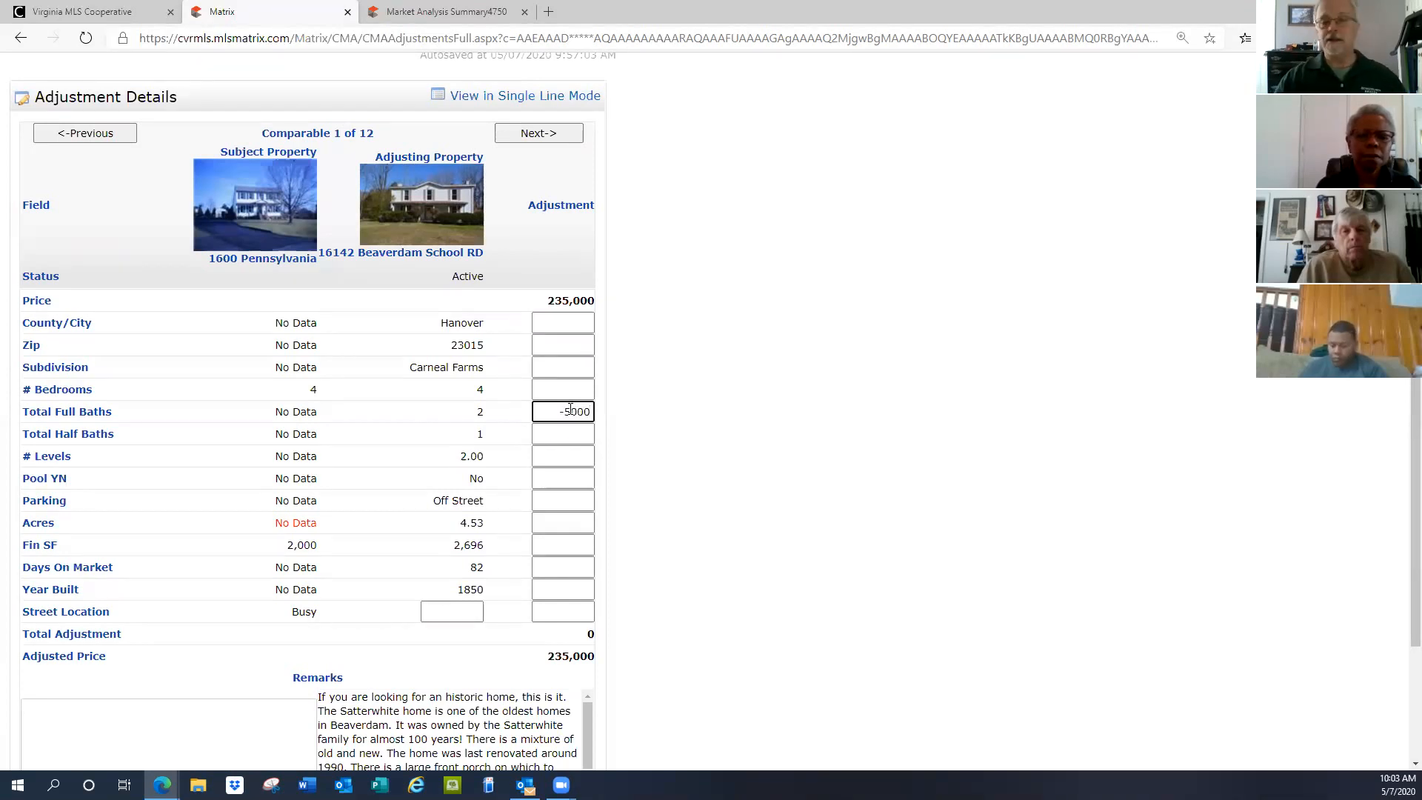
key("Return")
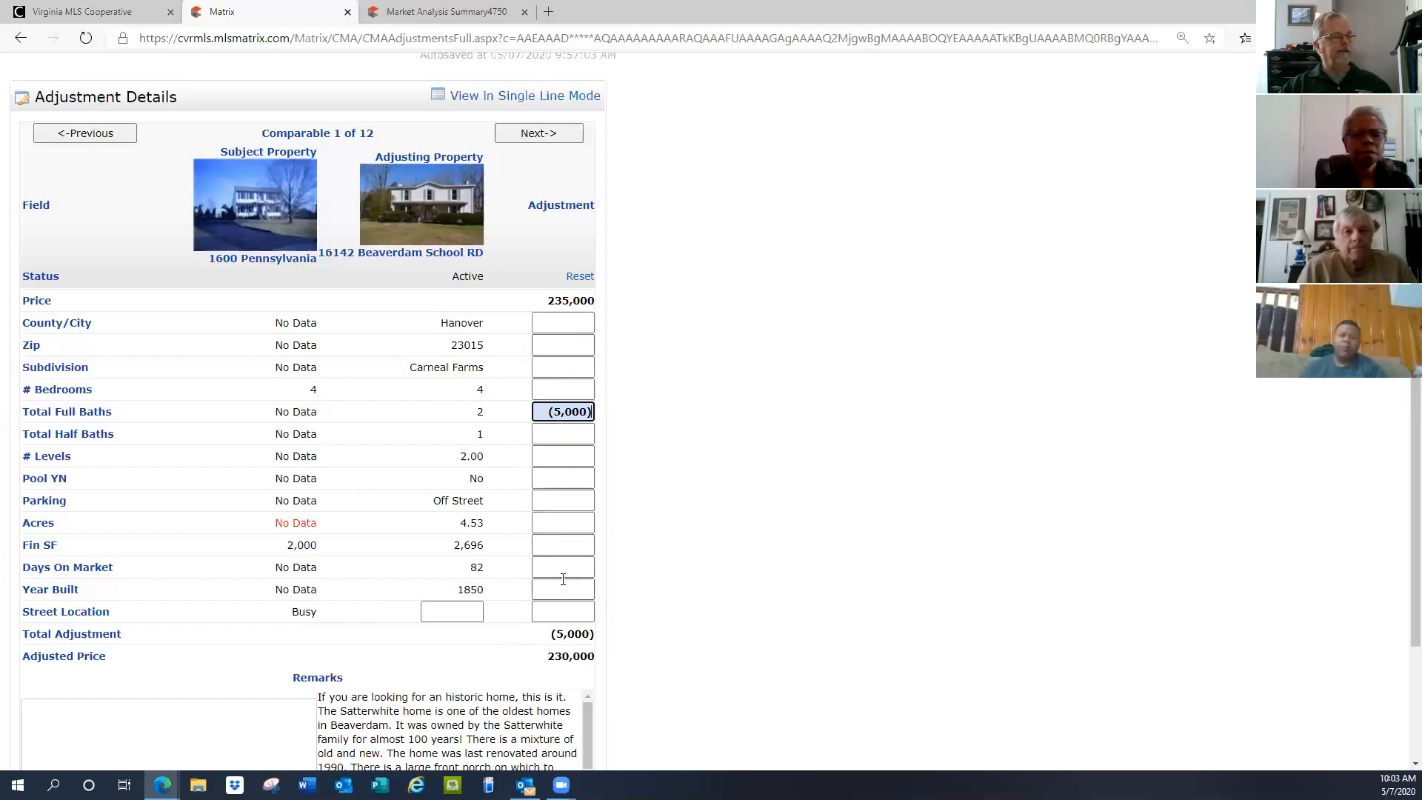
scroll(763, 483, "down", 2)
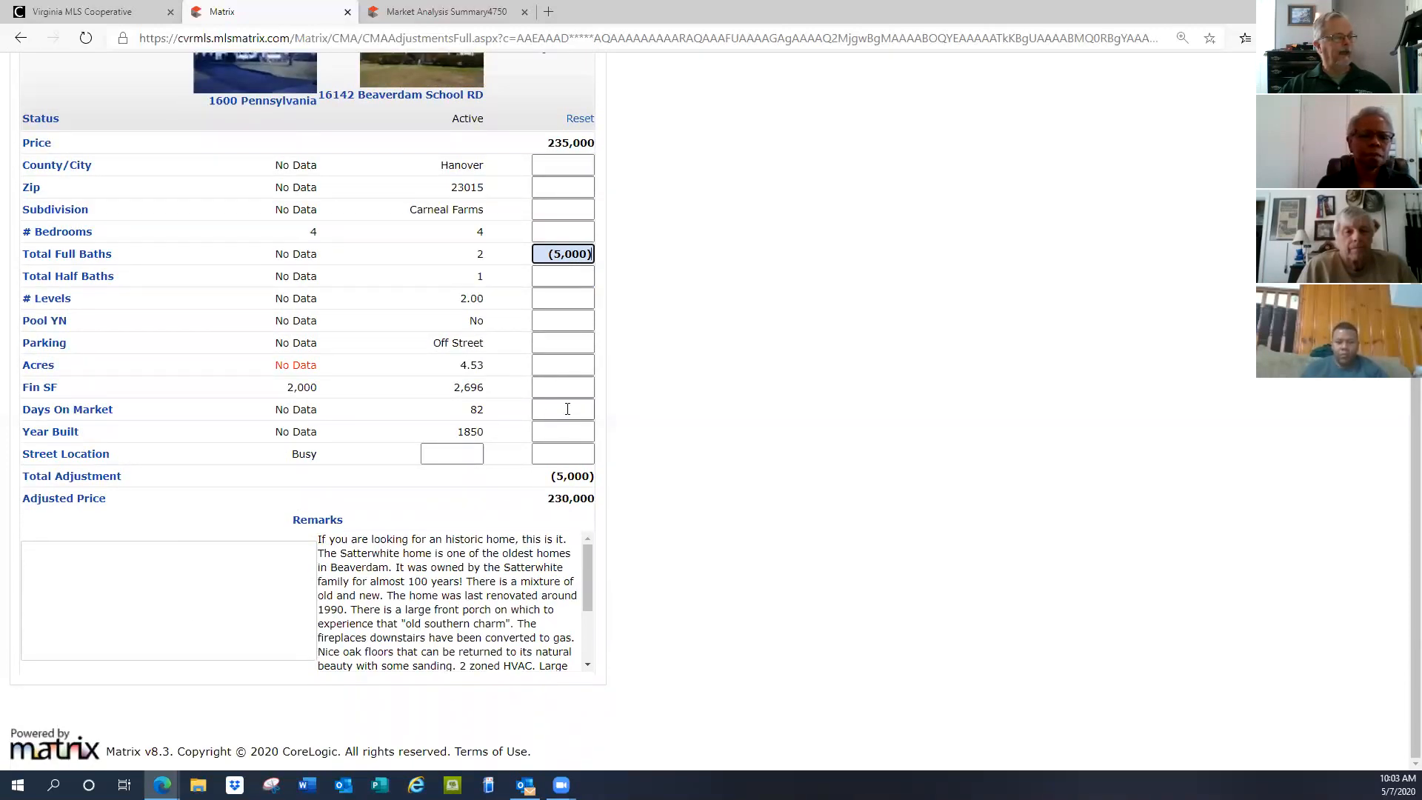
scroll(567, 409, "up", 4)
Step through comparables 2 to 4 in detail, then return to the one-line summary
left_click(537, 241)
left_click(538, 241)
left_click(537, 242)
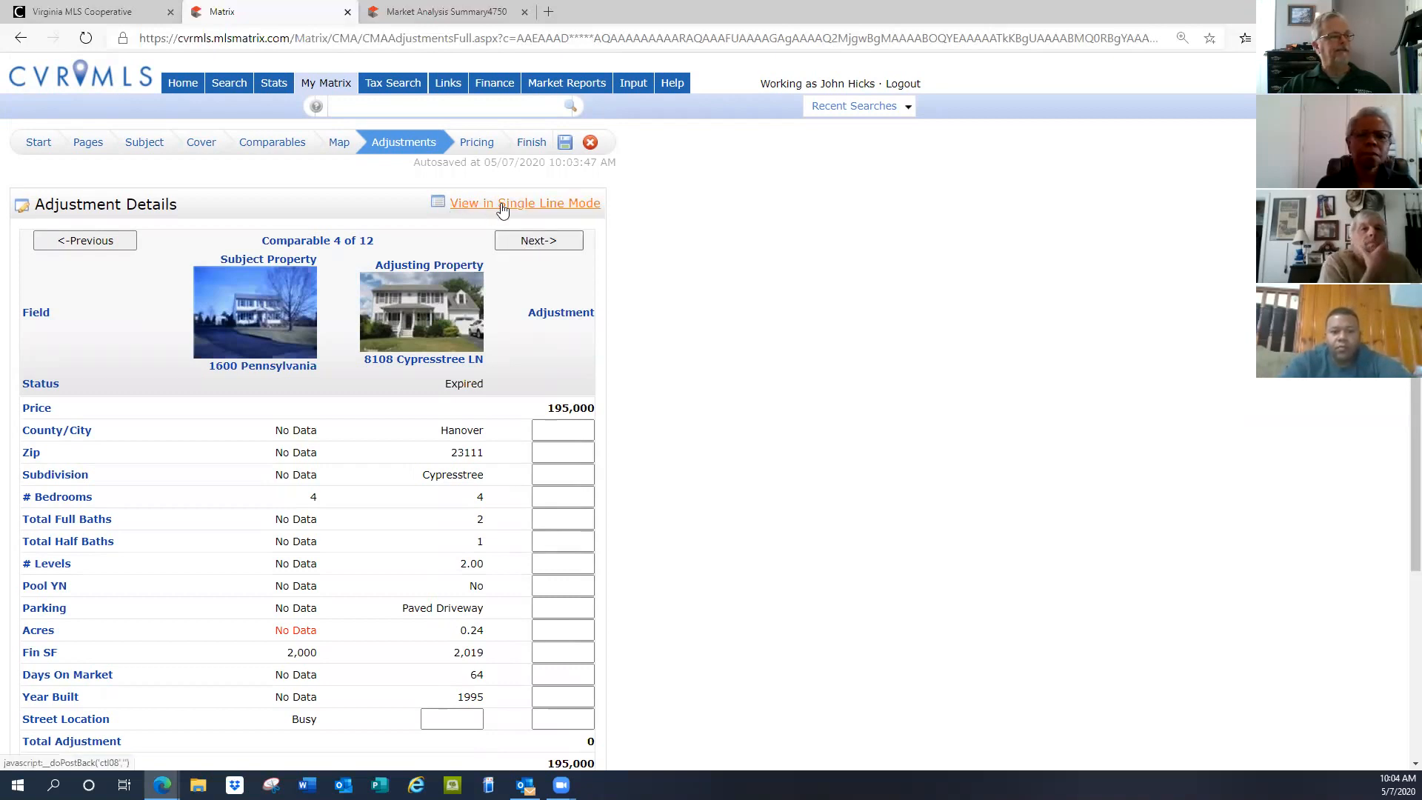
left_click(572, 207)
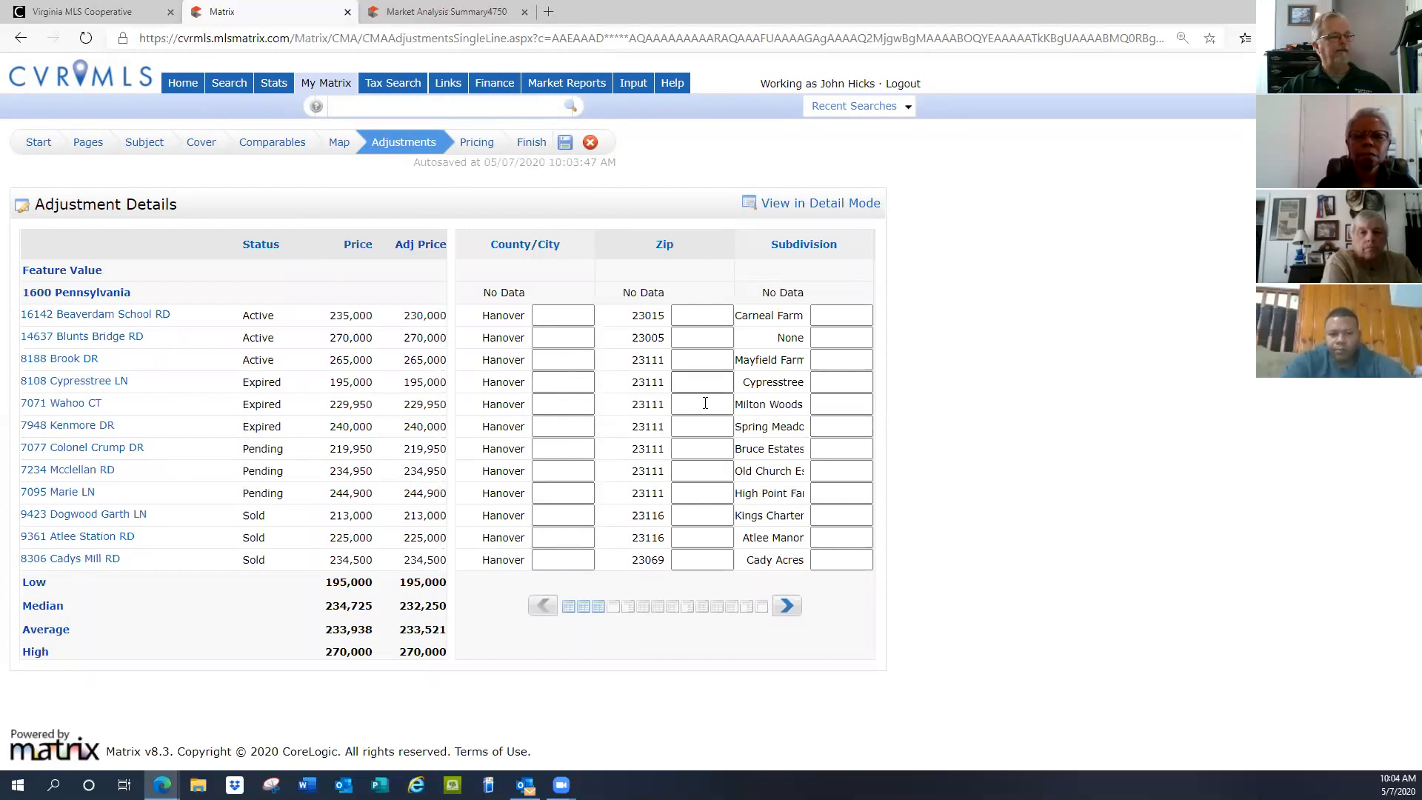
Shift the grid's feature columns until Total Half Baths appears beside bedrooms and full baths
left_click(786, 609)
left_click(787, 609)
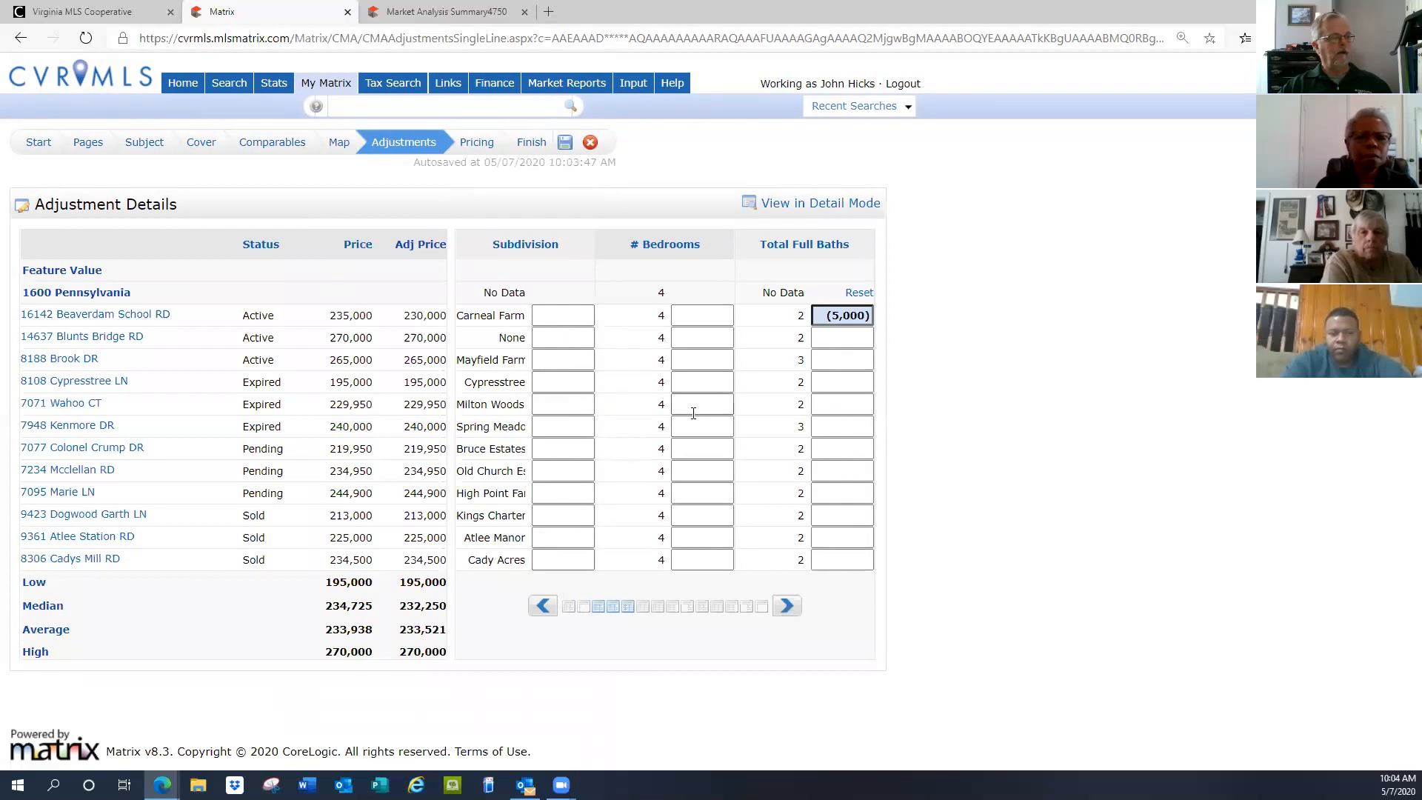
left_click(789, 604)
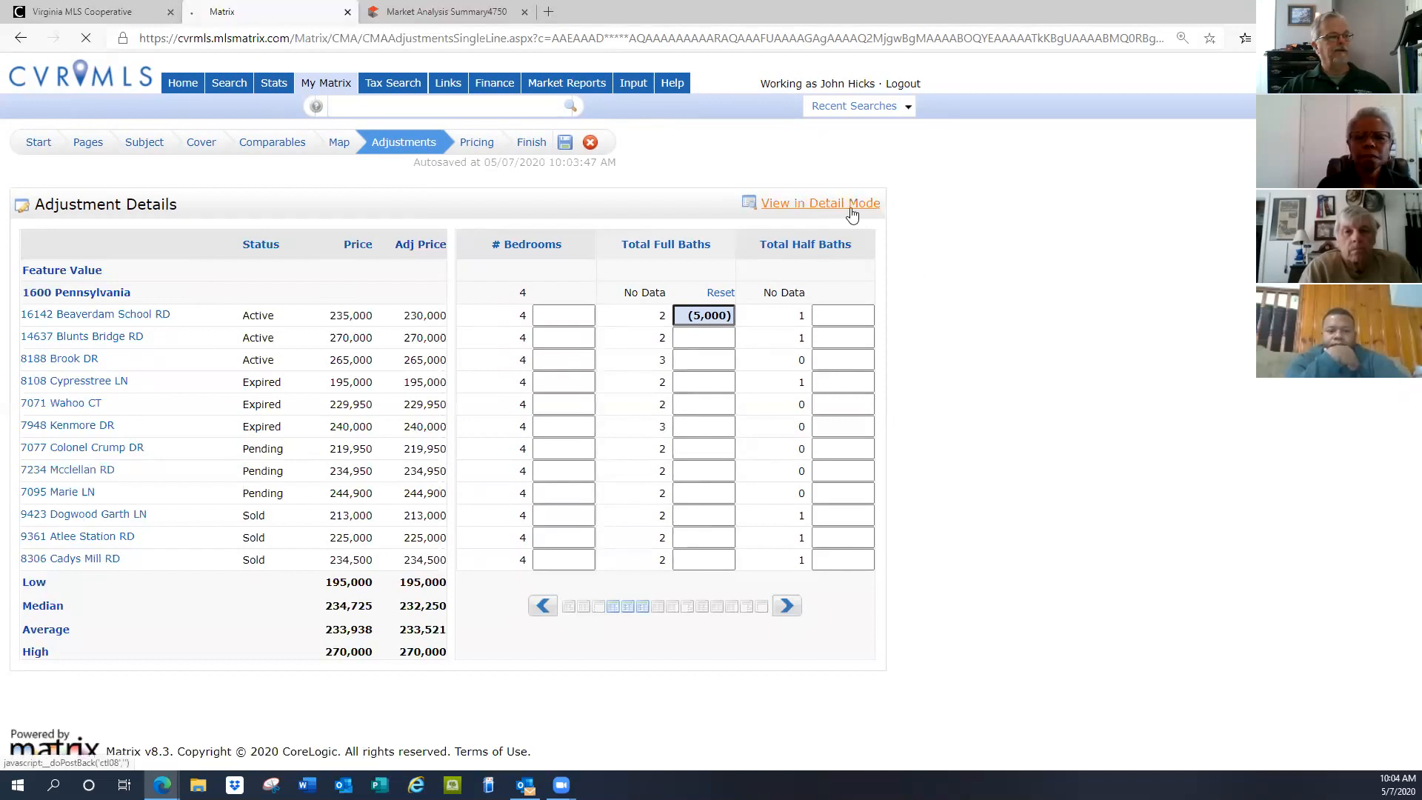
left_click(819, 205)
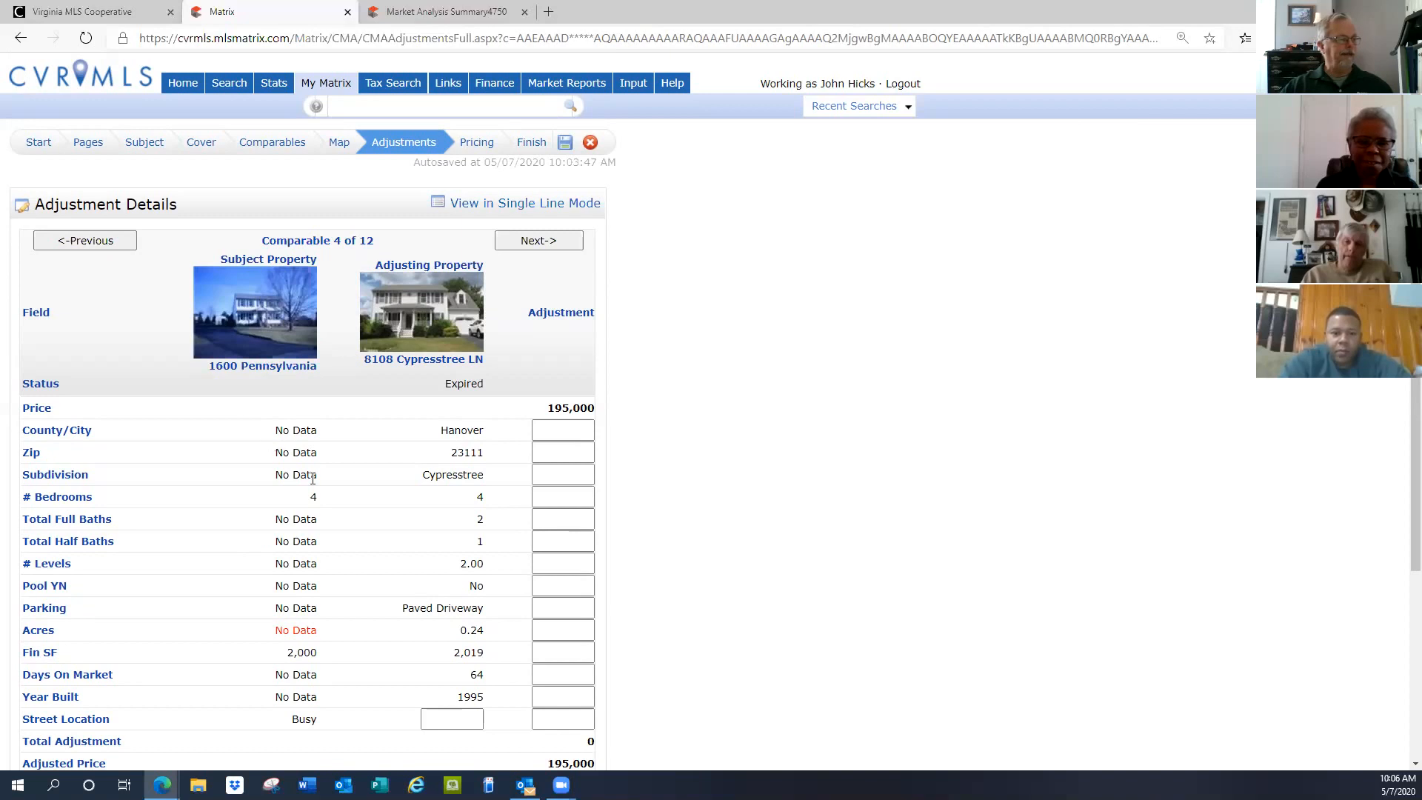
scroll(313, 478, "down", 4)
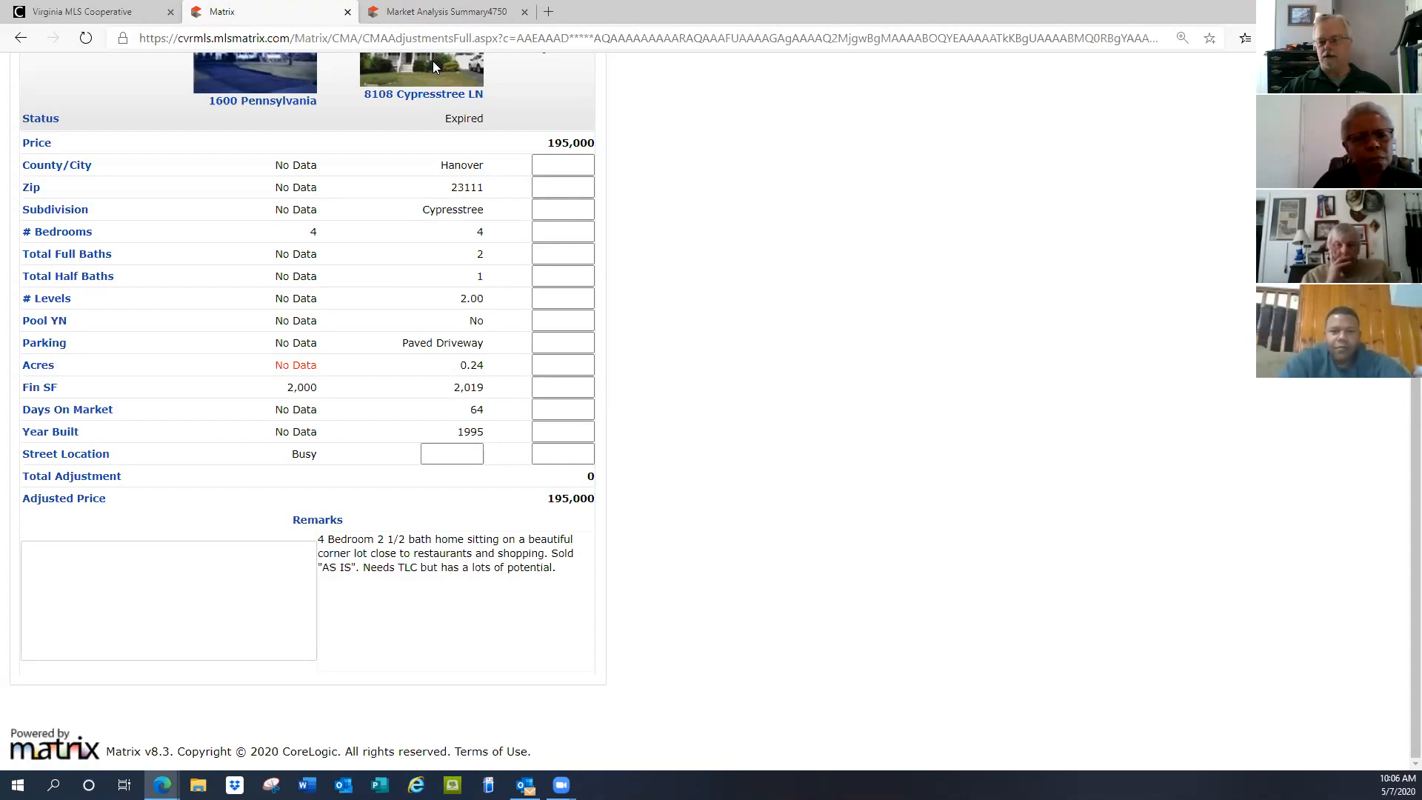
left_click(554, 211)
type("5")
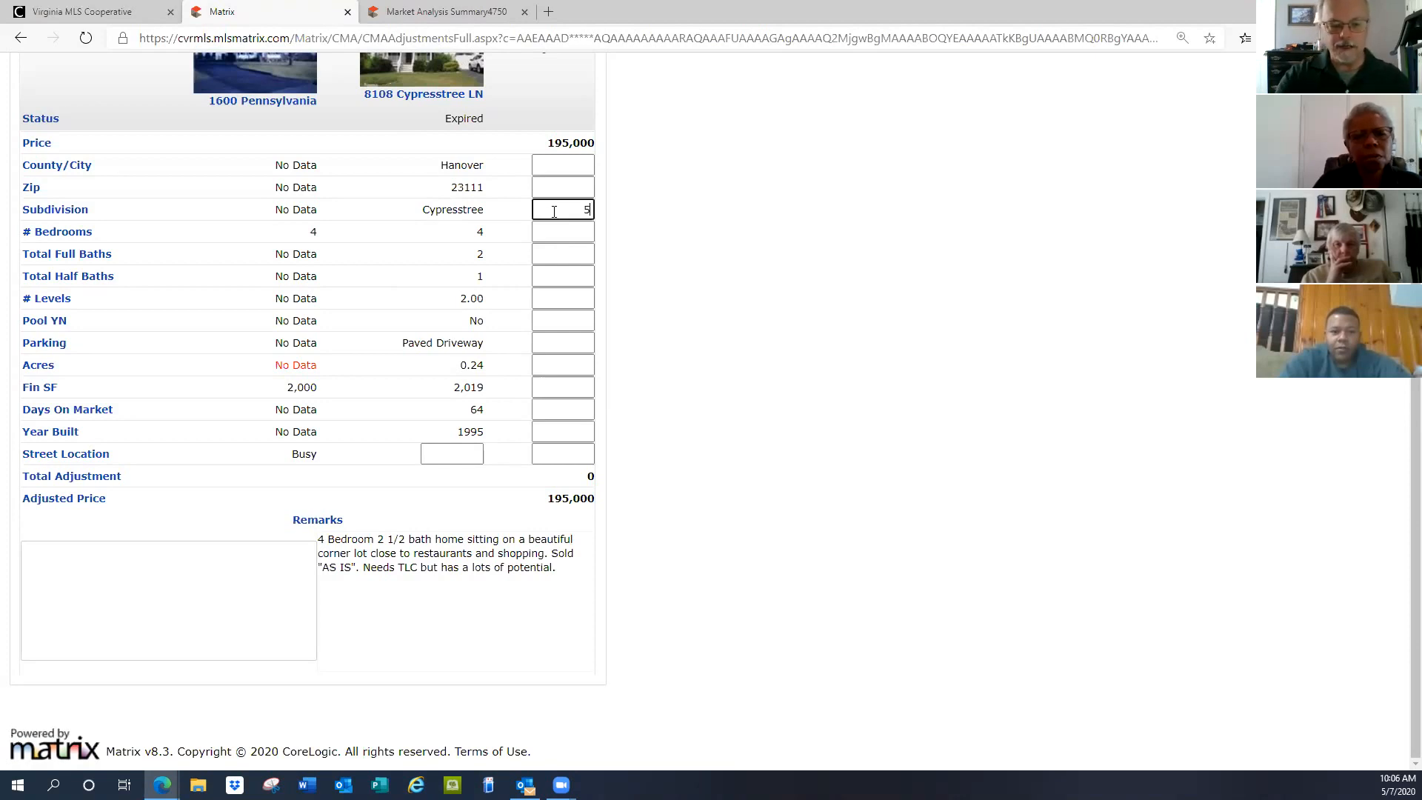
type(",0000")
key("Return")
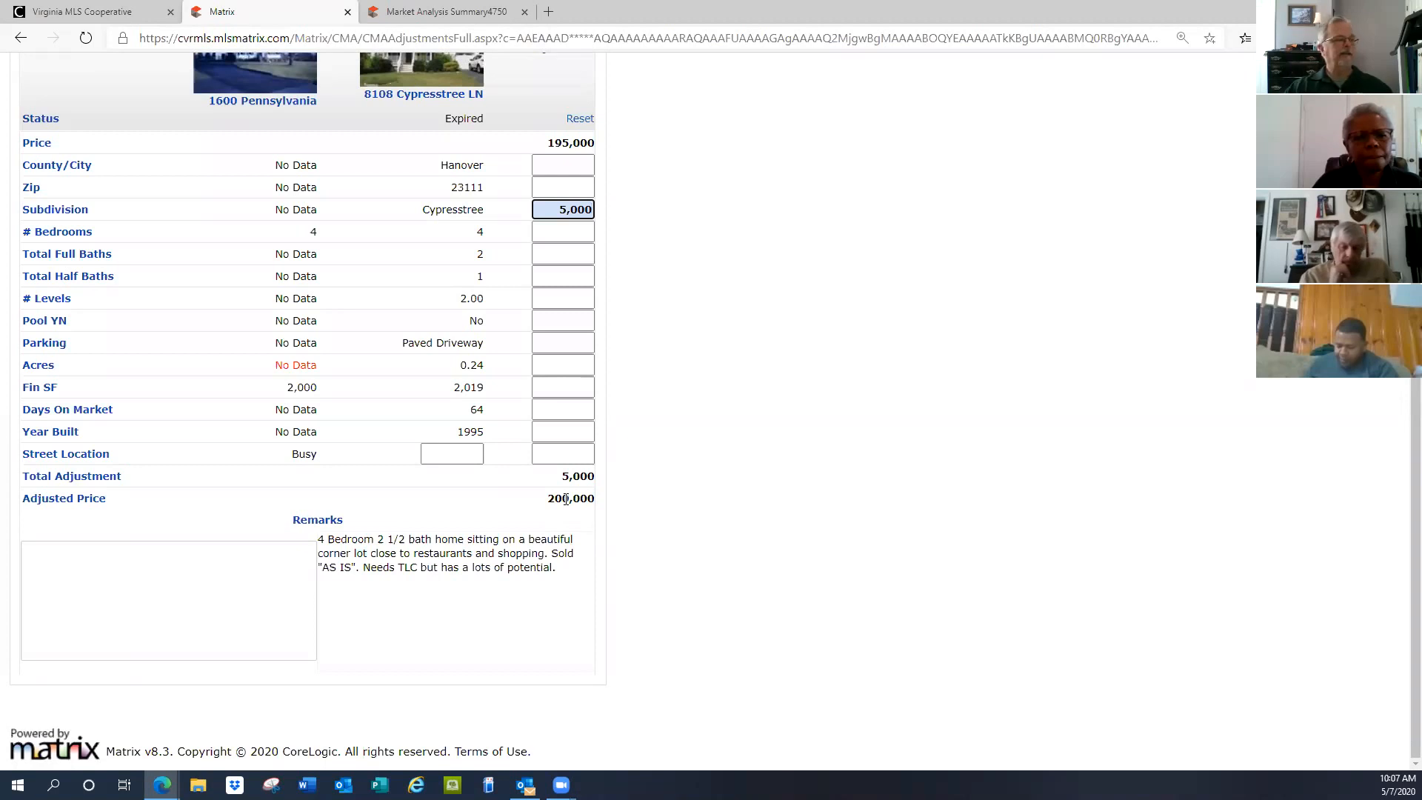
scroll(798, 416, "up", 3)
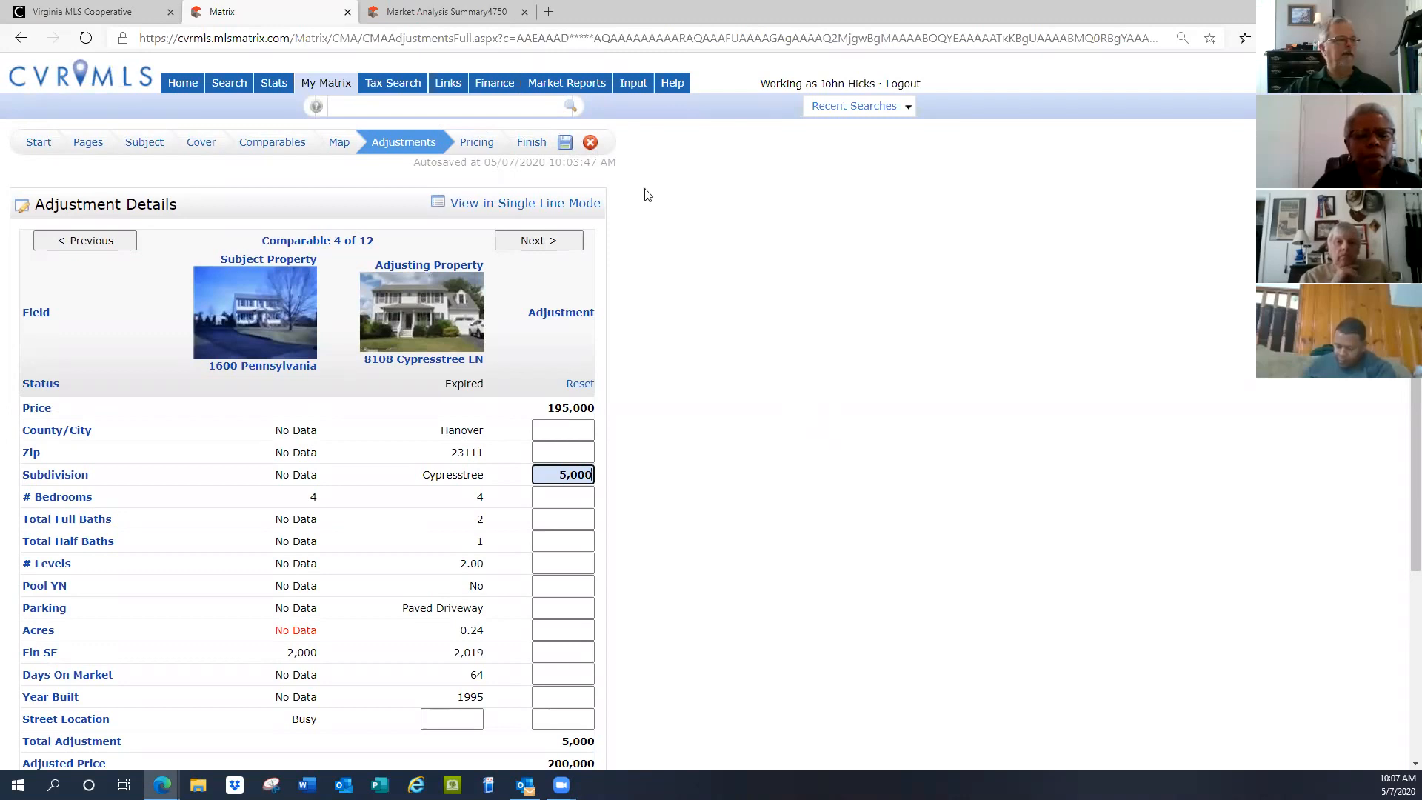
Go to the Pricing step and review adjusted prices of 200,000–270,000, median 232,250, average 233,938
left_click(486, 141)
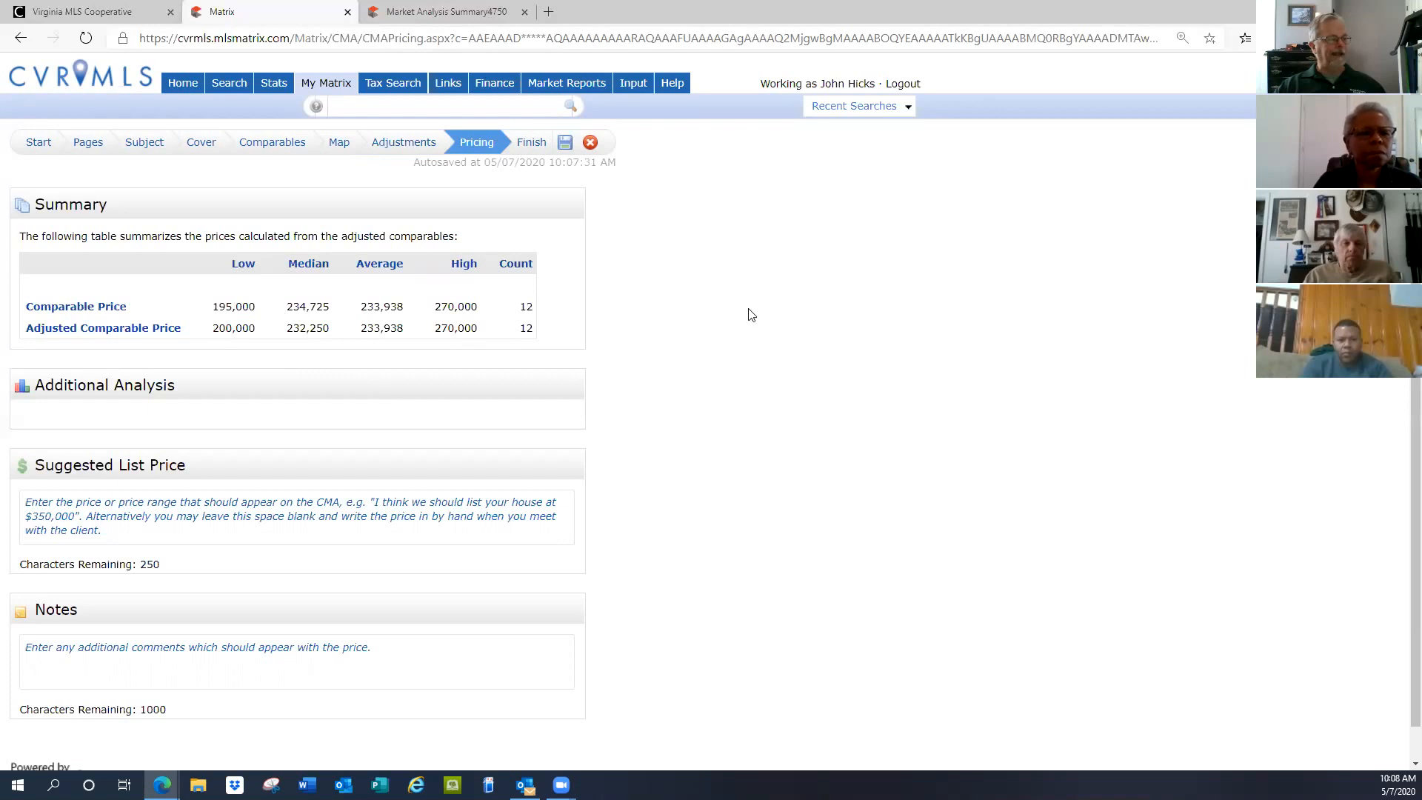
scroll(740, 320, "down", 1)
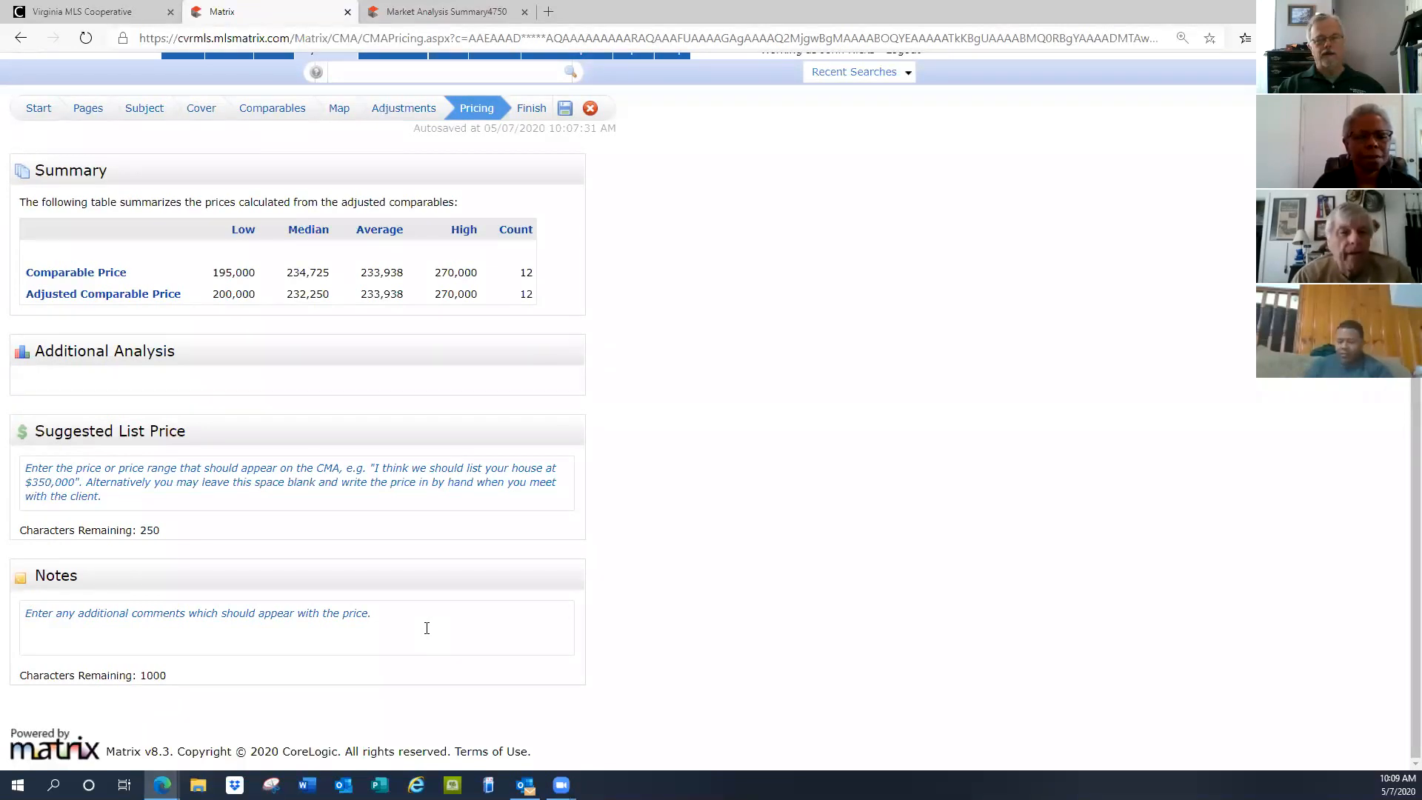
Write 'List Price: $235,000' and 'Sold Price: $233,000' on two lines in the Suggested List Price box
left_click(64, 470)
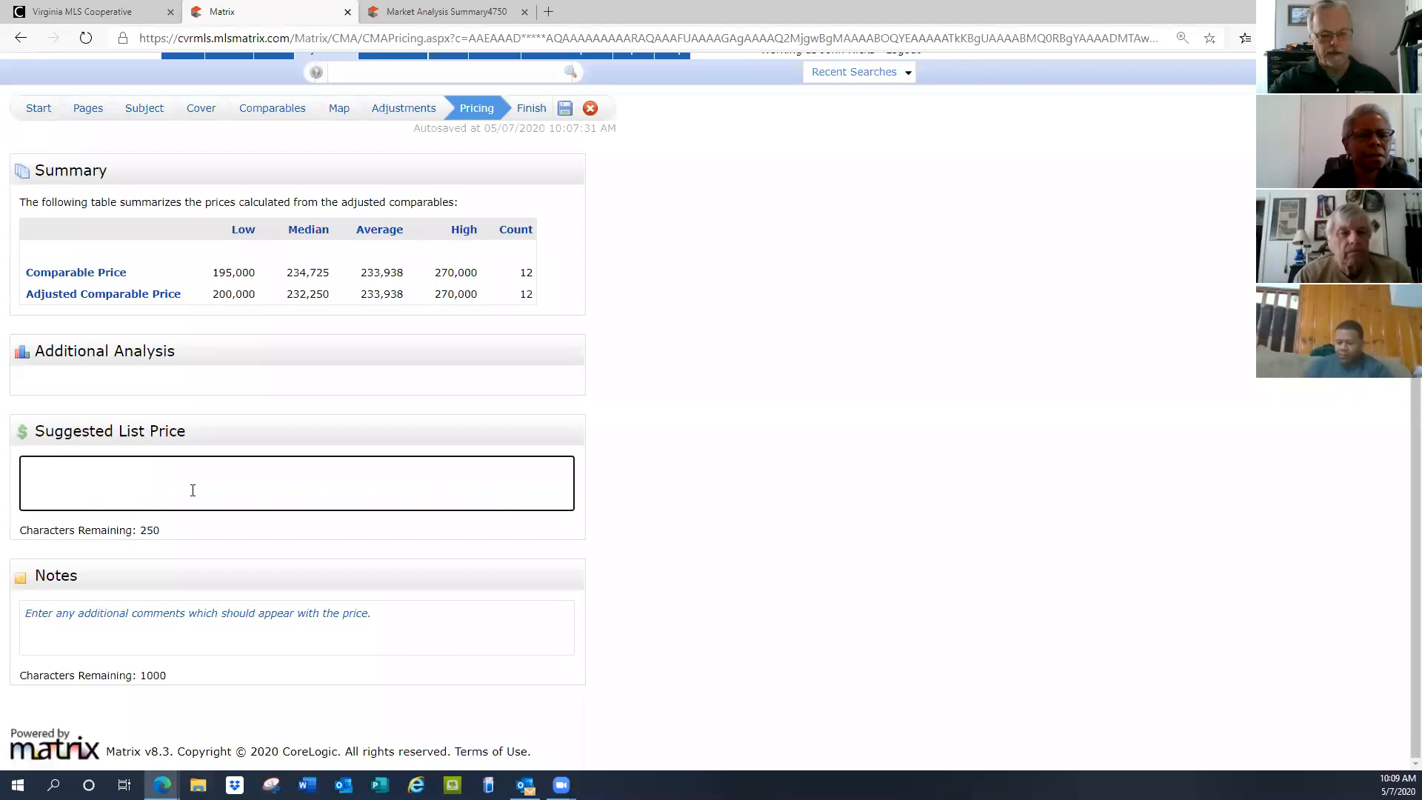
type("List Price: 235")
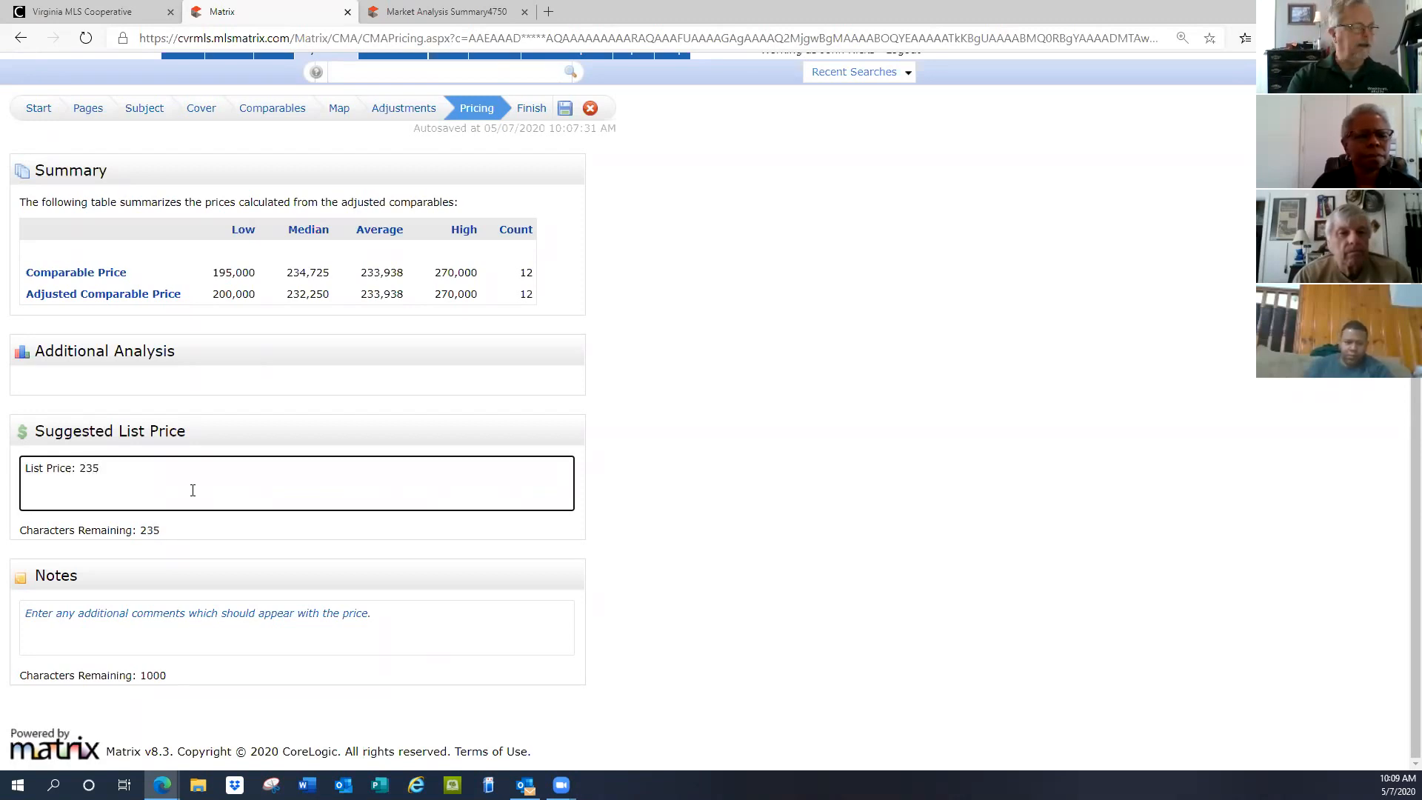
key("BackSpace")
key("BackSpace")
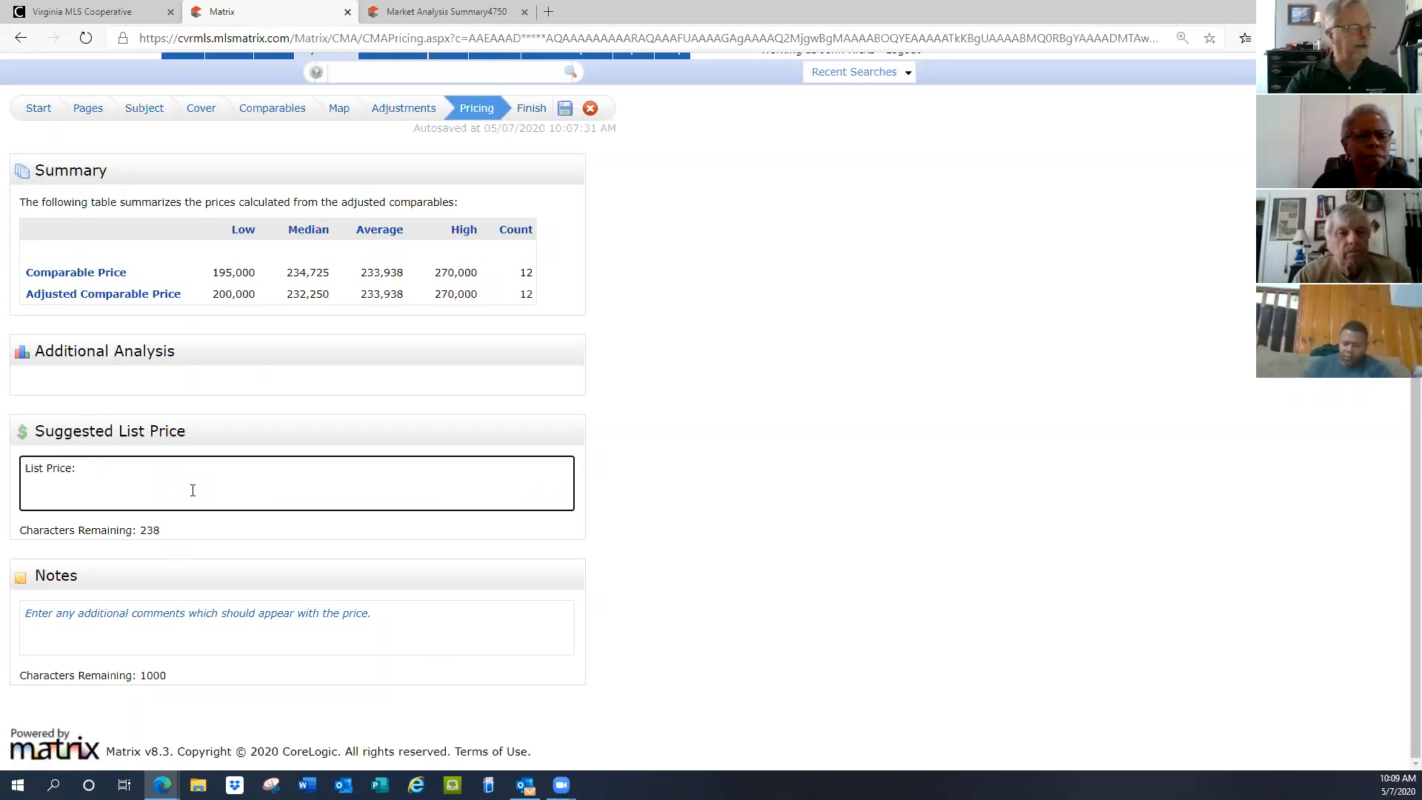
type("$235,000")
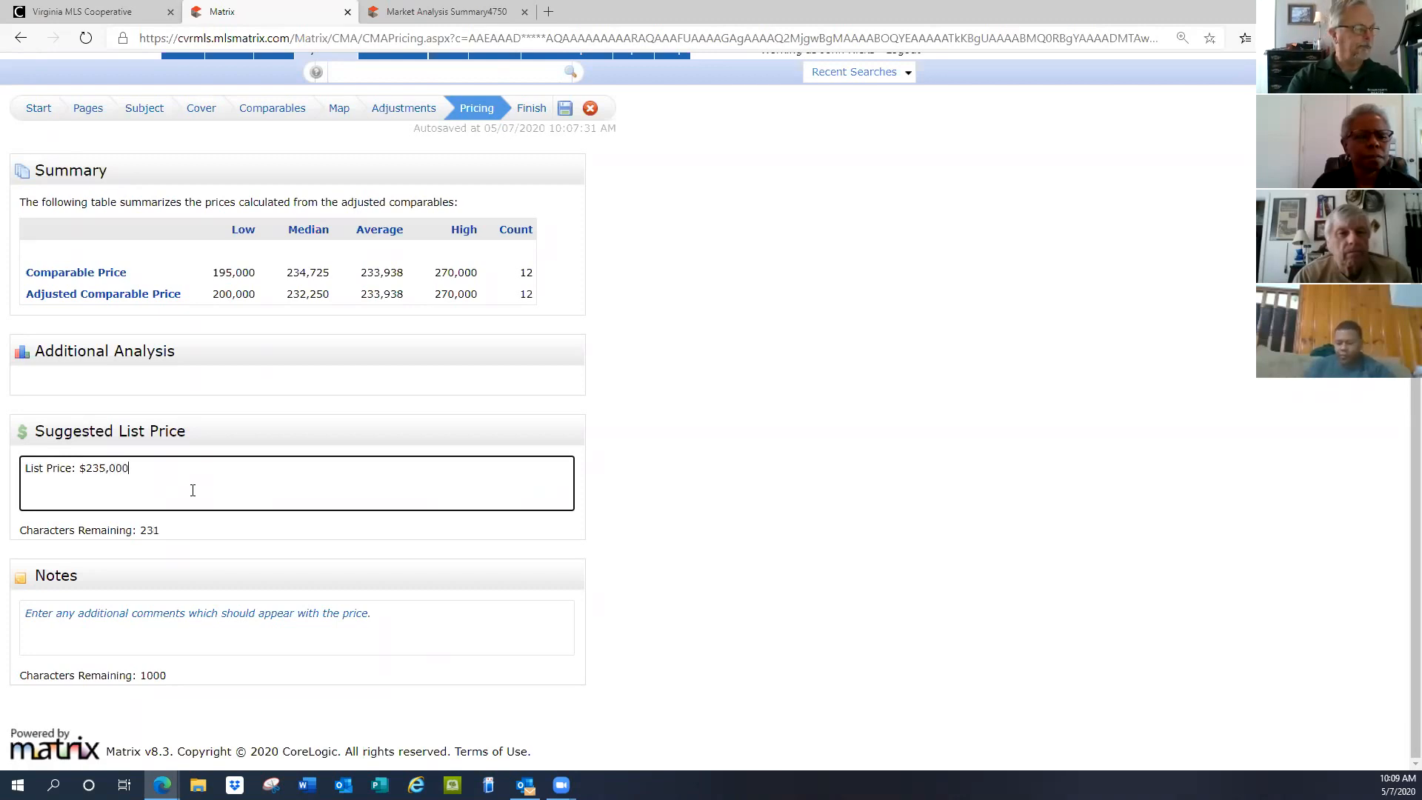
key("Return")
type("So")
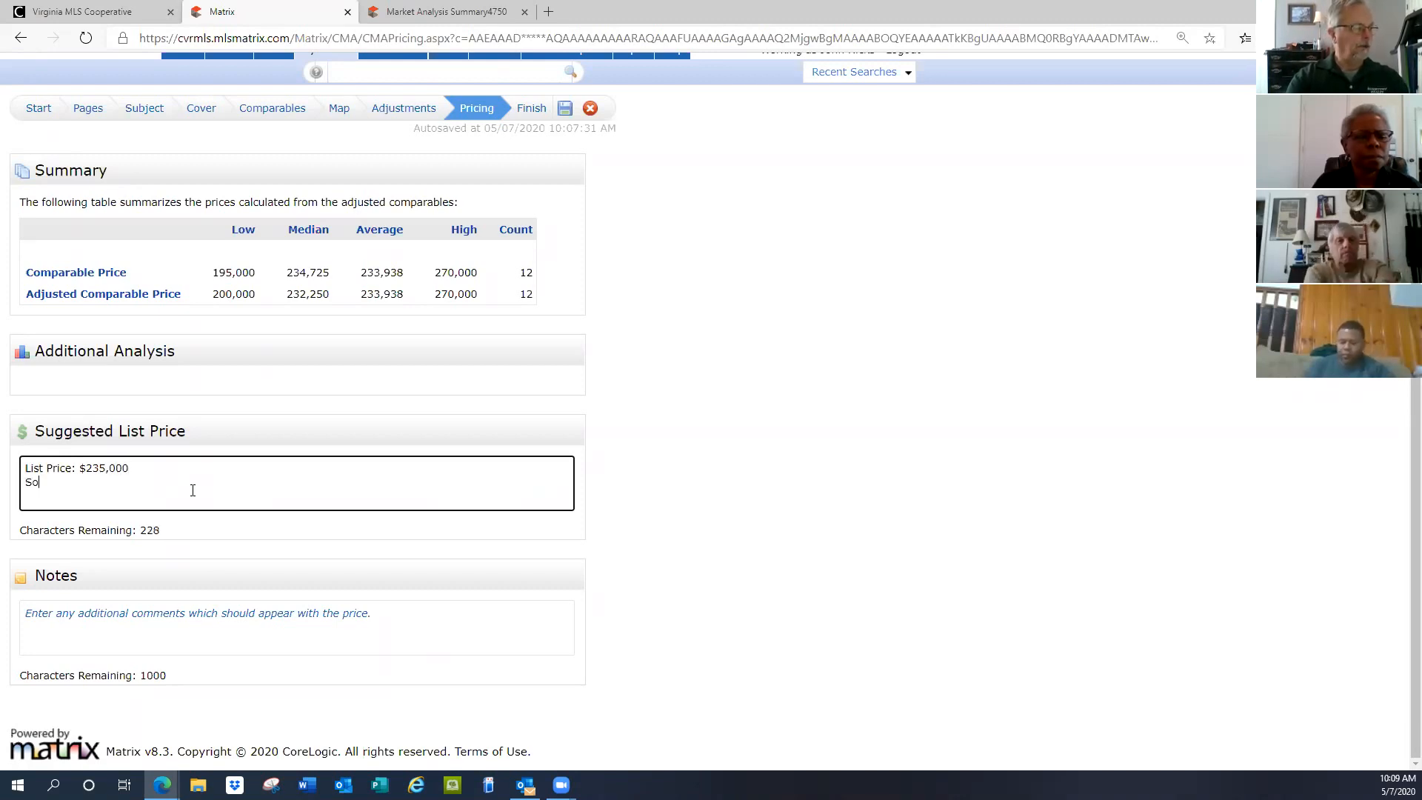
type("ld Price: ")
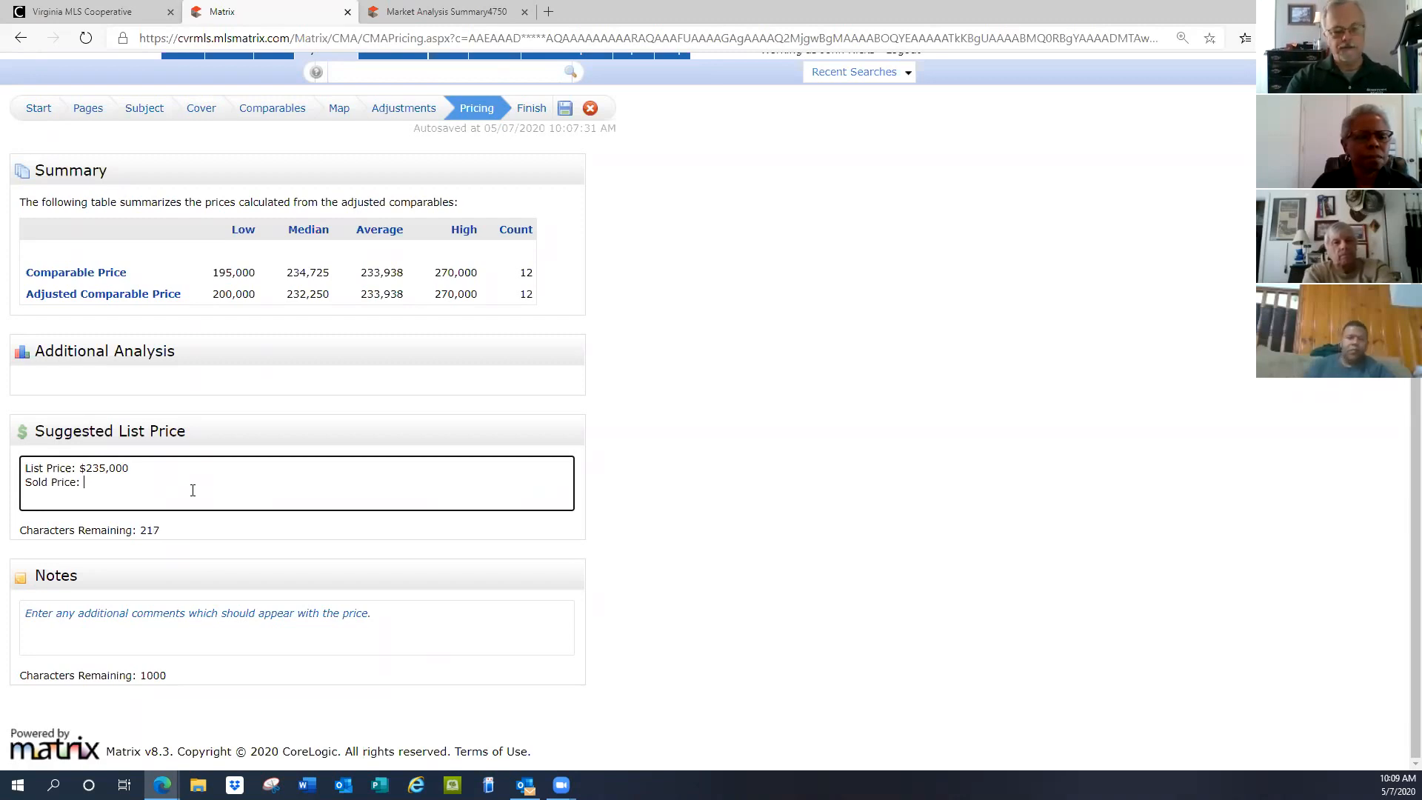
type("233")
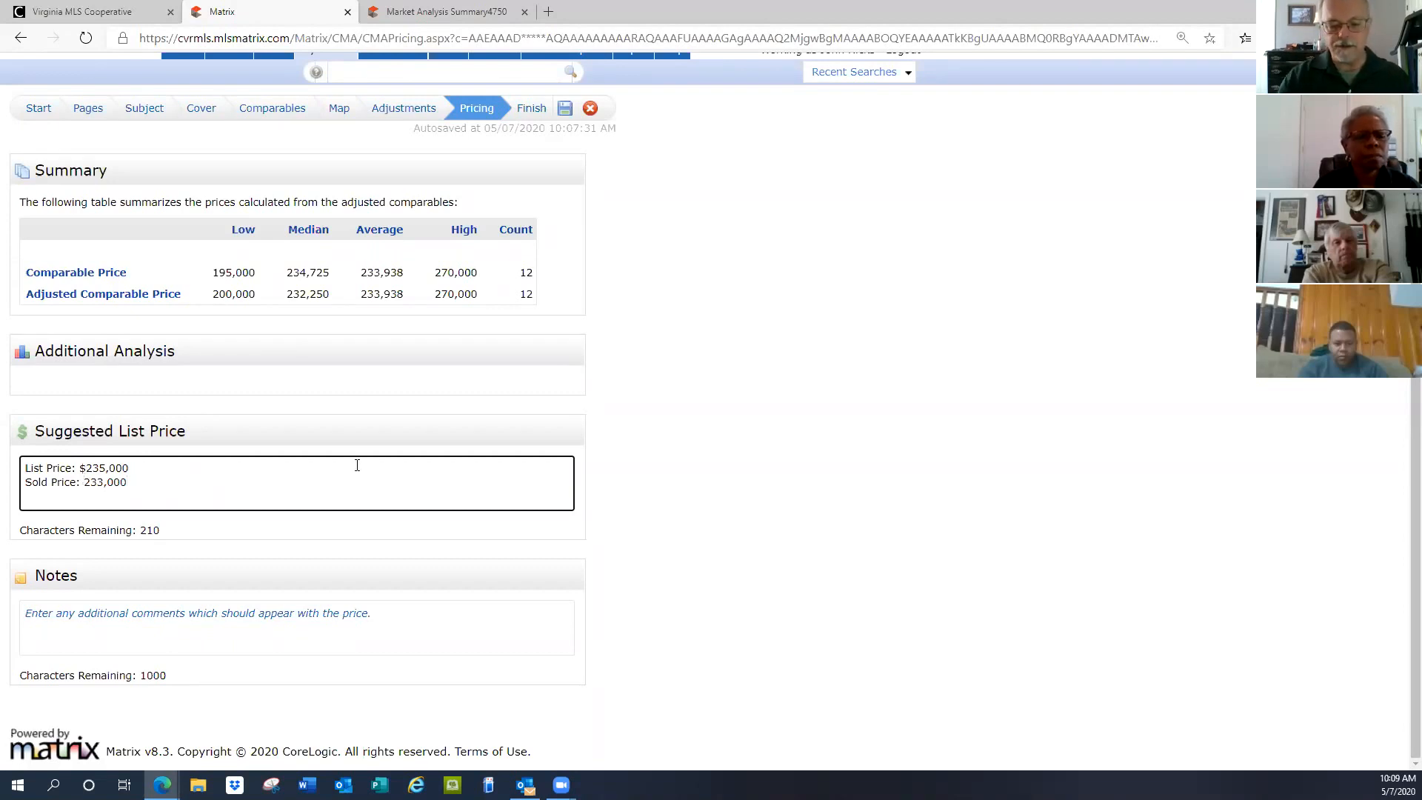
type("$")
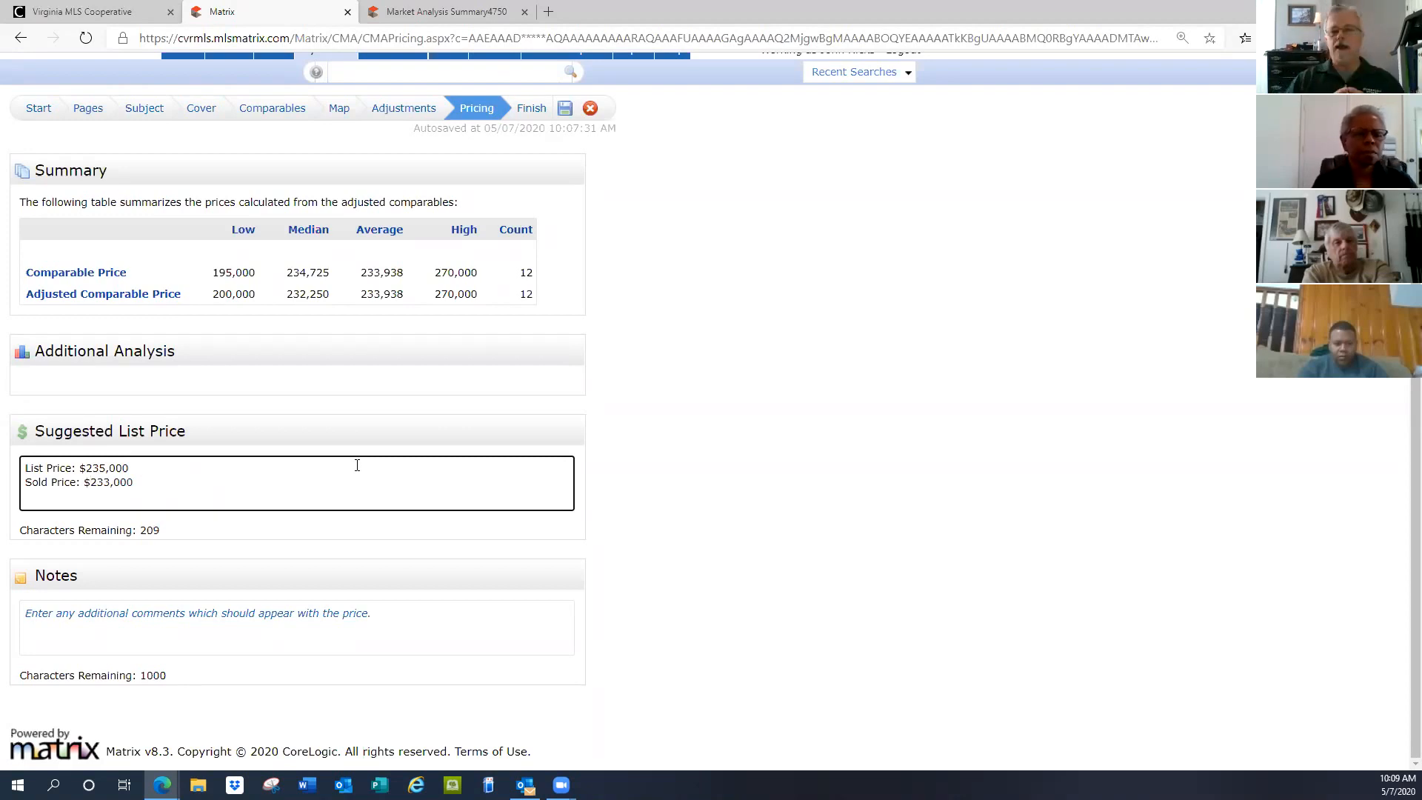
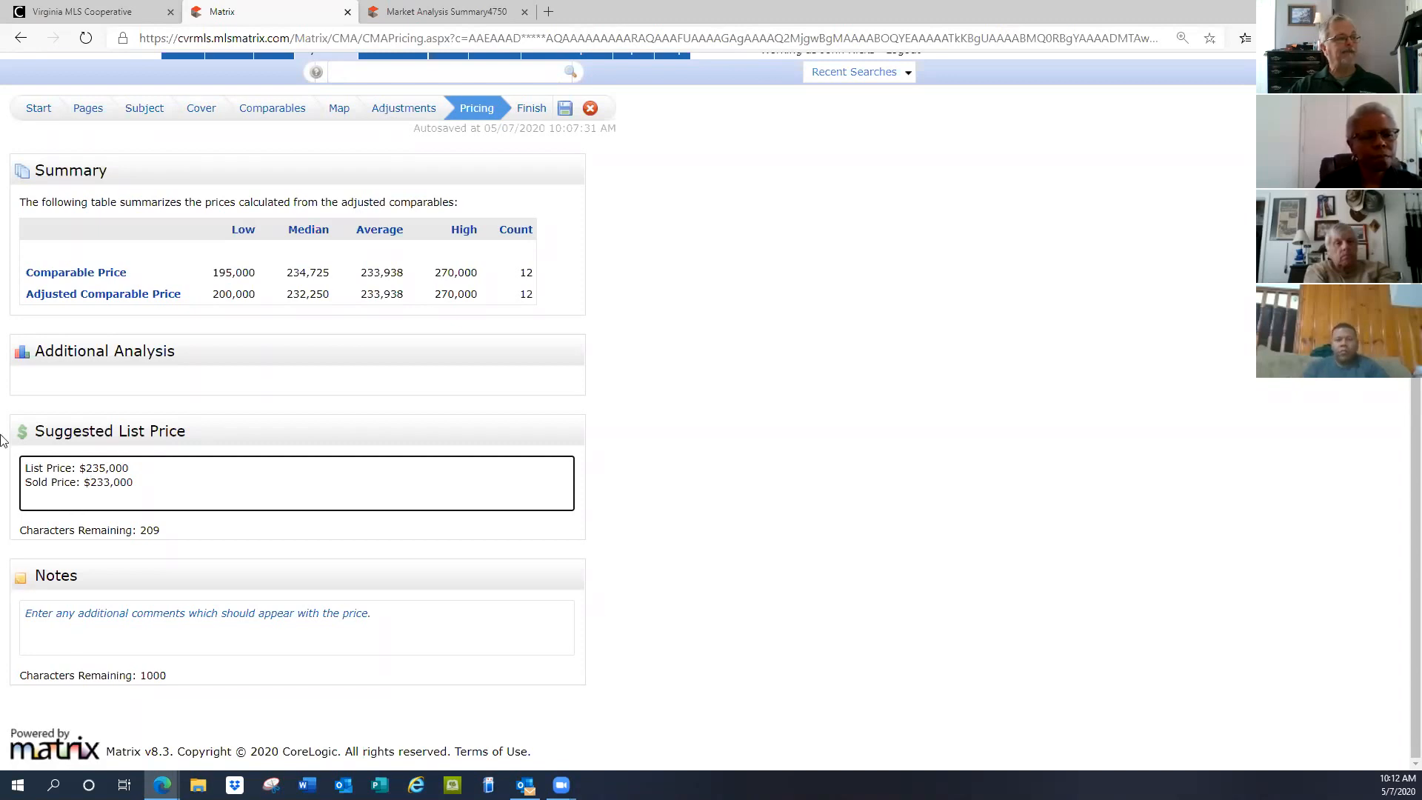
Save the CMA with its $235,000 list and $233,000 sold price suggestions
left_click(564, 110)
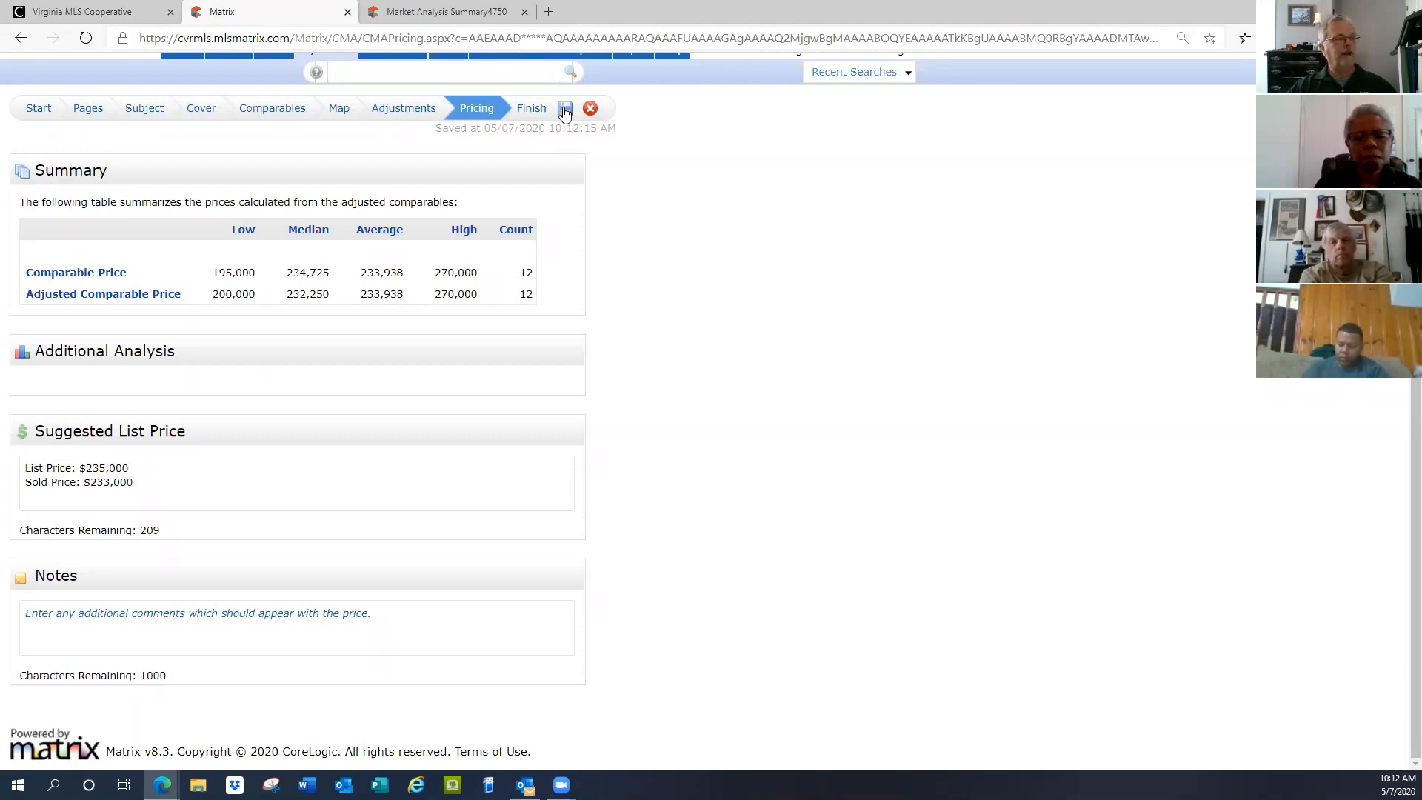
Go to the Finish step and review the summary, selected pages and 12 comparables
left_click(539, 117)
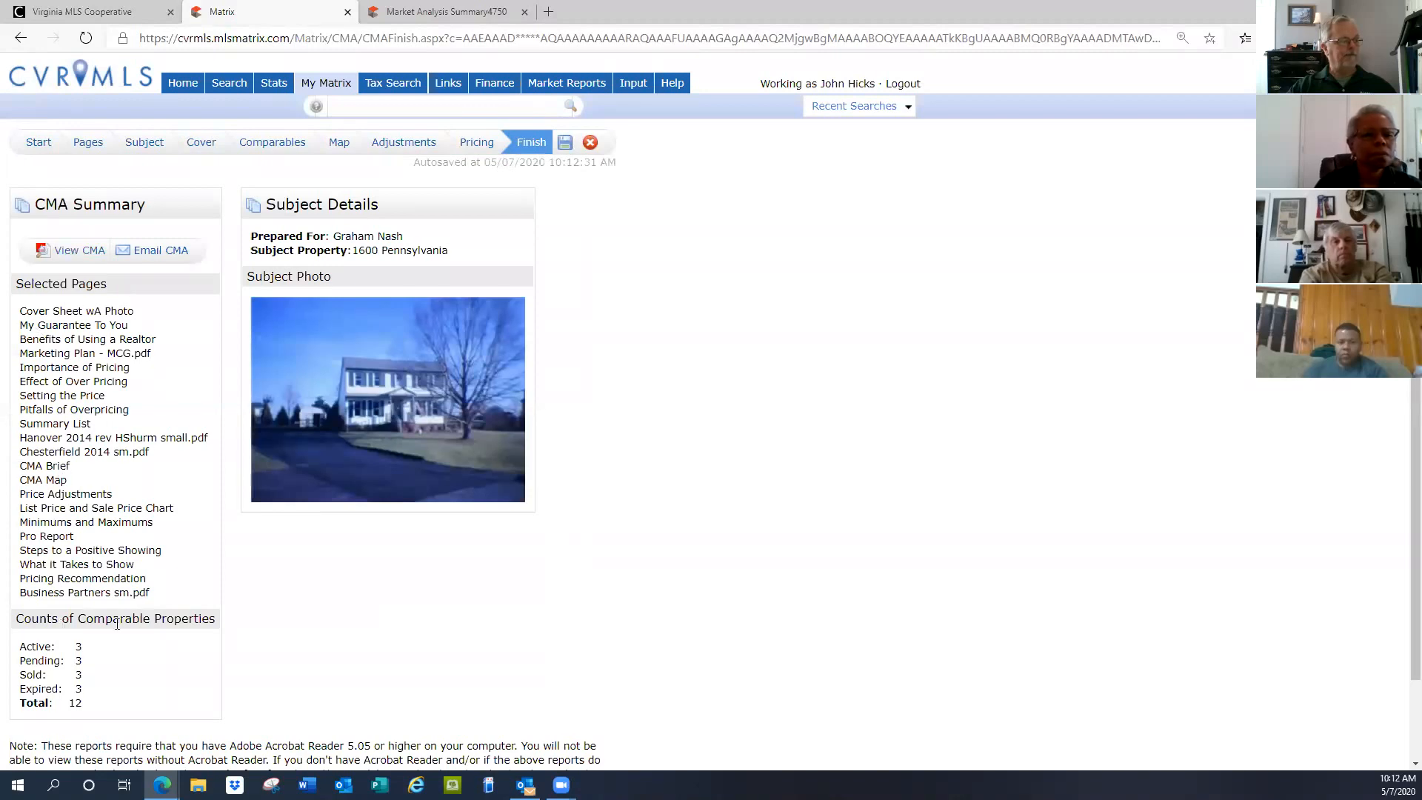
scroll(637, 508, "down", 2)
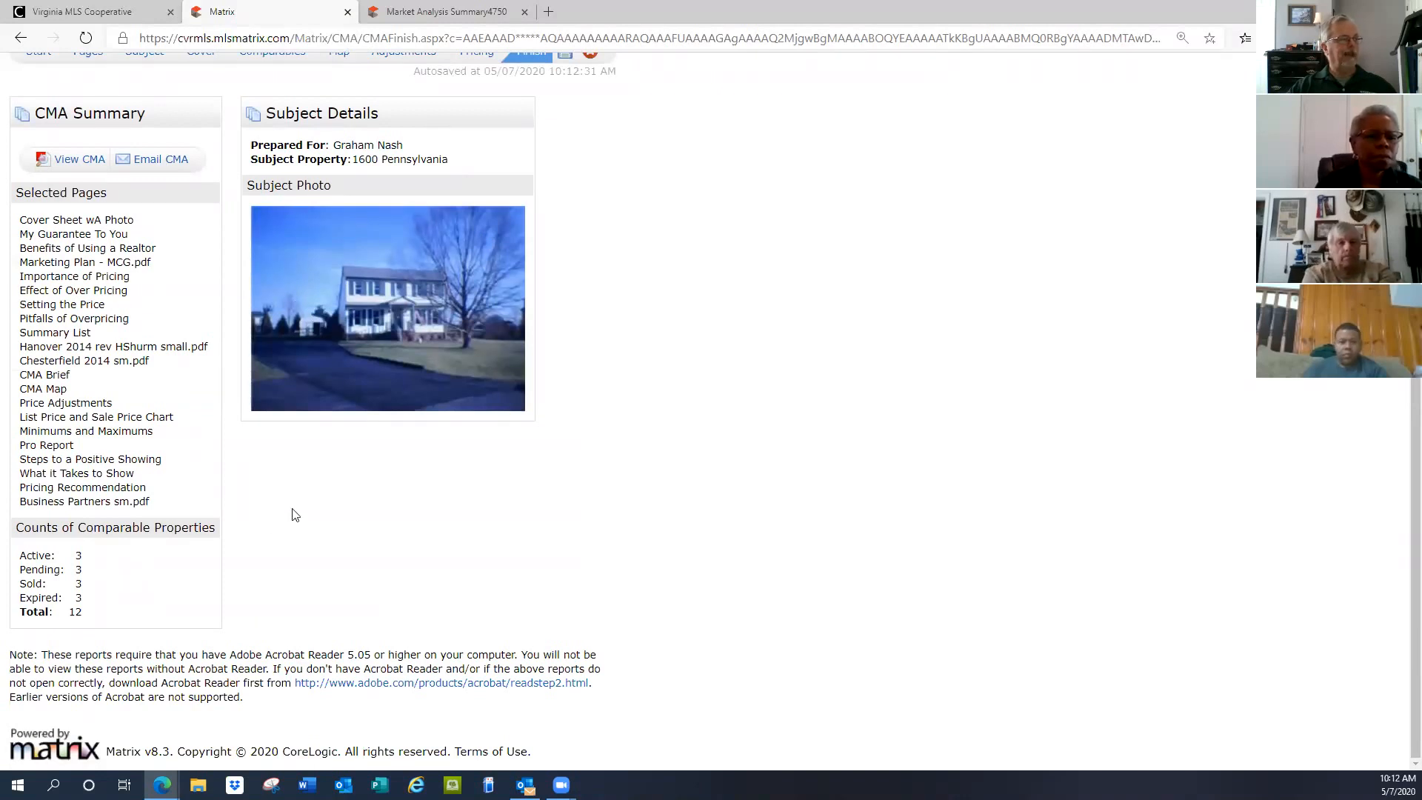
scroll(294, 515, "up", 2)
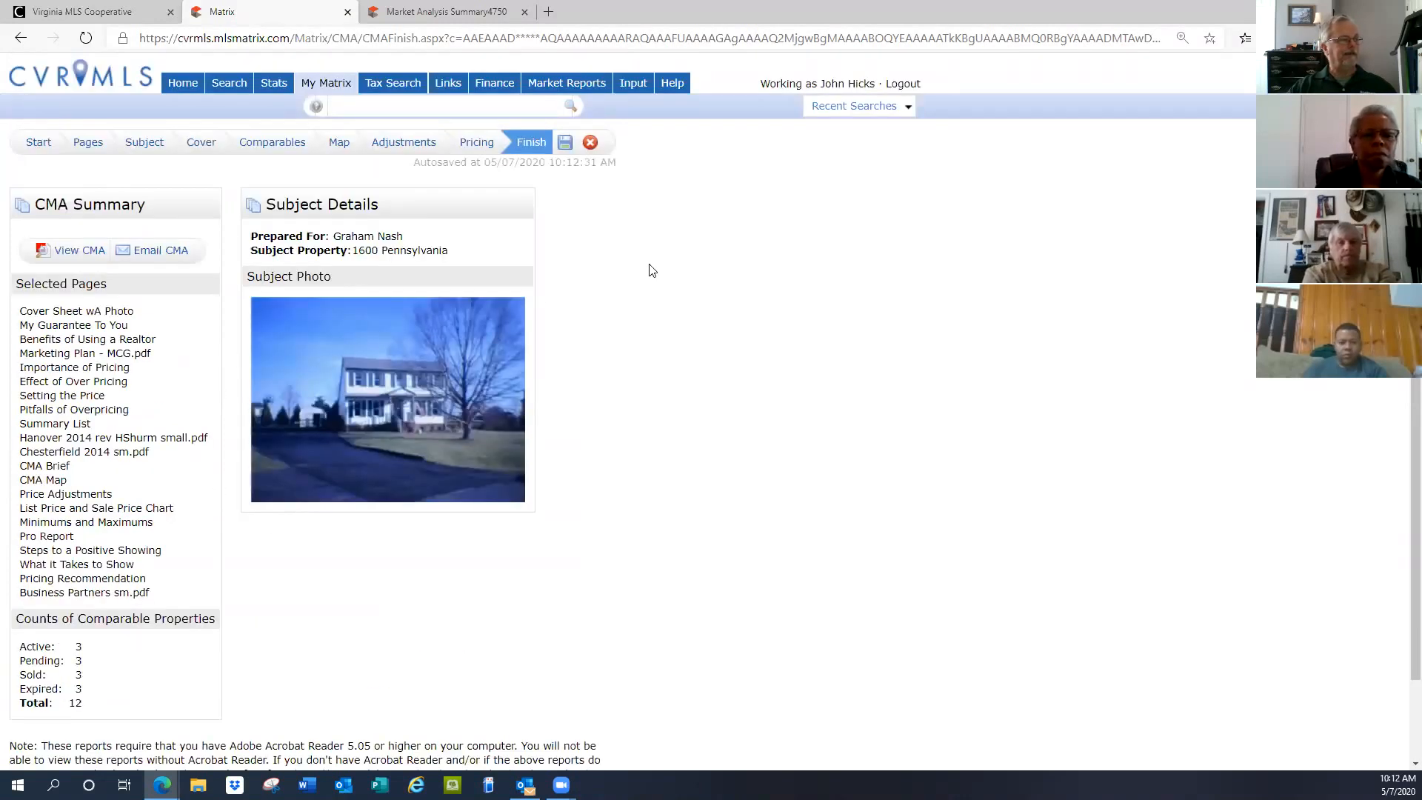
Generate the CMA report via View CMA, opening the 38-page PDF
left_click(77, 252)
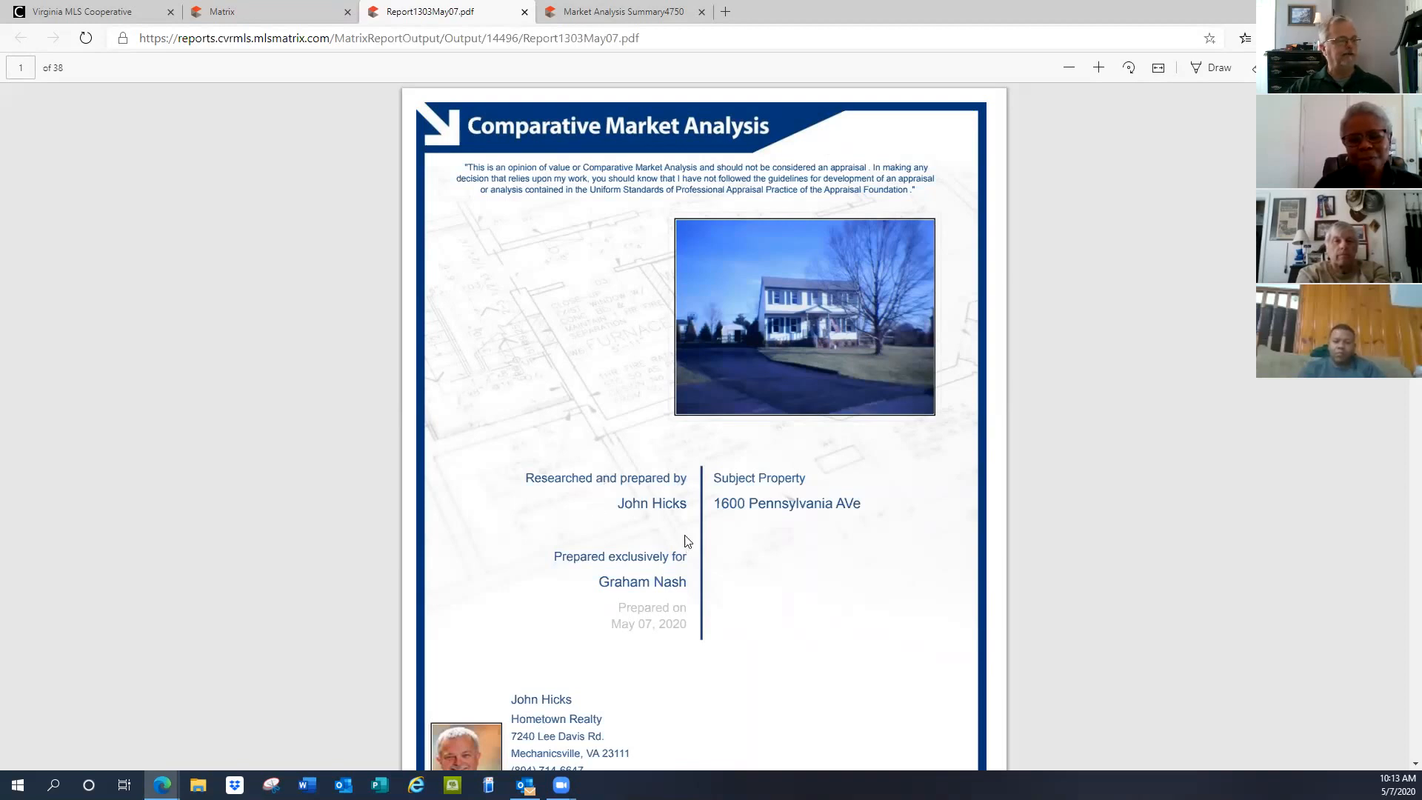
Scroll the PDF from the cover to page 14's CMA Map Layout with 12 comparables
scroll(685, 537, "down", 7)
scroll(685, 526, "down", 6)
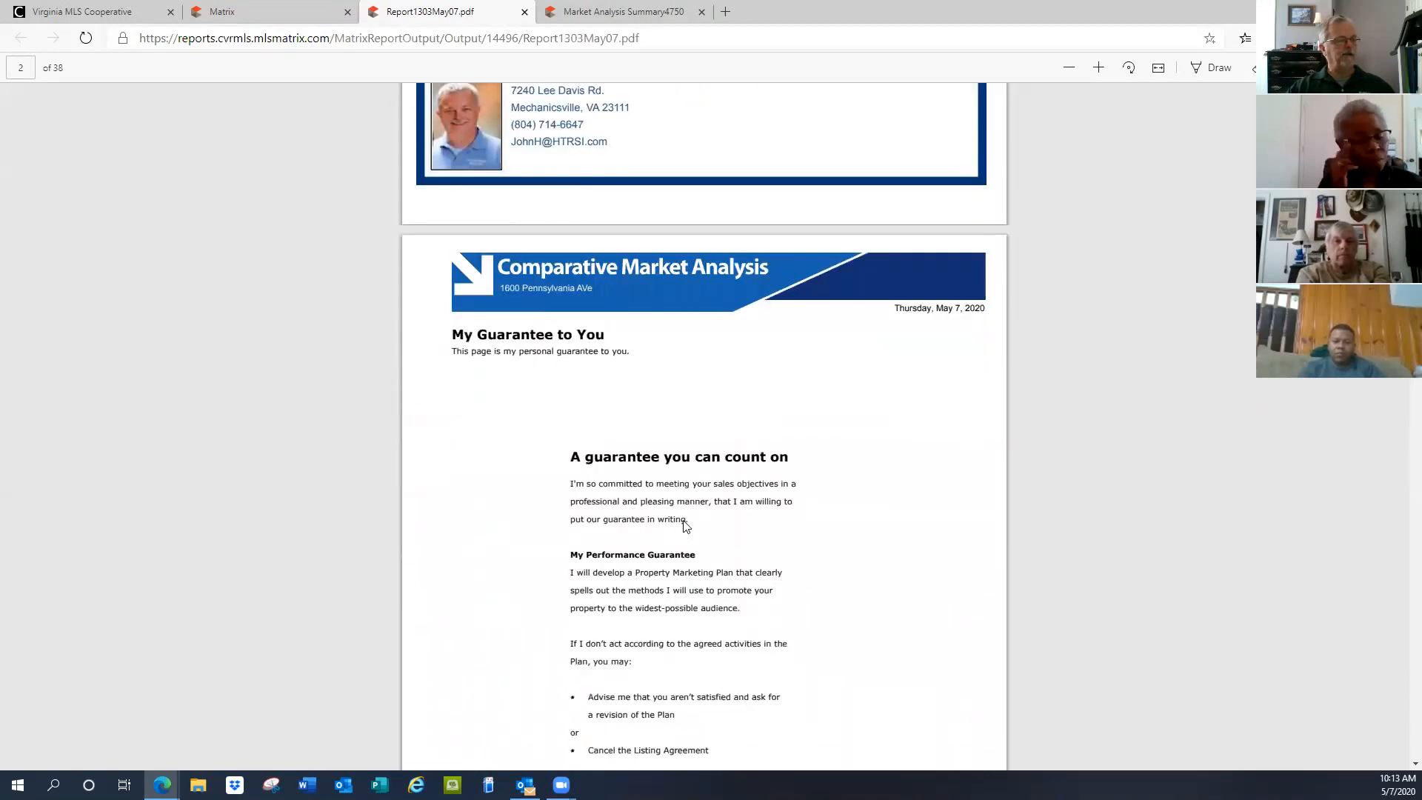
scroll(685, 527, "down", 7)
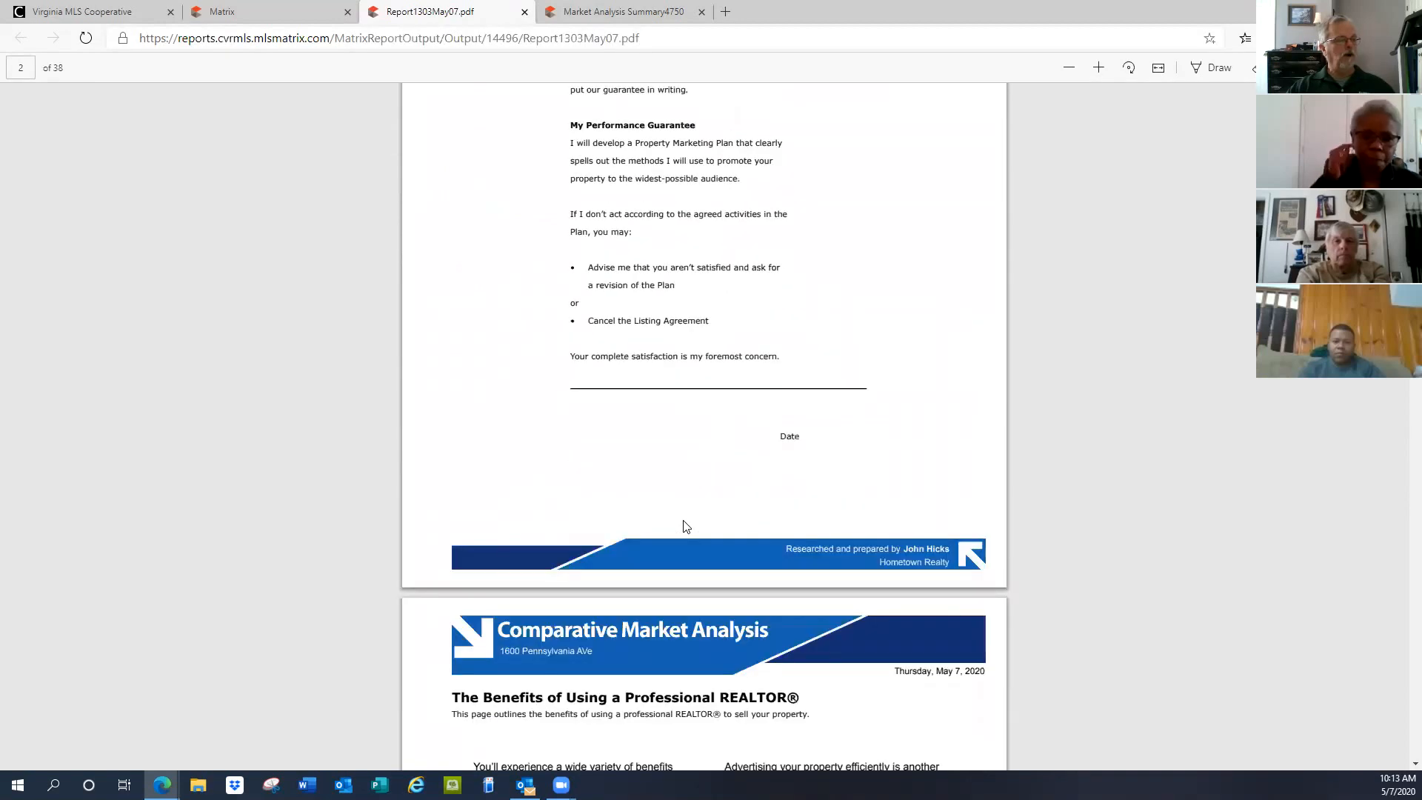
scroll(685, 527, "down", 10)
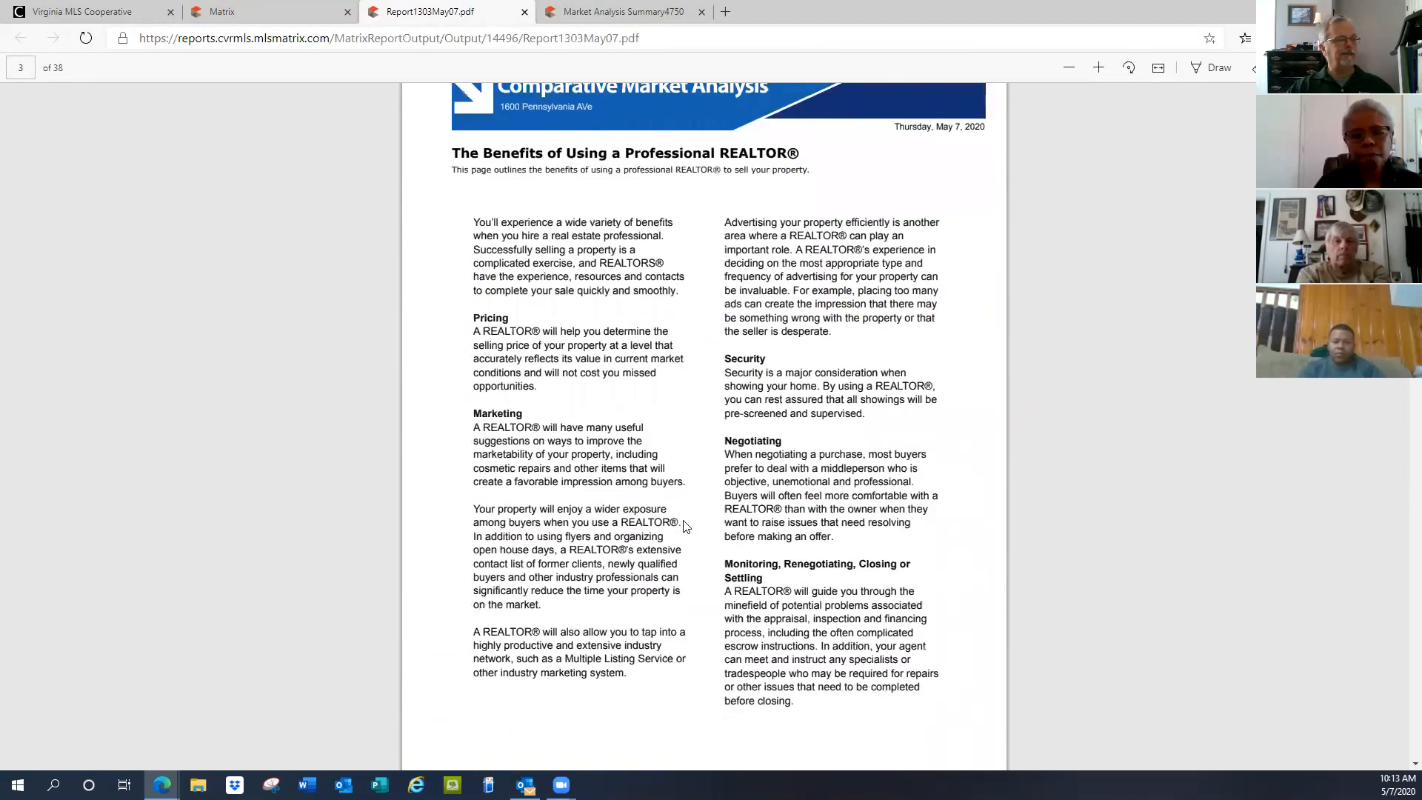
scroll(685, 527, "down", 2)
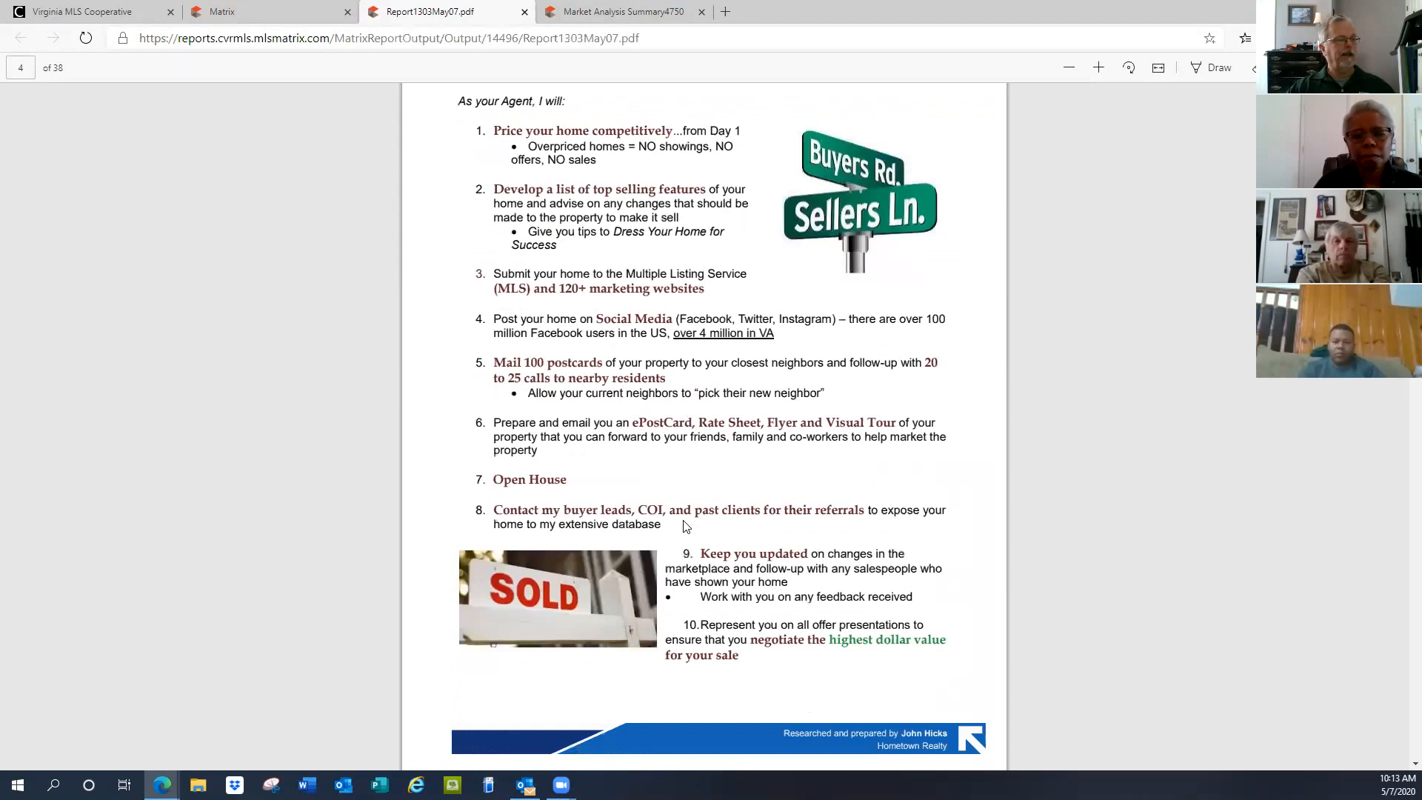
scroll(684, 526, "down", 8)
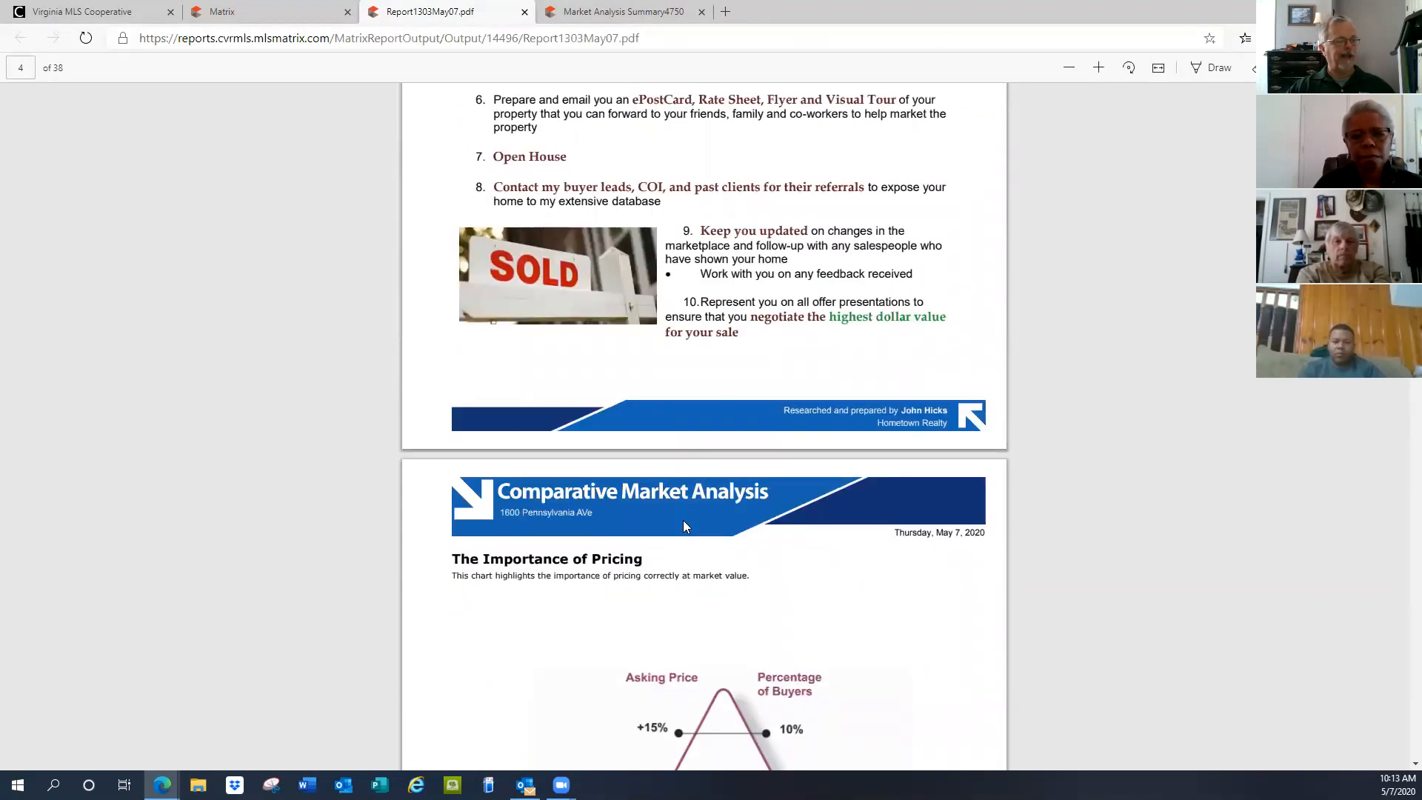
scroll(683, 522, "down", 6)
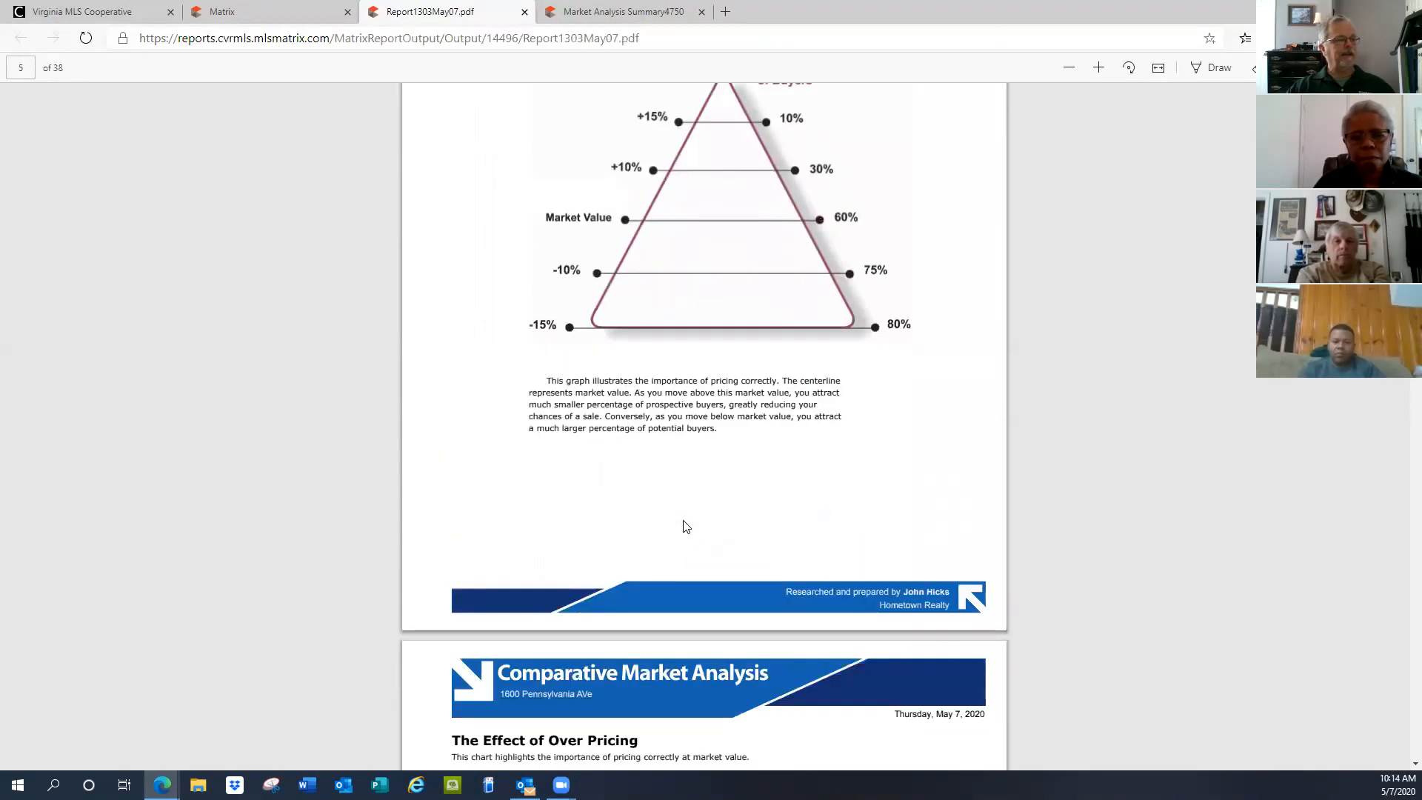
scroll(685, 526, "up", 6)
scroll(685, 527, "down", 2)
scroll(684, 526, "down", 10)
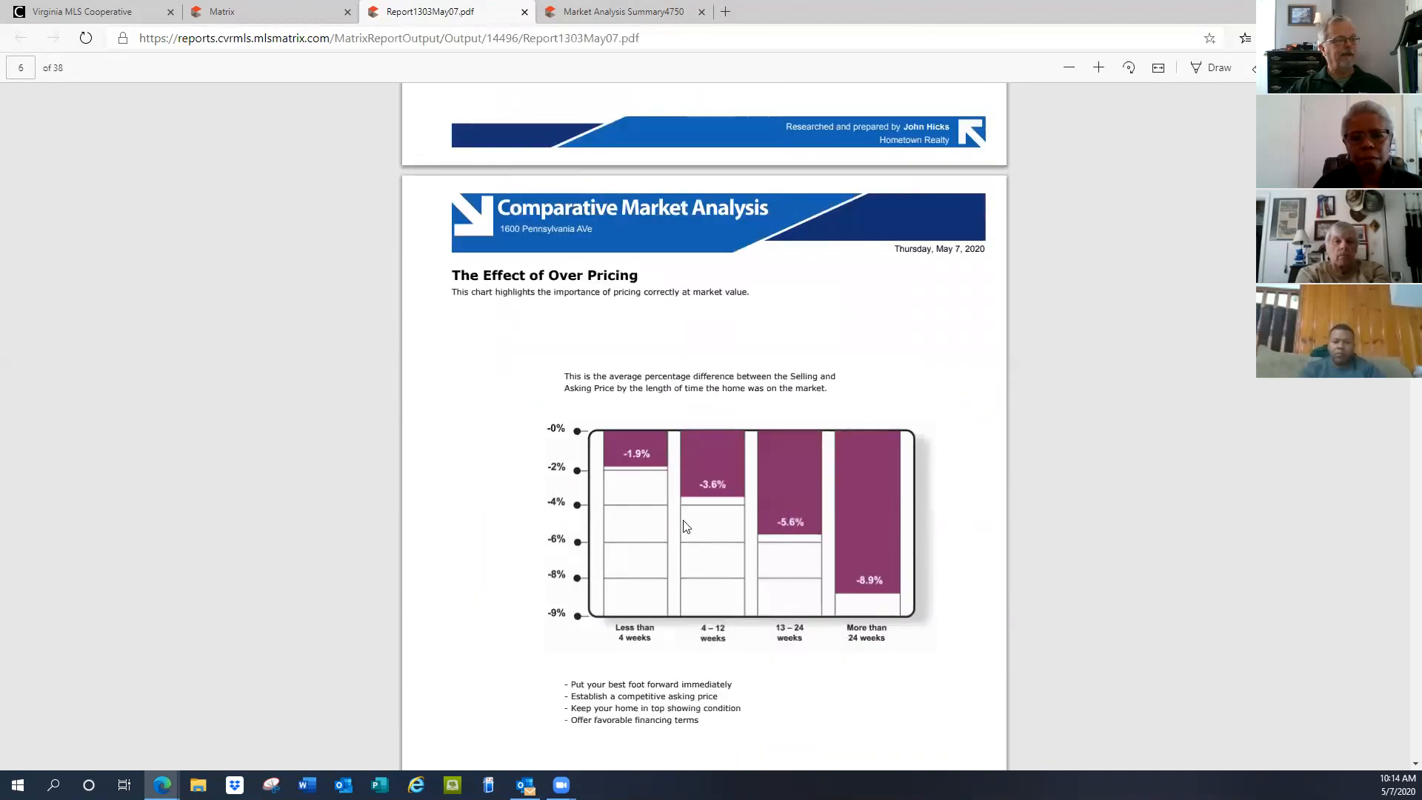
scroll(683, 526, "down", 10)
scroll(683, 525, "down", 10)
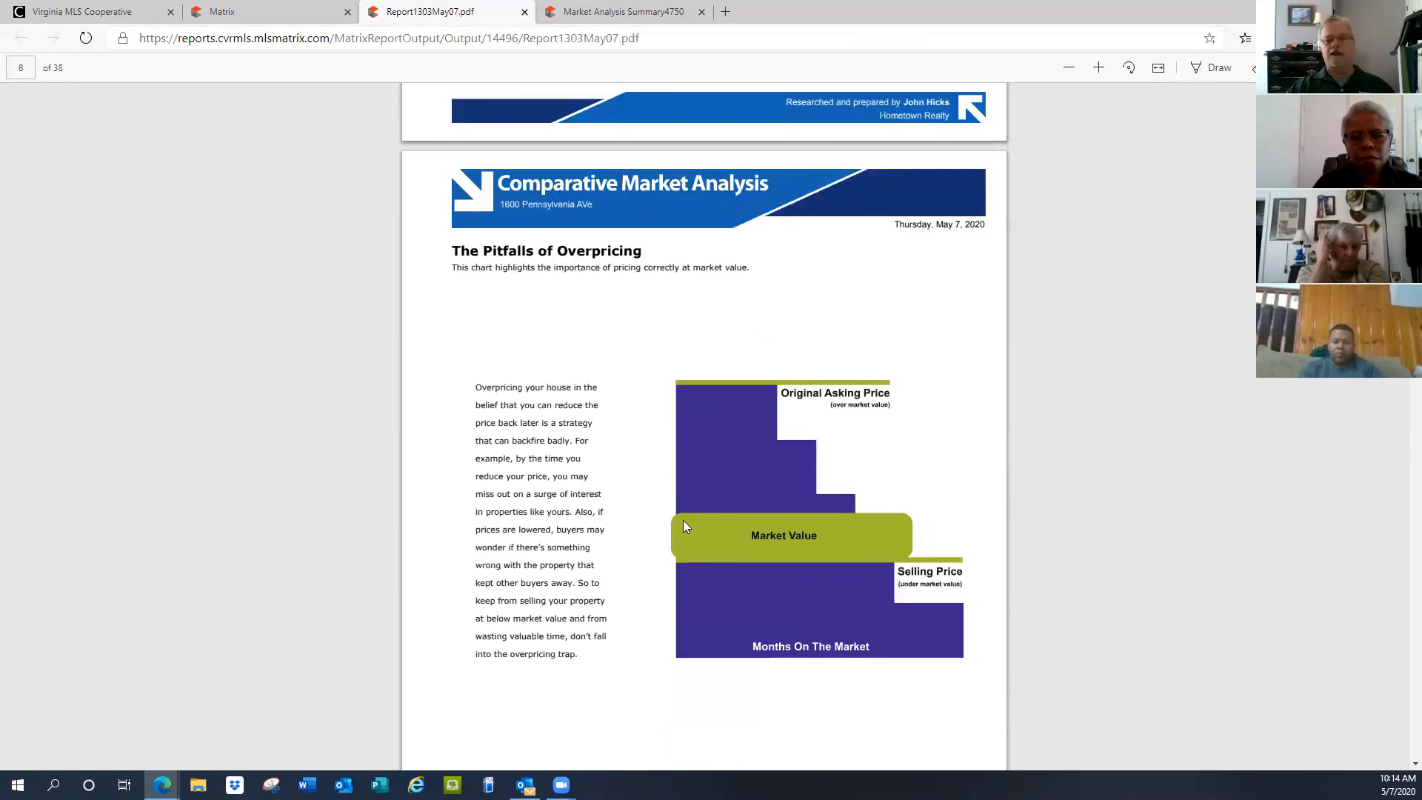
scroll(684, 526, "down", 10)
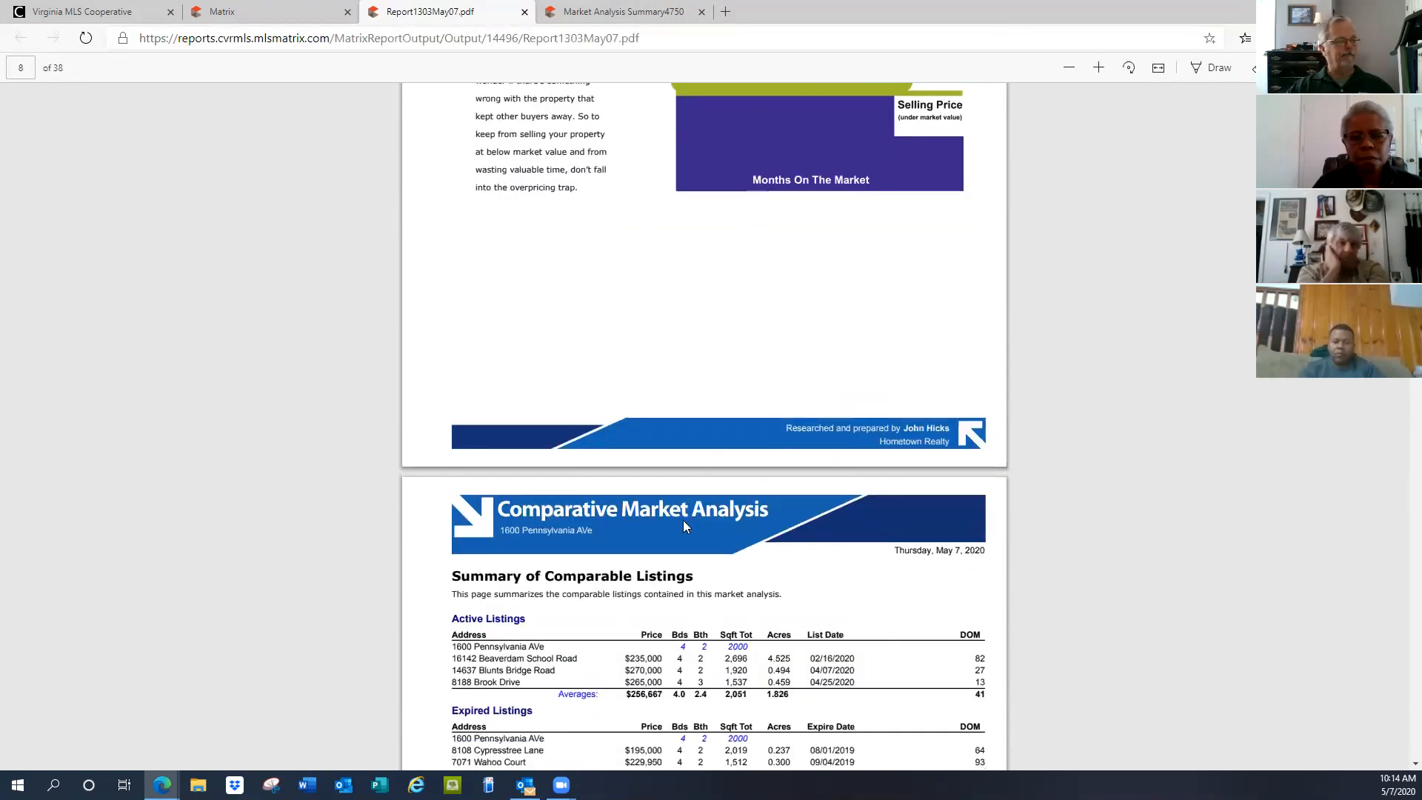
scroll(683, 522, "down", 10)
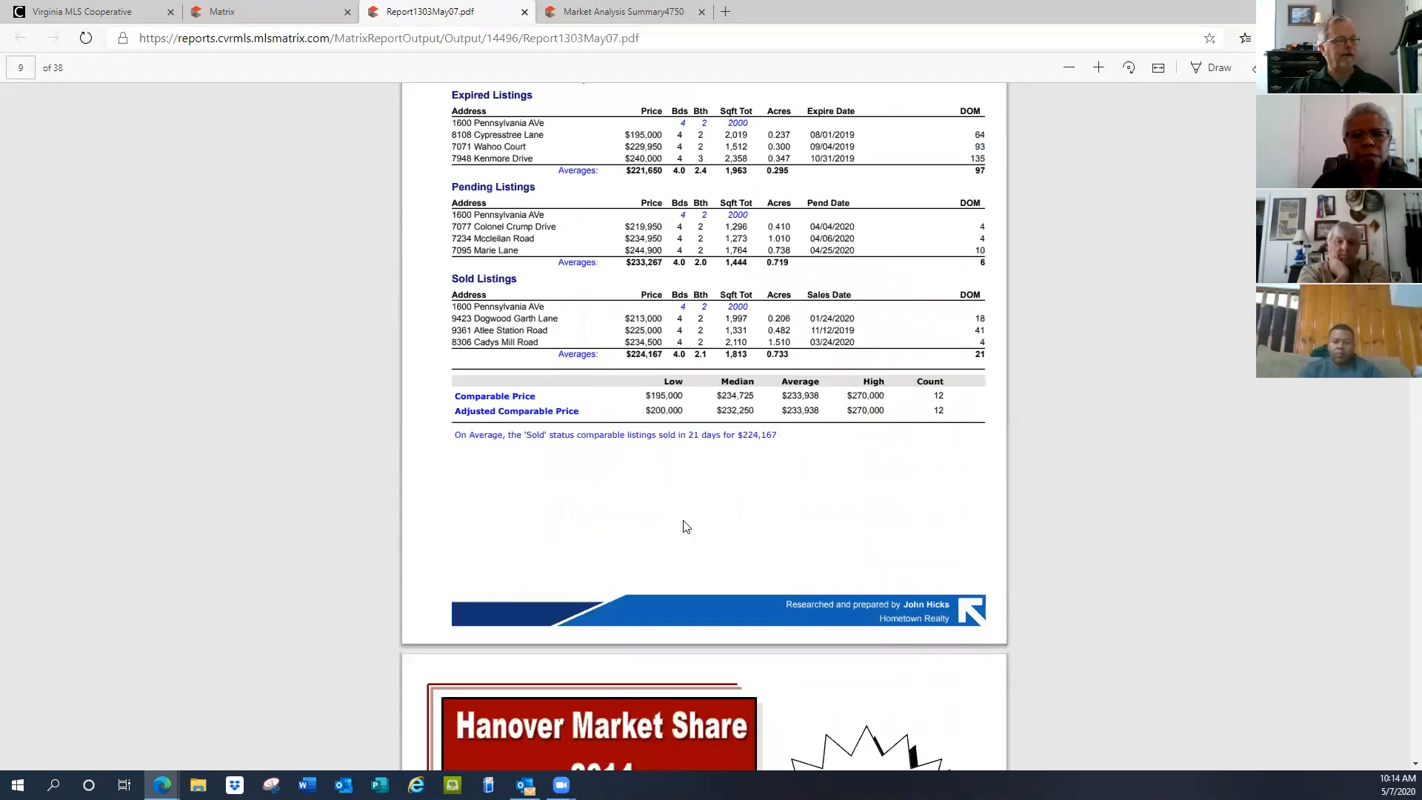
scroll(686, 526, "down", 10)
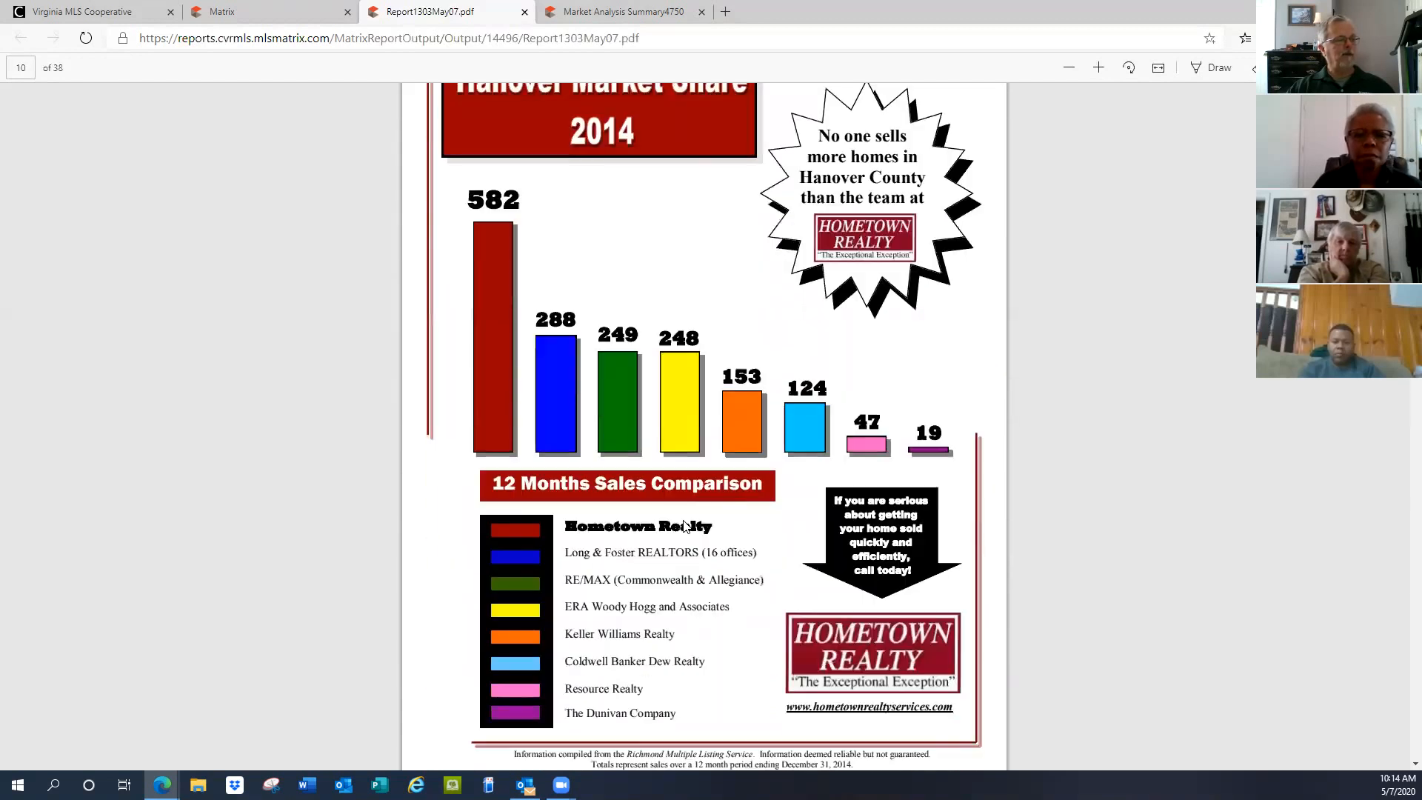
scroll(685, 525, "down", 10)
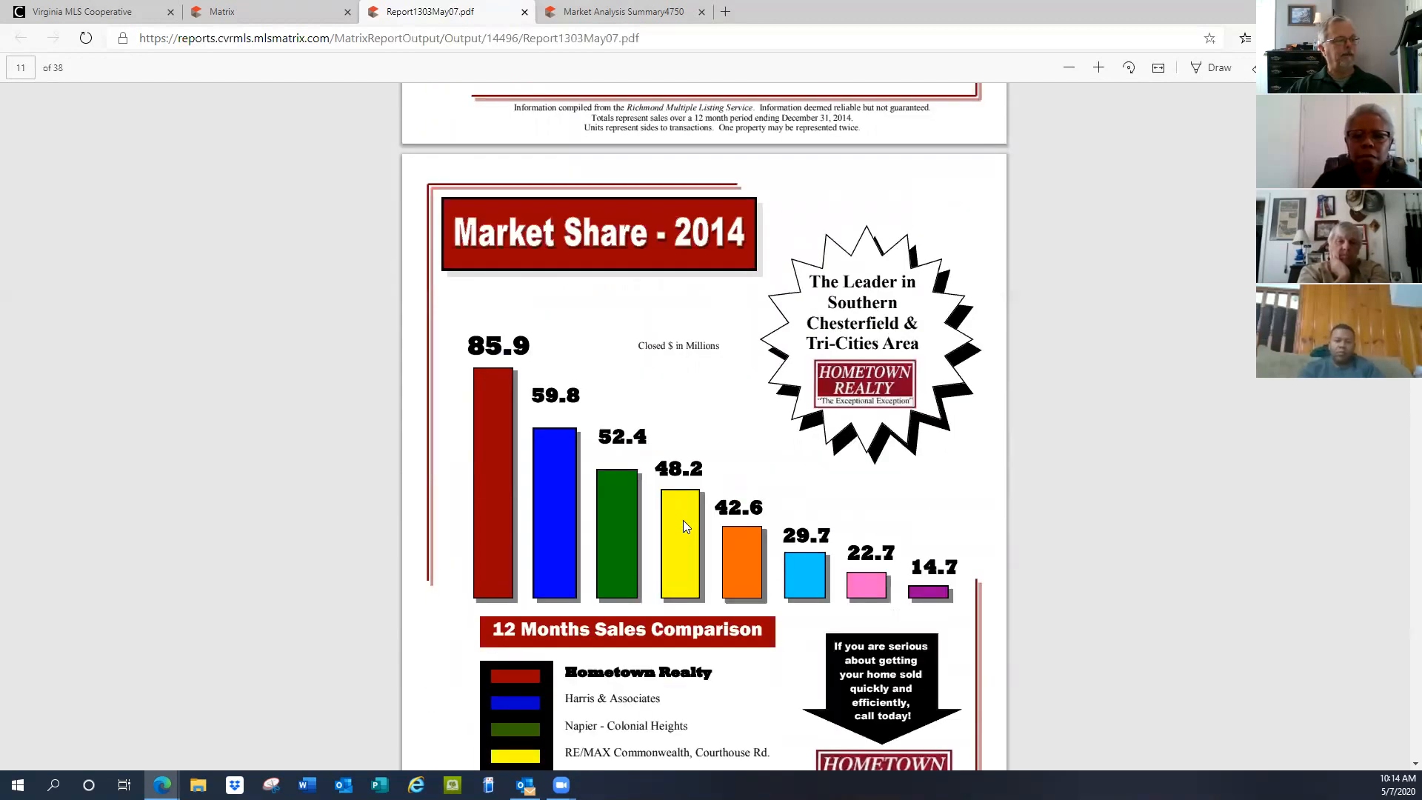
scroll(683, 523, "down", 7)
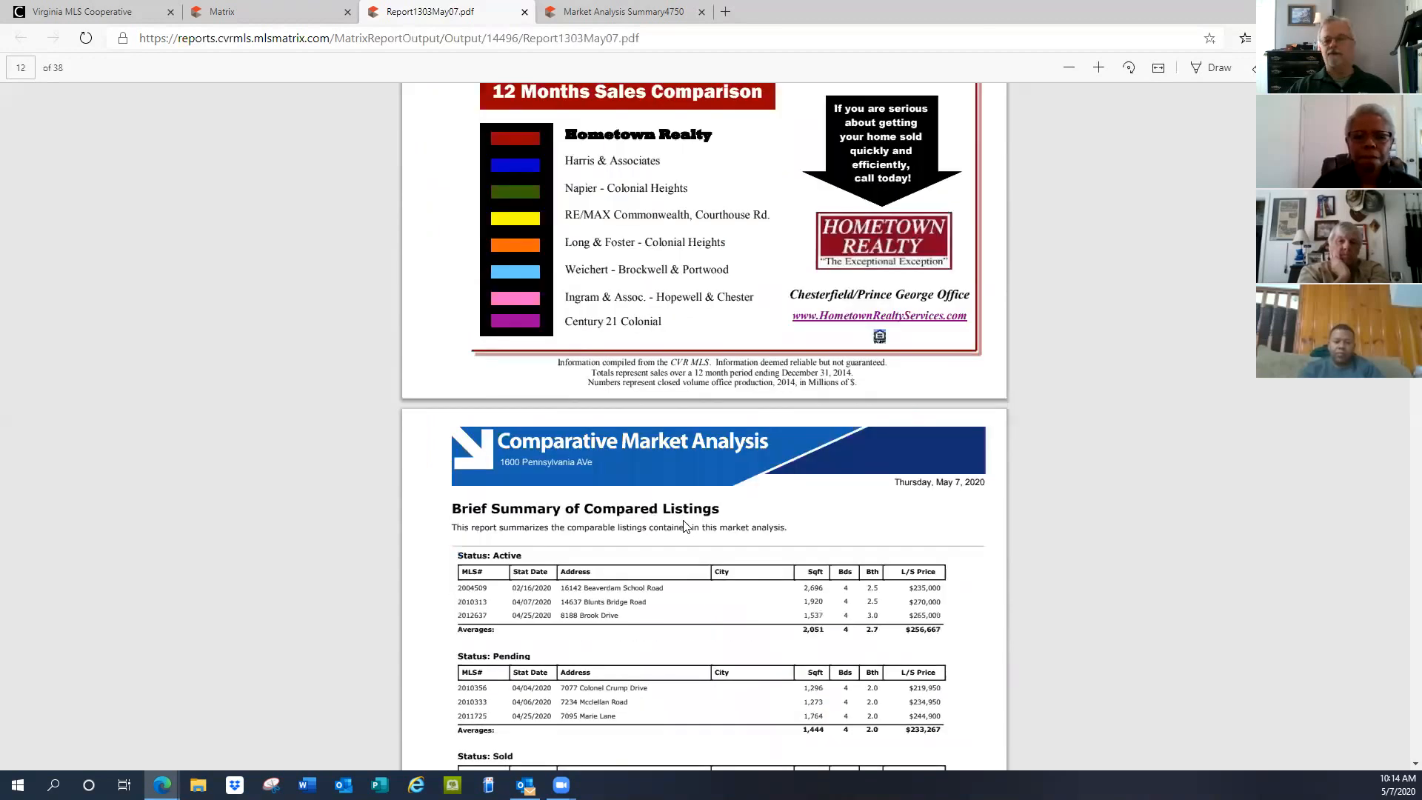
scroll(686, 526, "down", 4)
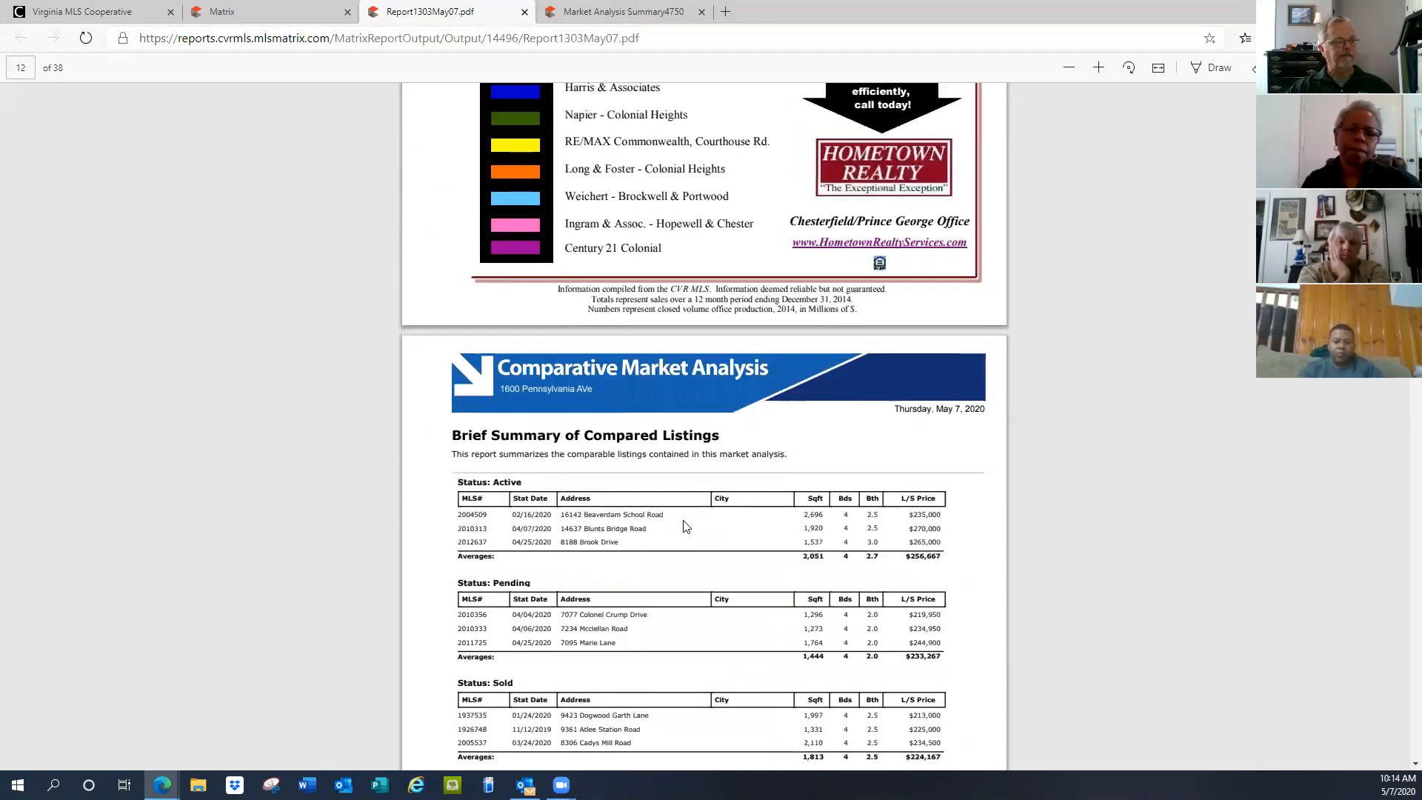
scroll(685, 526, "down", 8)
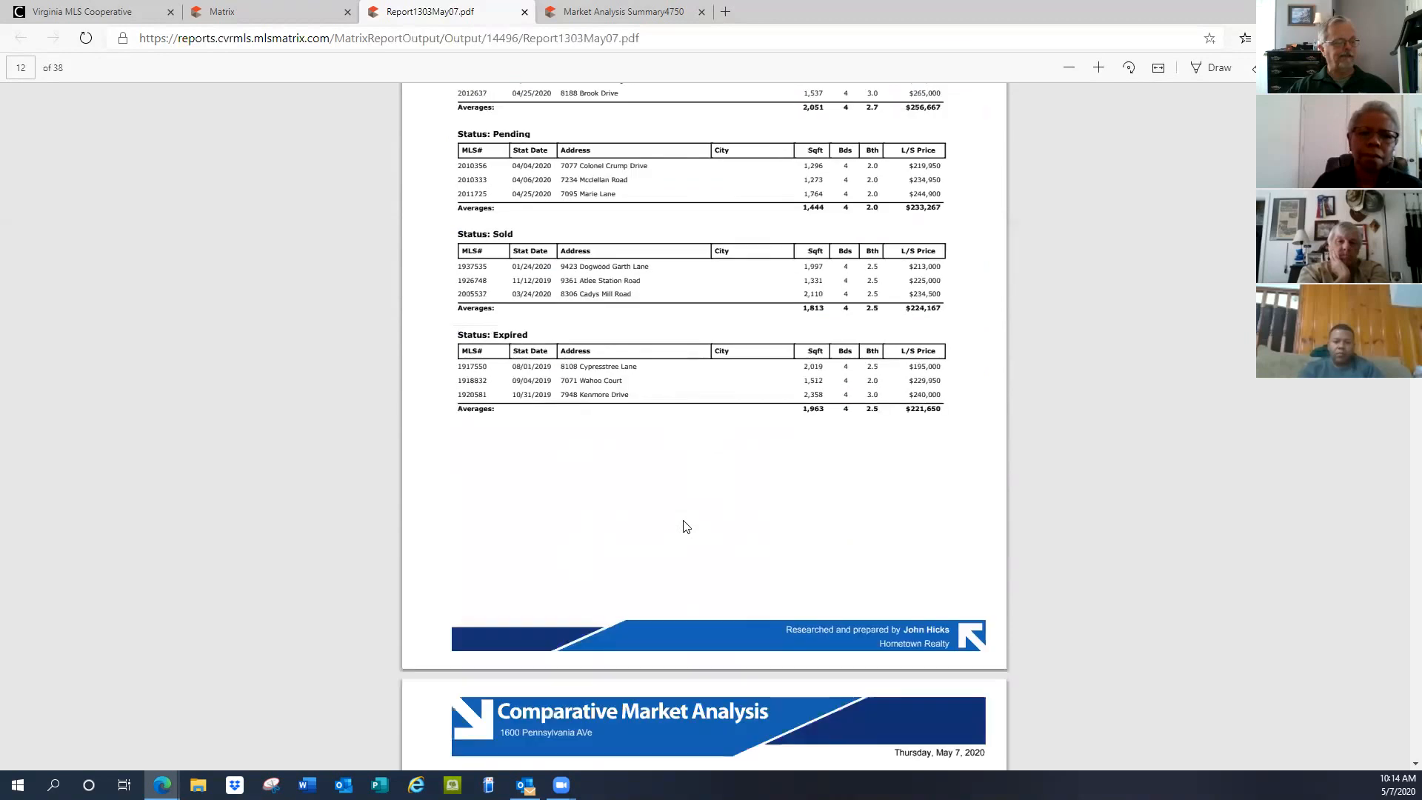
scroll(685, 526, "down", 11)
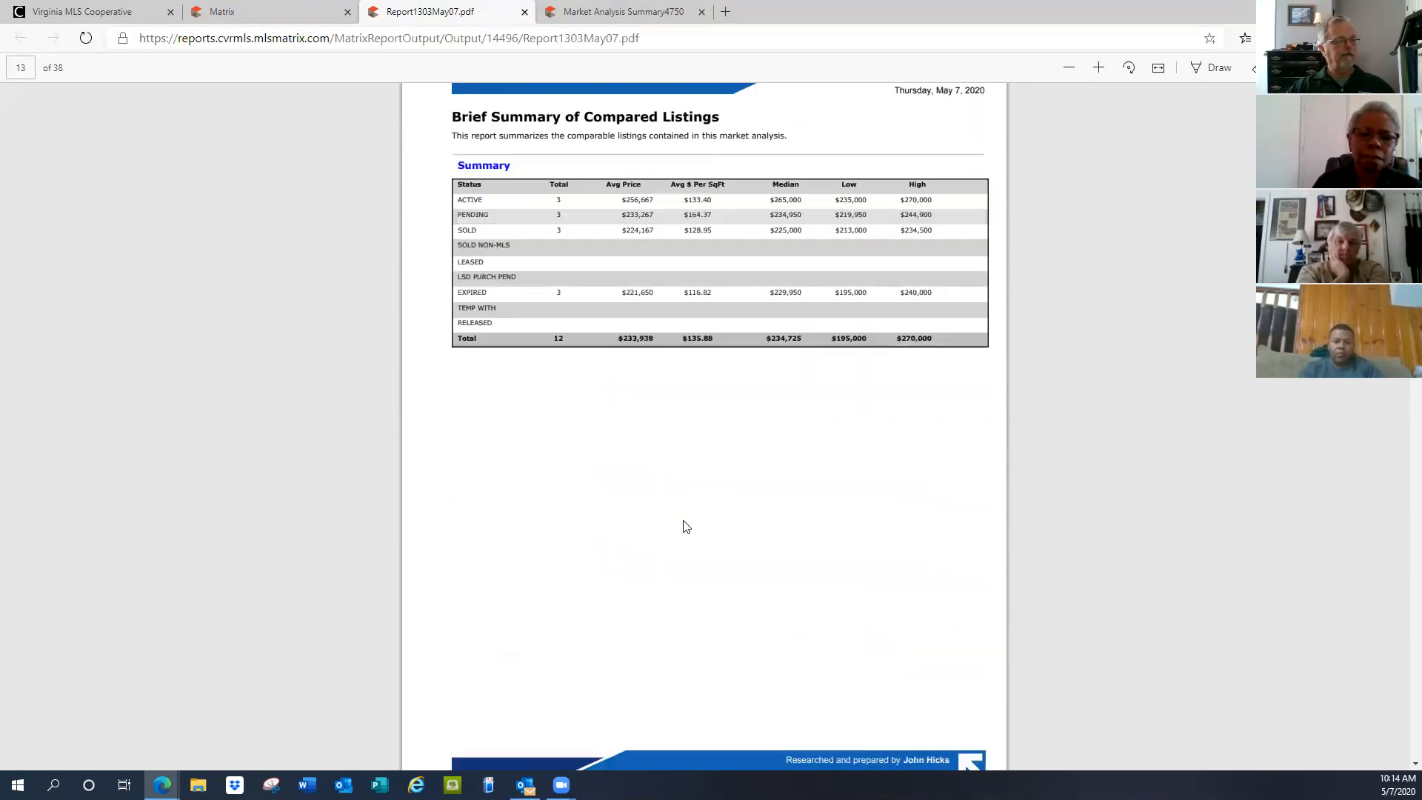
scroll(686, 526, "down", 10)
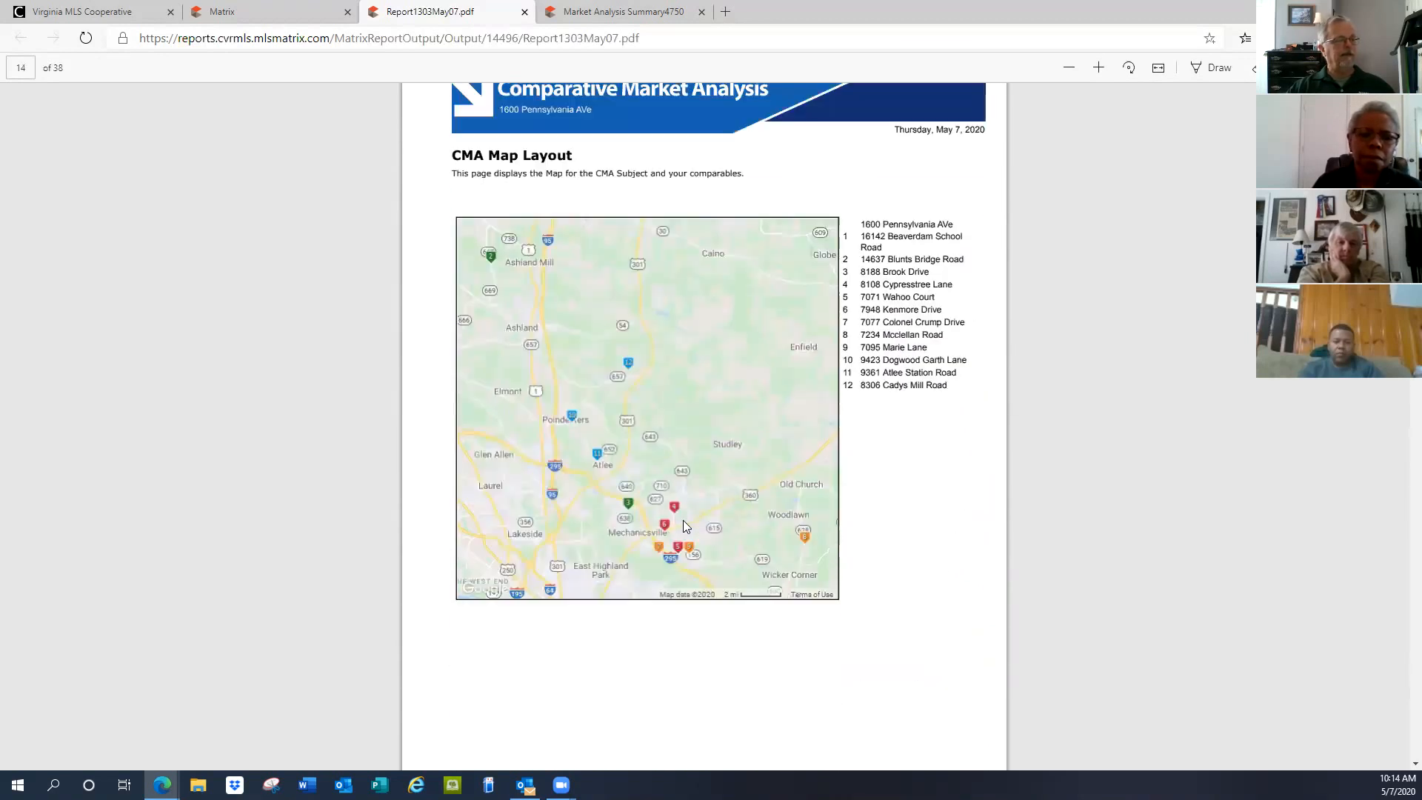
Scroll through the Price Adjustments pages to page 23 where the CMA Pro Report begins
scroll(685, 526, "down", 10)
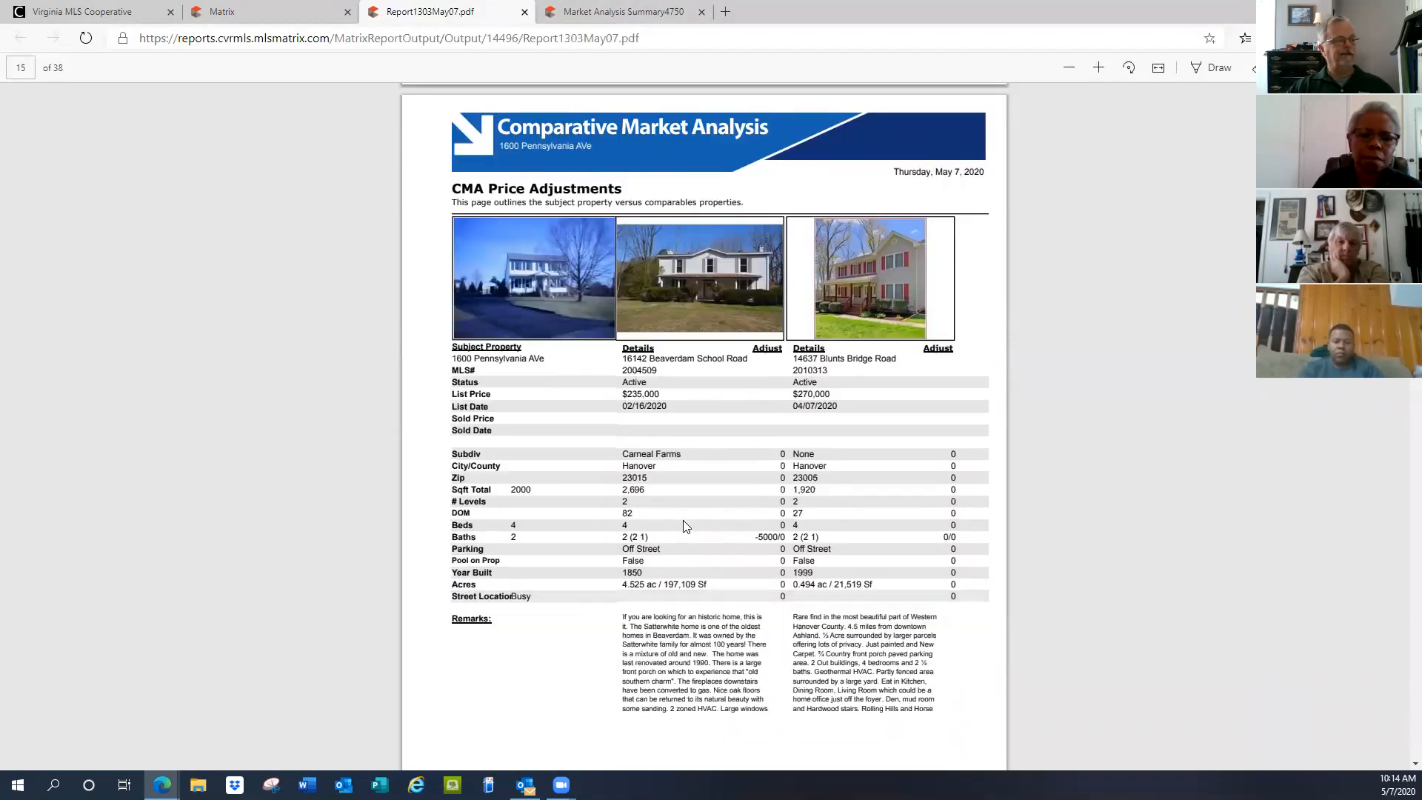
scroll(683, 520, "down", 10)
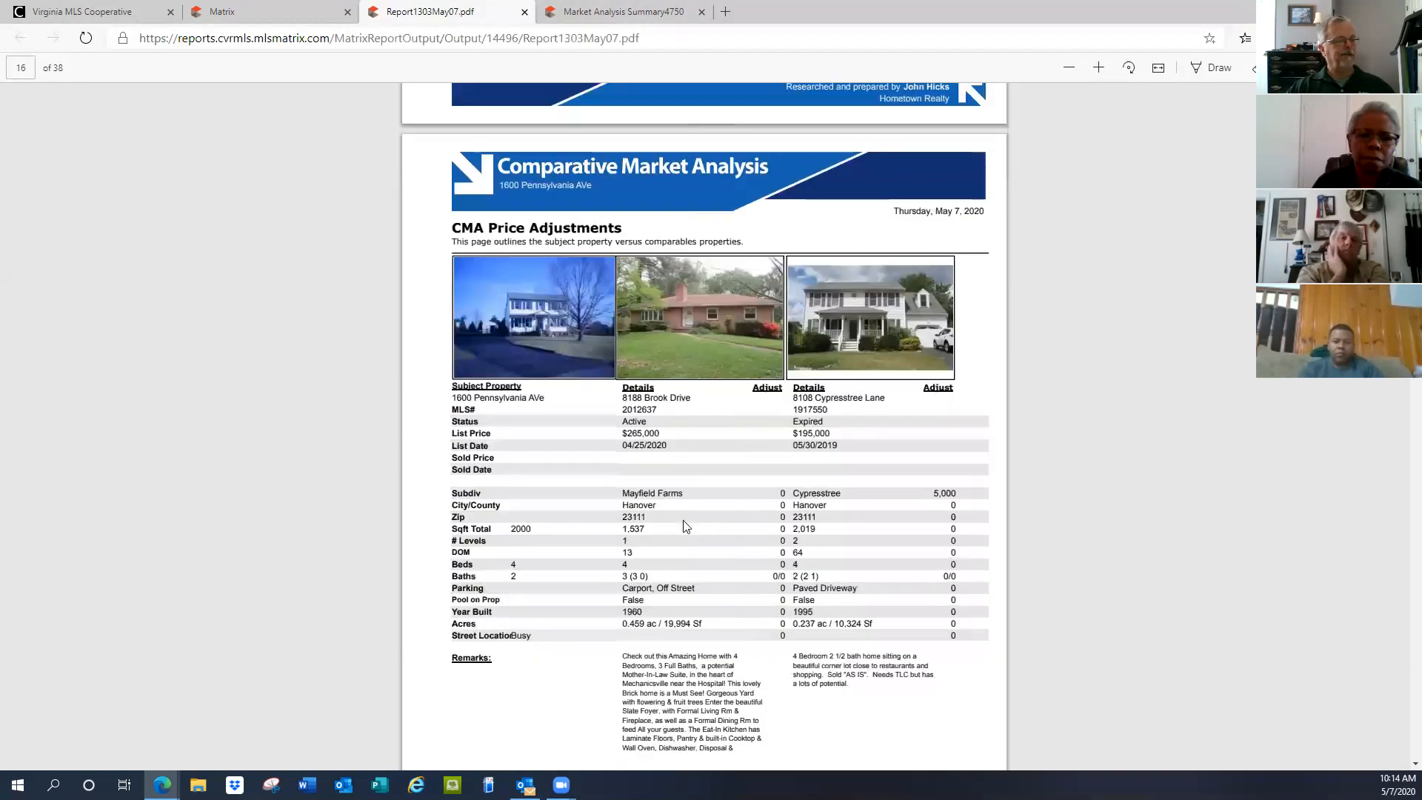
scroll(682, 520, "down", 7)
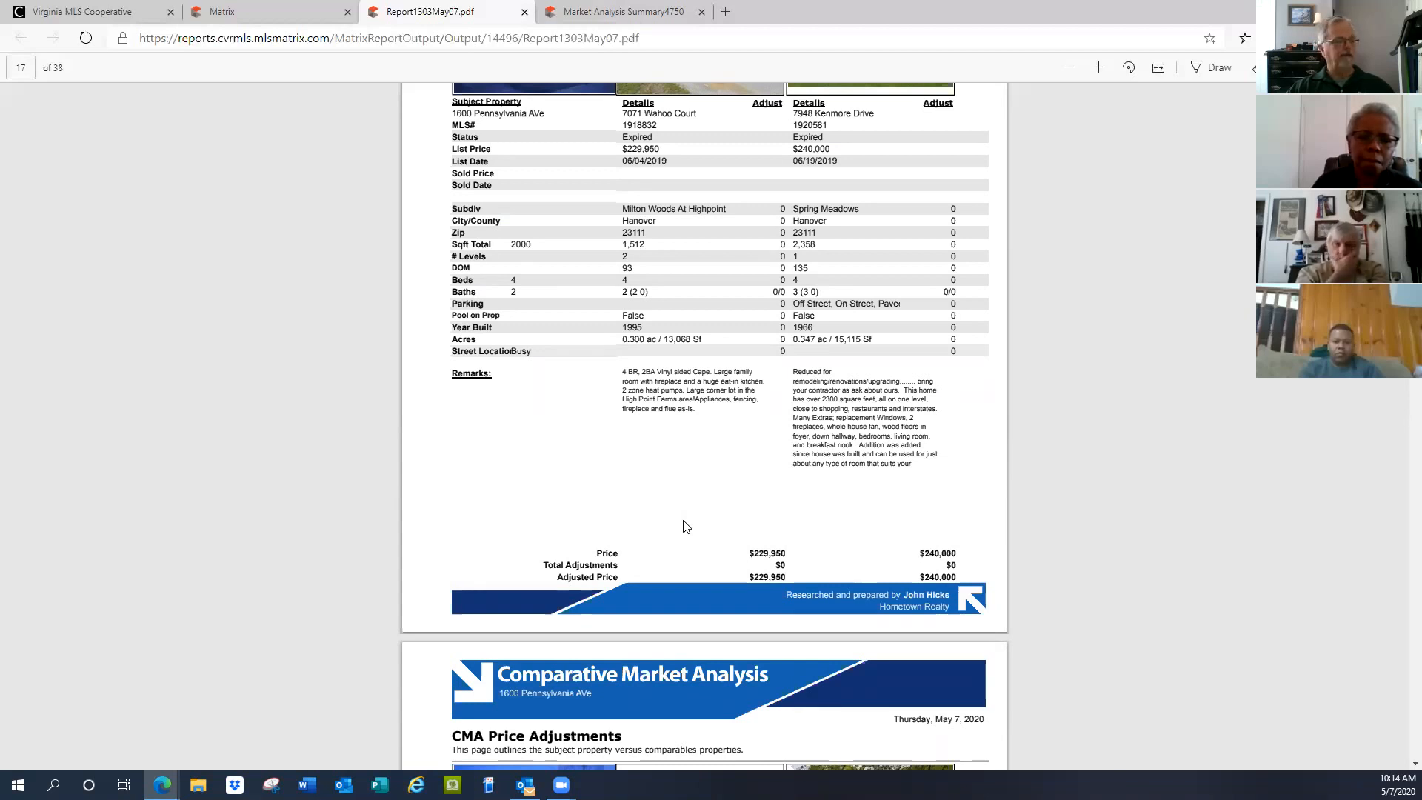
scroll(683, 526, "down", 10)
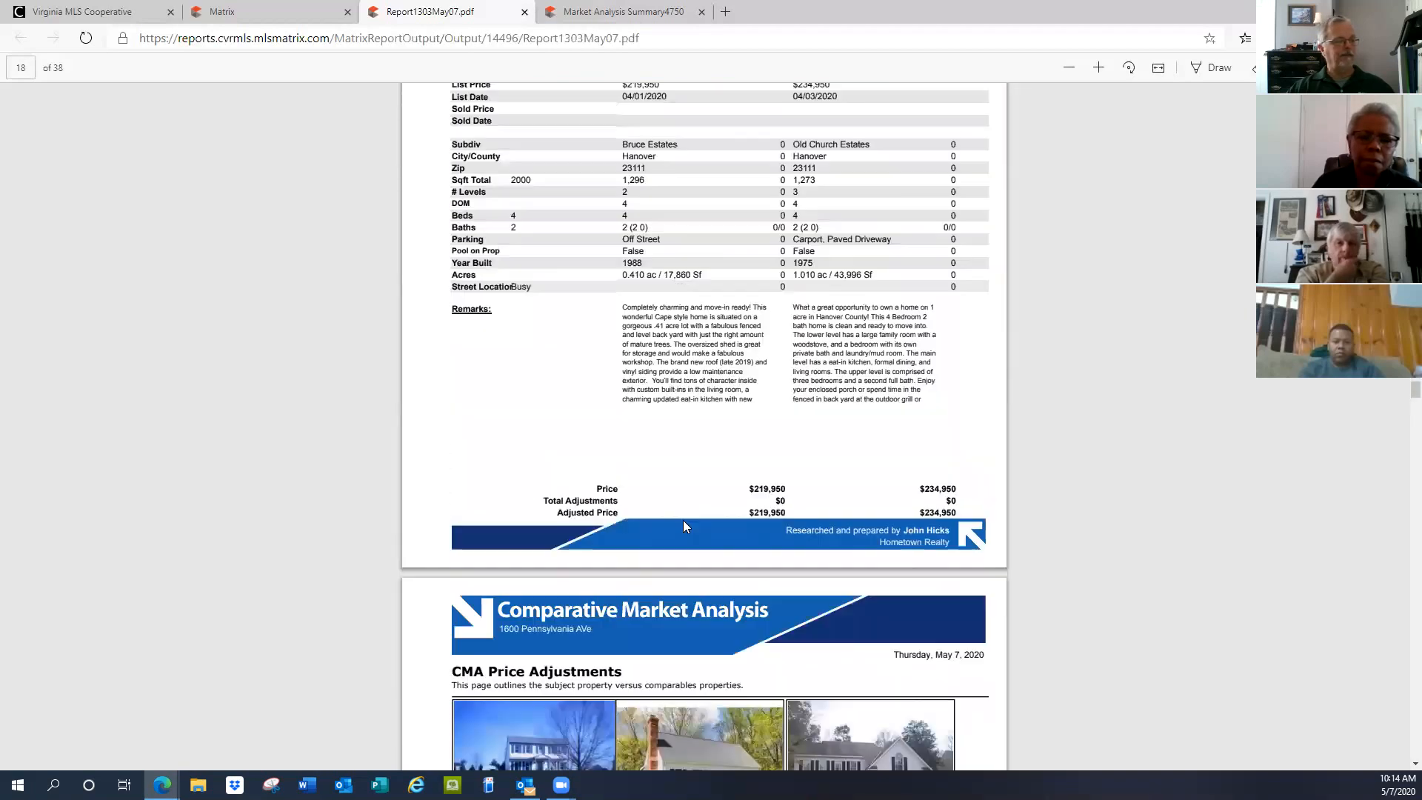
scroll(683, 521, "down", 6)
scroll(683, 525, "down", 15)
scroll(686, 526, "down", 12)
scroll(683, 523, "down", 12)
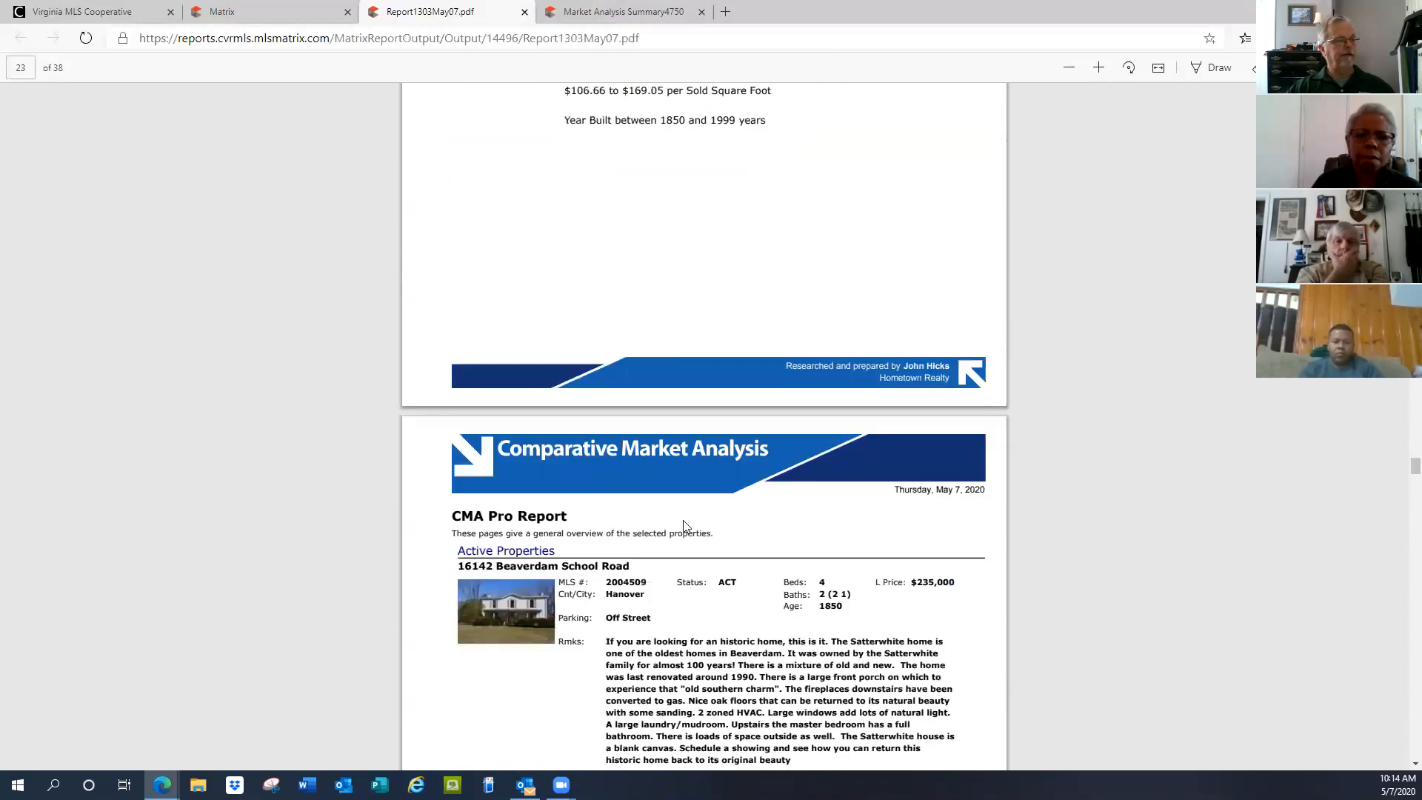
Scroll the CMA Pro Report to page 25 listing the expired comparables
scroll(683, 526, "down", 5)
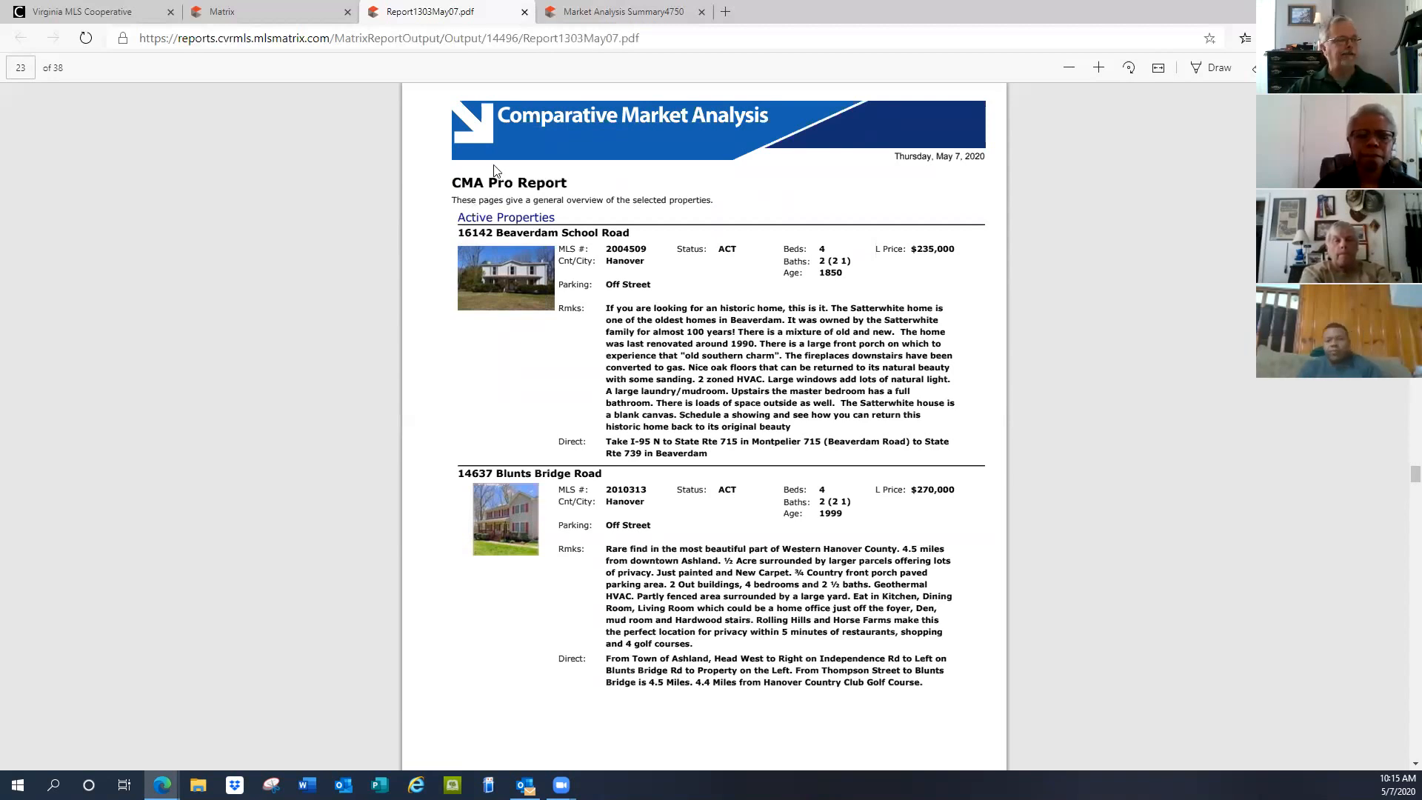
scroll(508, 177, "down", 9)
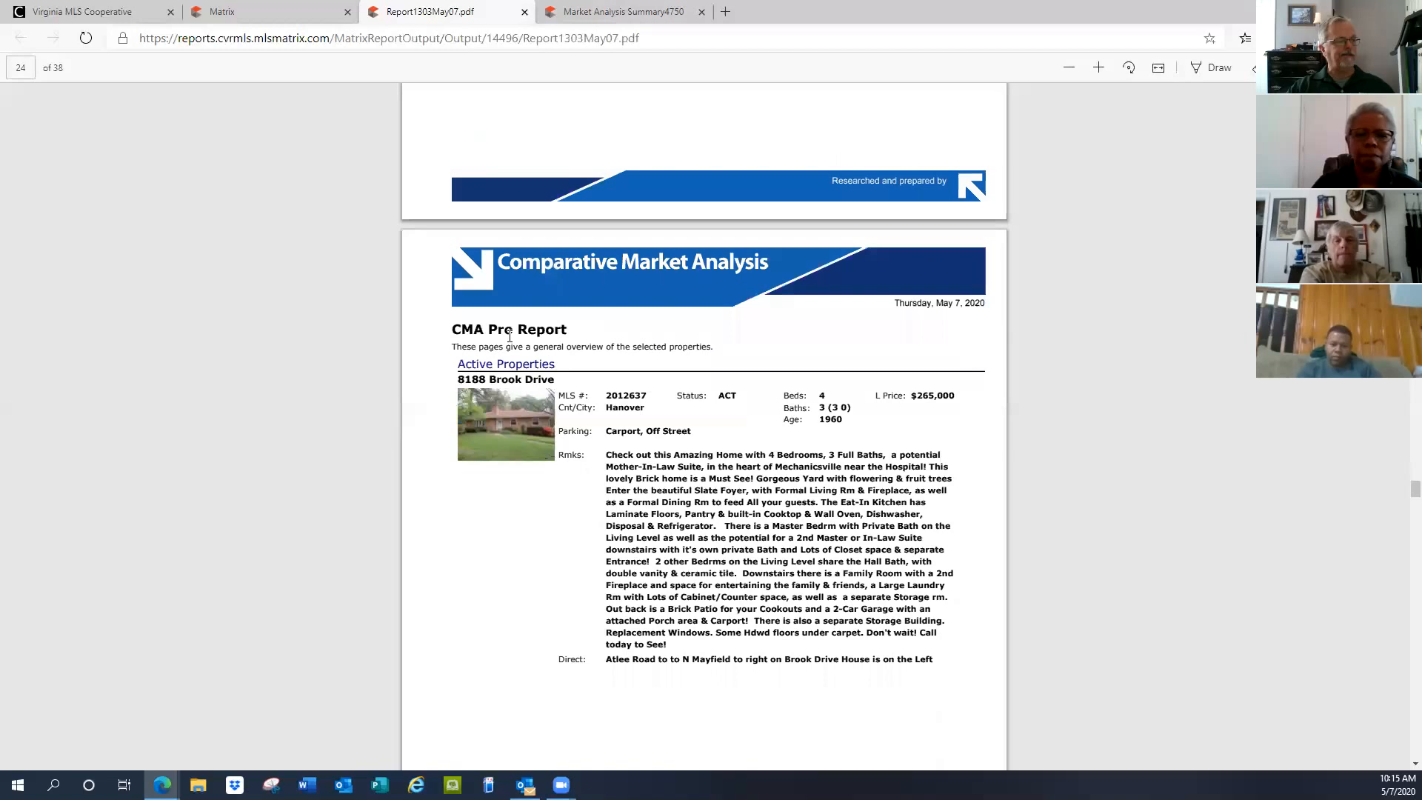
scroll(521, 345, "down", 18)
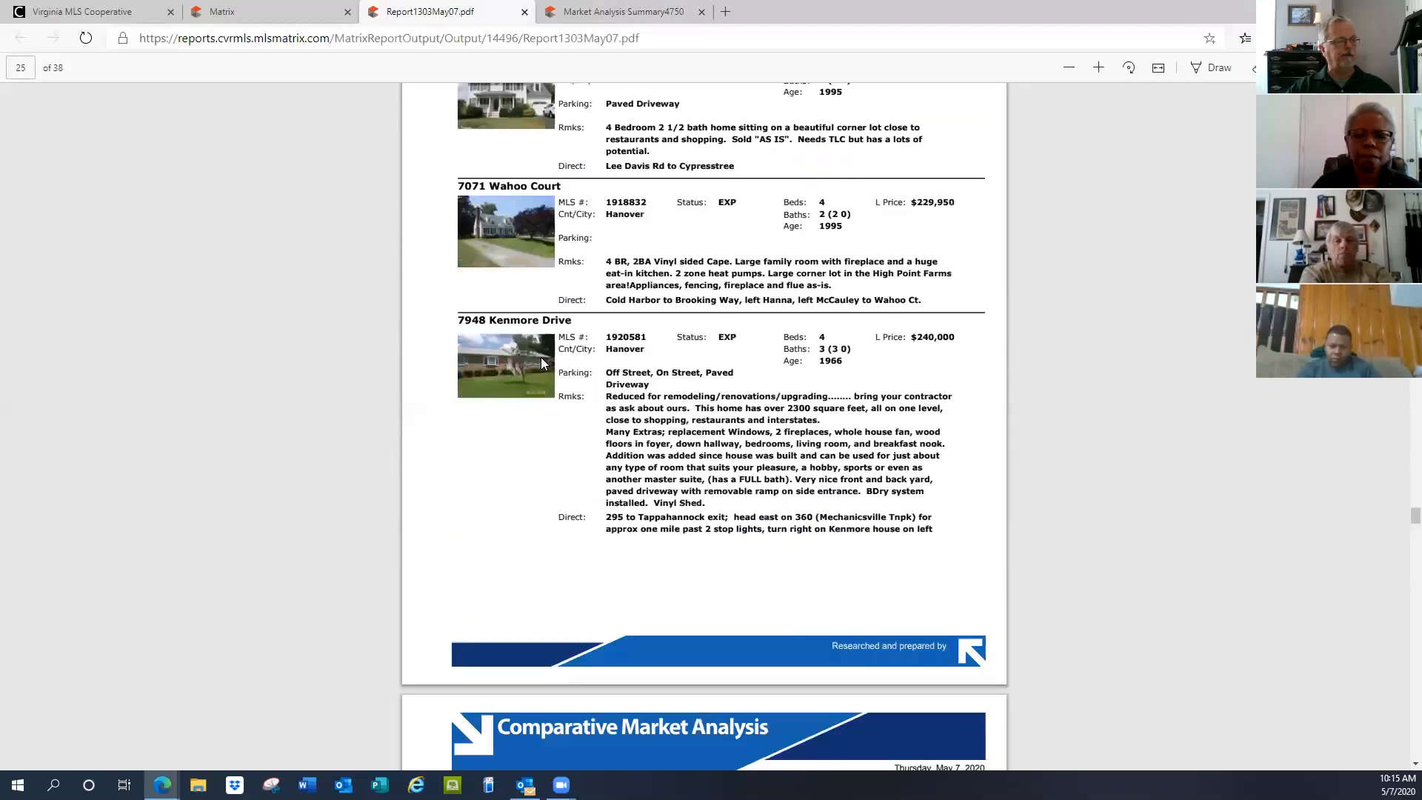